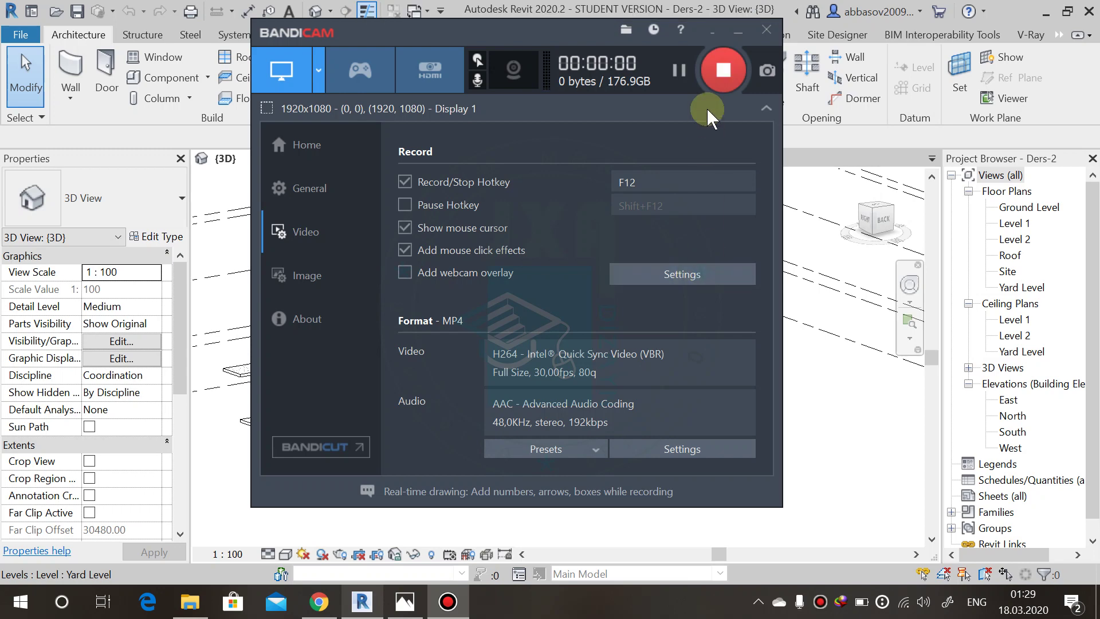
Step: Switch to Photos and examine the glazed corners and windows in the villa-karlstad-1.jpg reference picture
click(710, 33)
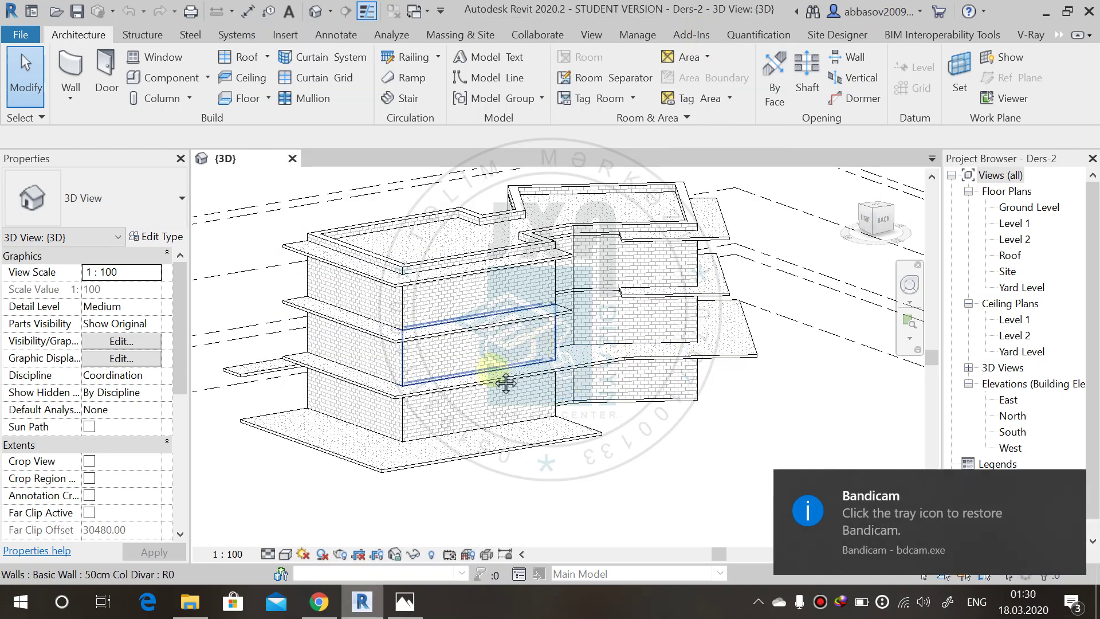
middle_drag(504, 373, 533, 383)
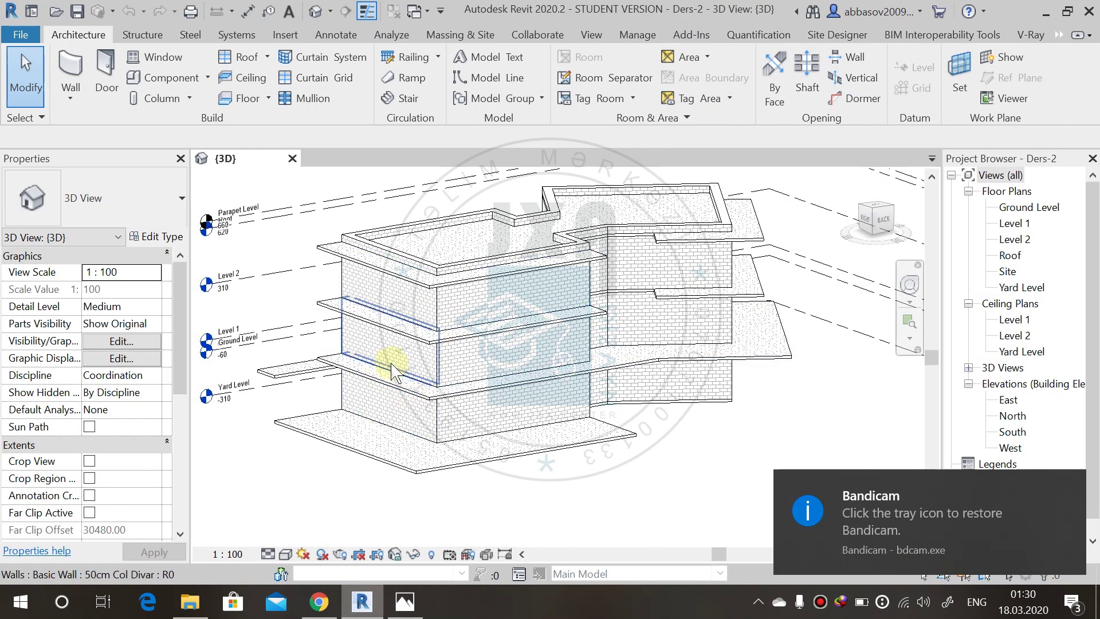
click(404, 602)
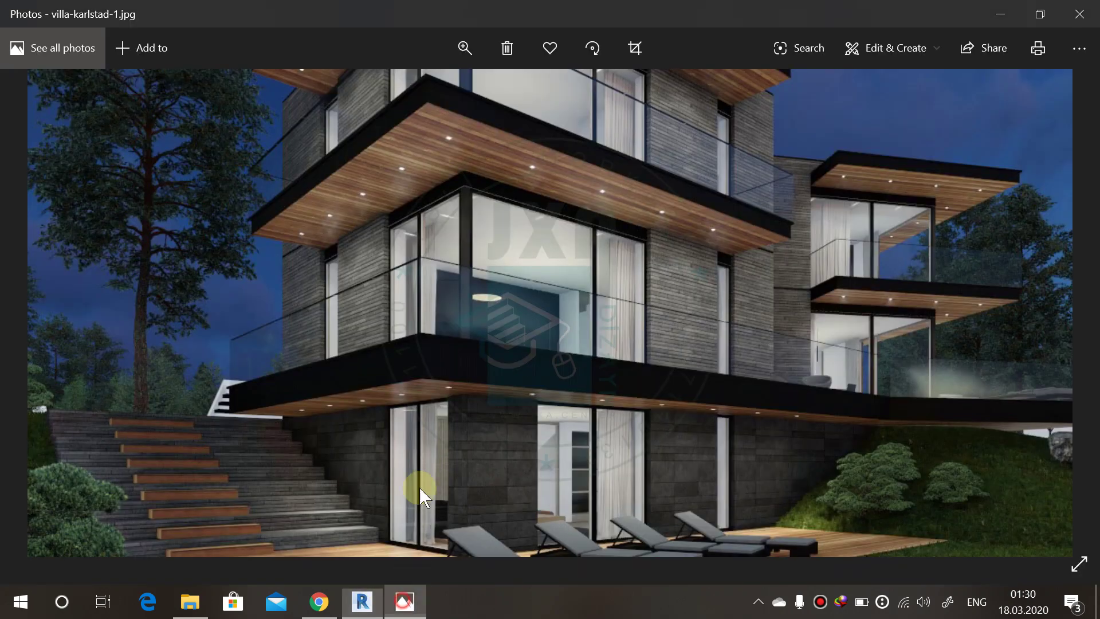
drag(436, 254, 459, 326)
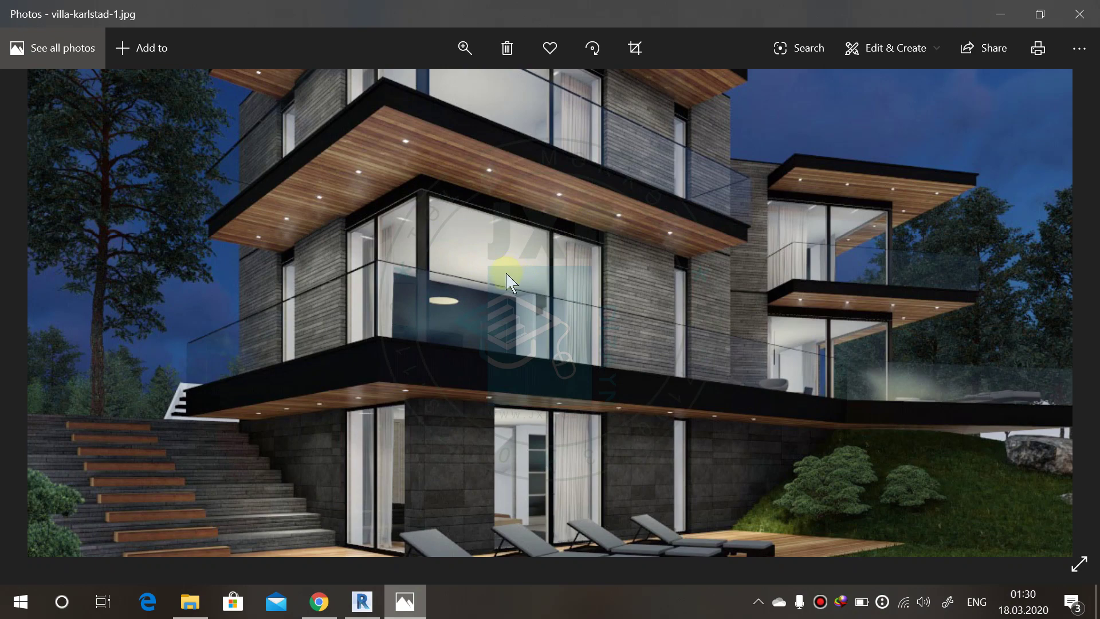
key(alt+F4)
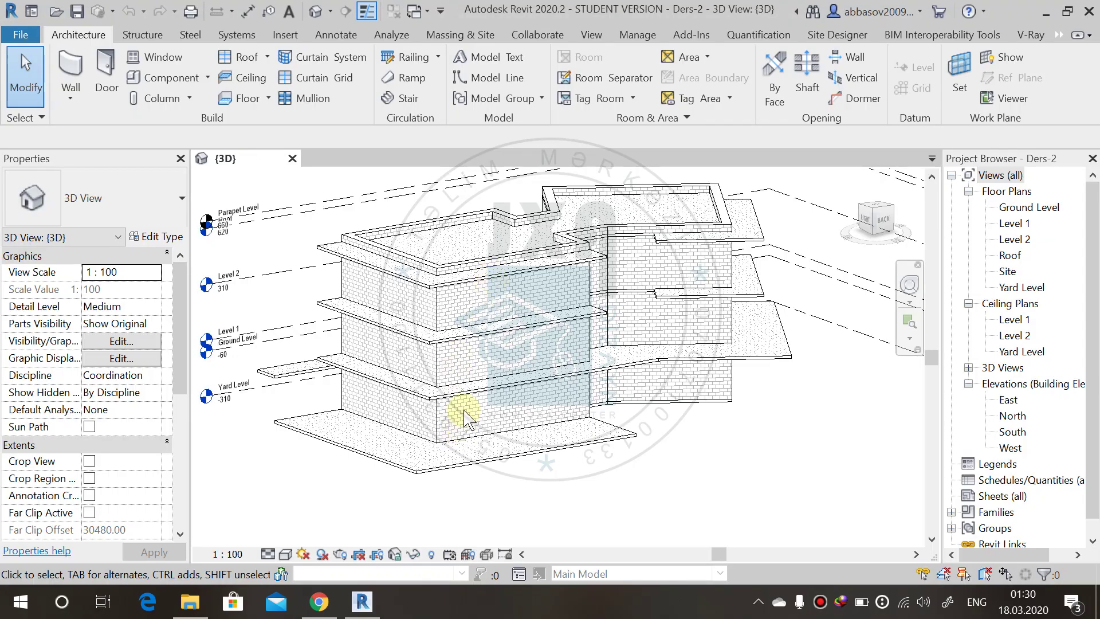
Step: Switch to Chrome and examine examples of glass facades in the image results for "curtain wall"
click(319, 601)
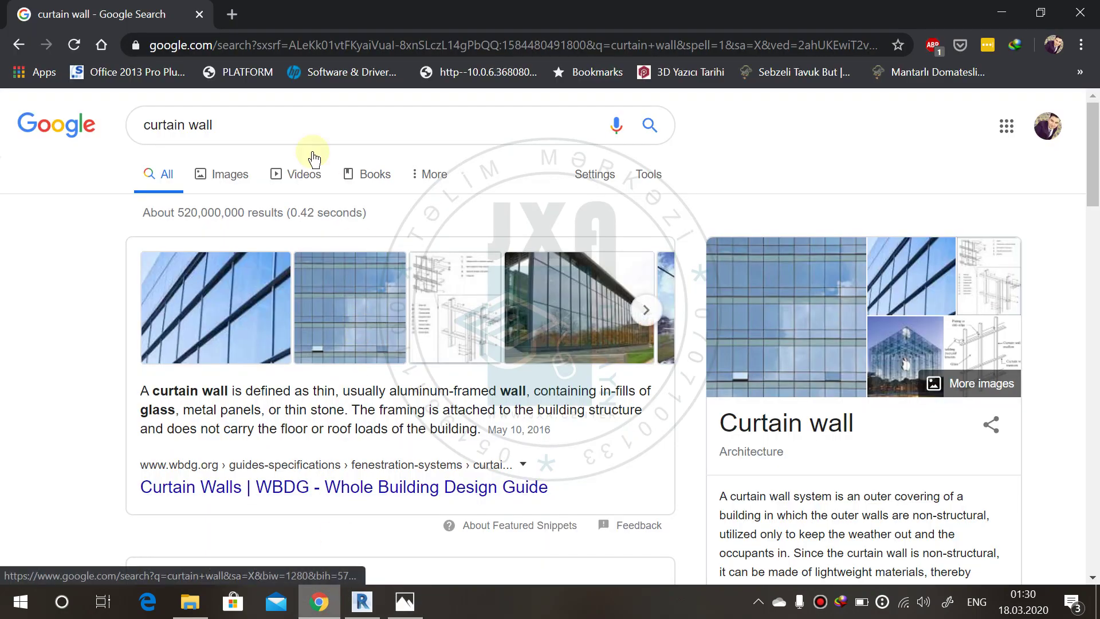
click(225, 173)
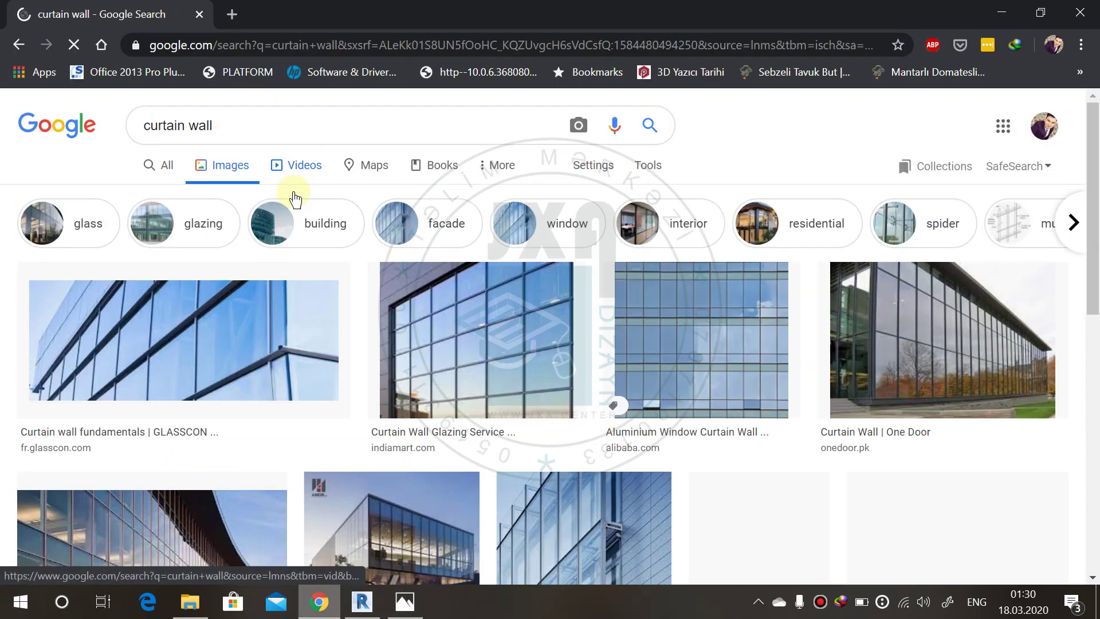
scroll(571, 319, down, 4)
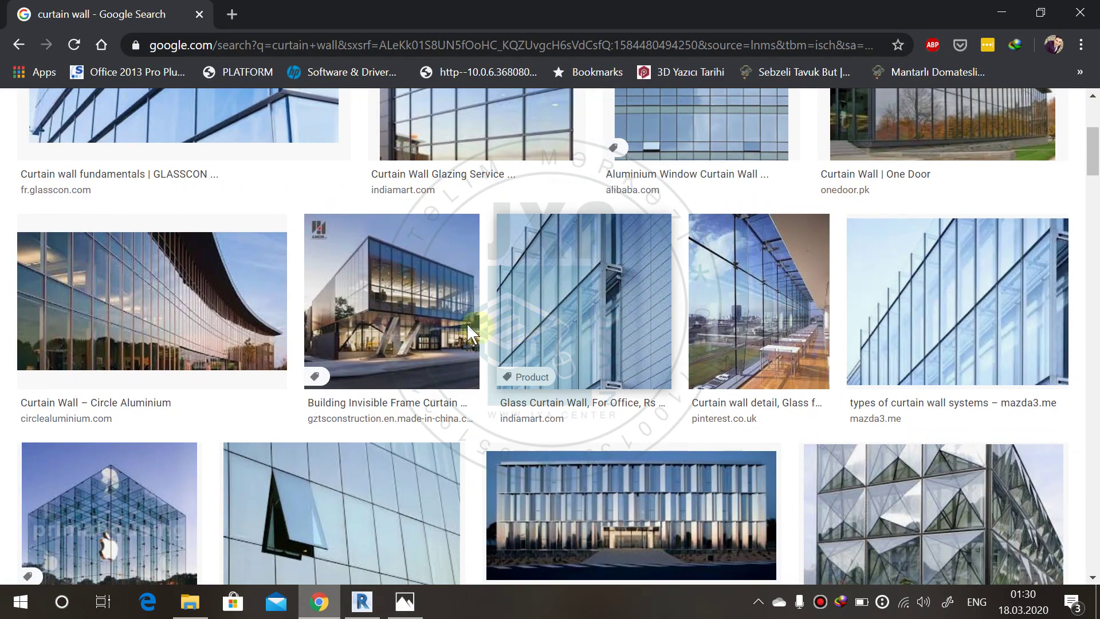
click(552, 311)
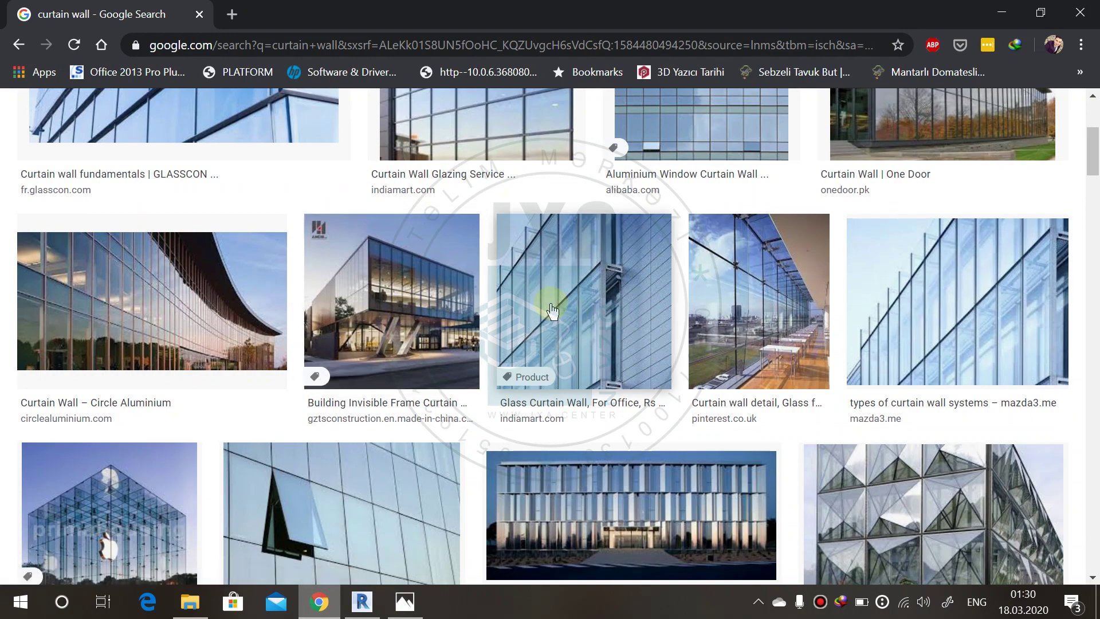
scroll(470, 269, down, 3)
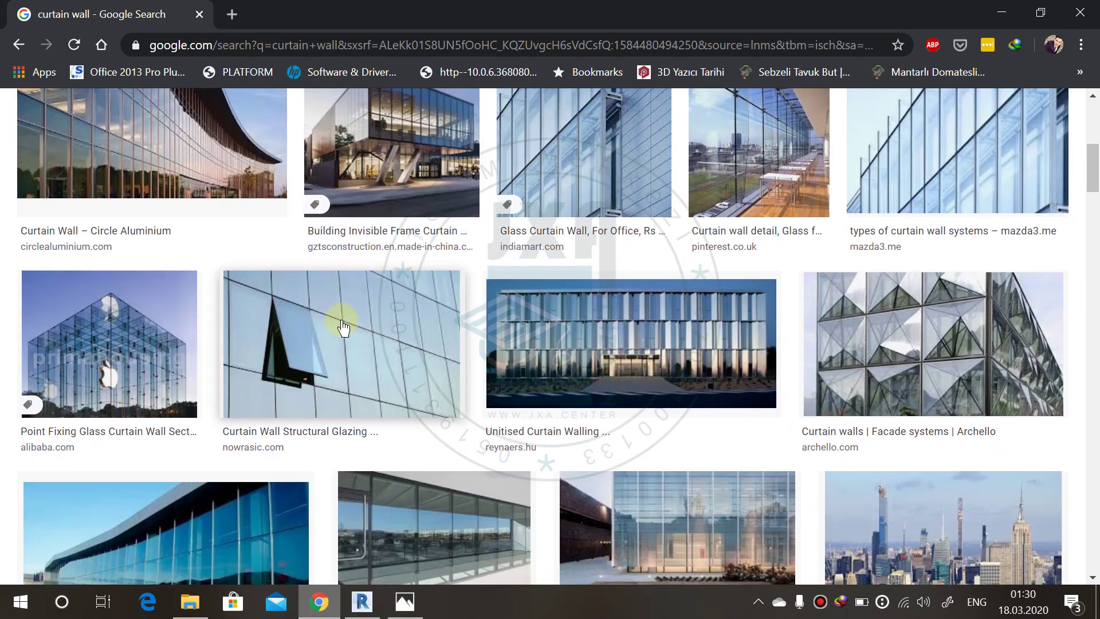
click(342, 319)
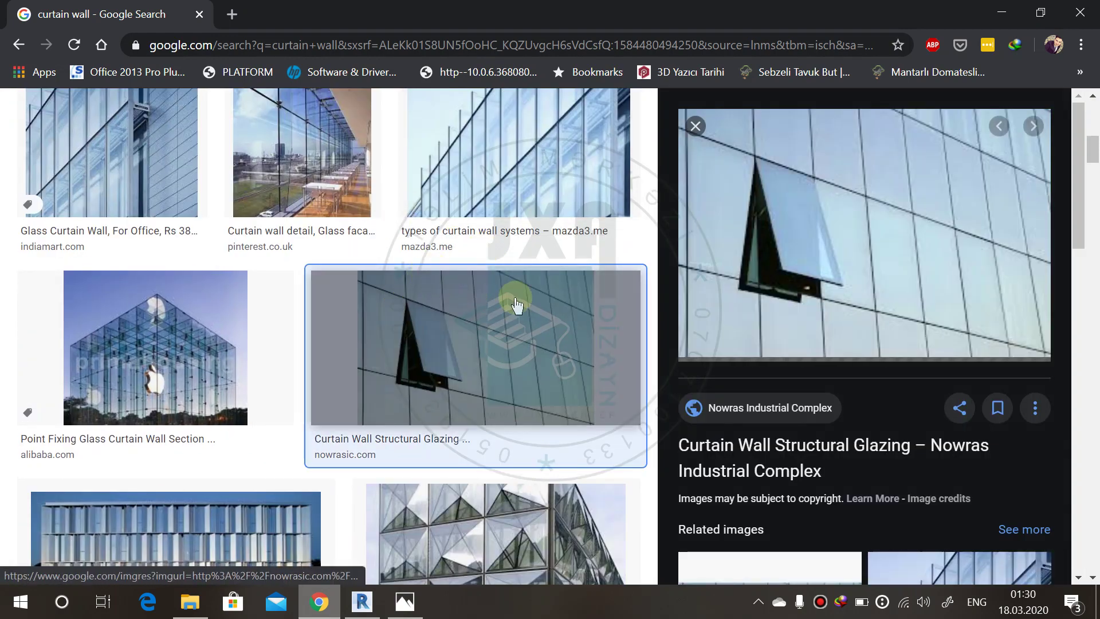
scroll(516, 299, down, 4)
click(495, 303)
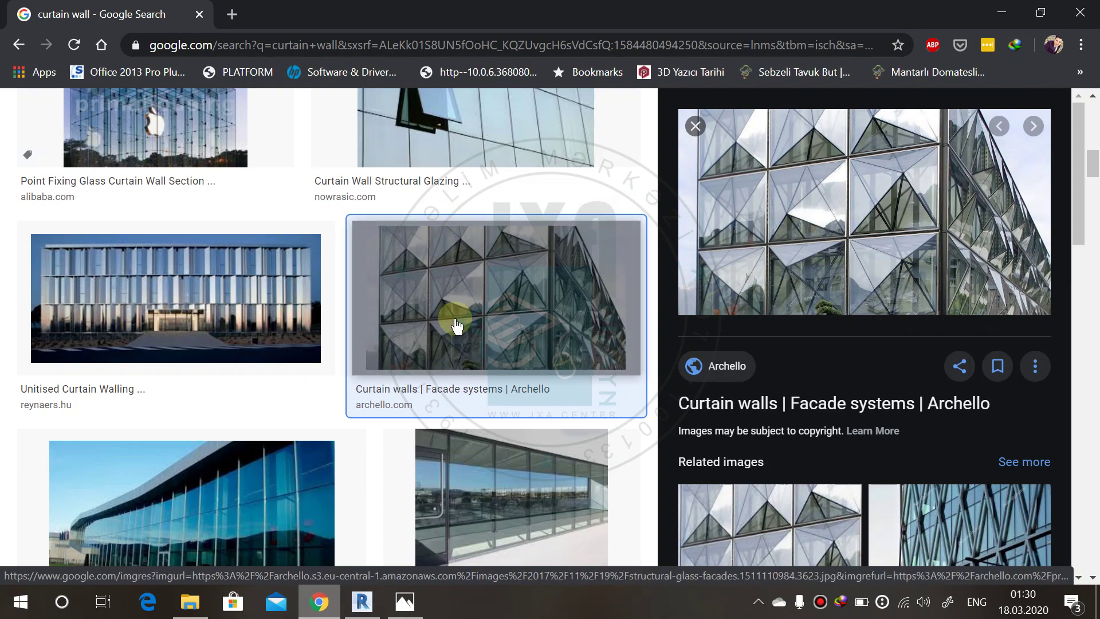
scroll(456, 321, down, 3)
scroll(457, 325, down, 3)
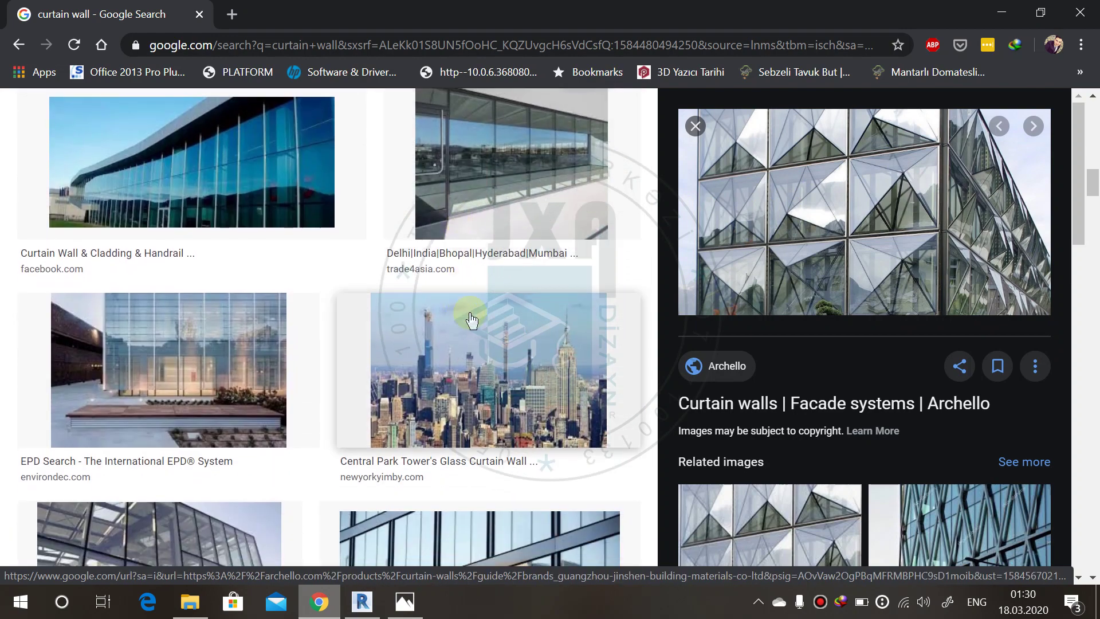
scroll(471, 320, down, 3)
click(1002, 13)
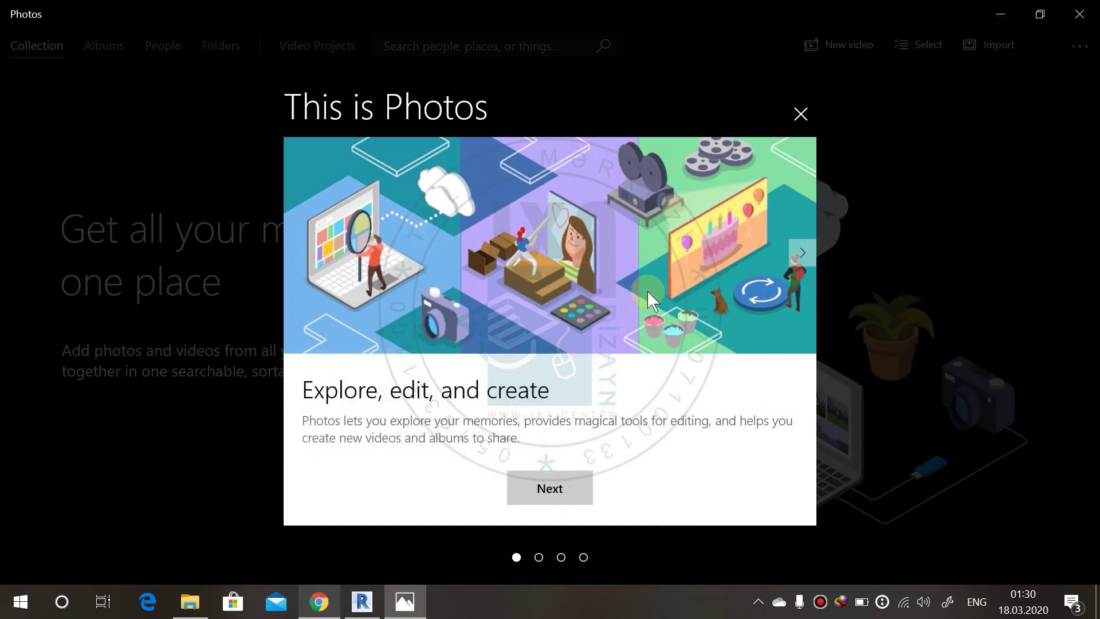
click(801, 114)
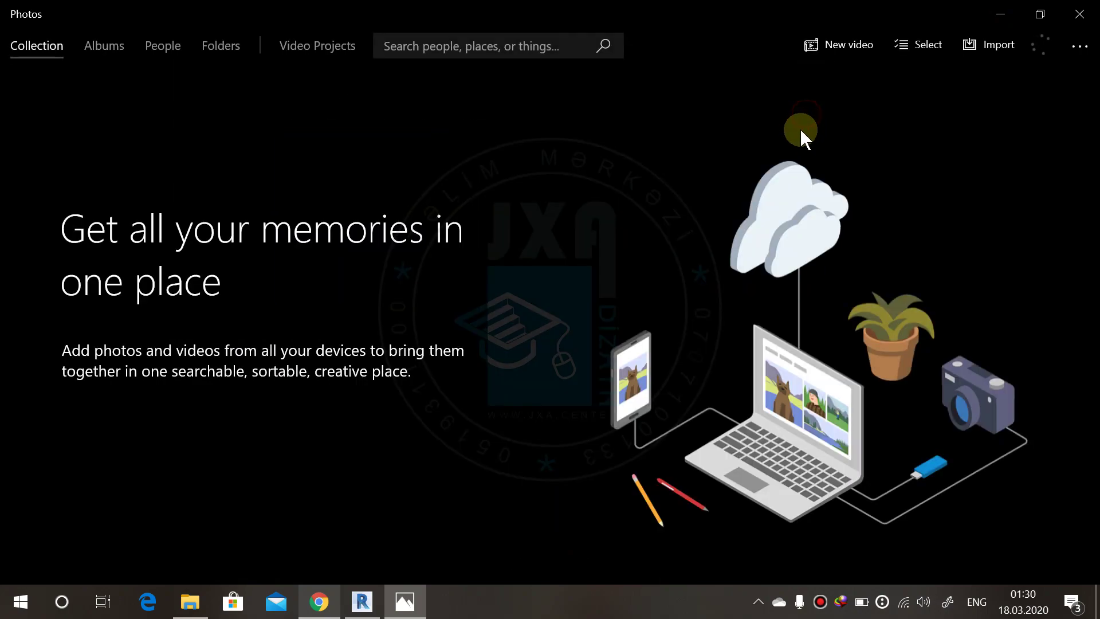
click(1098, 5)
Step: In Revit, open the Level 1 floor plan and compare the openings in the first-floor plan image with the modelled walls
middle_drag(426, 411, 451, 394)
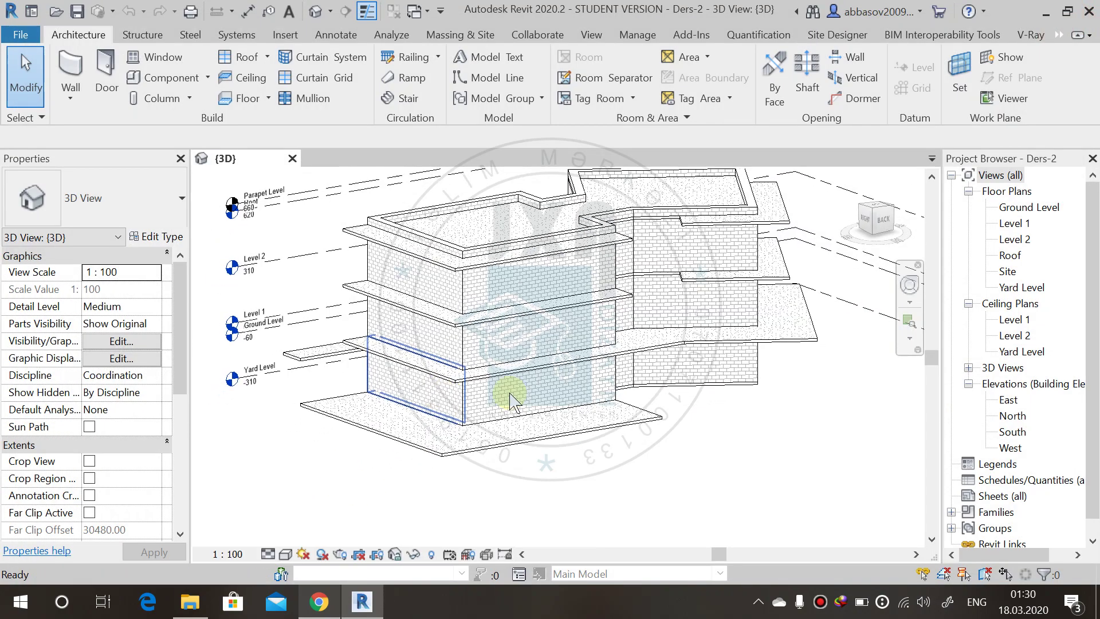
click(1012, 224)
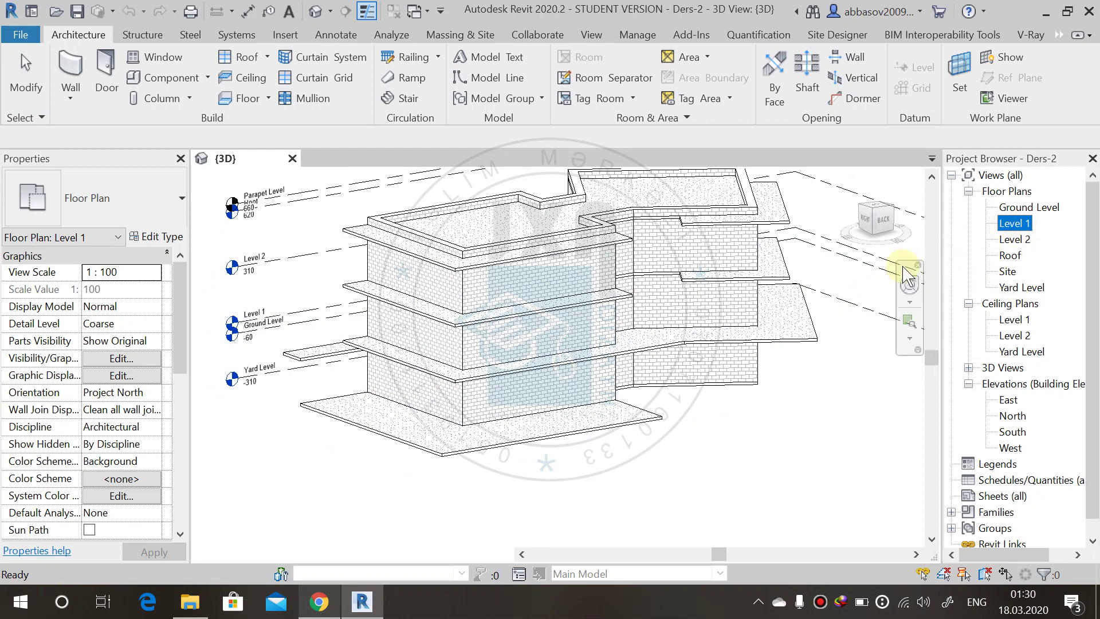
scroll(523, 386, up, 5)
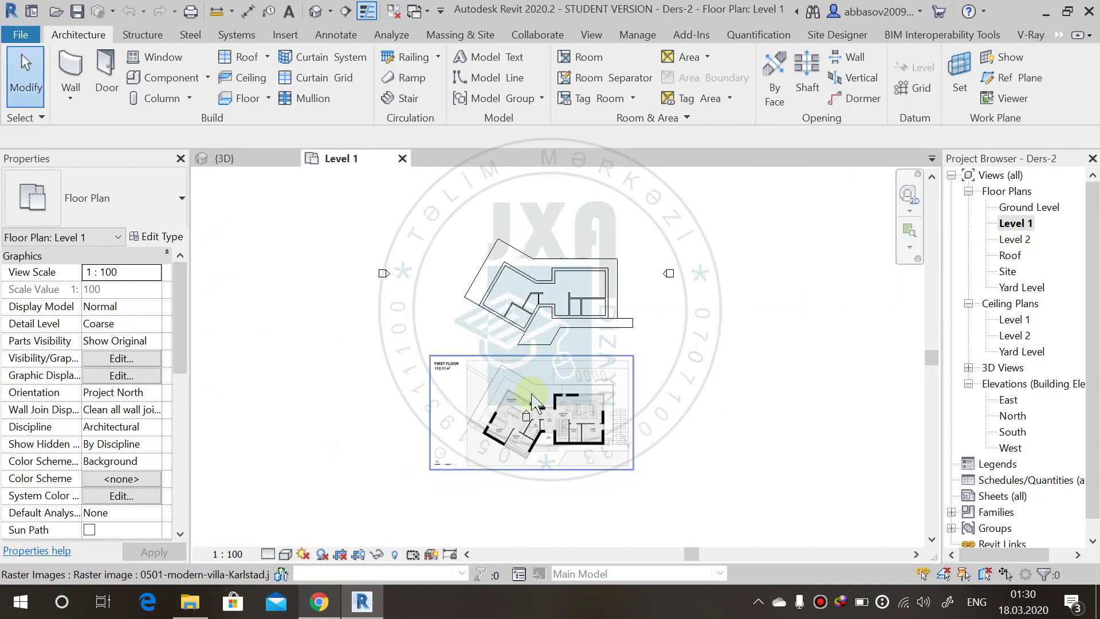
middle_drag(450, 394, 454, 278)
scroll(381, 358, up, 2)
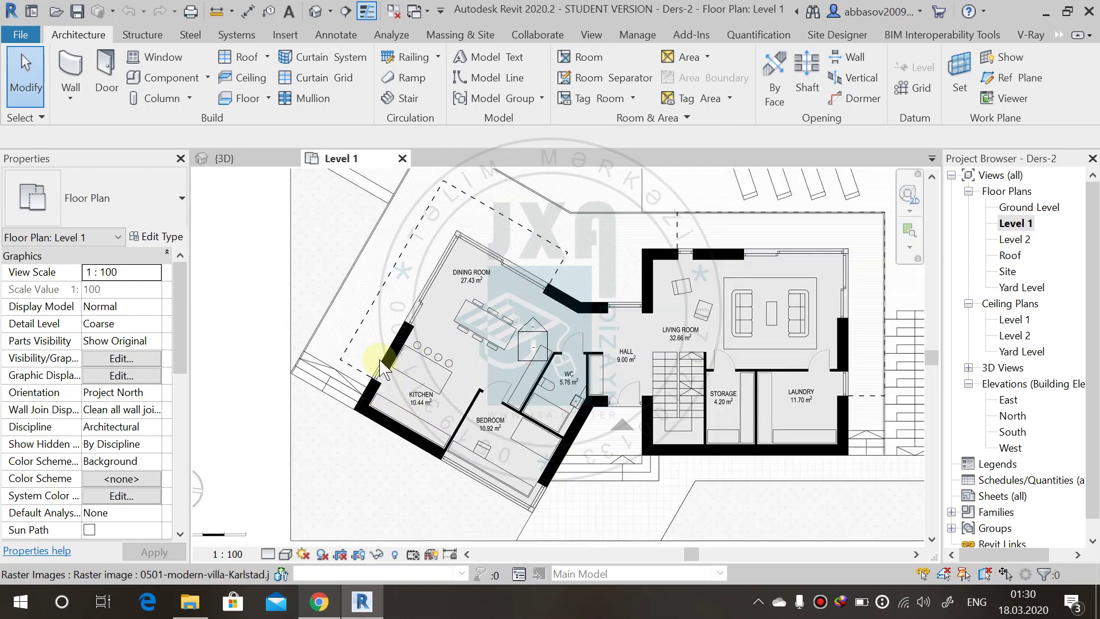
middle_drag(539, 235, 438, 298)
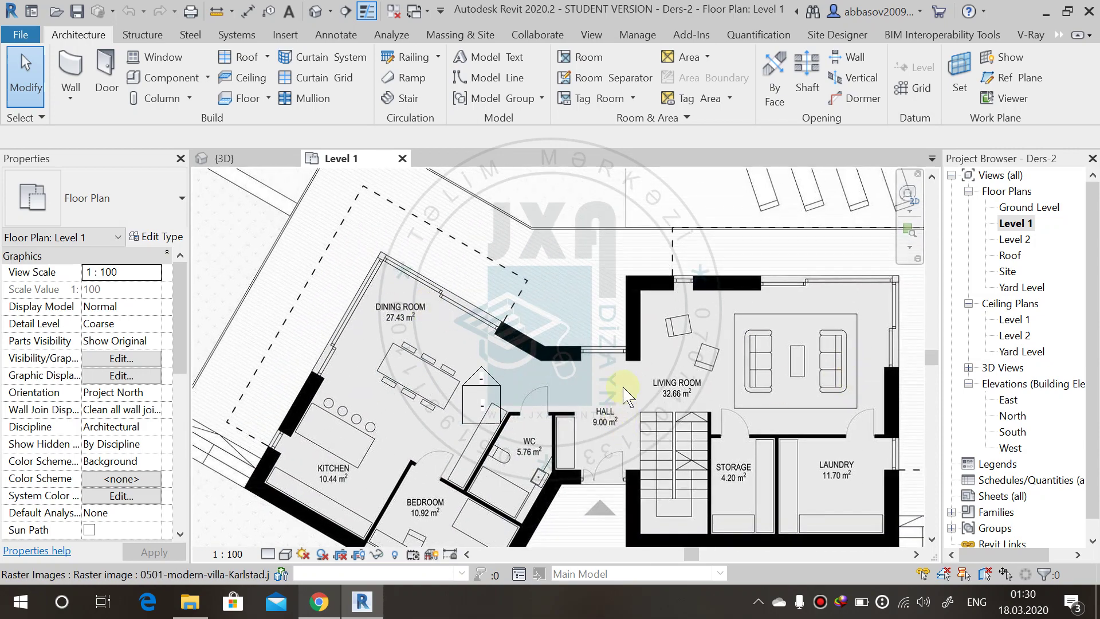
scroll(624, 395, down, 2)
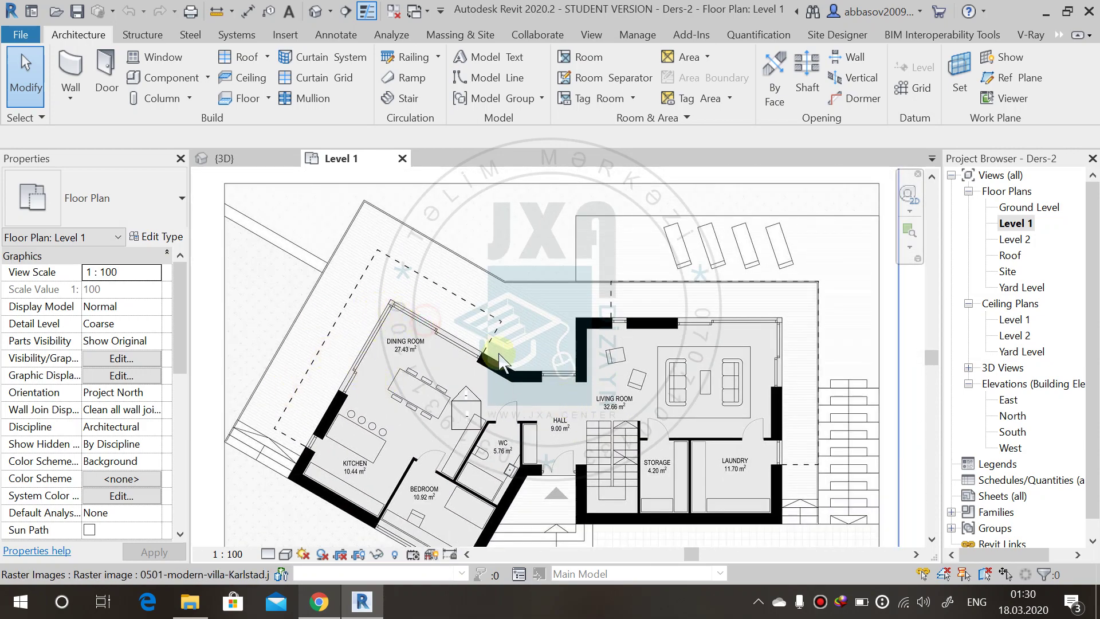
click(426, 320)
middle_drag(610, 344, 617, 489)
click(688, 280)
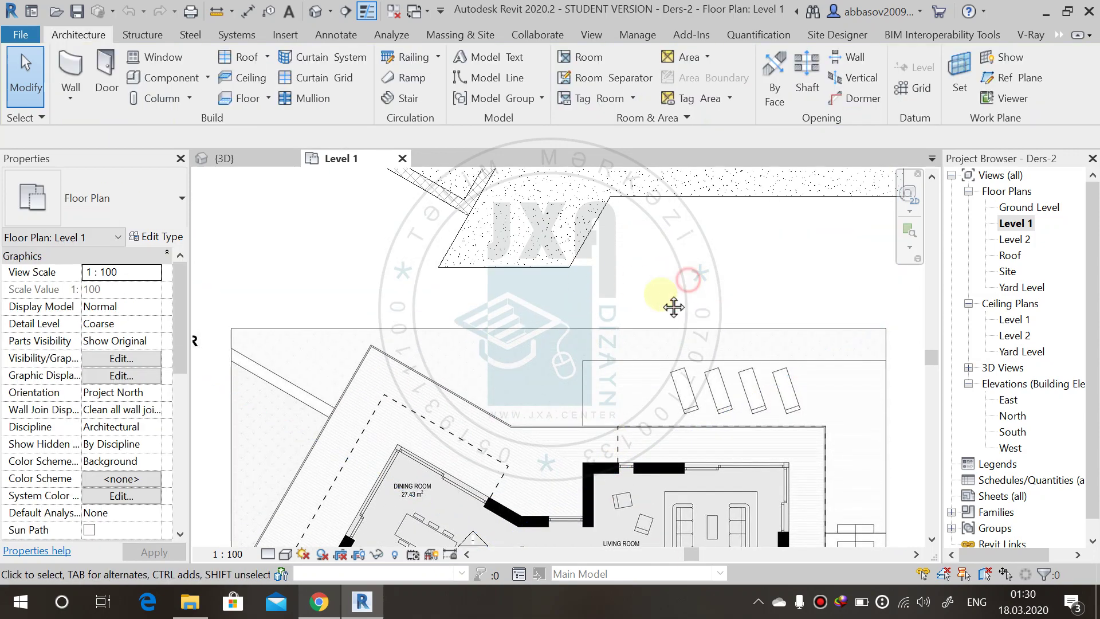
middle_drag(674, 307, 660, 602)
middle_drag(384, 335, 398, 311)
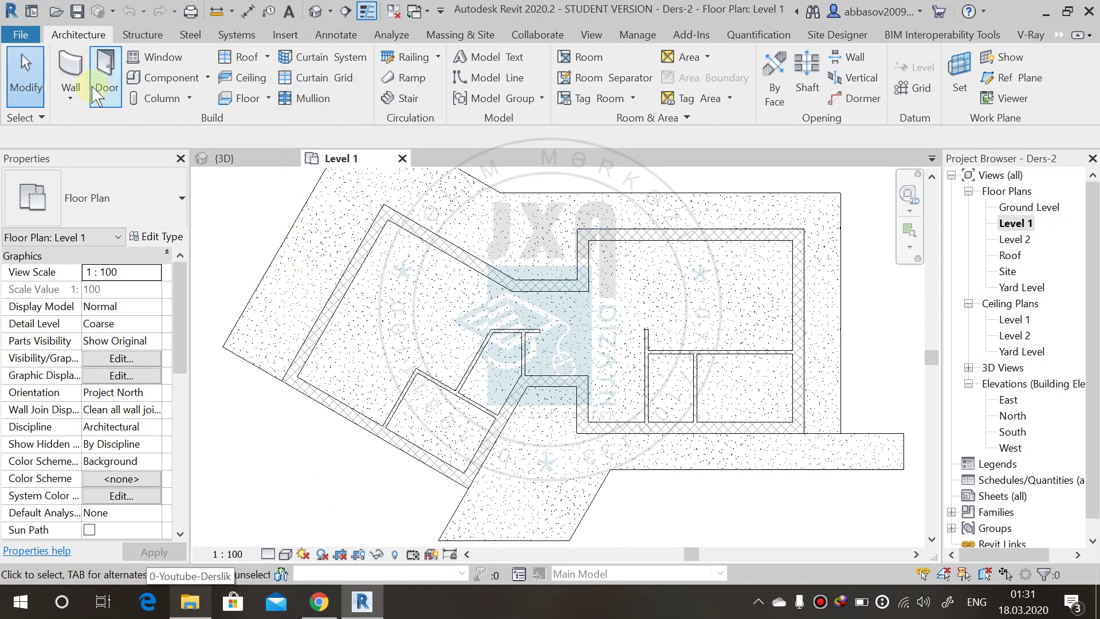
click(69, 104)
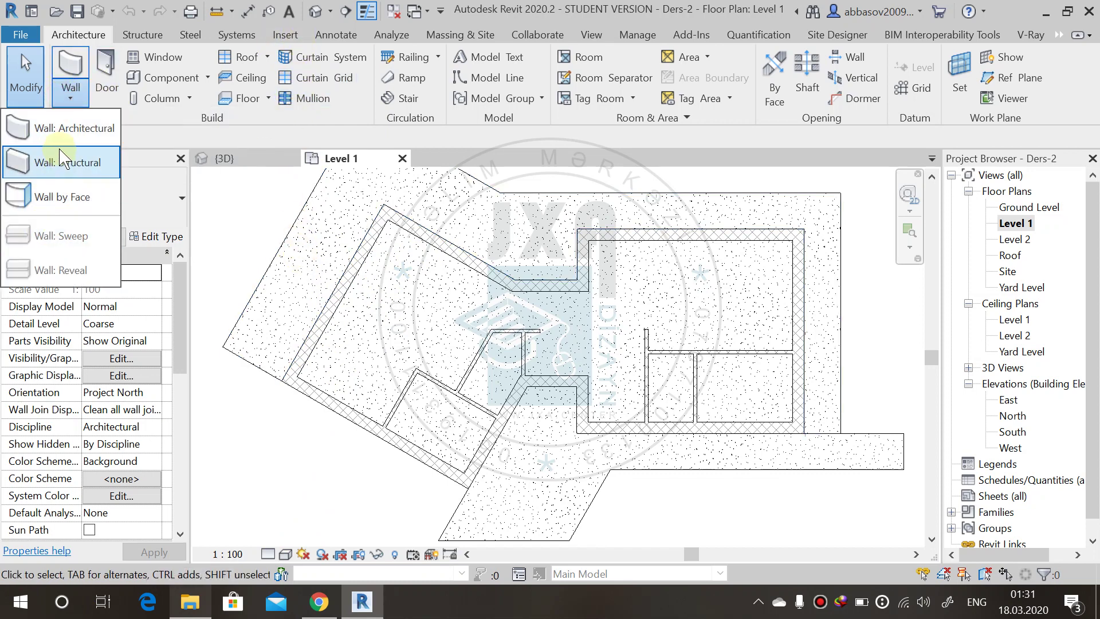
click(57, 127)
click(144, 211)
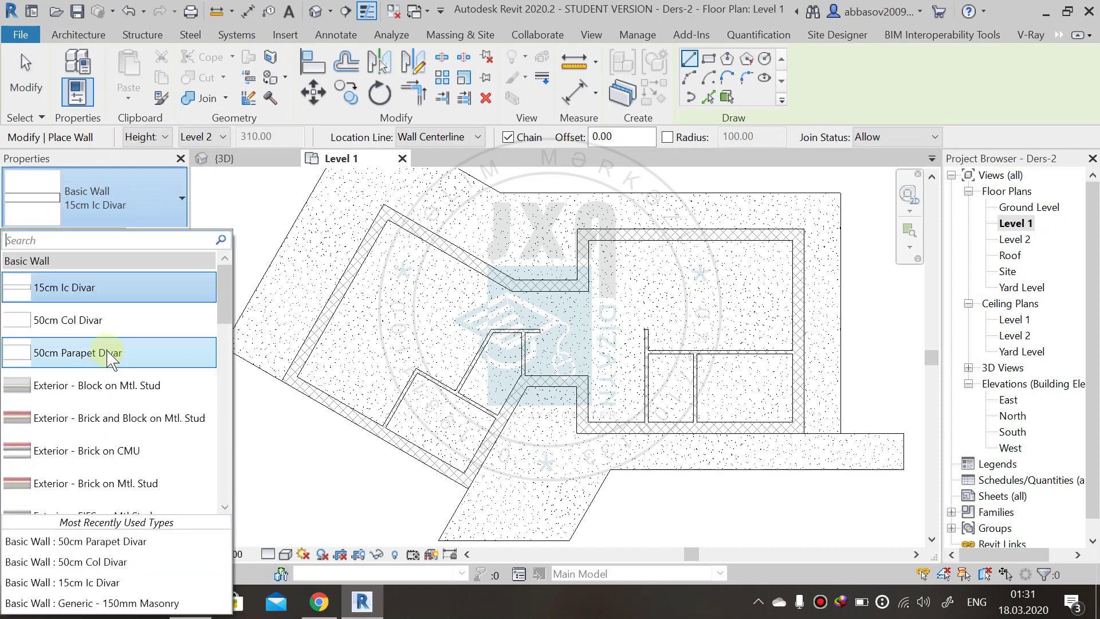
scroll(106, 359, down, 3)
scroll(103, 361, down, 9)
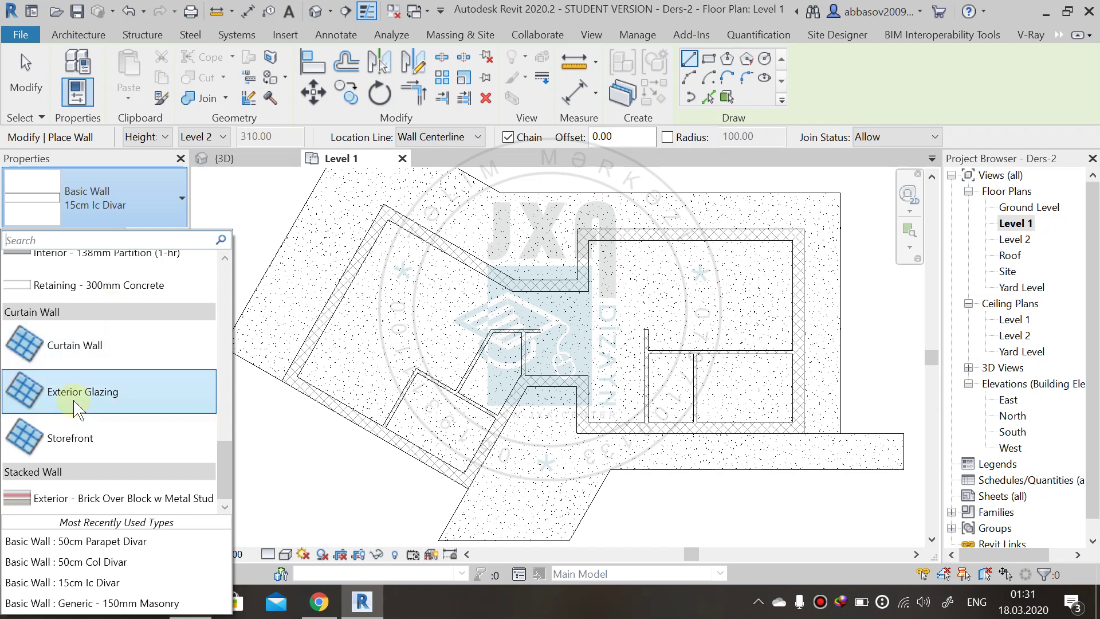
click(74, 440)
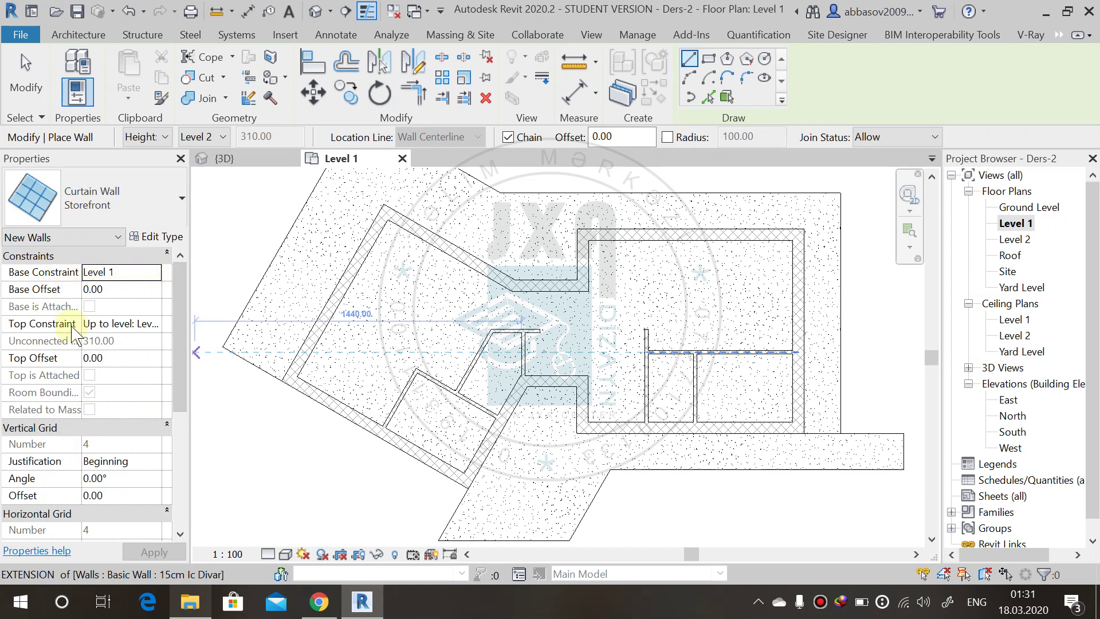
click(149, 325)
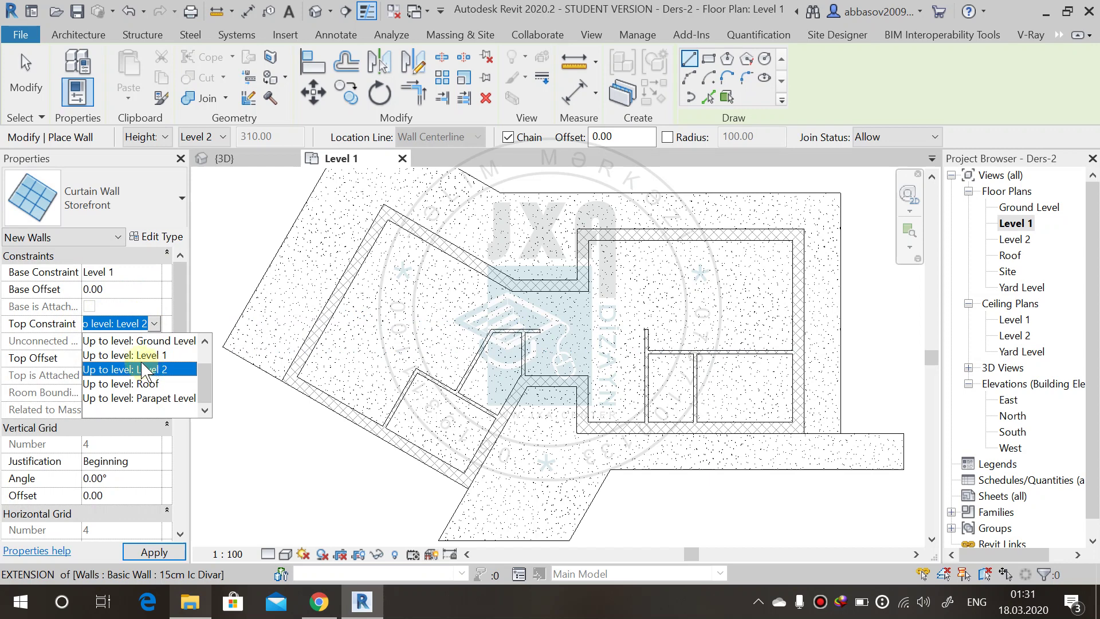
click(70, 325)
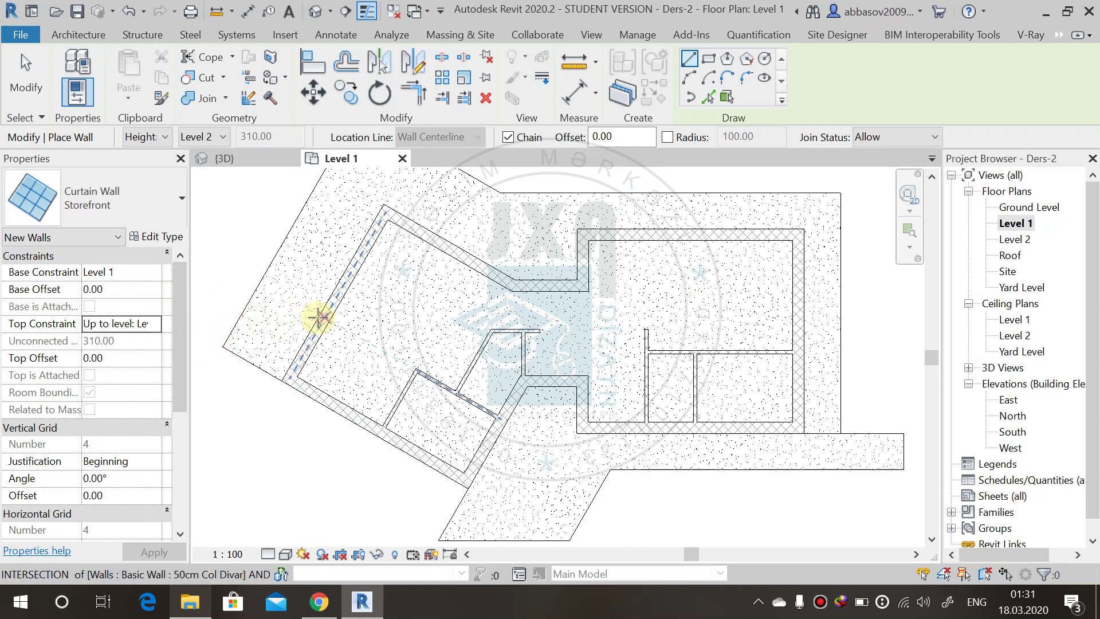
middle_drag(358, 298, 382, 285)
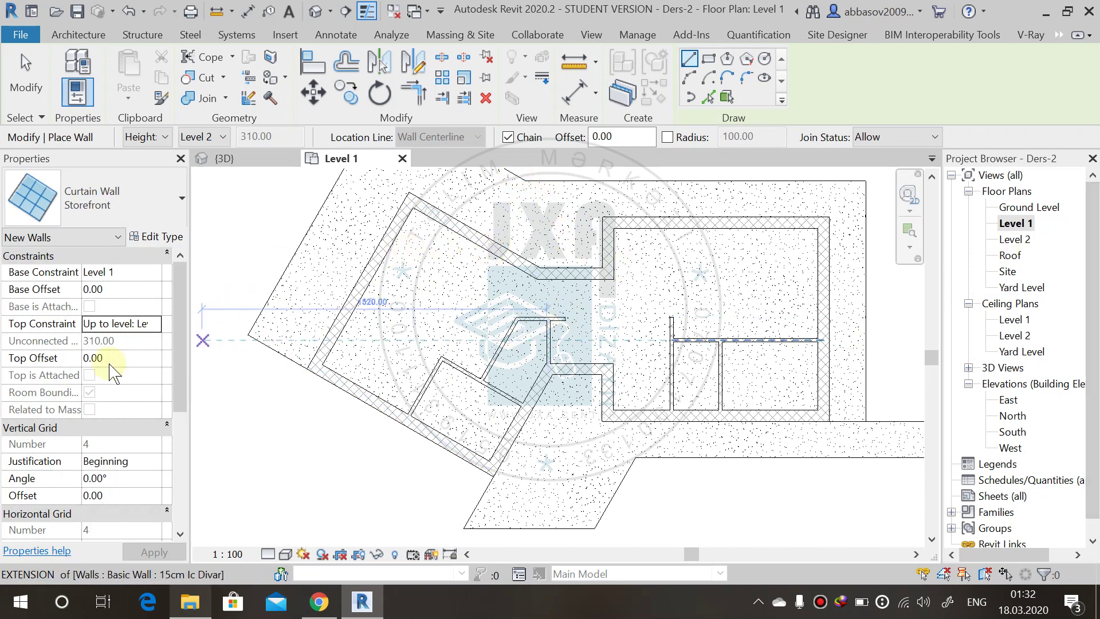
key(Escape)
key(Escape)
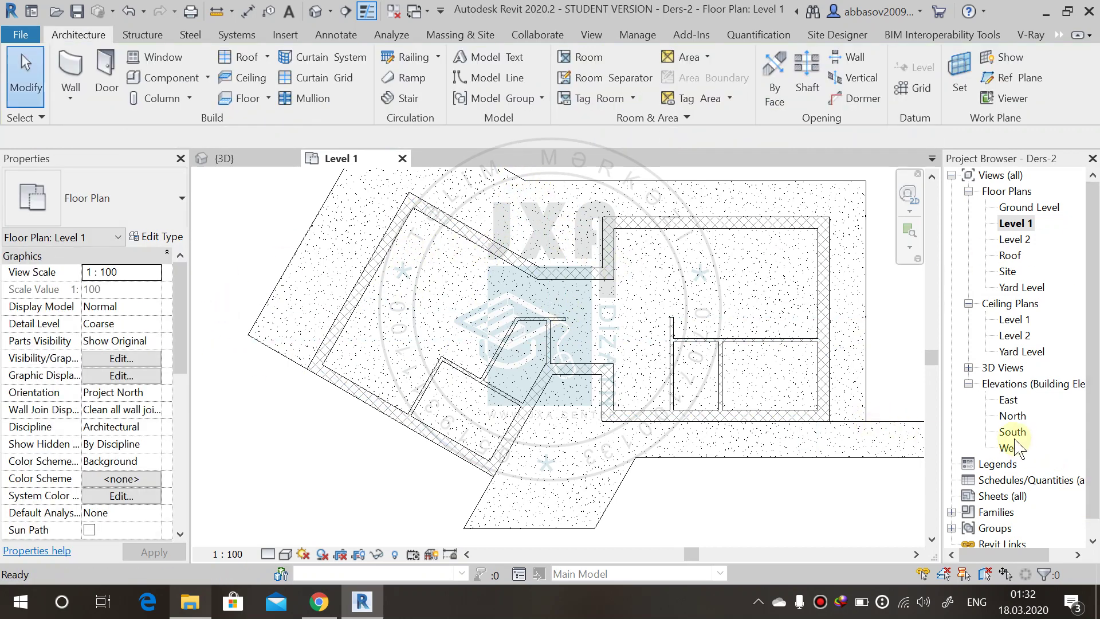
Step: Open the South elevation and copy Level 1 upward by a distance of 240 as a new level
double_click(1010, 431)
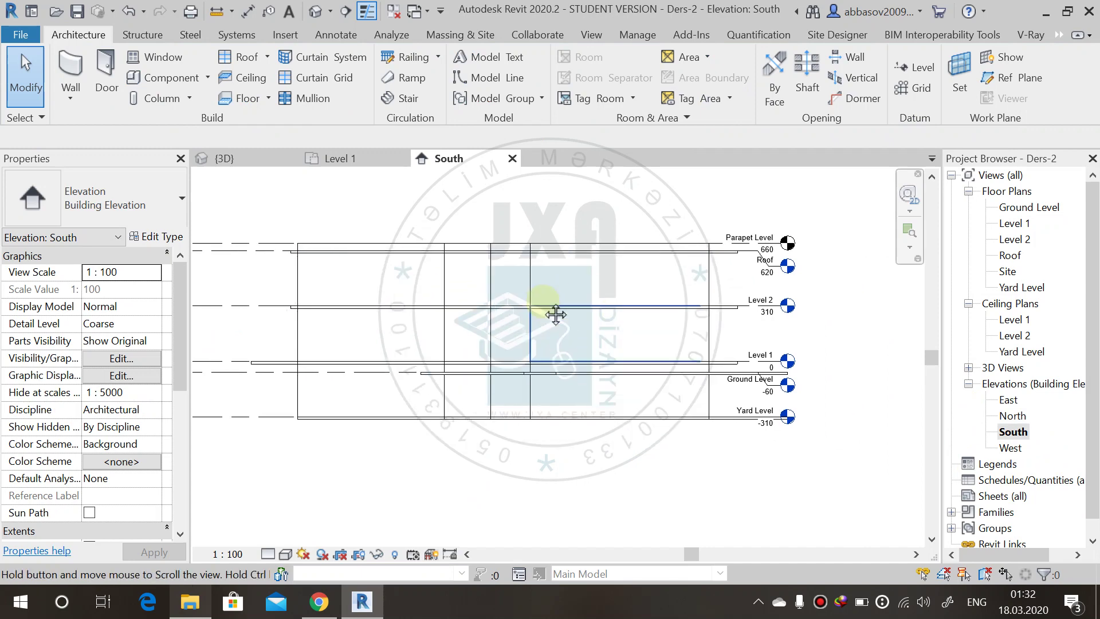
scroll(636, 309, up, 3)
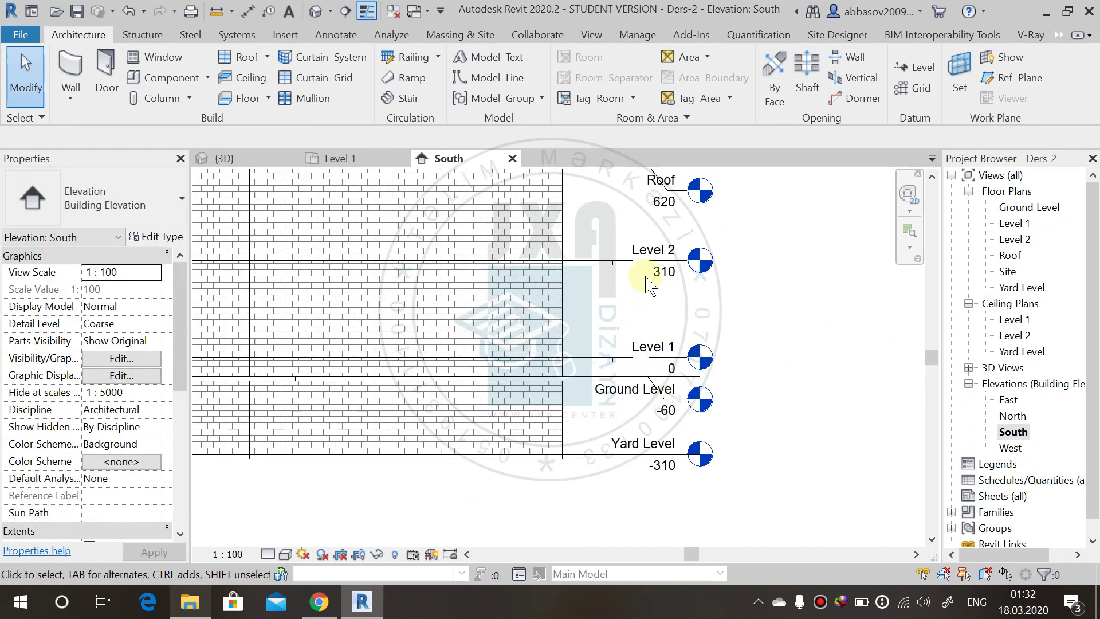
middle_drag(655, 296, 627, 354)
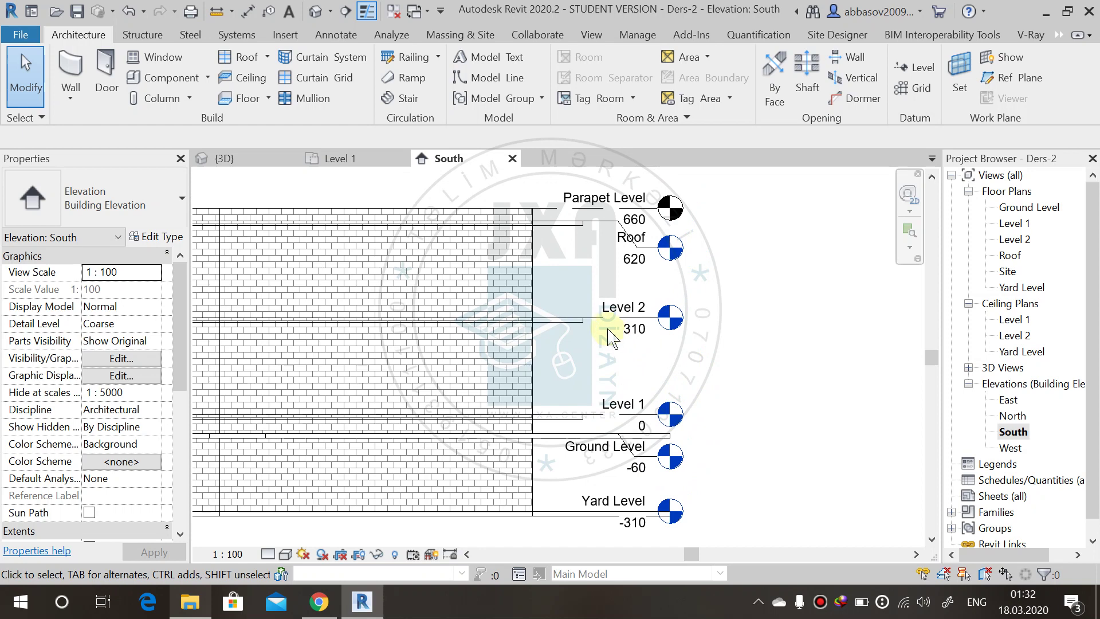
click(608, 415)
click(345, 91)
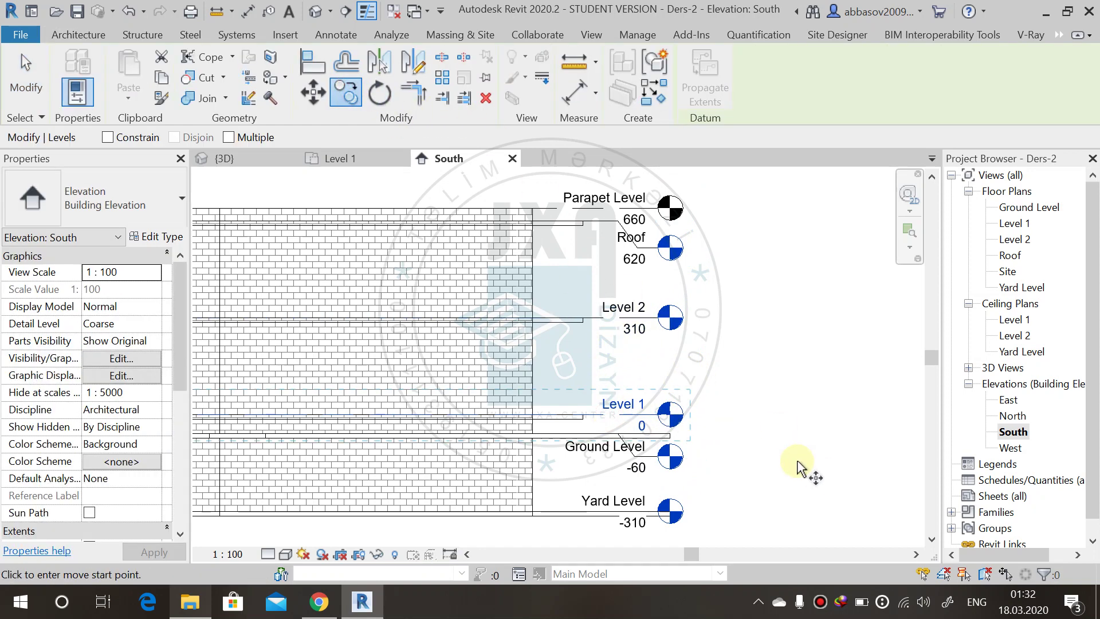
click(762, 418)
text(2)
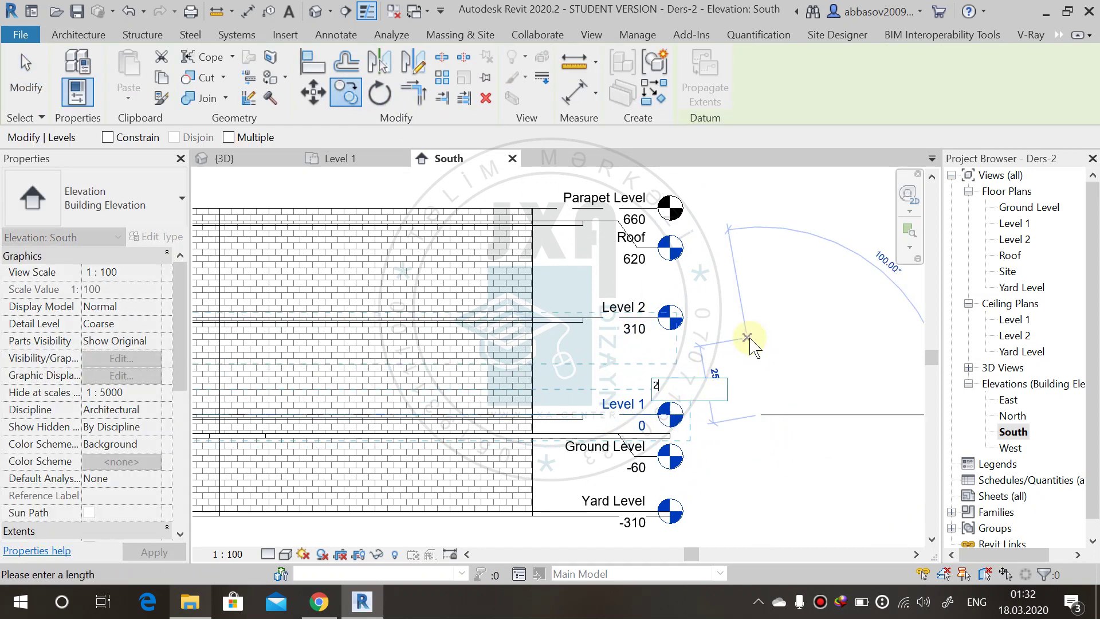
text(40)
key(Return)
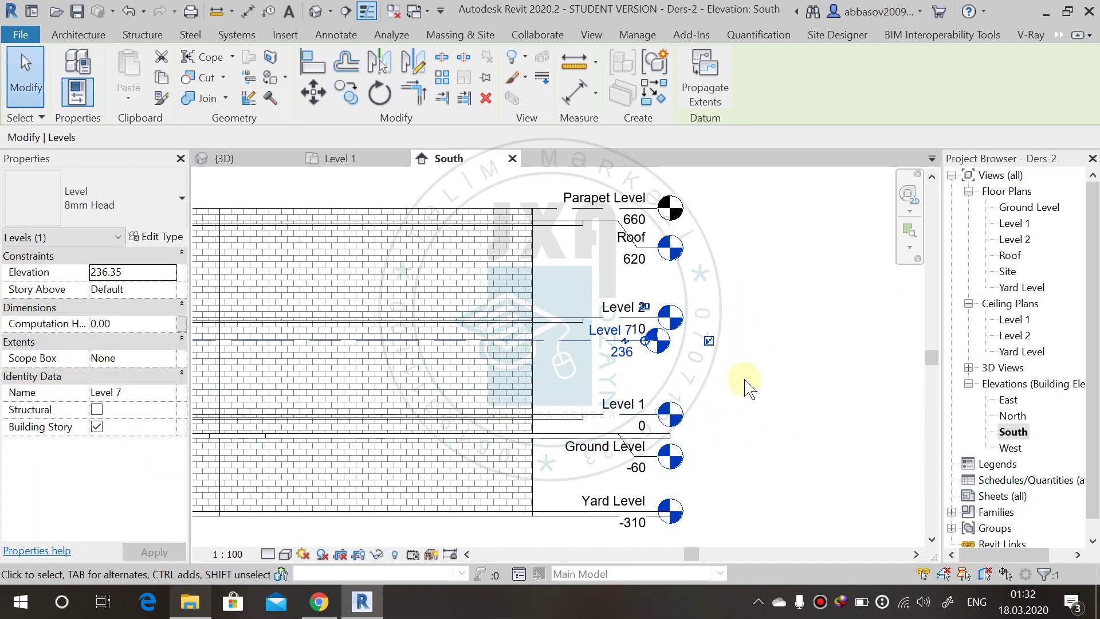
Step: Extend the copied level's end below Level 2 until its head aligns with the other level heads
click(744, 380)
scroll(670, 355, up, 1)
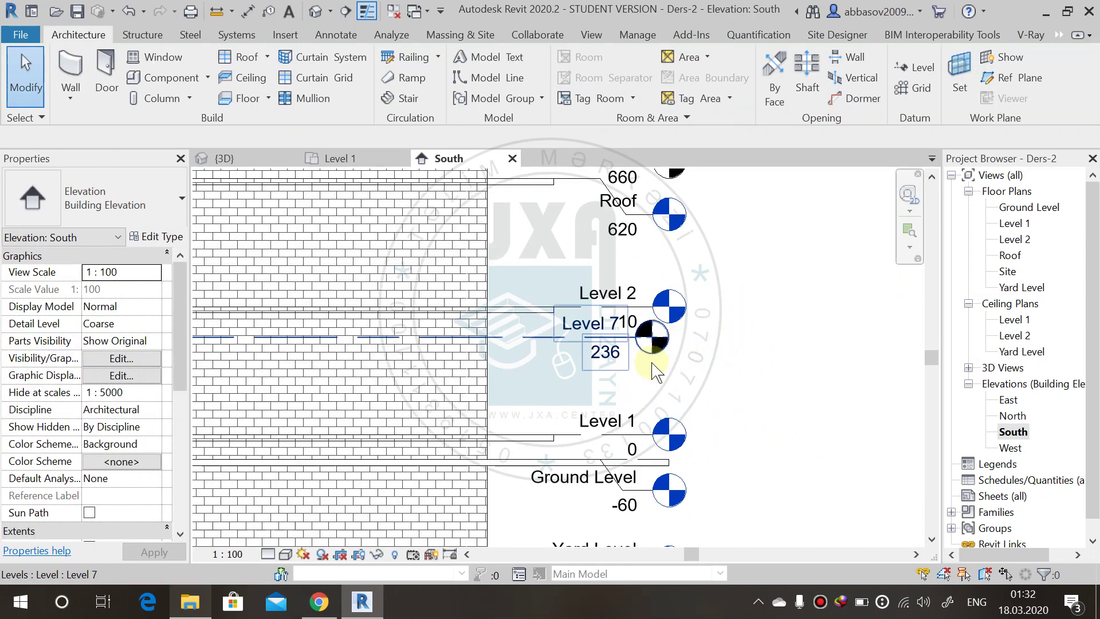
click(662, 348)
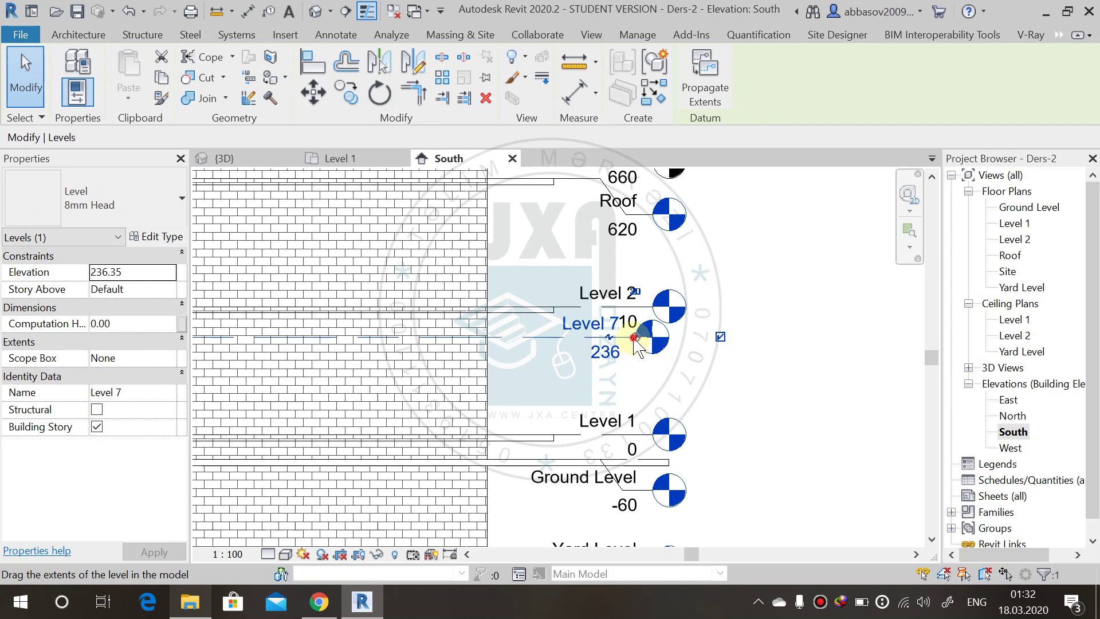
drag(635, 338, 653, 338)
click(719, 304)
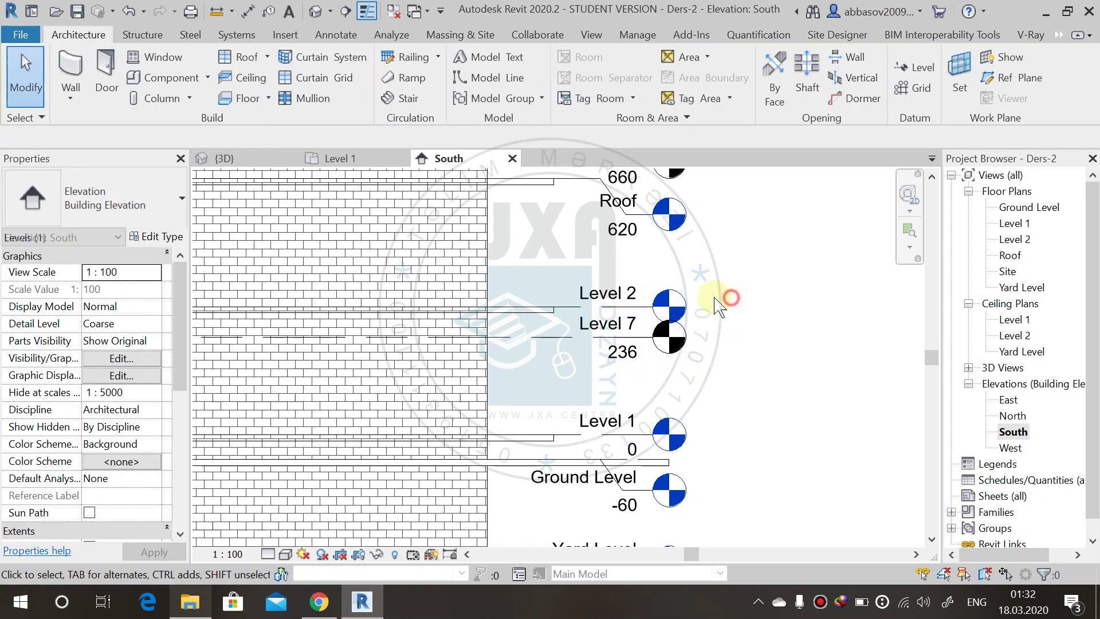
Step: Set the copied level's elevation to 240 and add an elbow that separates its head from Level 2
middle_drag(708, 322, 684, 355)
click(609, 382)
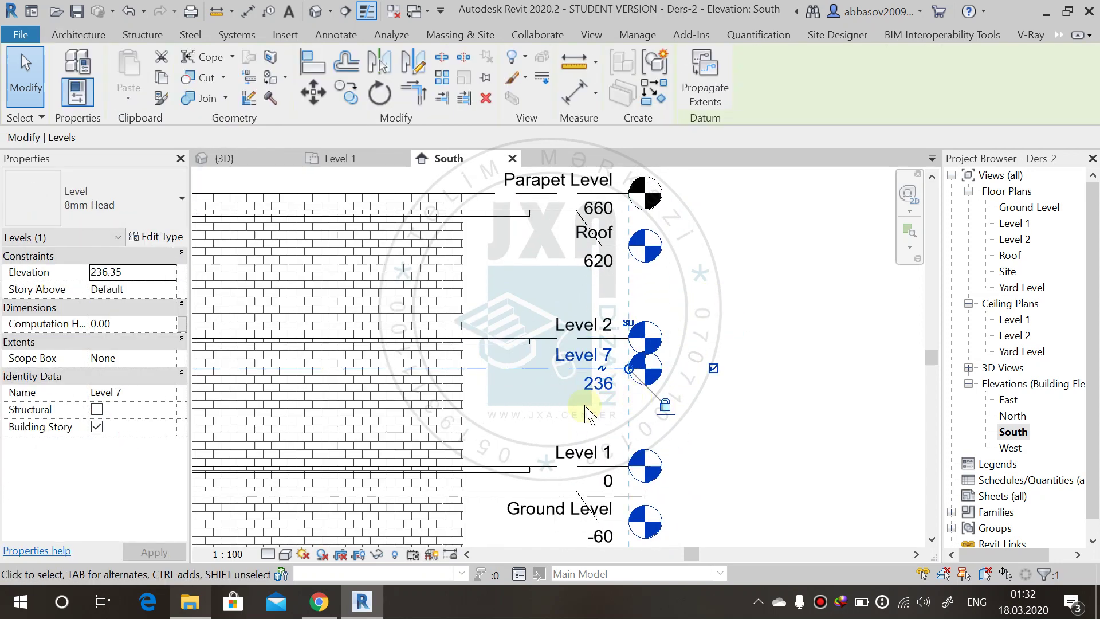
click(598, 384)
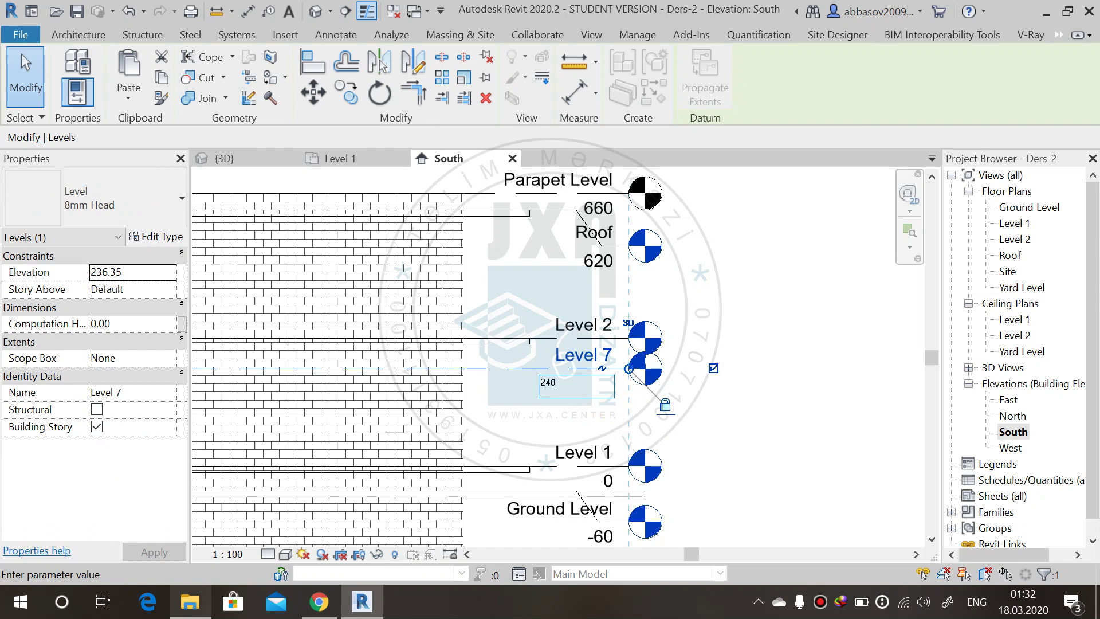
click(615, 406)
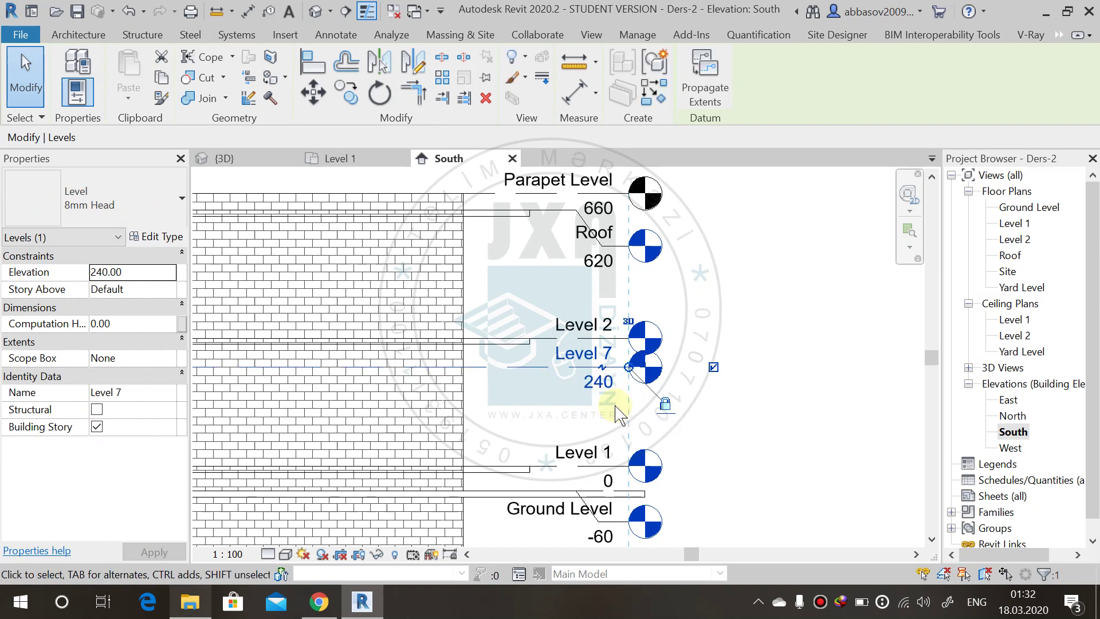
click(604, 367)
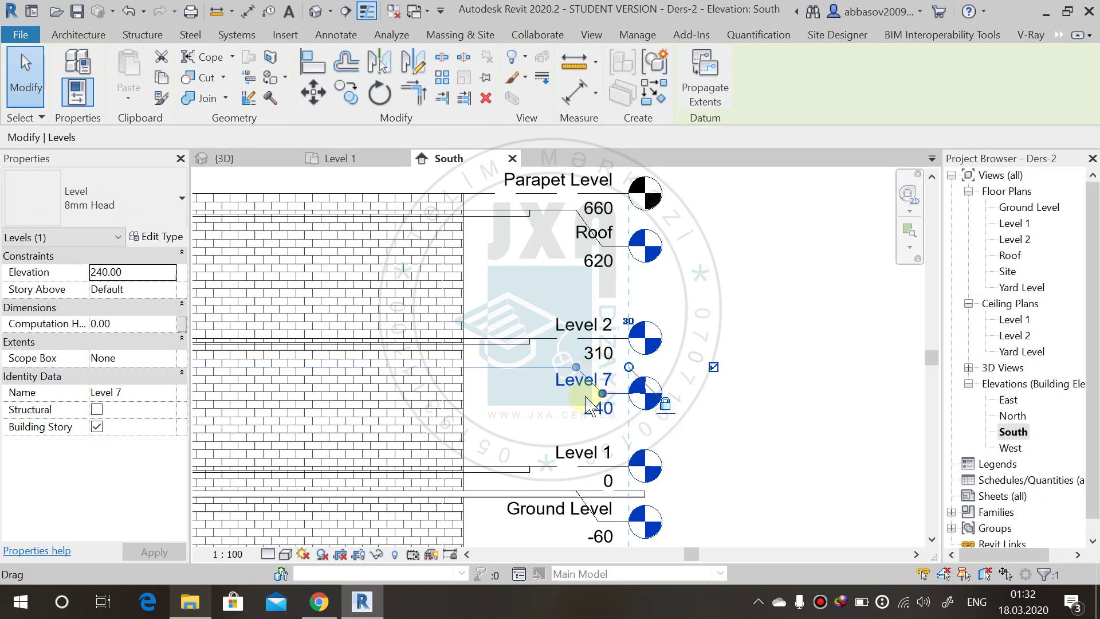
Step: Rename the level at elevation 240 as Level 1-CW Top
click(584, 383)
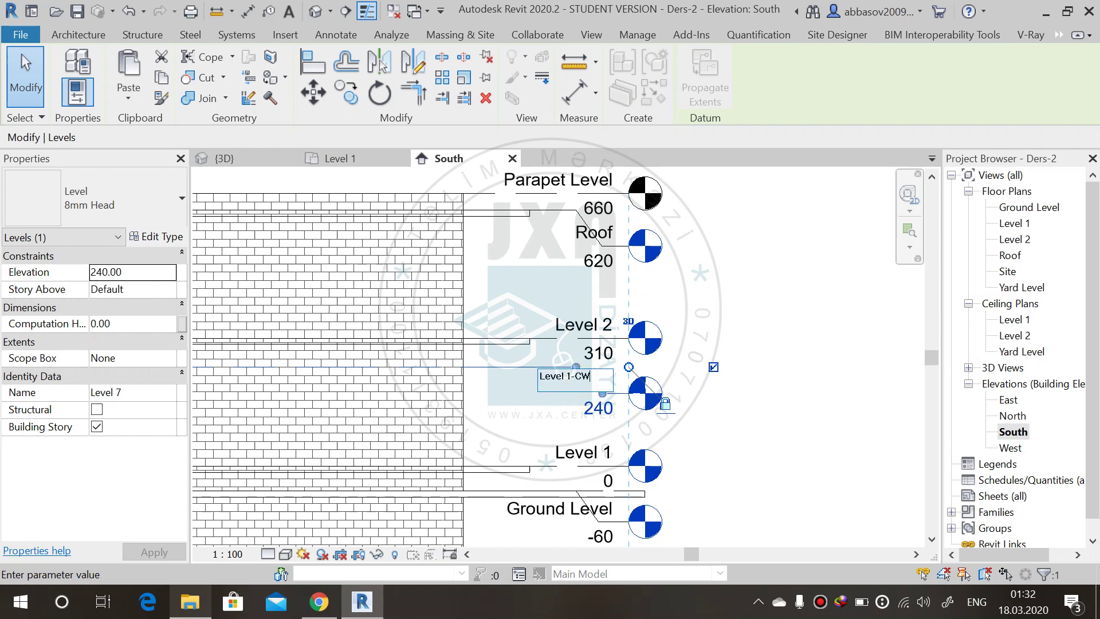
text(Level 1-CW Top)
key(Return)
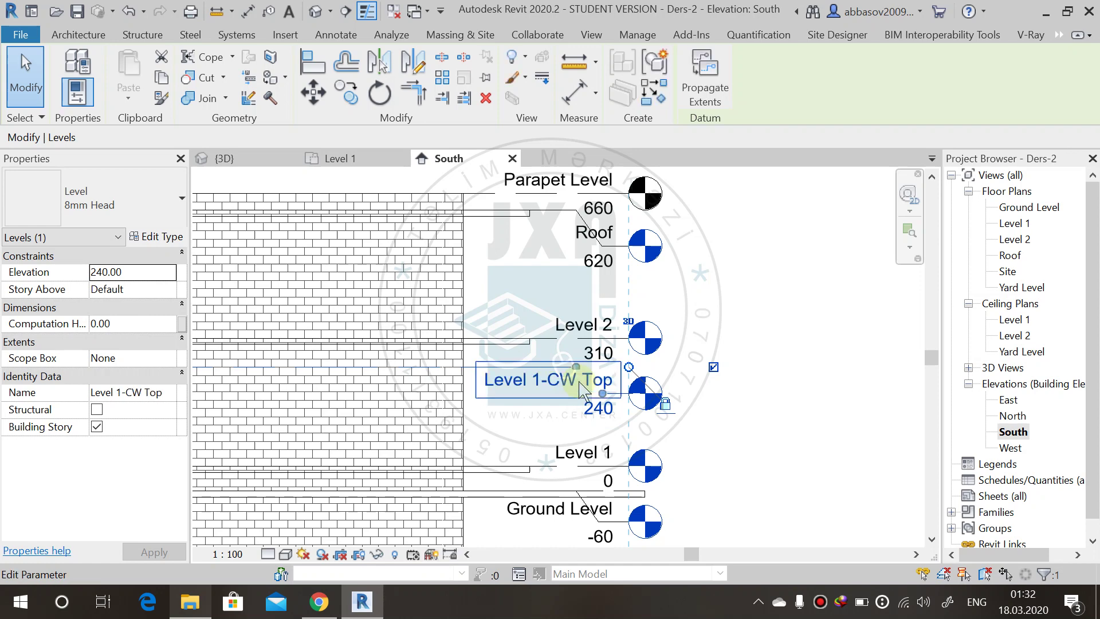
click(771, 261)
Step: Set the South elevation's view scale to 1:50
middle_drag(630, 309, 668, 338)
click(564, 372)
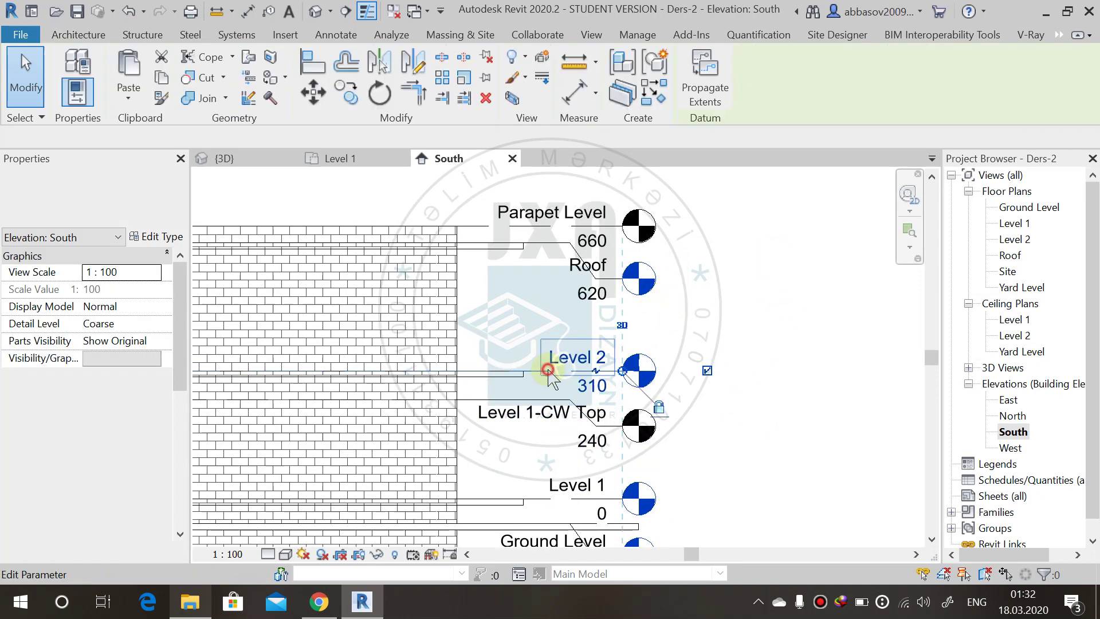
click(227, 554)
click(238, 429)
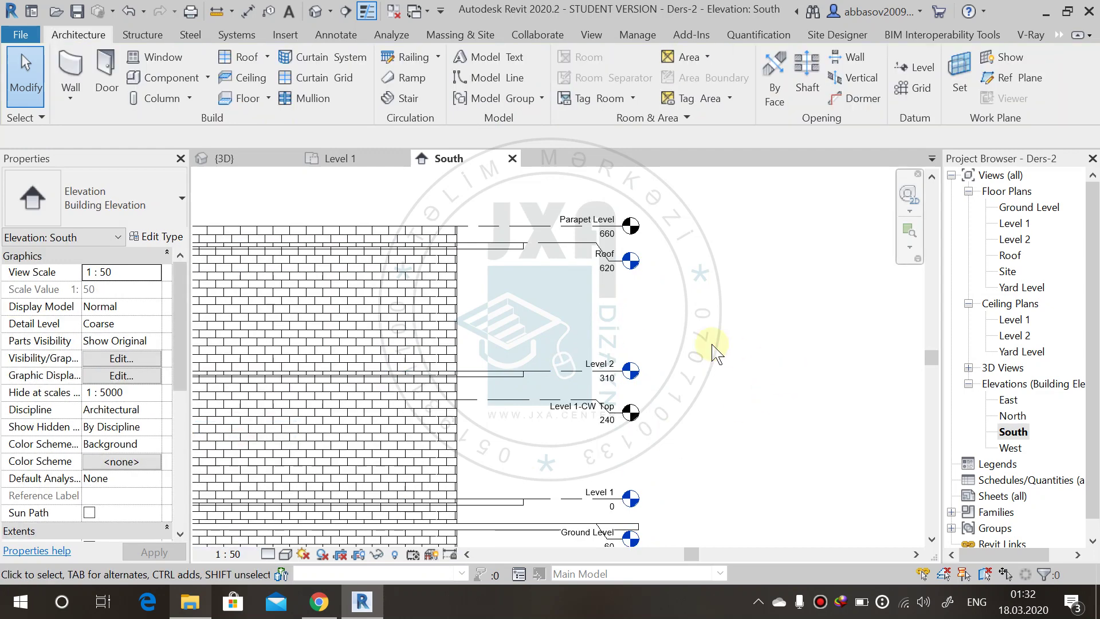
Step: Copy Level 2 straight up by 240 to elevation 550, with the Constrain option enabled
click(565, 347)
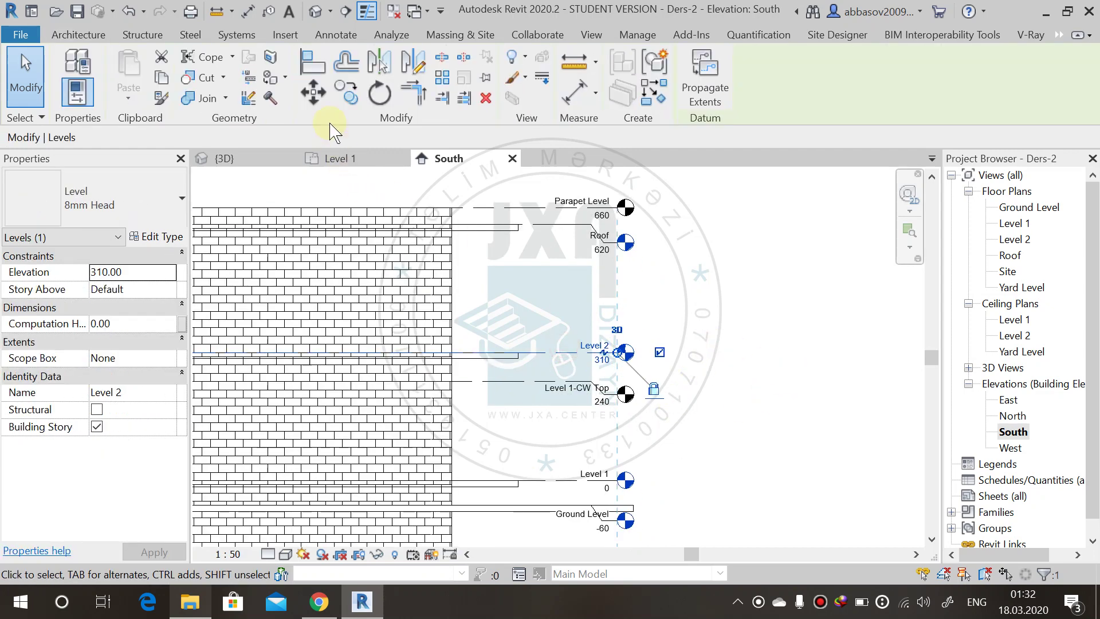
click(342, 89)
click(572, 353)
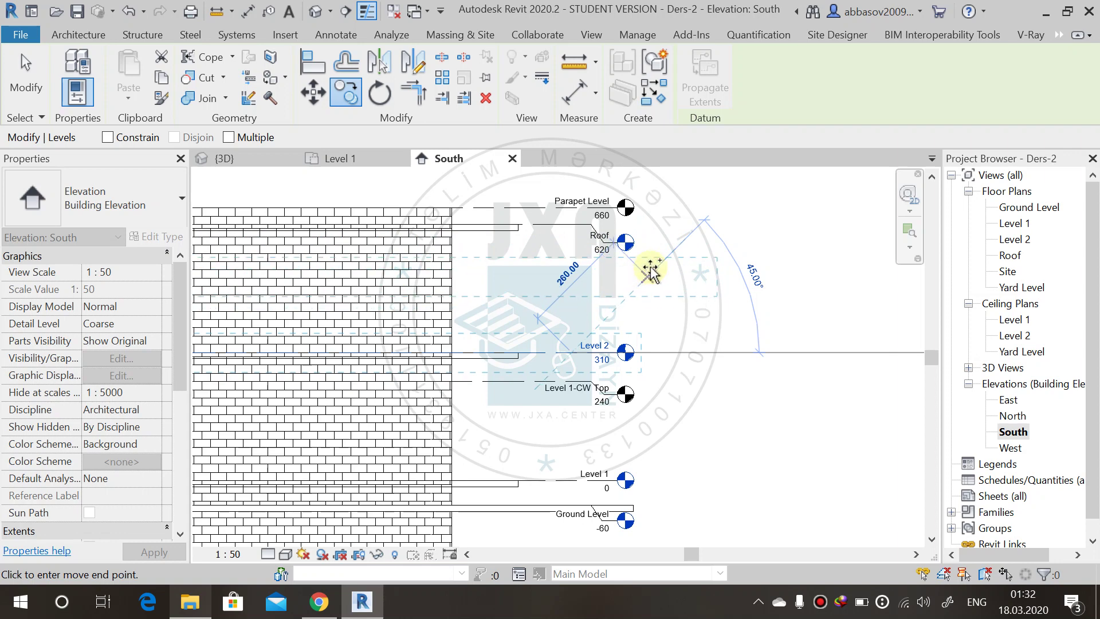
click(128, 137)
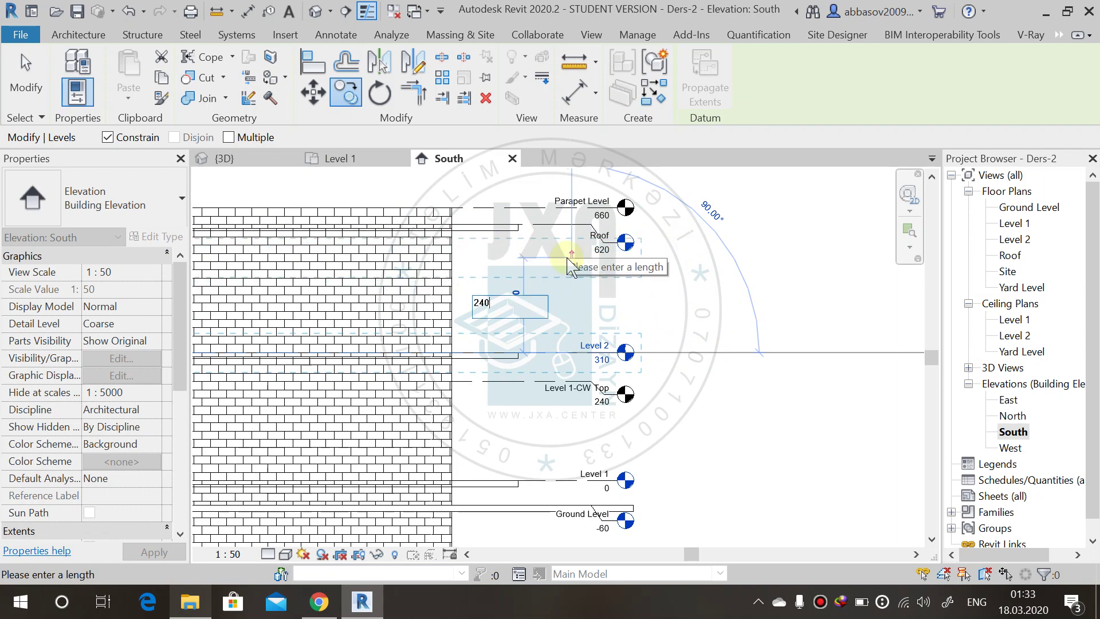
click(569, 249)
scroll(602, 263, up, 2)
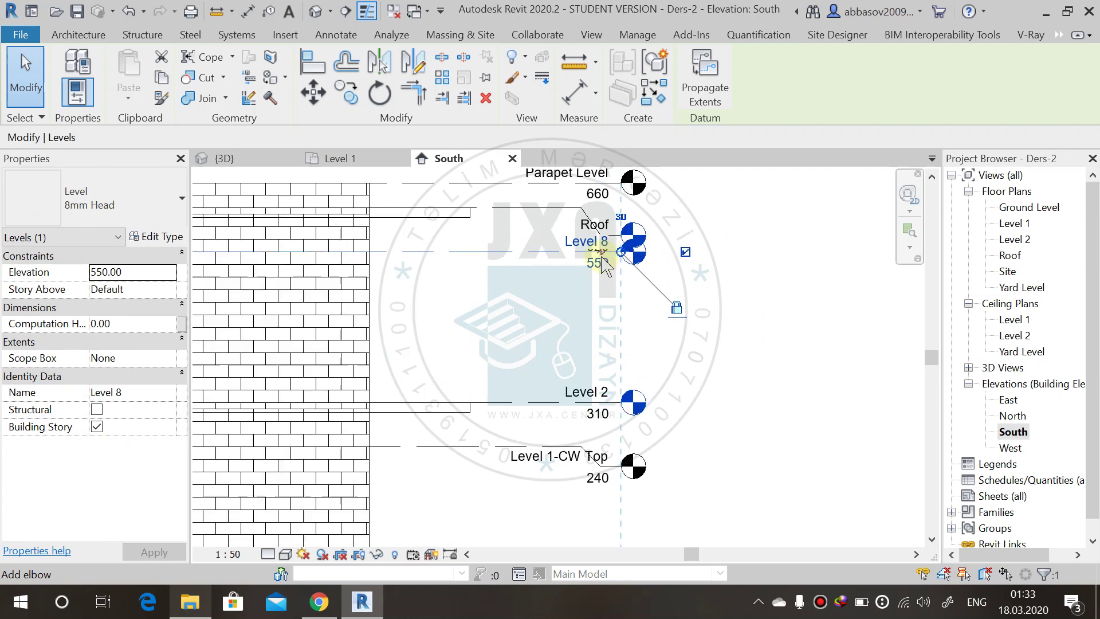
Step: Add an elbow to the level at elevation 550 so its head sits clear below the Roof label
click(599, 252)
click(561, 311)
click(591, 258)
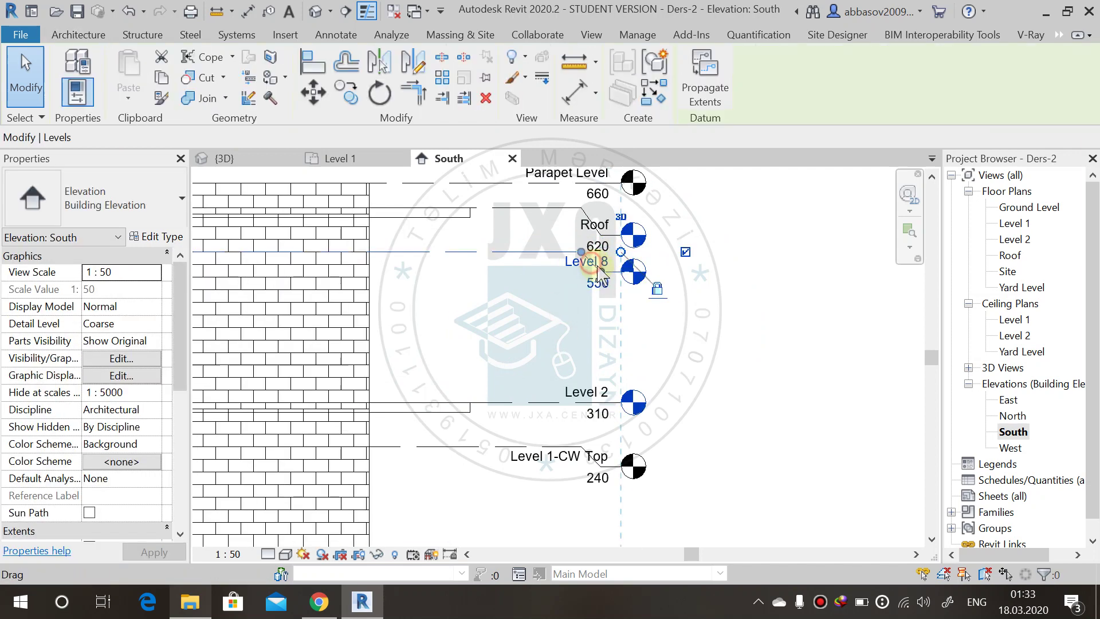
drag(600, 268, 614, 268)
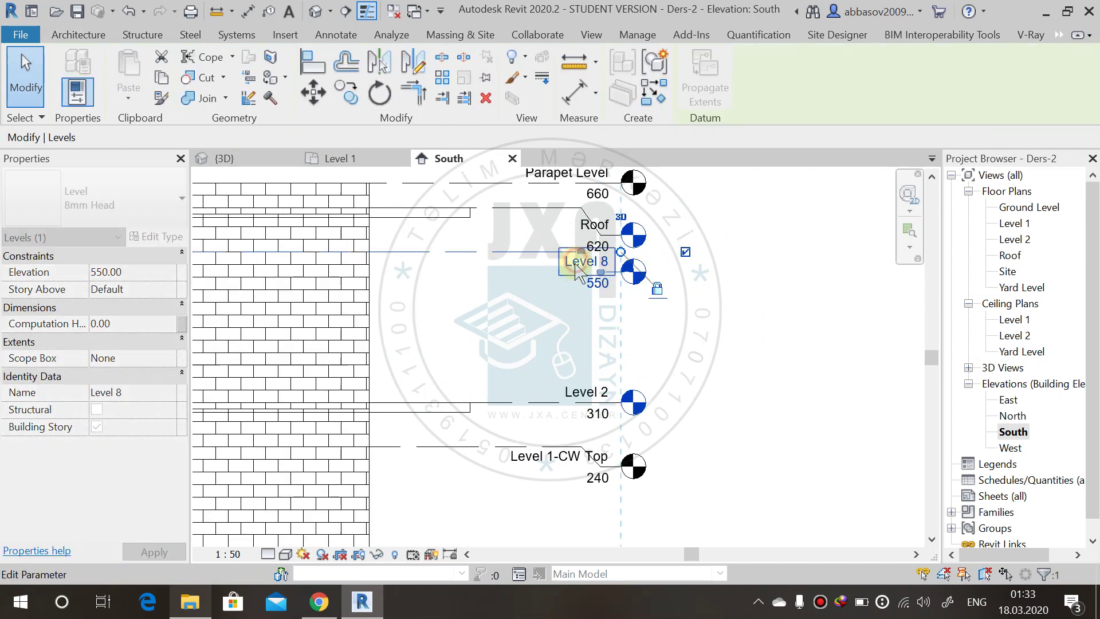
Step: Rename the level at elevation 550 as Level 2-CW Top
click(548, 317)
scroll(593, 252, up, 3)
click(607, 270)
click(616, 272)
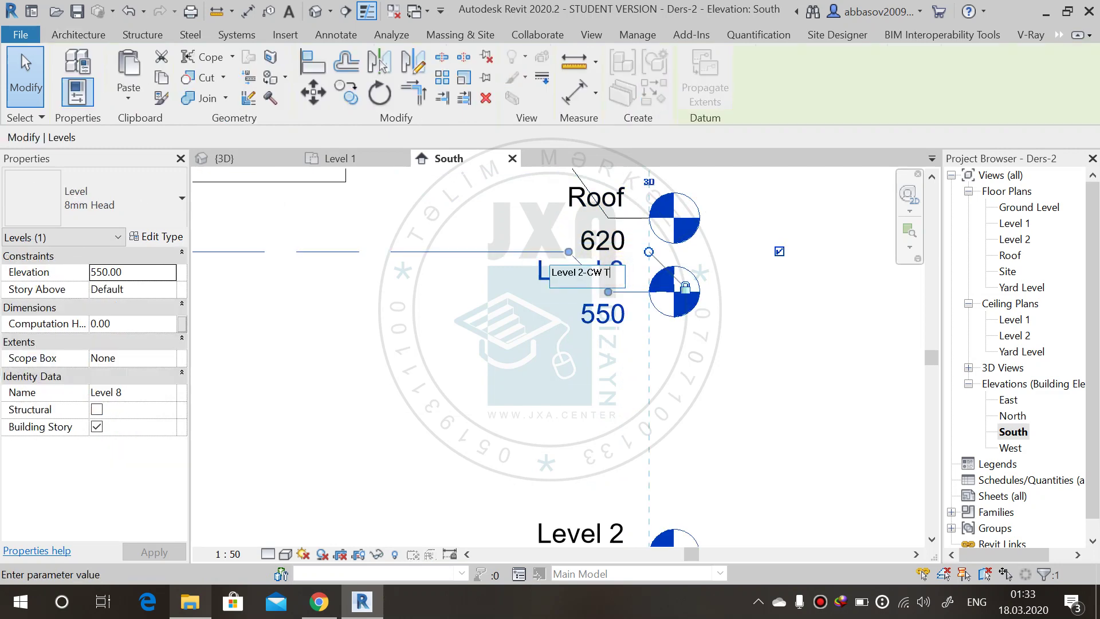
key(Return)
click(815, 376)
Step: Stretch the aligned level ends farther out from the building, using the end of Level 1
scroll(771, 376, down, 3)
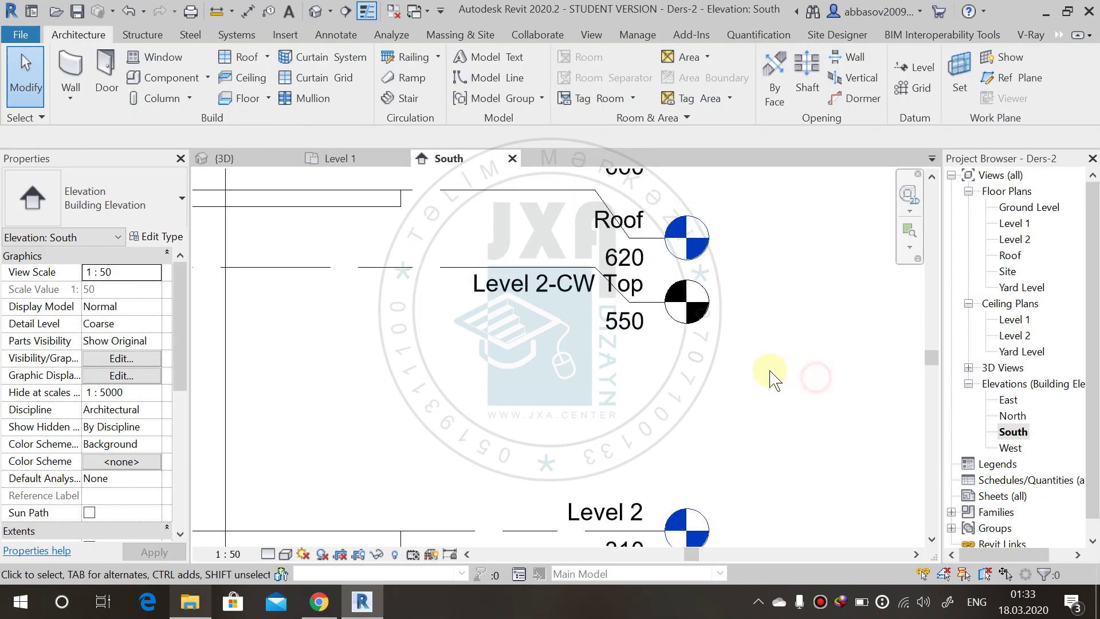
middle_drag(748, 413, 670, 196)
middle_drag(705, 474, 695, 270)
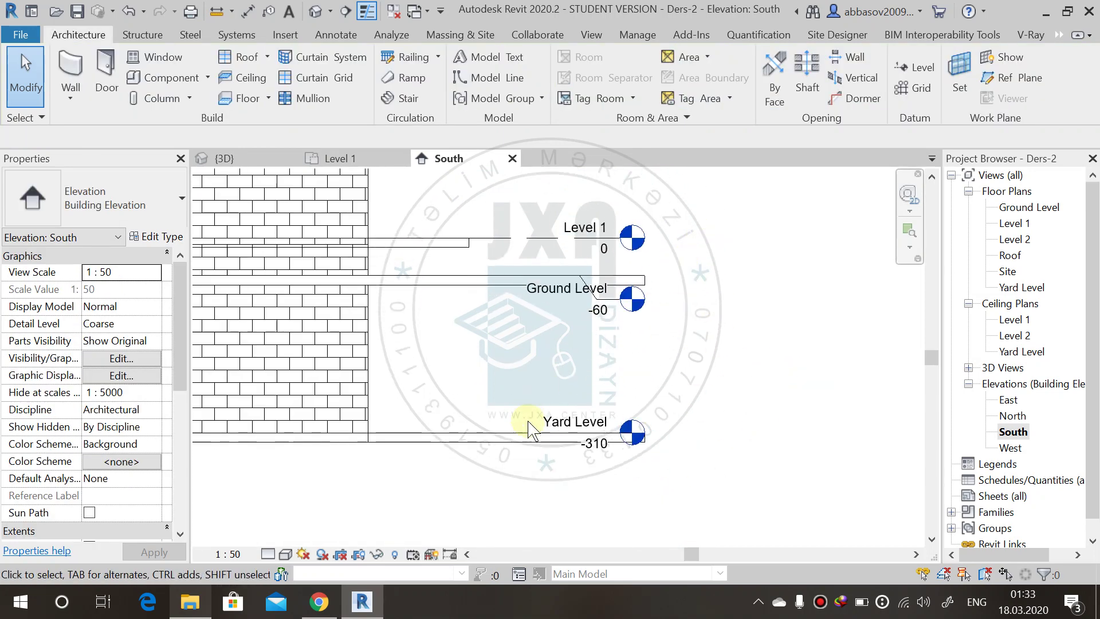
click(576, 237)
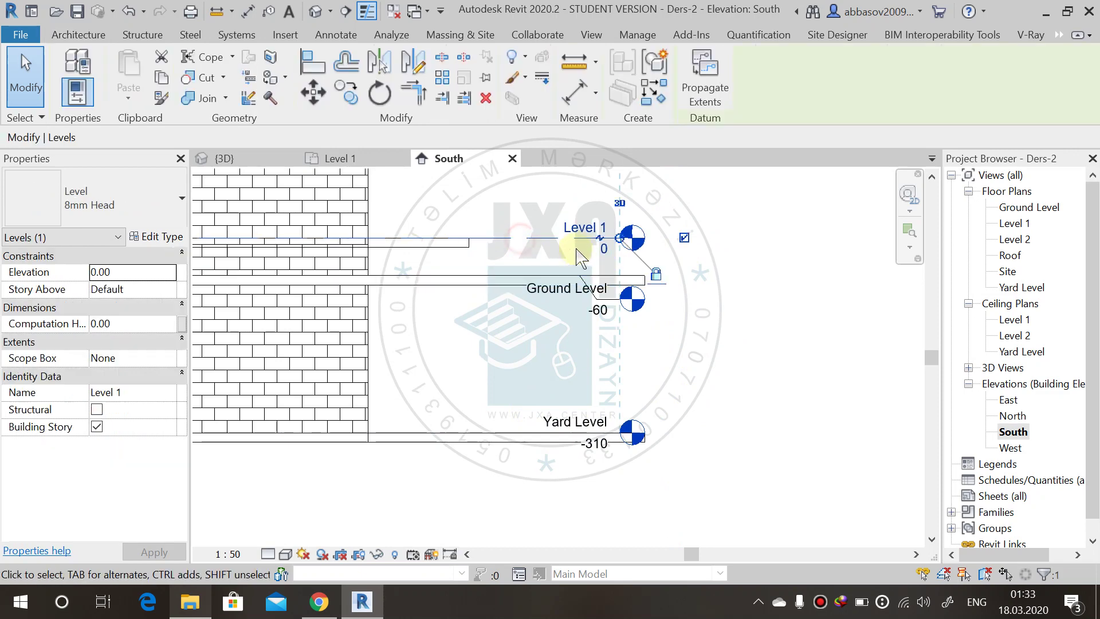
drag(621, 239, 781, 237)
click(663, 398)
middle_drag(663, 397, 588, 438)
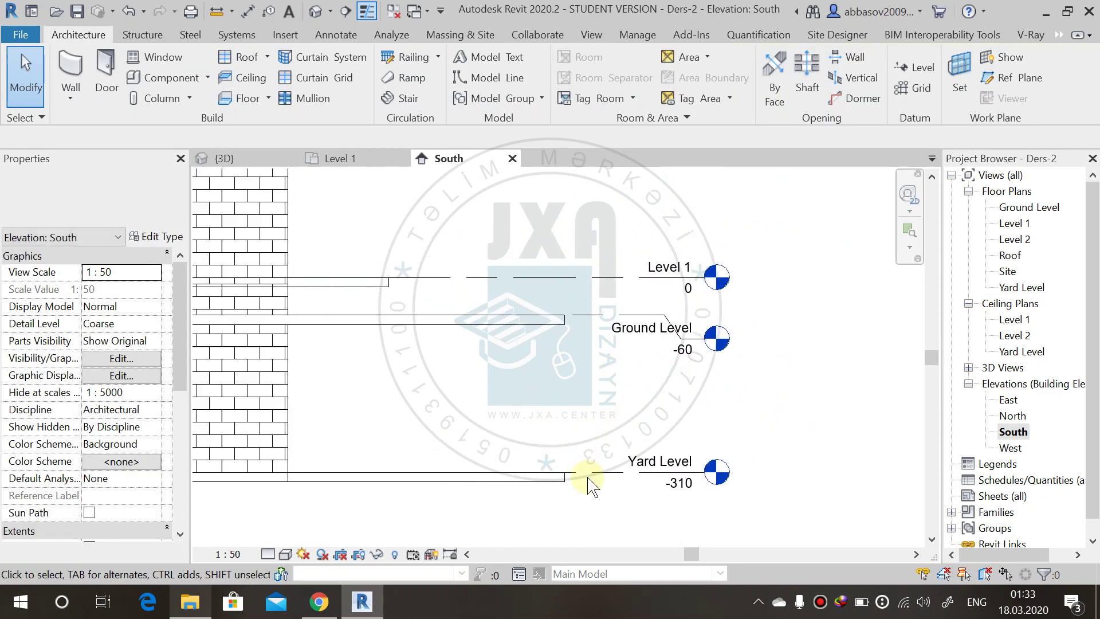
Step: Copy Yard Level straight up by 240 to elevation -70
click(591, 473)
click(349, 94)
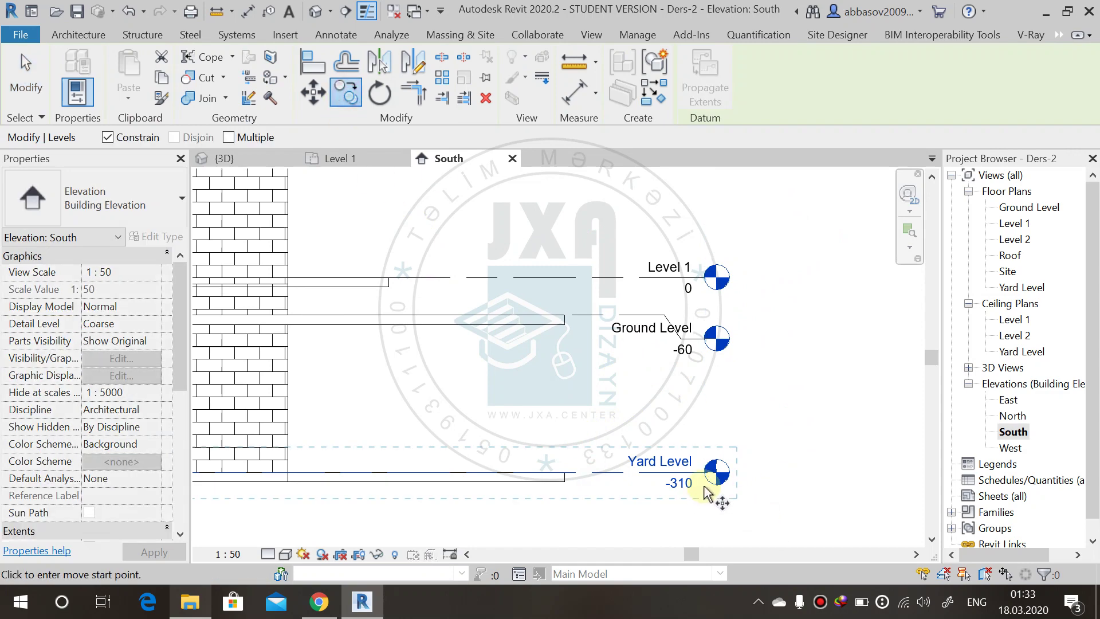
click(784, 463)
text(240)
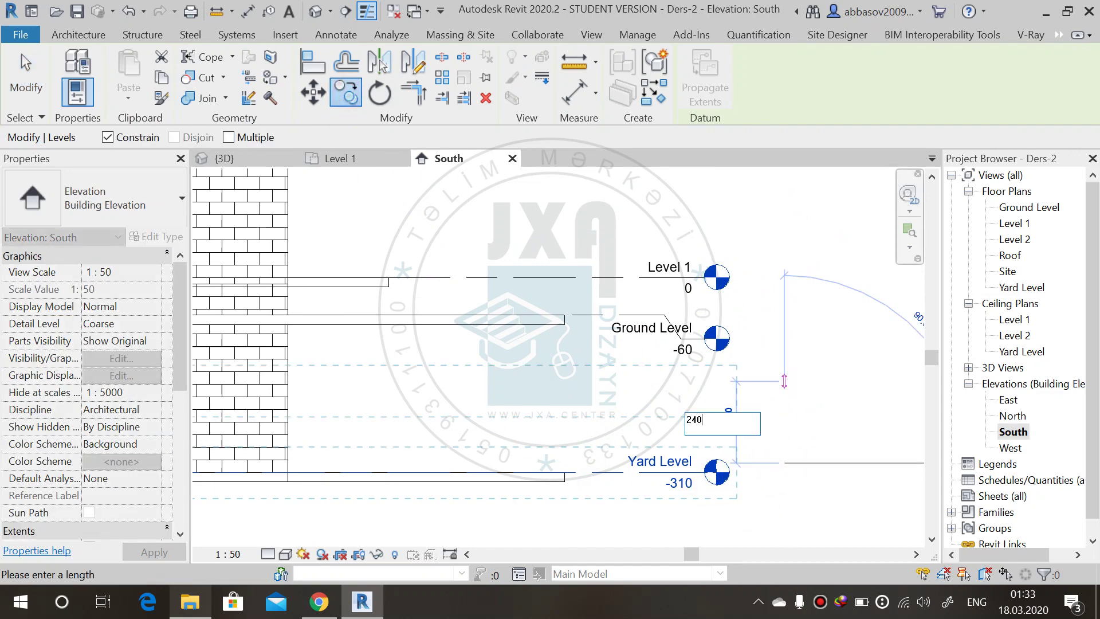
key(Return)
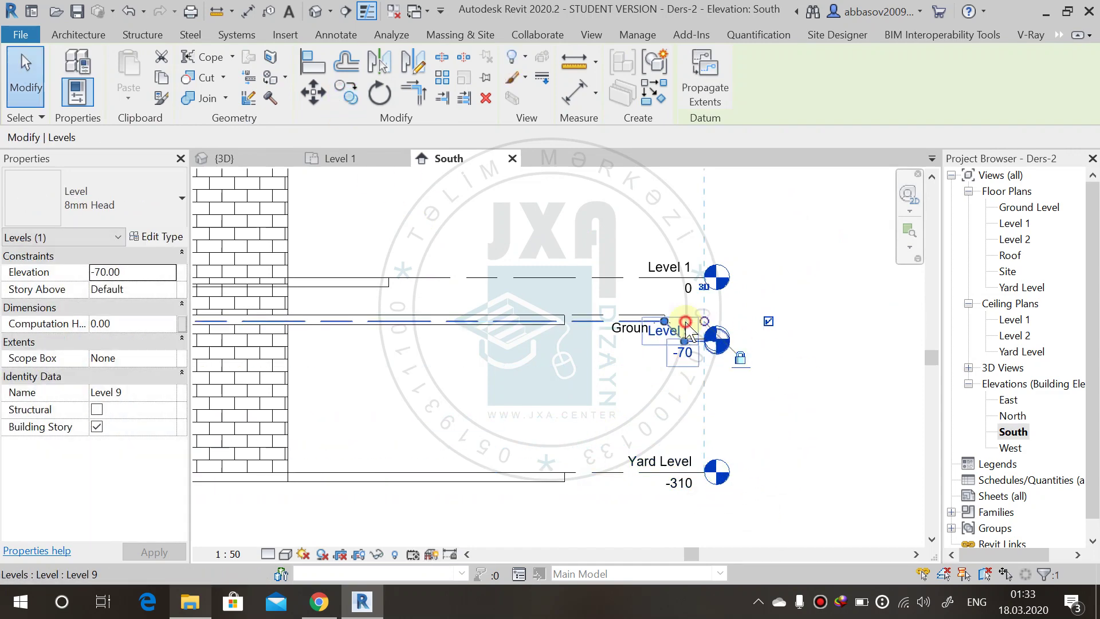
Step: Move the elbowed head of the level at elevation -70 down, clear of the Ground Level label
drag(684, 347, 707, 386)
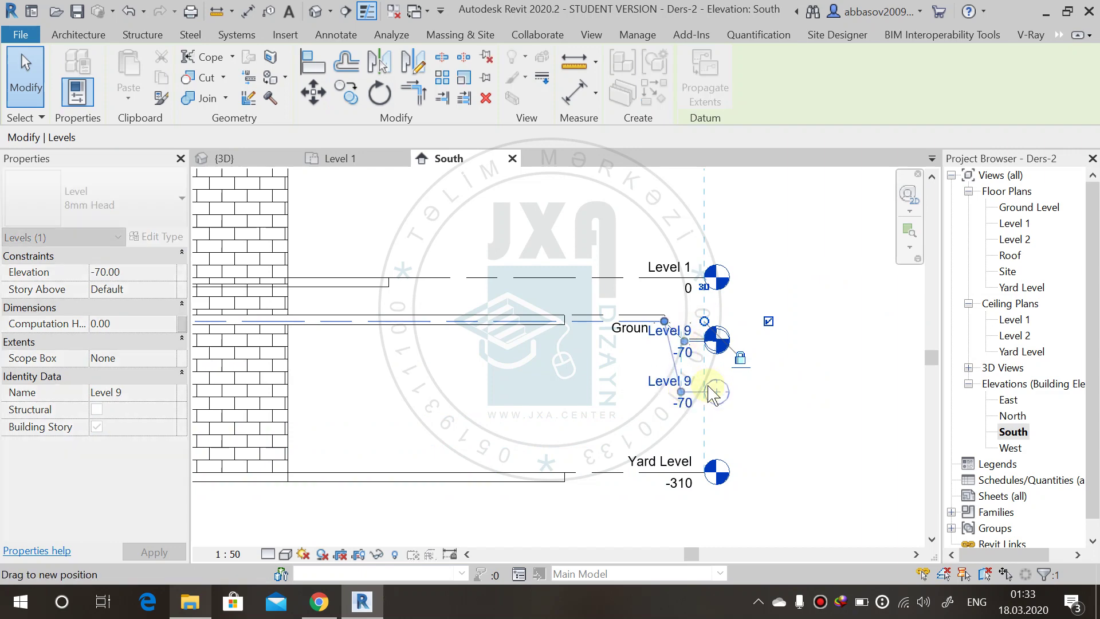
click(798, 388)
scroll(747, 401, up, 2)
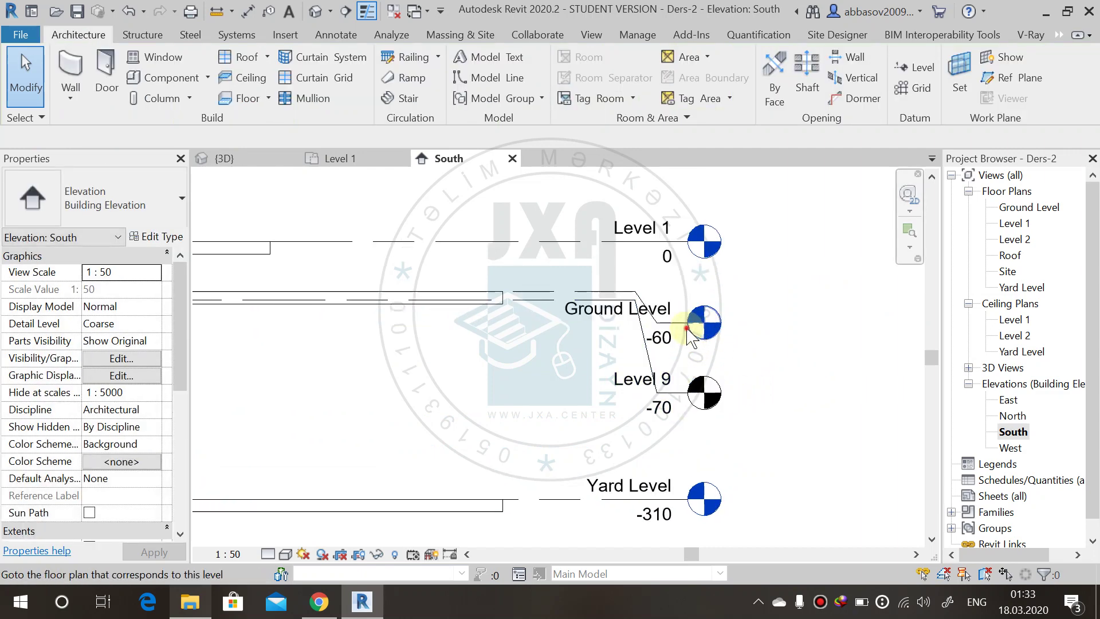
Step: Rename the level at elevation -70 as Yard Level-CW Top and move its elbowed head slightly up toward the Ground Level label
click(634, 294)
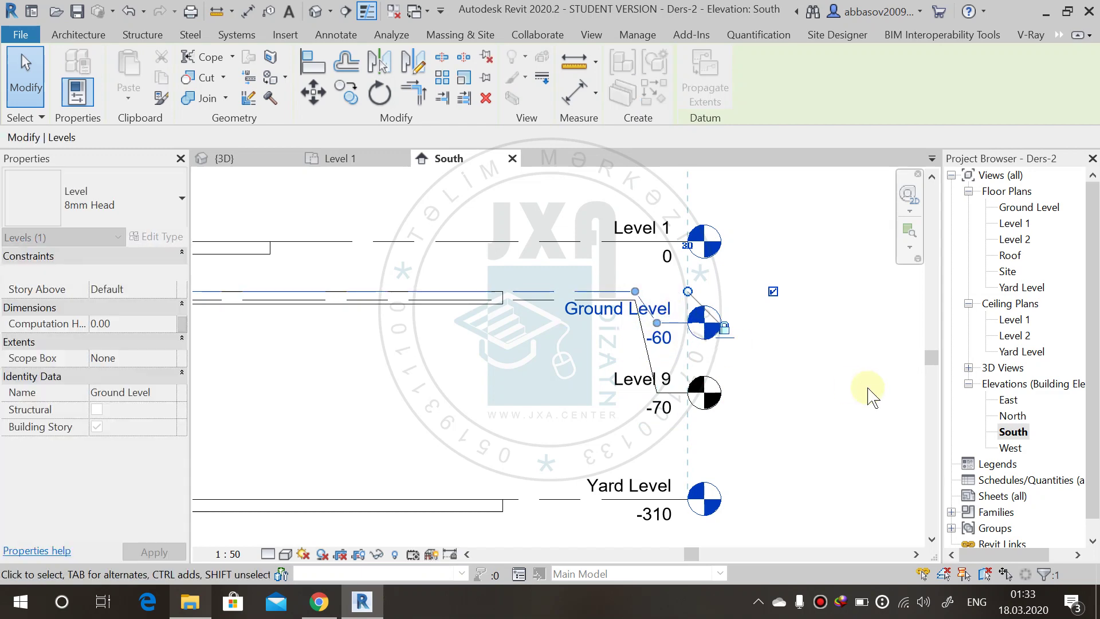
click(829, 391)
click(659, 404)
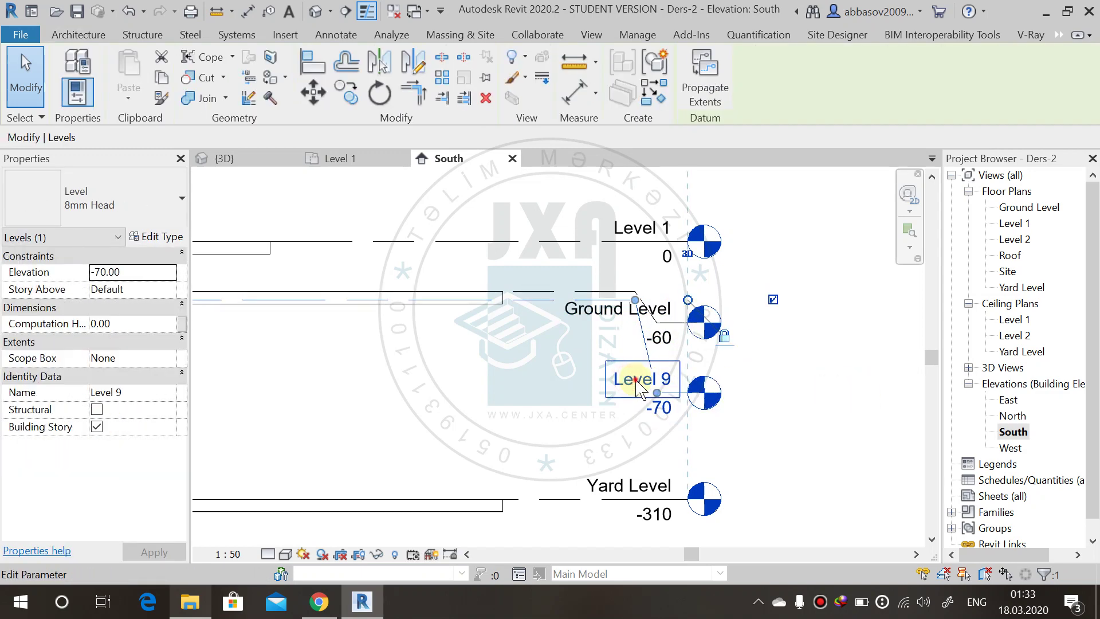
click(667, 383)
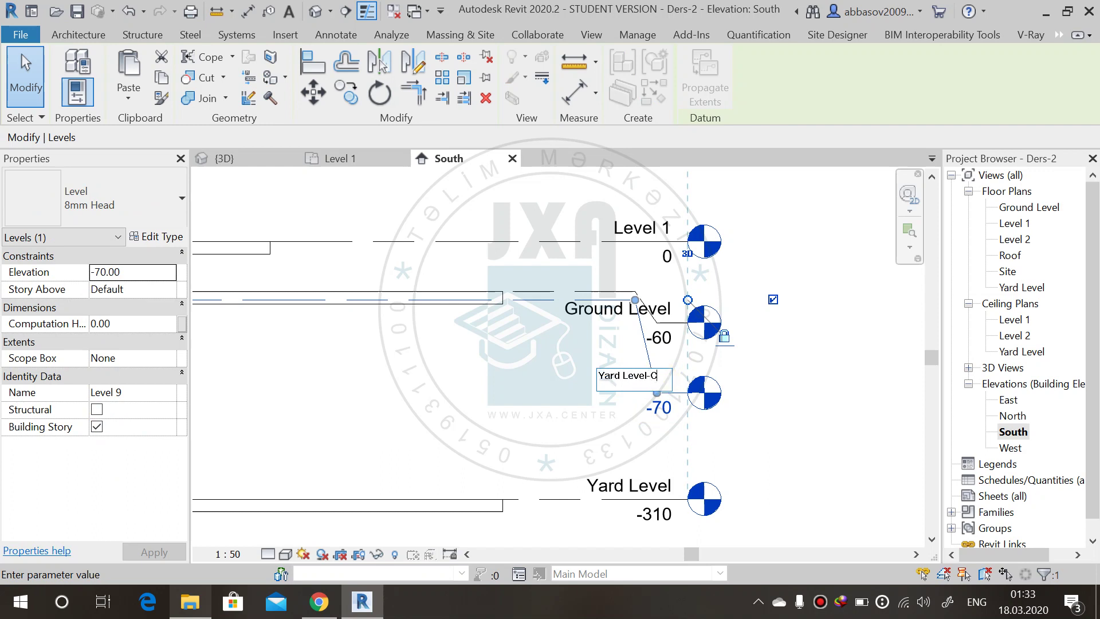
text(Yard Level-CW Top)
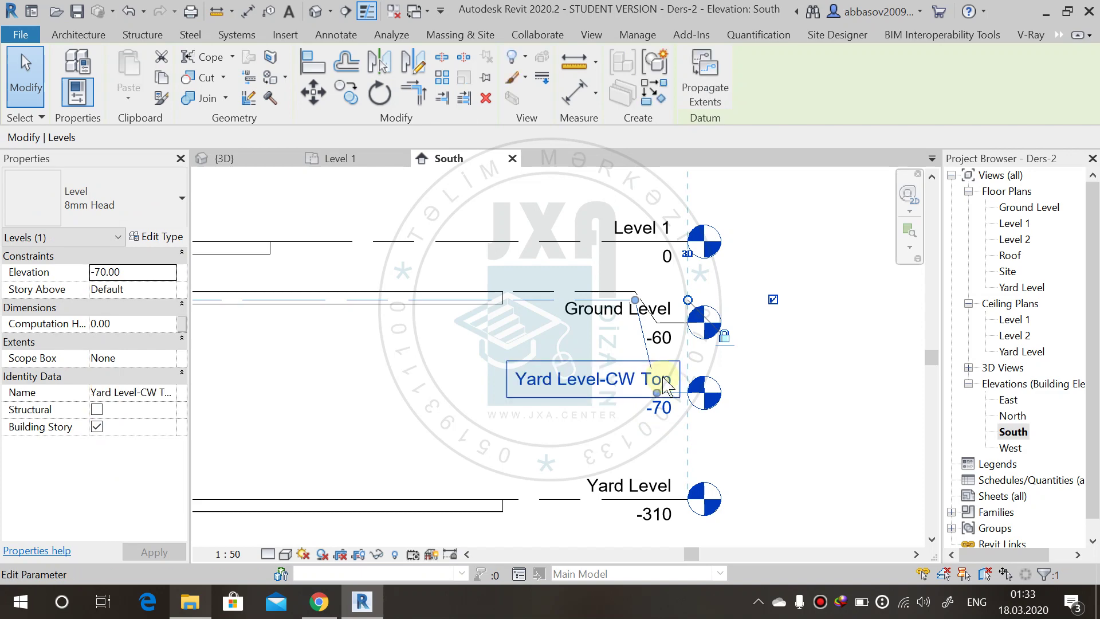
key(Return)
drag(658, 390, 660, 377)
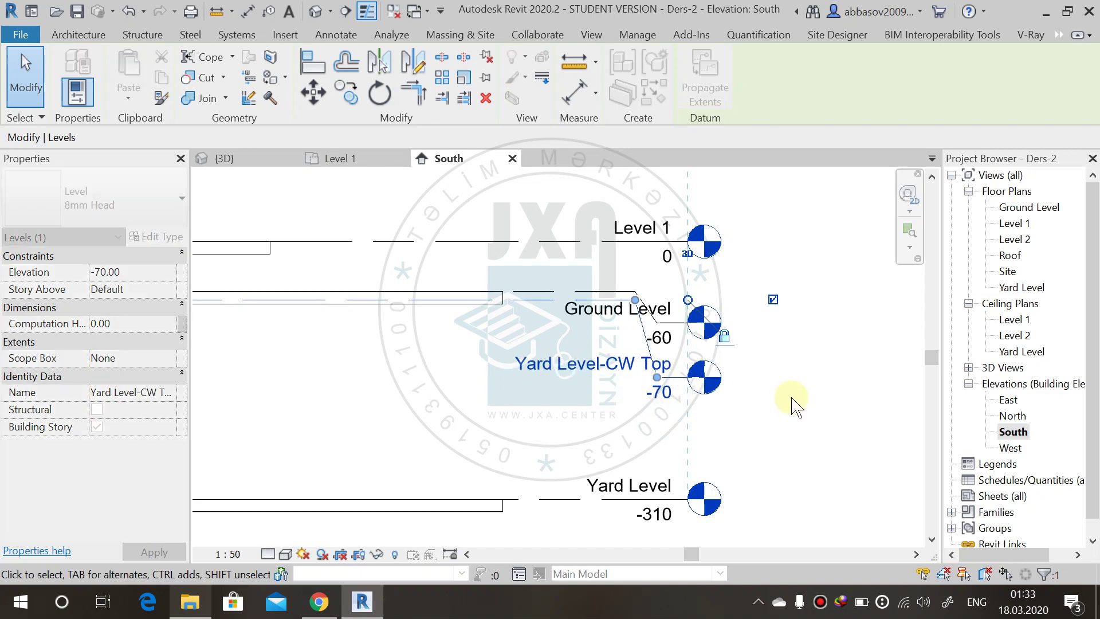
click(801, 381)
Step: Widen the Project Browser so the long view and category names fit
scroll(705, 443, down, 3)
middle_drag(713, 385, 684, 389)
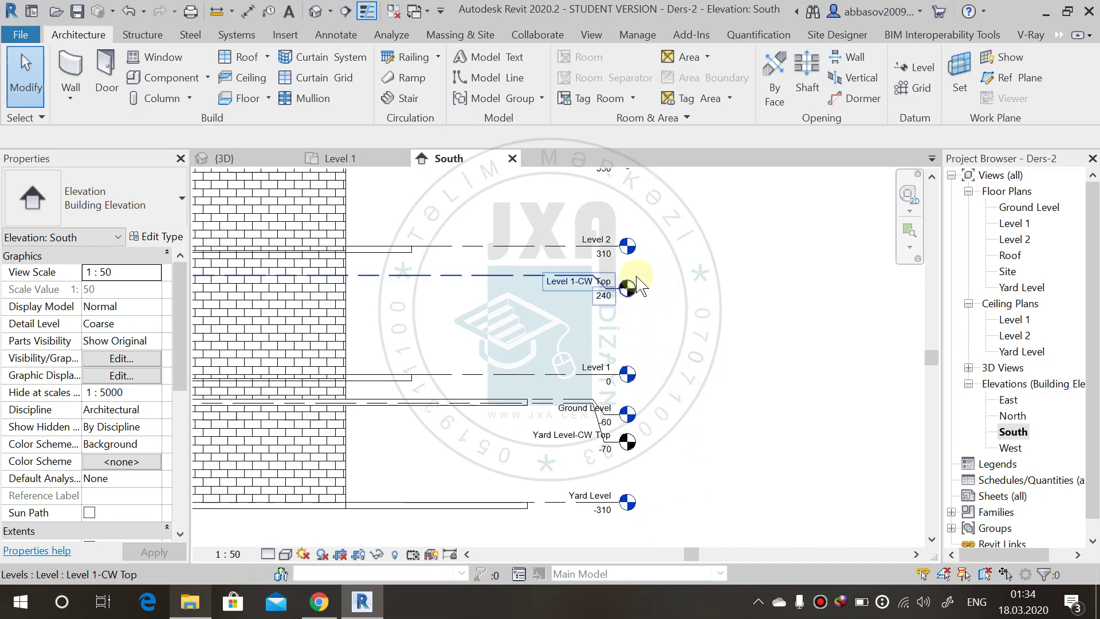
middle_drag(701, 307, 693, 309)
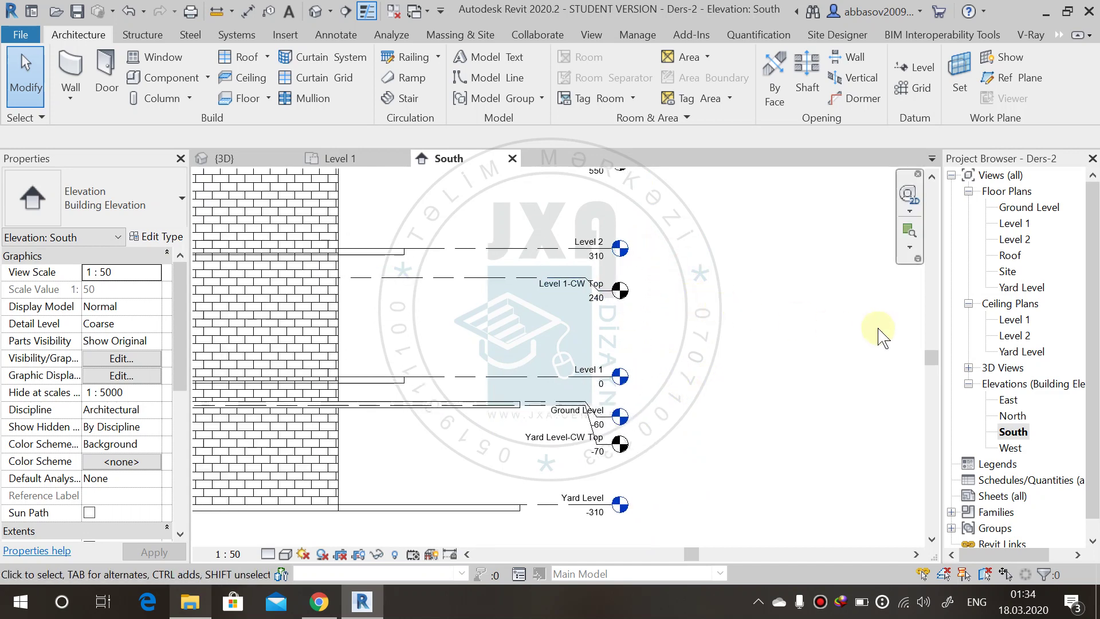
drag(942, 310, 909, 311)
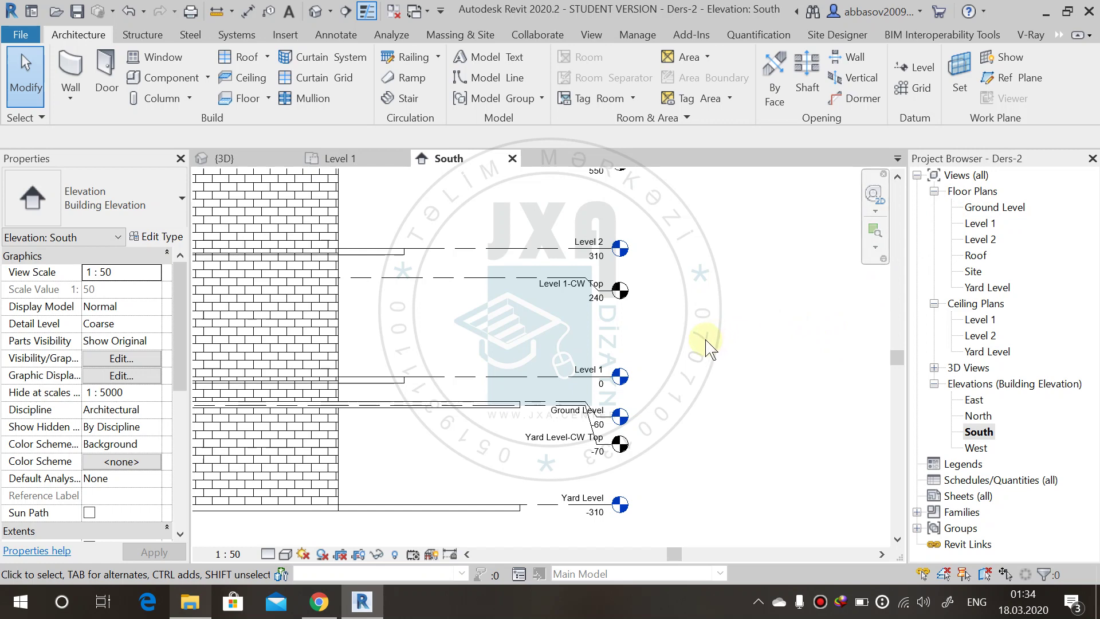
mouse_move(678, 232)
middle_down()
mouse_move(669, 368)
mouse_move(658, 344)
mouse_move(663, 304)
middle_up()
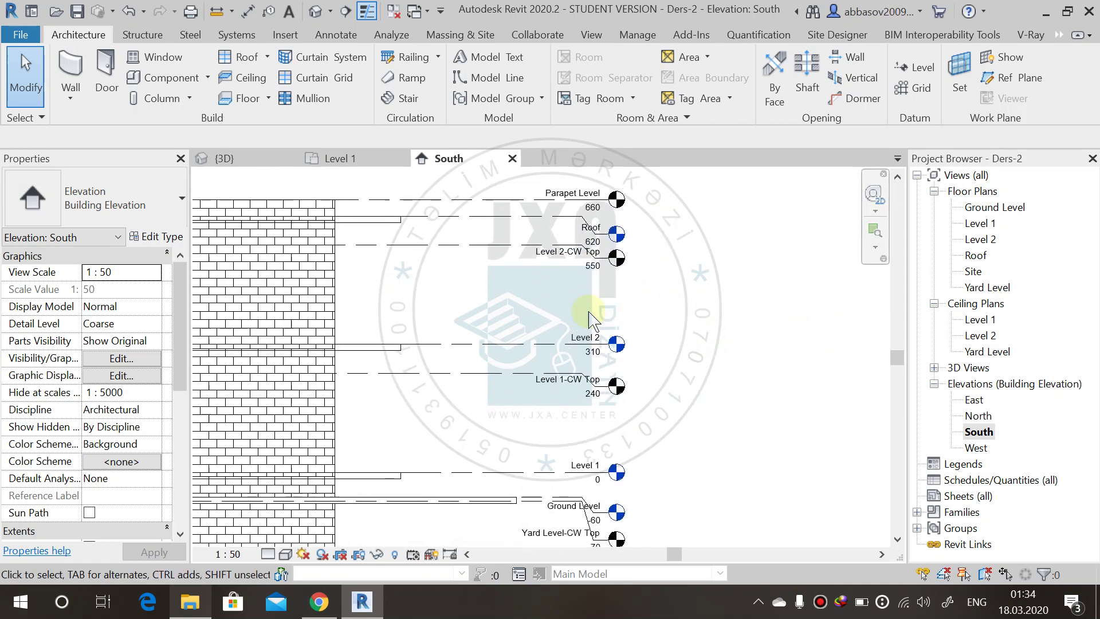
Step: On the Level 1 floor plan, draw a Storefront curtain wall about 475 long, topped at Level 1-CW Top, in the slanted west wall near its upper corner
double_click(980, 223)
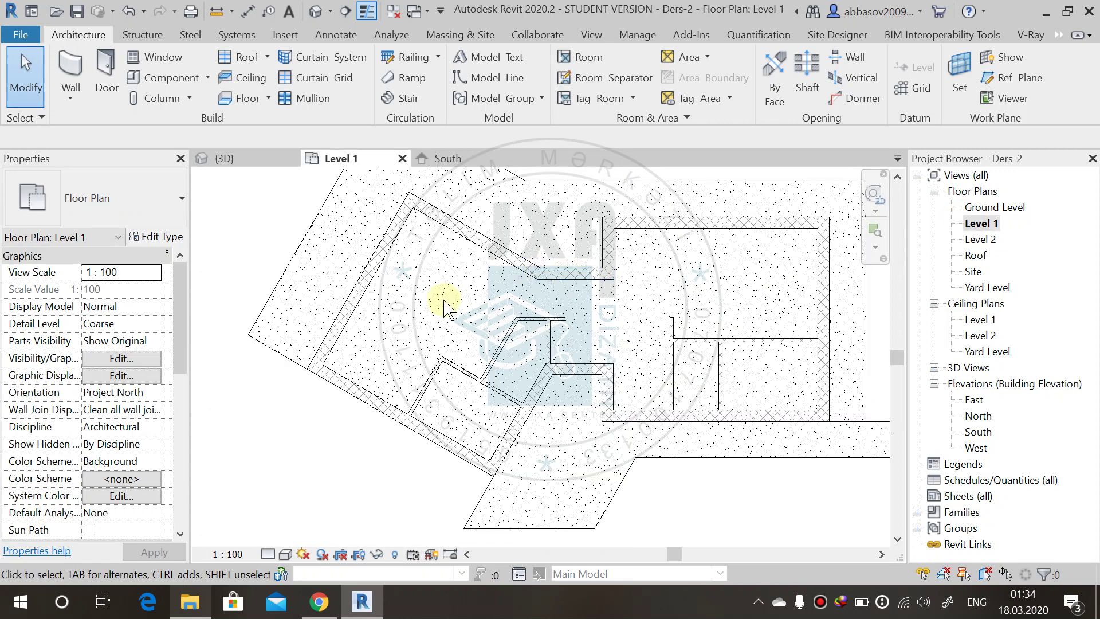
middle_drag(444, 304, 414, 371)
click(71, 69)
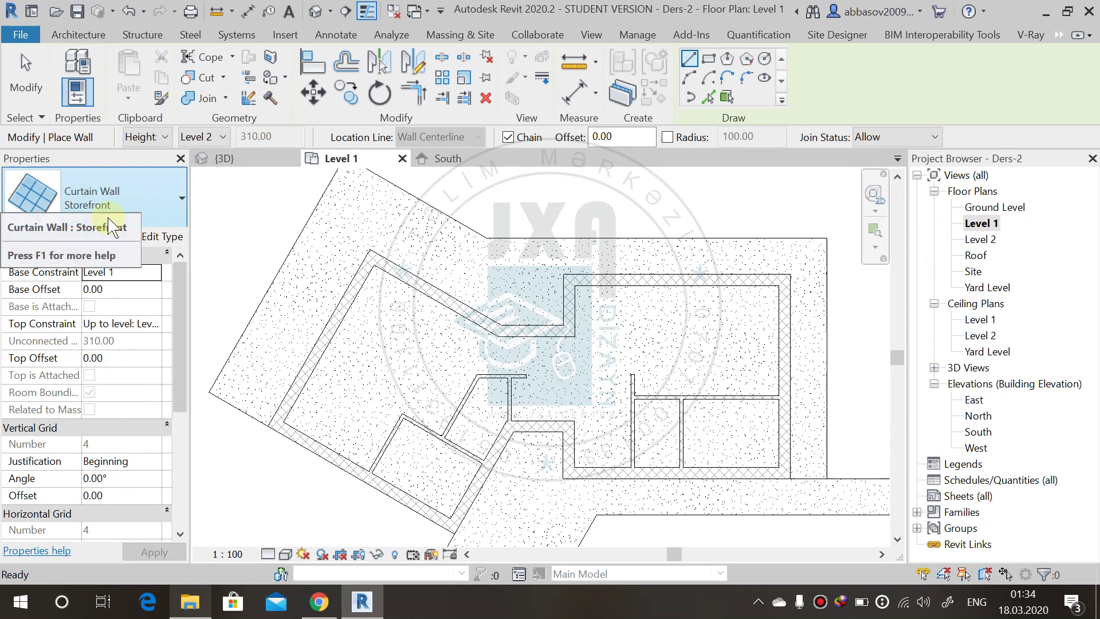
scroll(251, 268, up, 1)
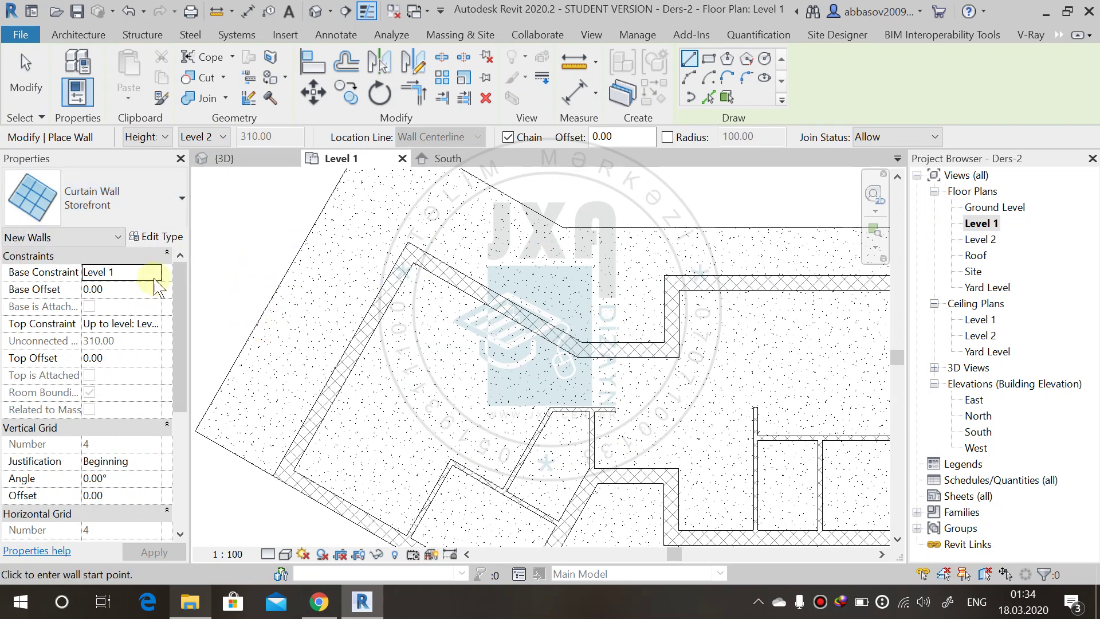
click(154, 321)
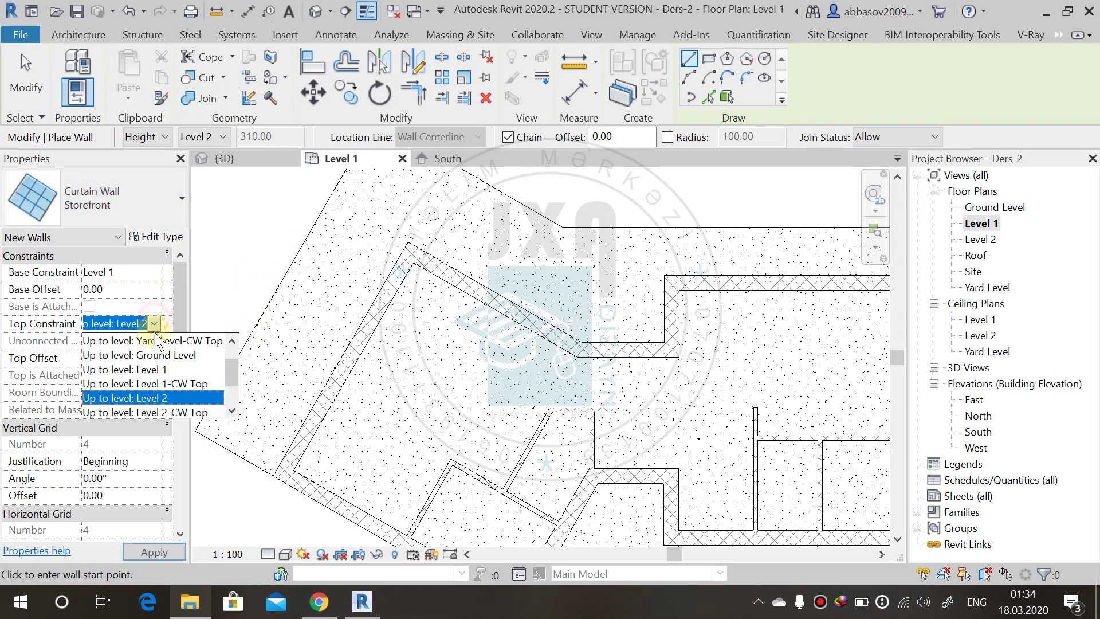
click(158, 384)
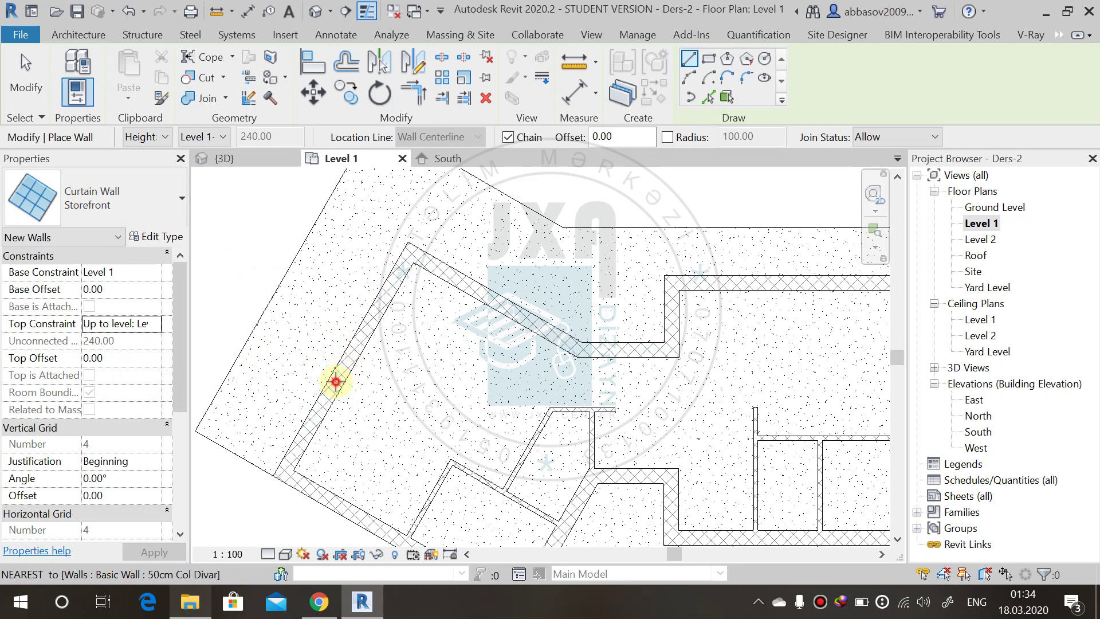
click(336, 381)
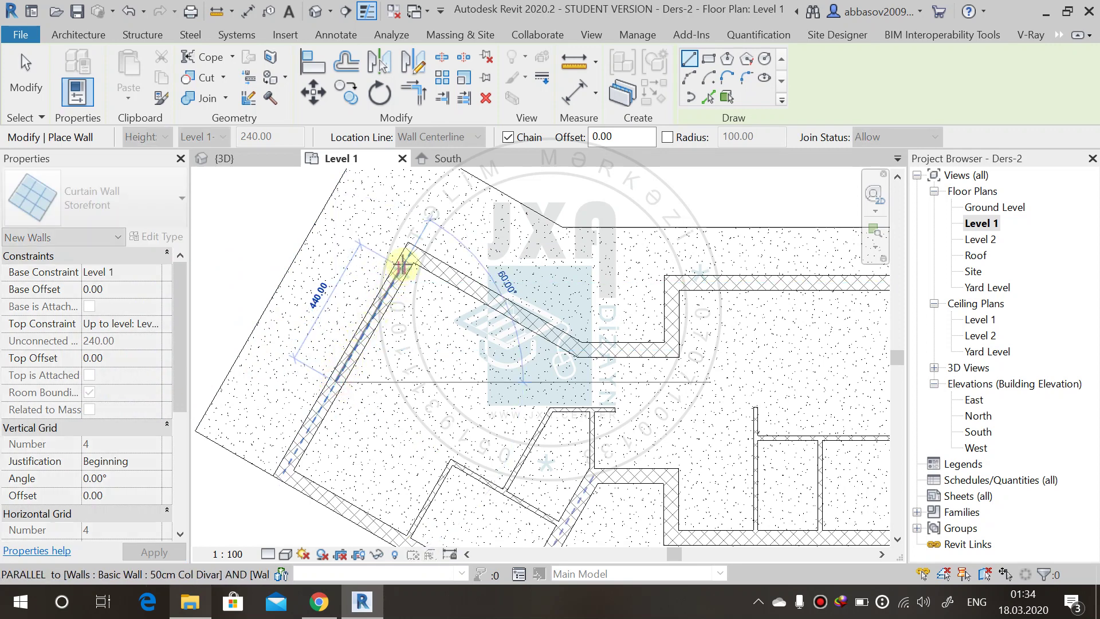
click(403, 266)
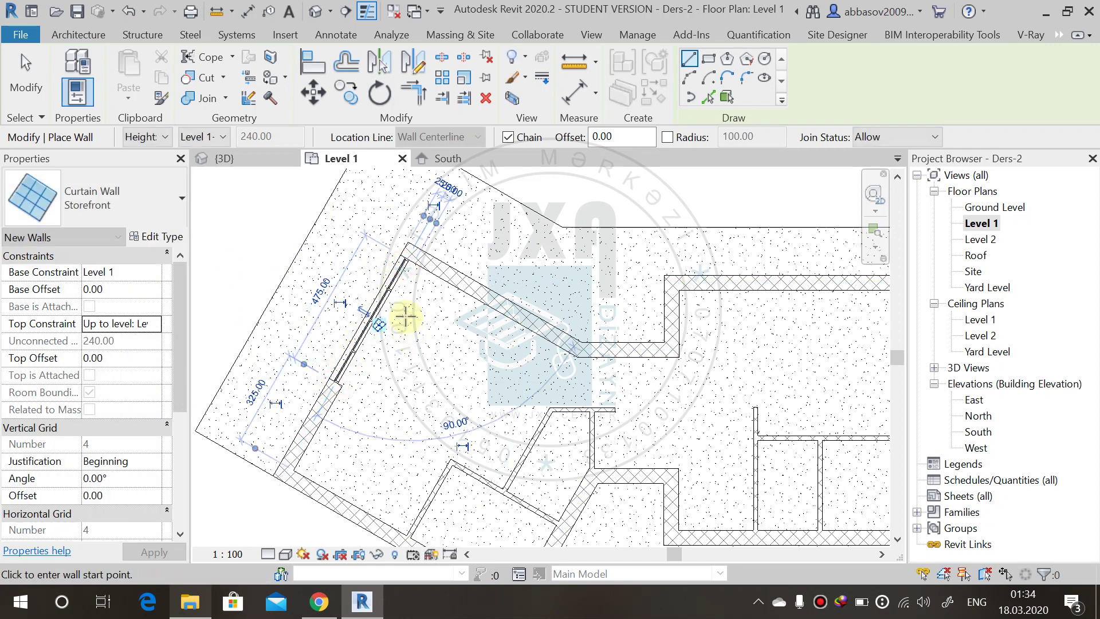
Step: Draw a second Storefront curtain wall about 460 long in the angled north wall, starting near the same corner
scroll(409, 252, up, 2)
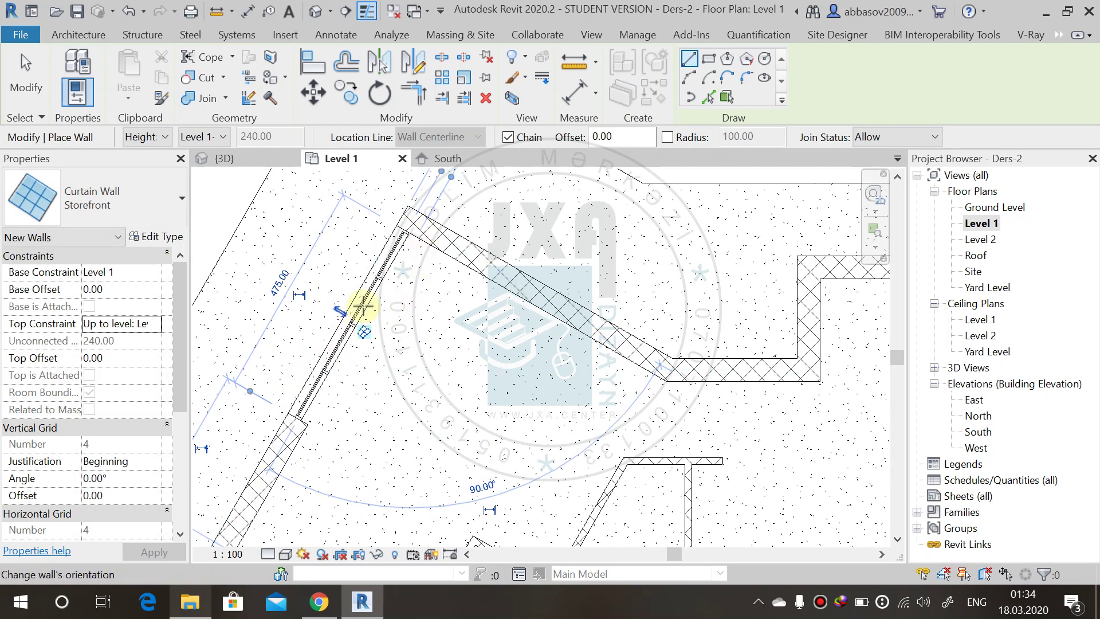
click(426, 228)
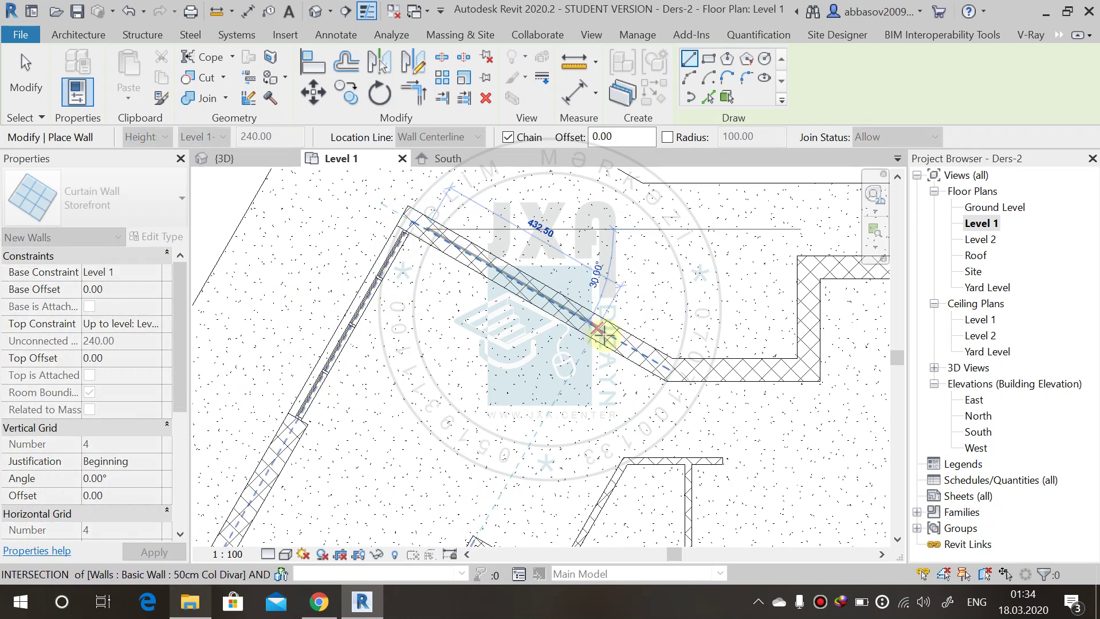
click(605, 332)
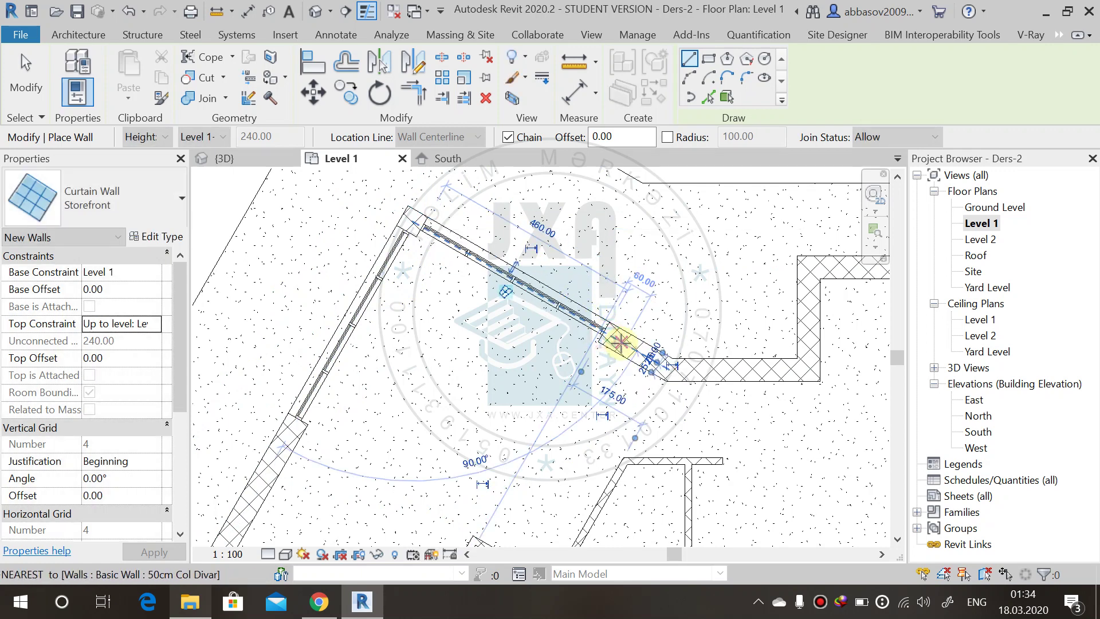
key(Escape)
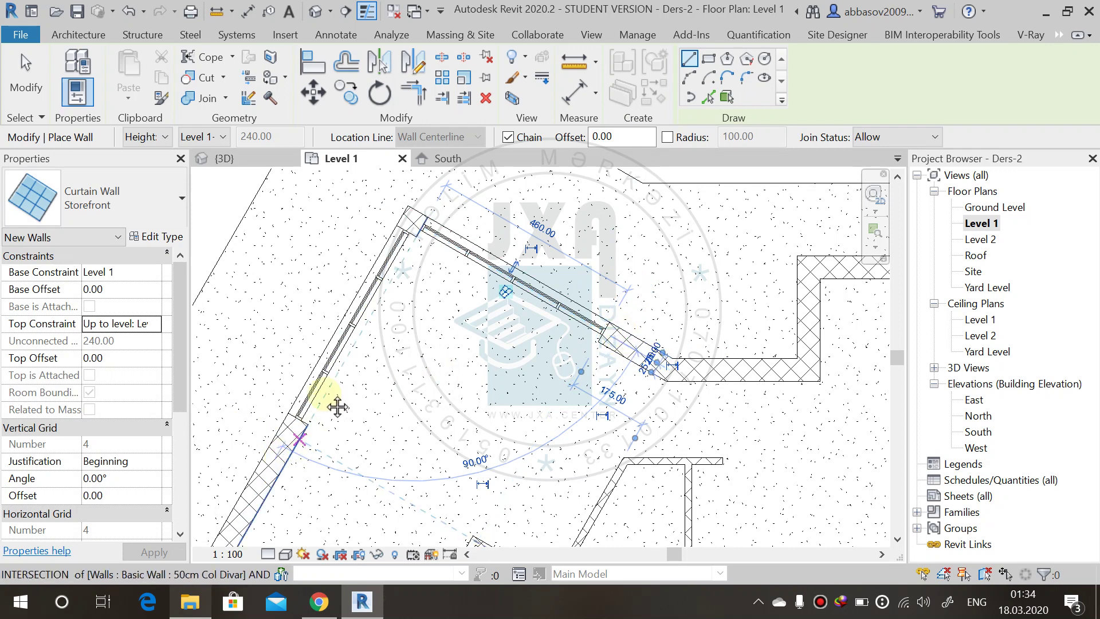
Step: Draw a short Storefront curtain wall about 110 long in the slanted west wall, just below the first curtain wall
scroll(350, 302, up, 3)
click(346, 302)
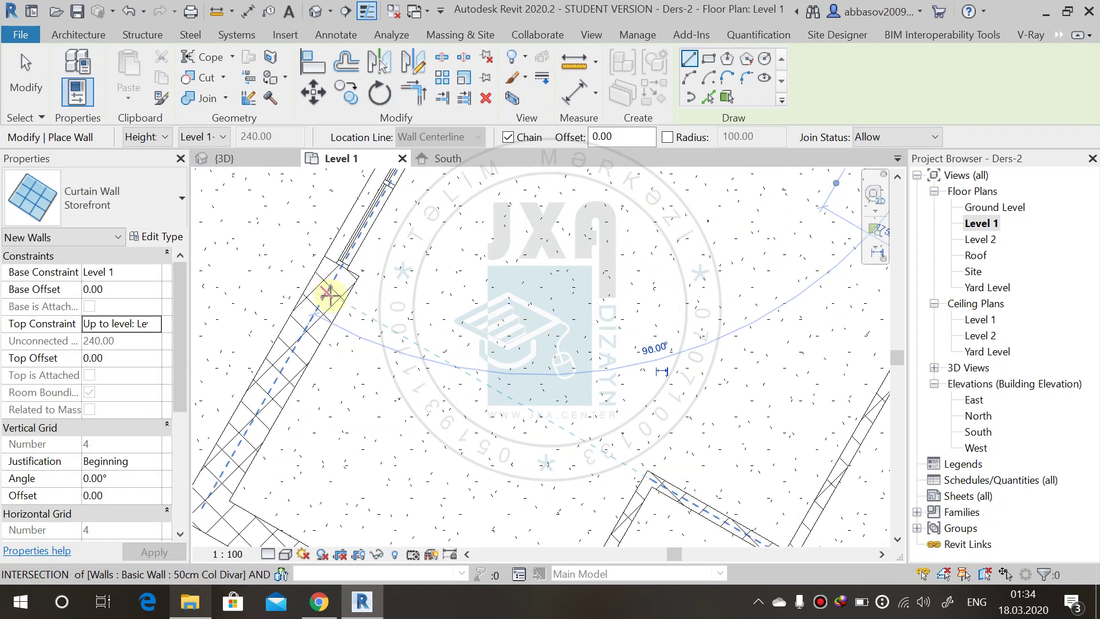
click(327, 294)
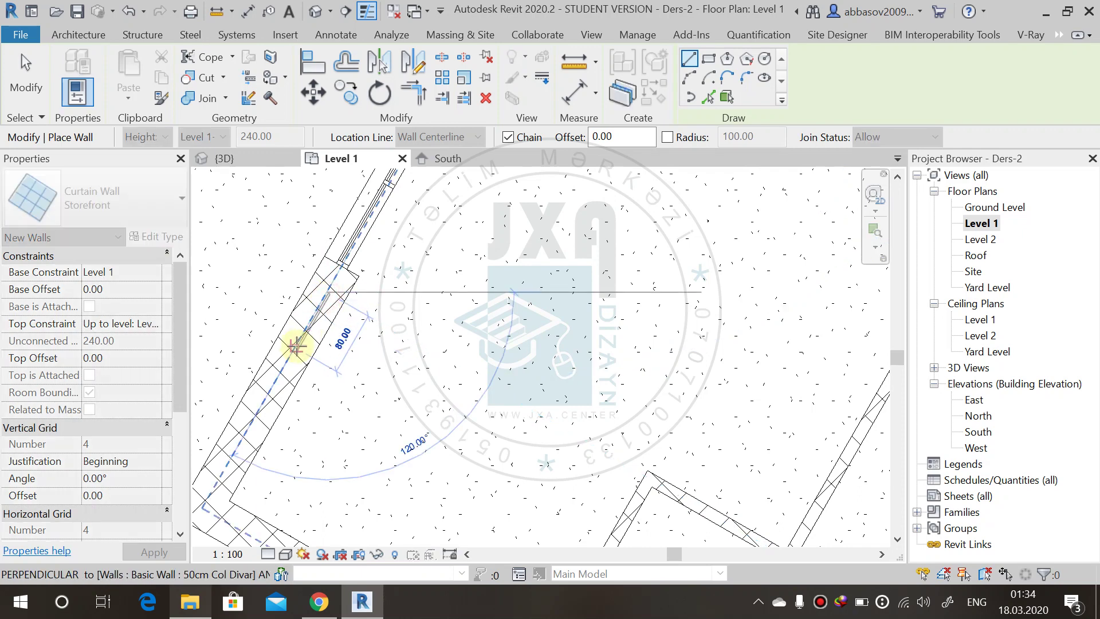
click(281, 364)
key(Escape)
key(Escape)
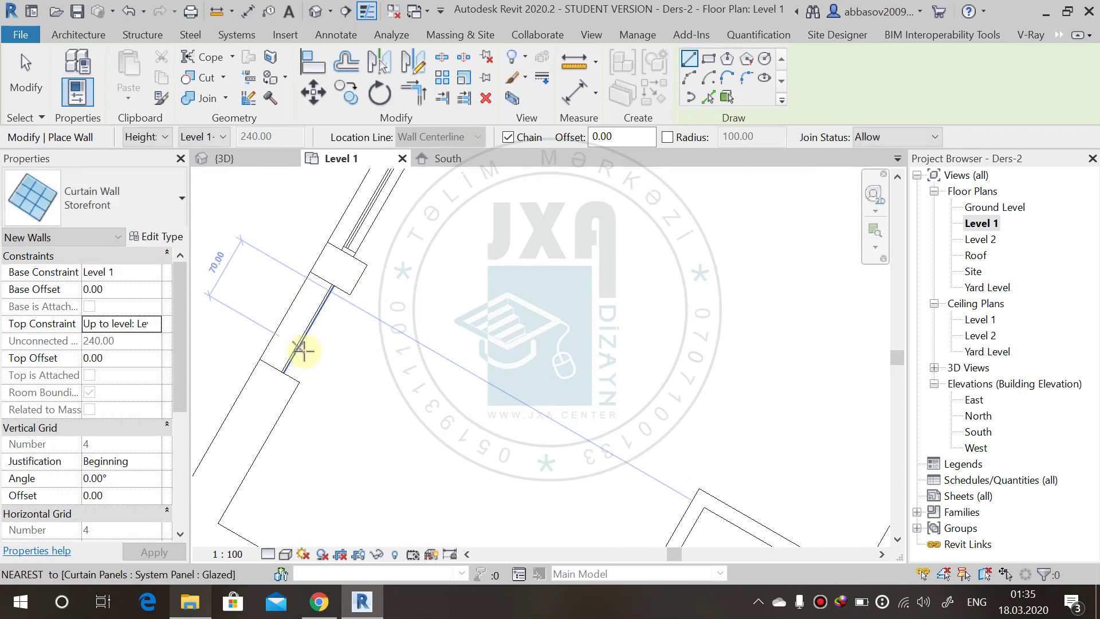
Step: Change the Level 1 plan's visual style to Shaded
click(310, 346)
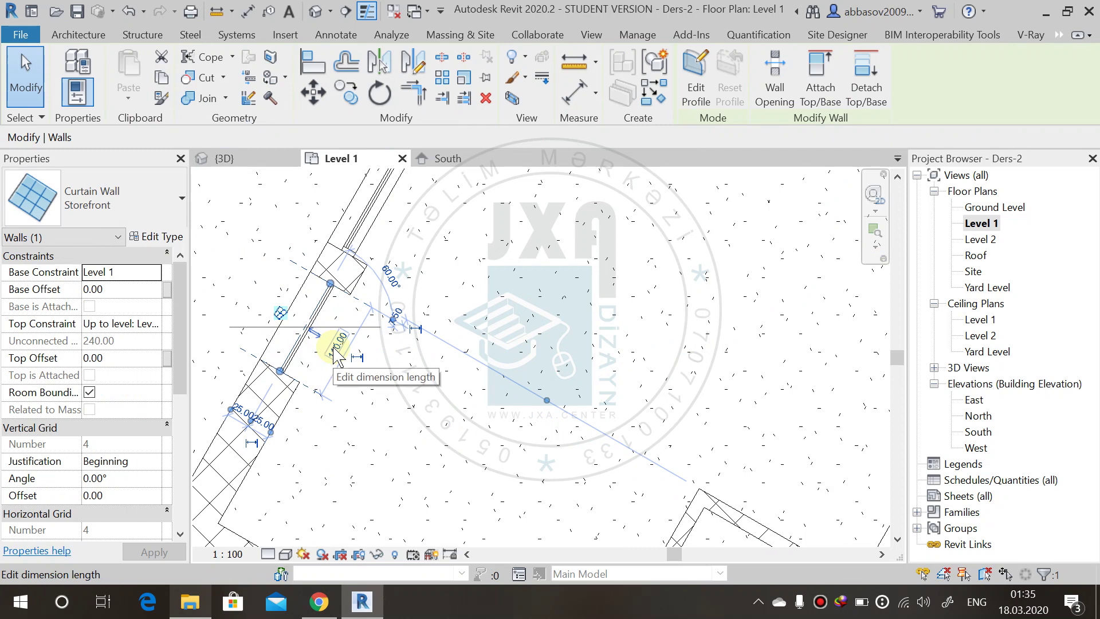
scroll(292, 349, up, 2)
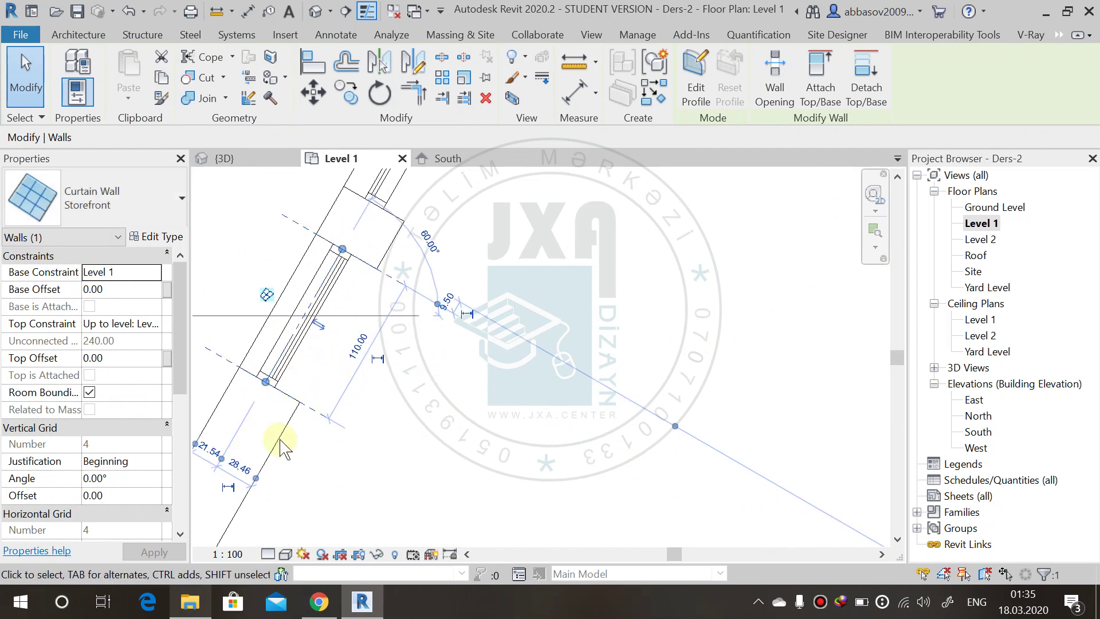
click(287, 554)
click(355, 502)
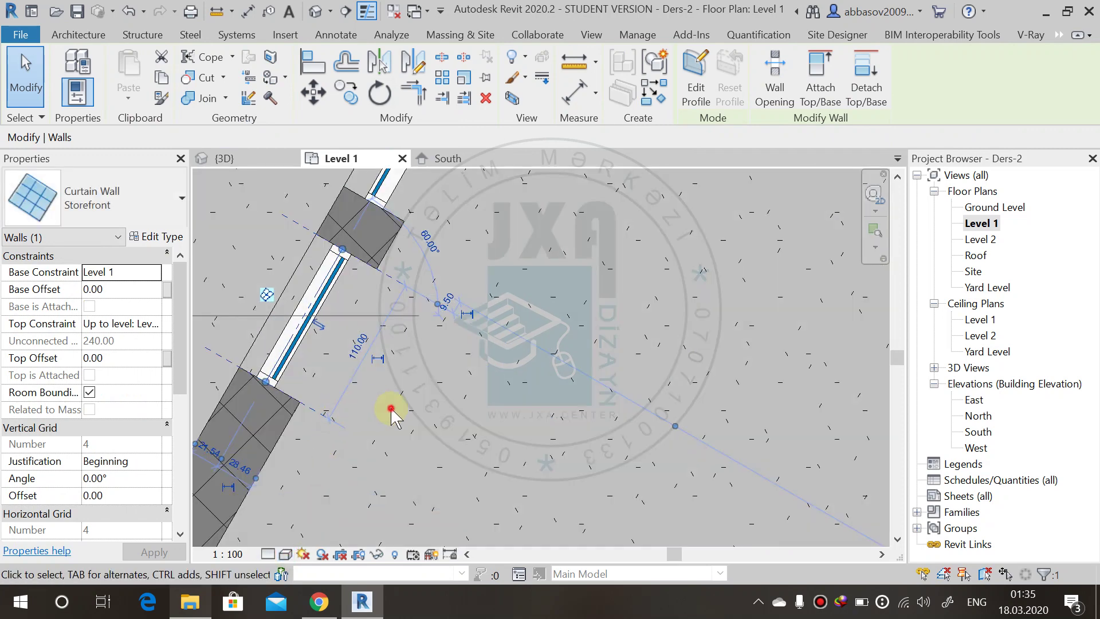
click(393, 405)
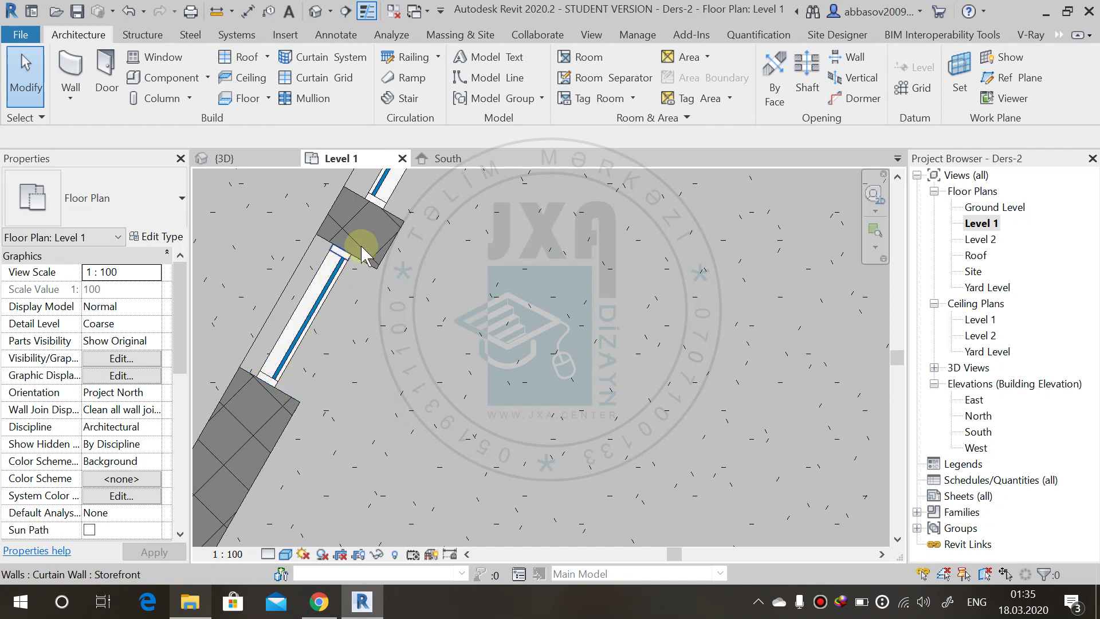
Step: Flip the orientation of the short curtain wall in the slanted west wall, then clear the selection
middle_drag(393, 183, 394, 306)
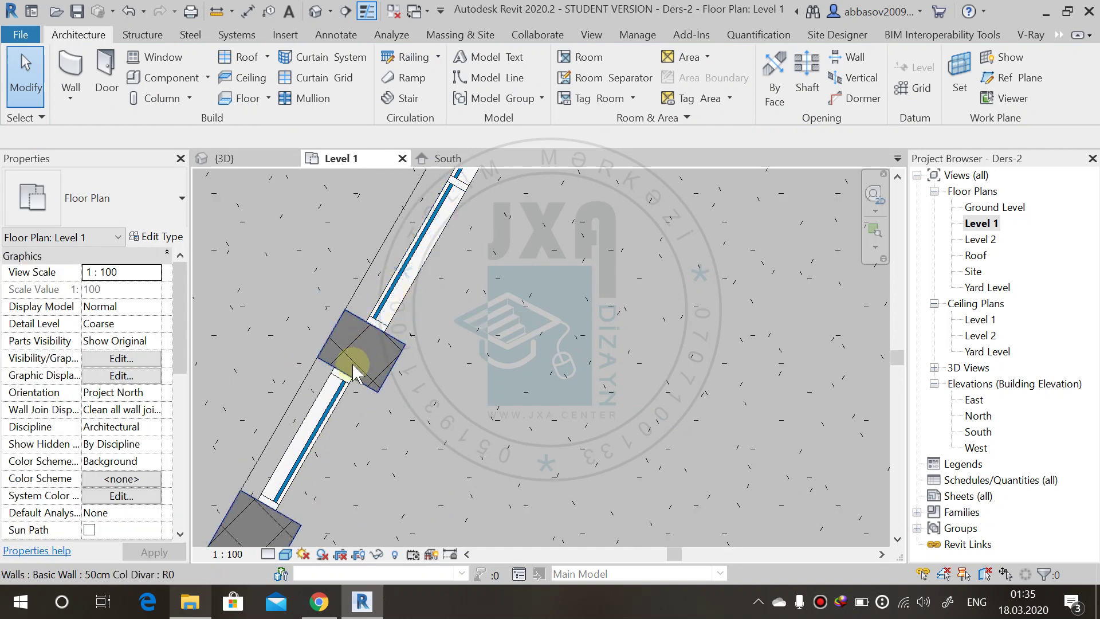
click(334, 400)
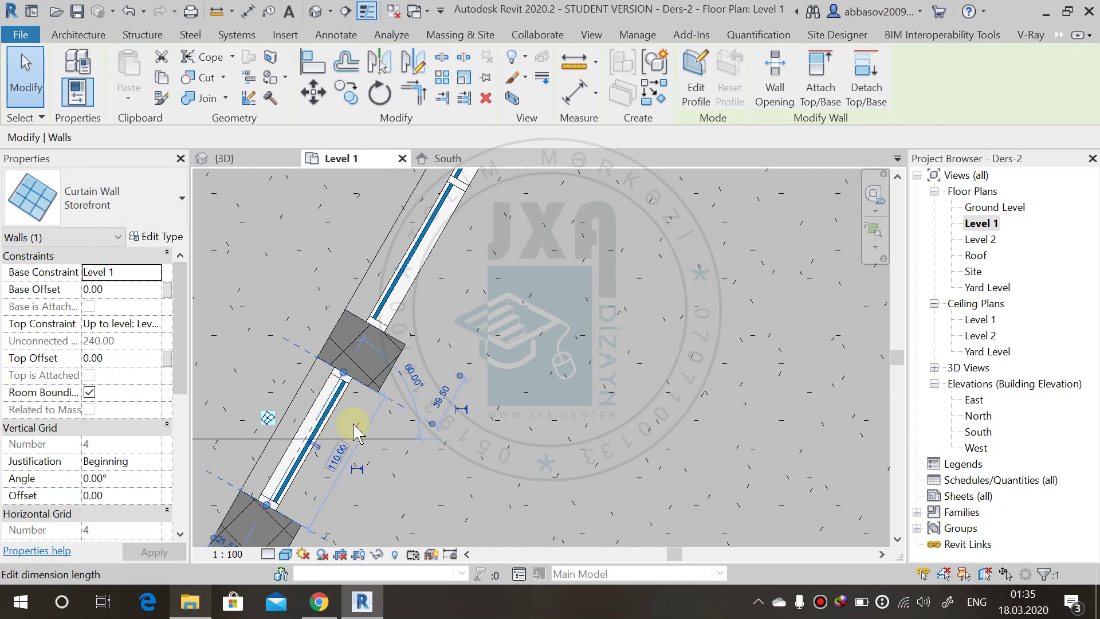
middle_drag(356, 430, 361, 363)
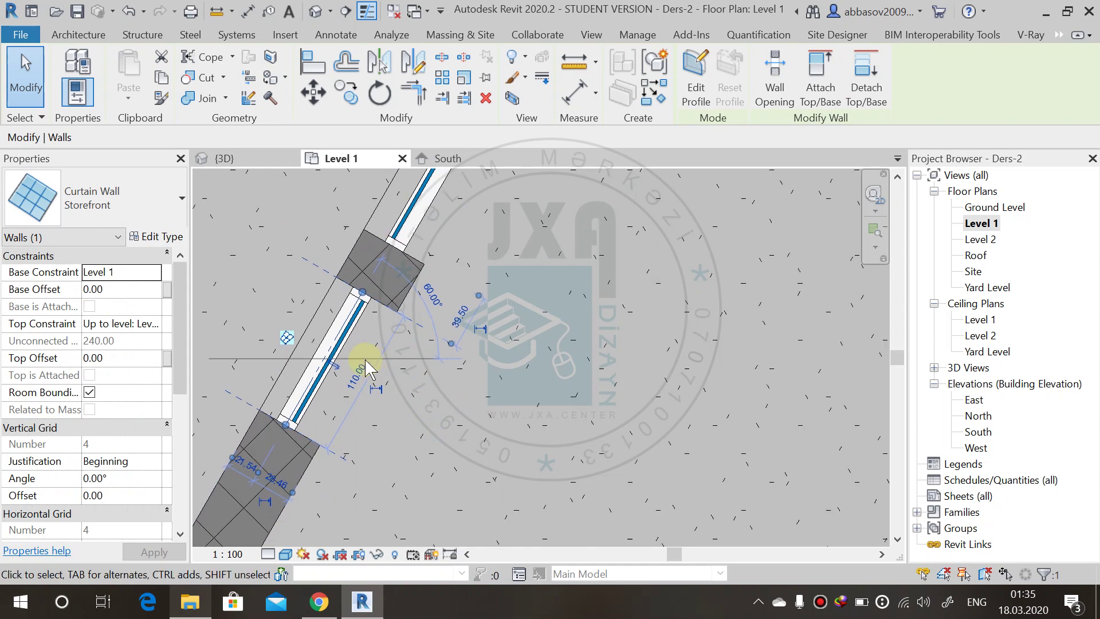
click(337, 369)
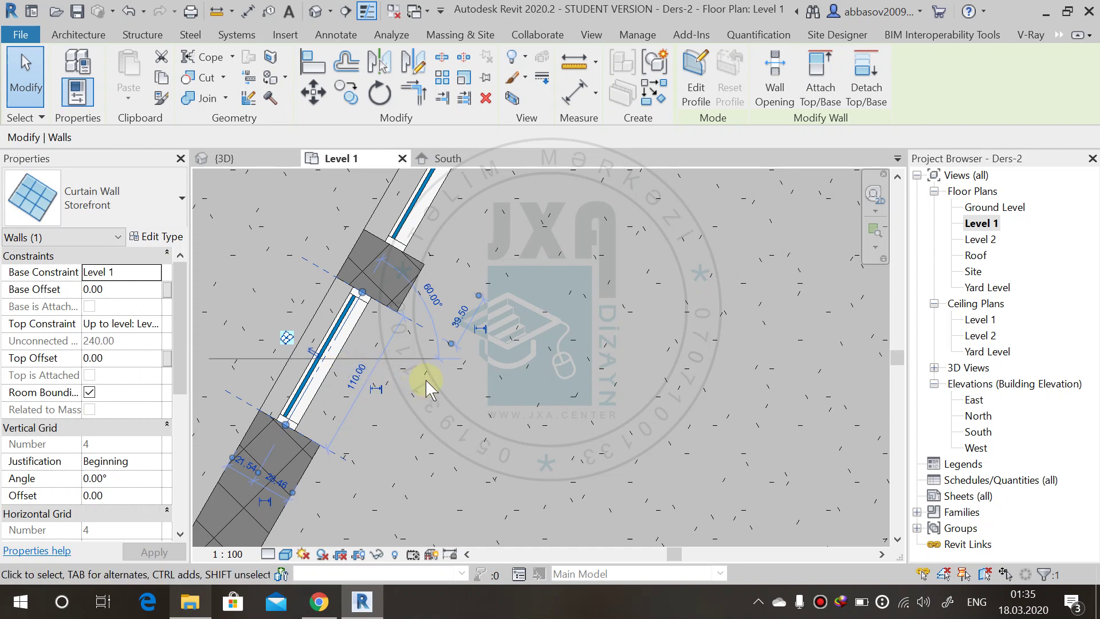
middle_drag(370, 422, 455, 339)
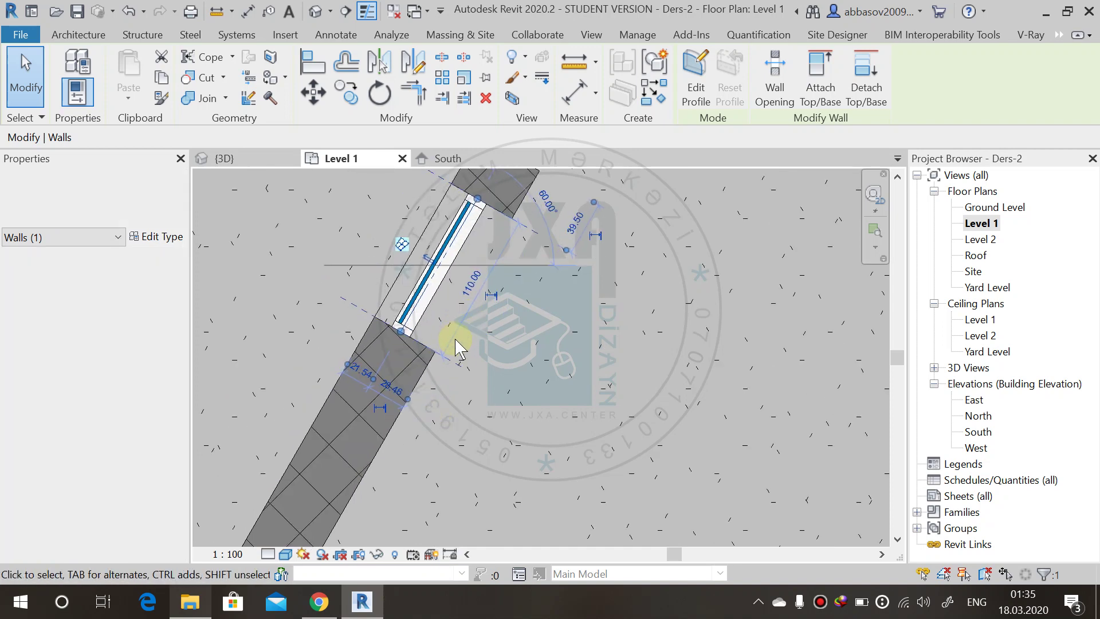
scroll(455, 339, down, 3)
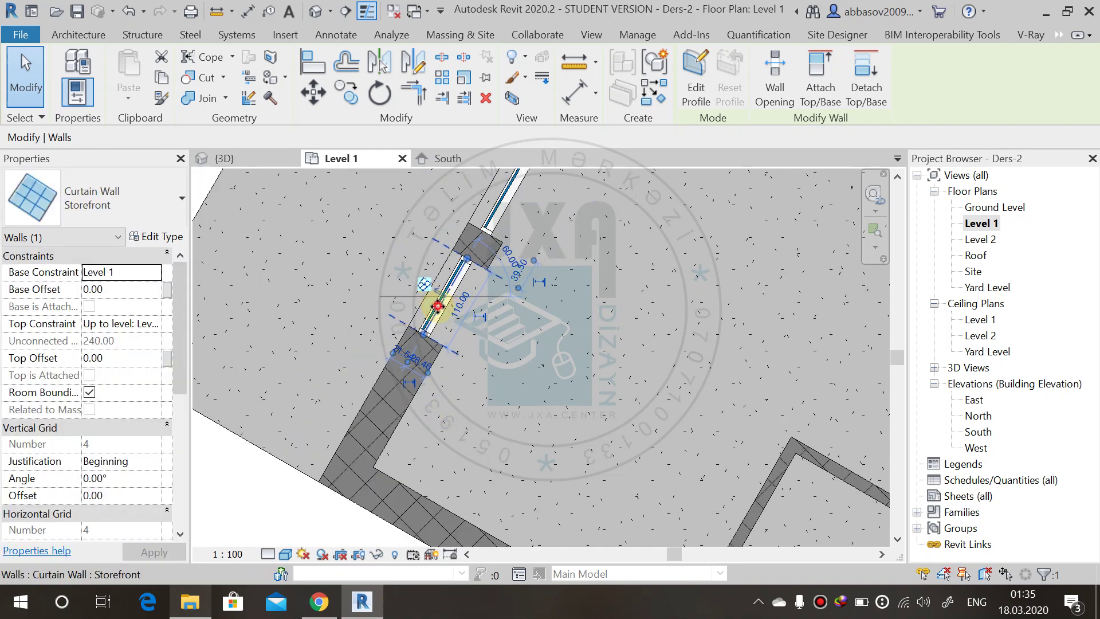
double_click(438, 306)
click(614, 380)
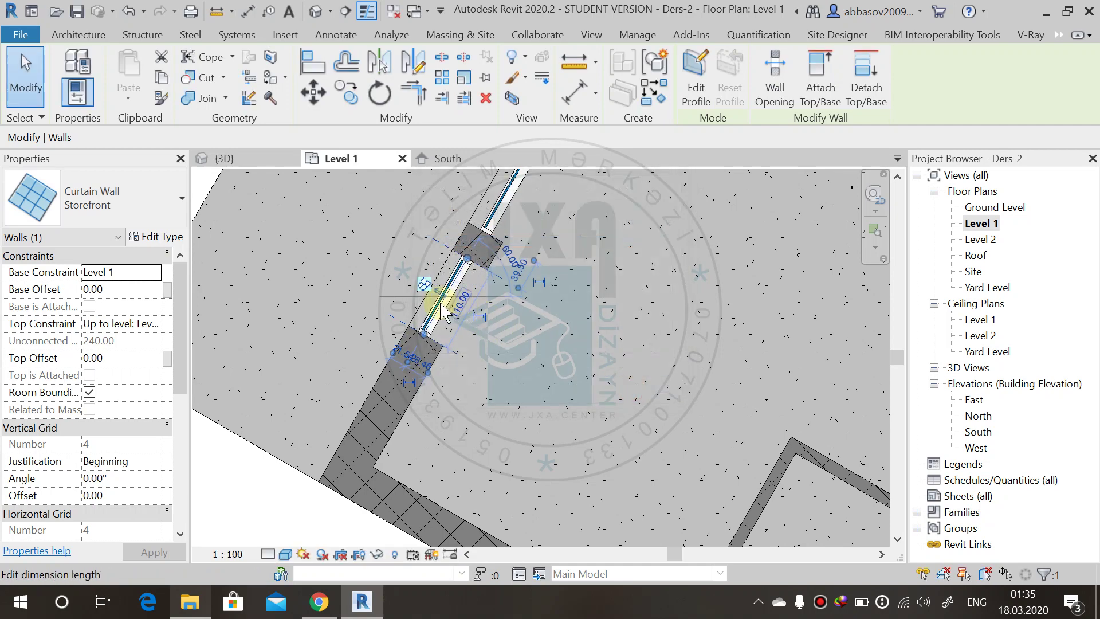
drag(431, 320, 393, 399)
click(482, 393)
scroll(602, 349, down, 2)
middle_drag(640, 346, 479, 414)
scroll(459, 287, down, 3)
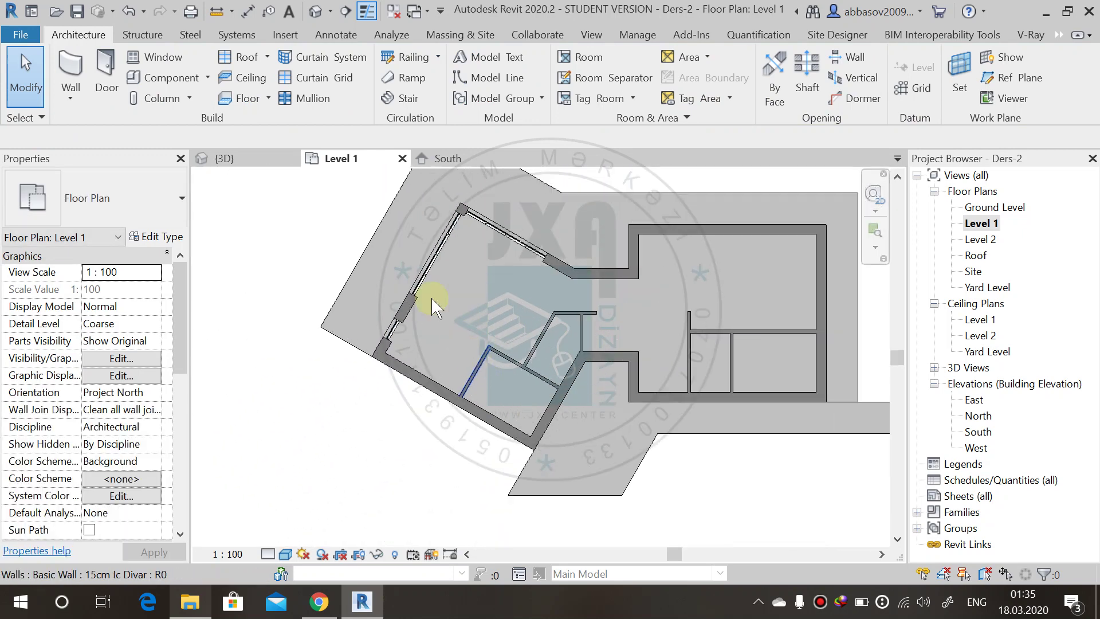
Step: Set the length of the upper curtain wall in the slanted west wall to 4 m
scroll(437, 263, up, 4)
click(440, 267)
scroll(401, 316, up, 3)
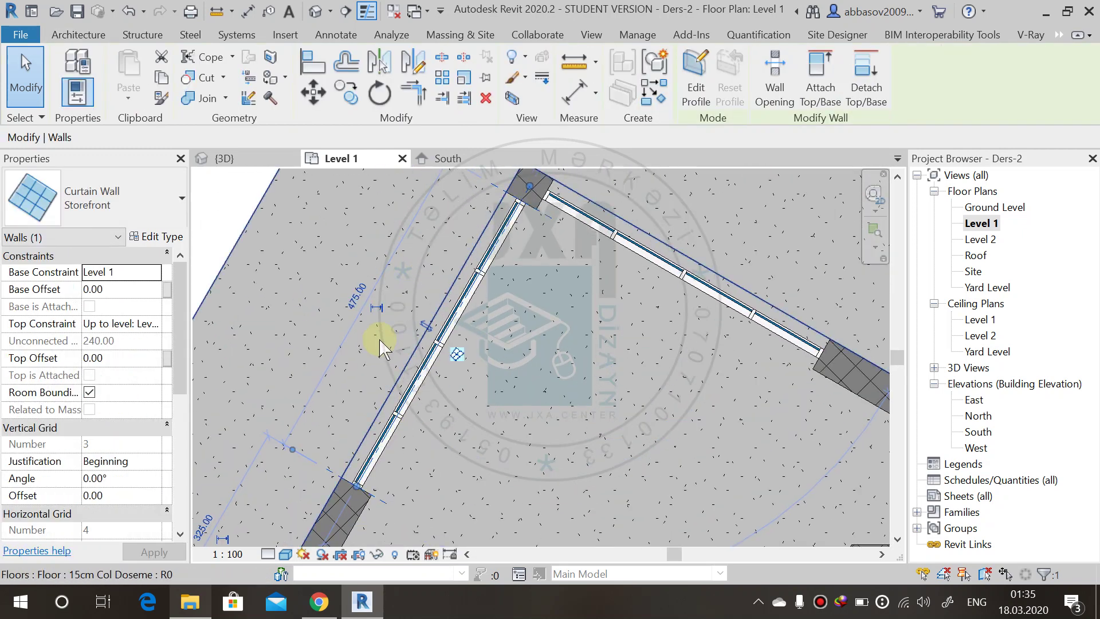
click(356, 294)
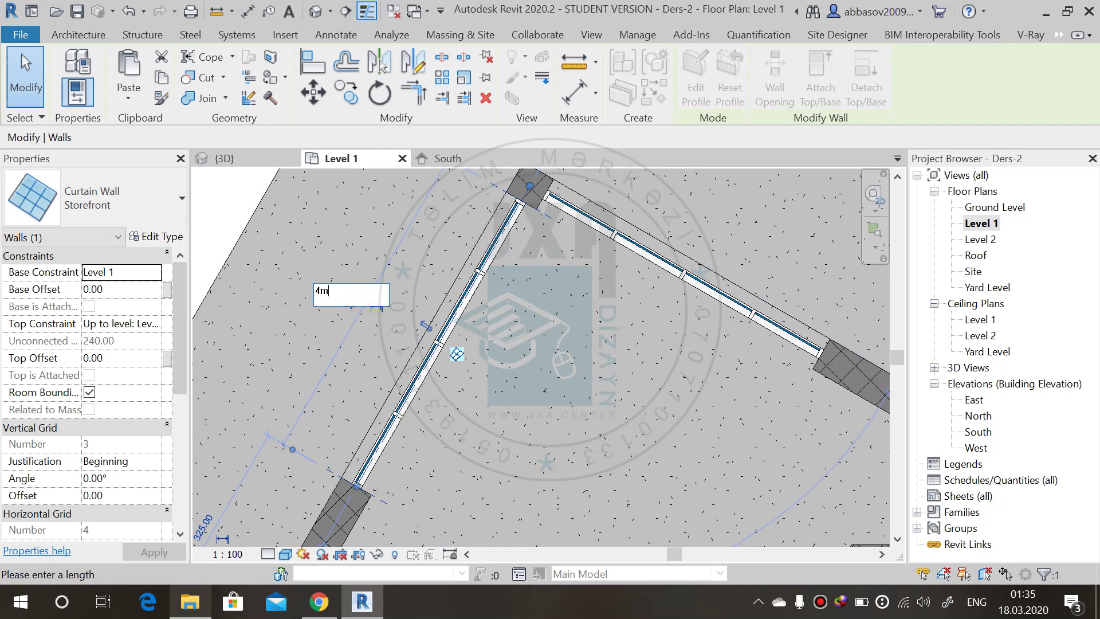
text(4m)
key(Return)
Step: Set the length of the curtain wall in the angled north wall to 4 m, then clear the selection
click(737, 303)
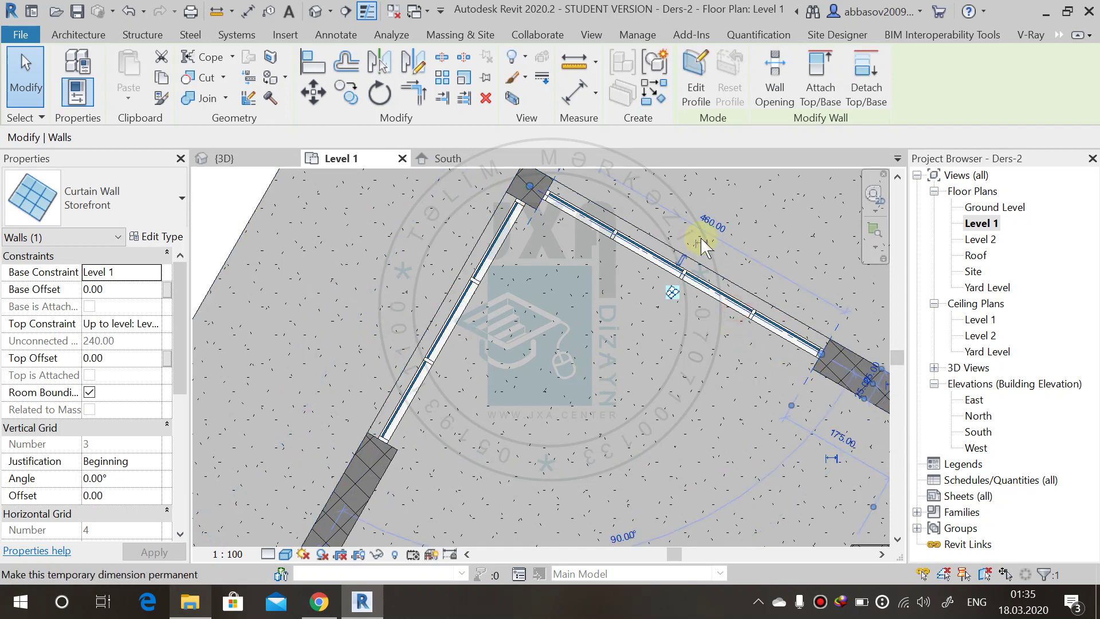
click(716, 216)
text(4m)
key(Return)
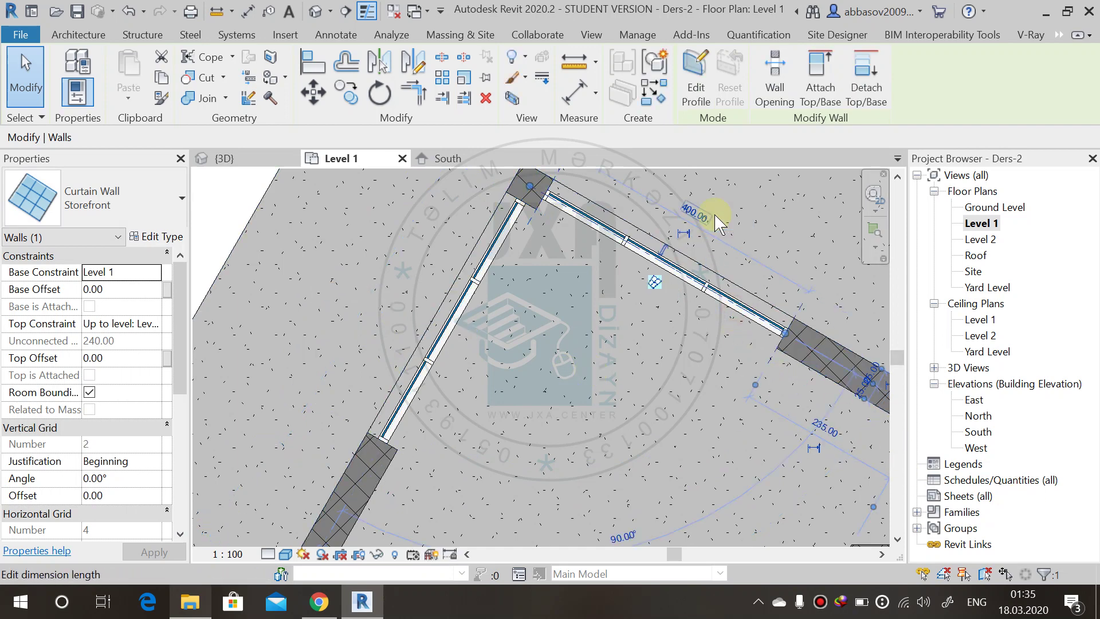
click(612, 357)
Step: Compare the window openings in the reference floor plan image with the Level 1 exterior walls
scroll(549, 383, down, 1)
middle_drag(548, 381, 521, 172)
middle_drag(456, 395, 487, 266)
scroll(431, 417, down, 1)
middle_drag(432, 417, 429, 241)
middle_drag(435, 491, 438, 186)
scroll(473, 325, down, 1)
middle_drag(676, 361, 494, 348)
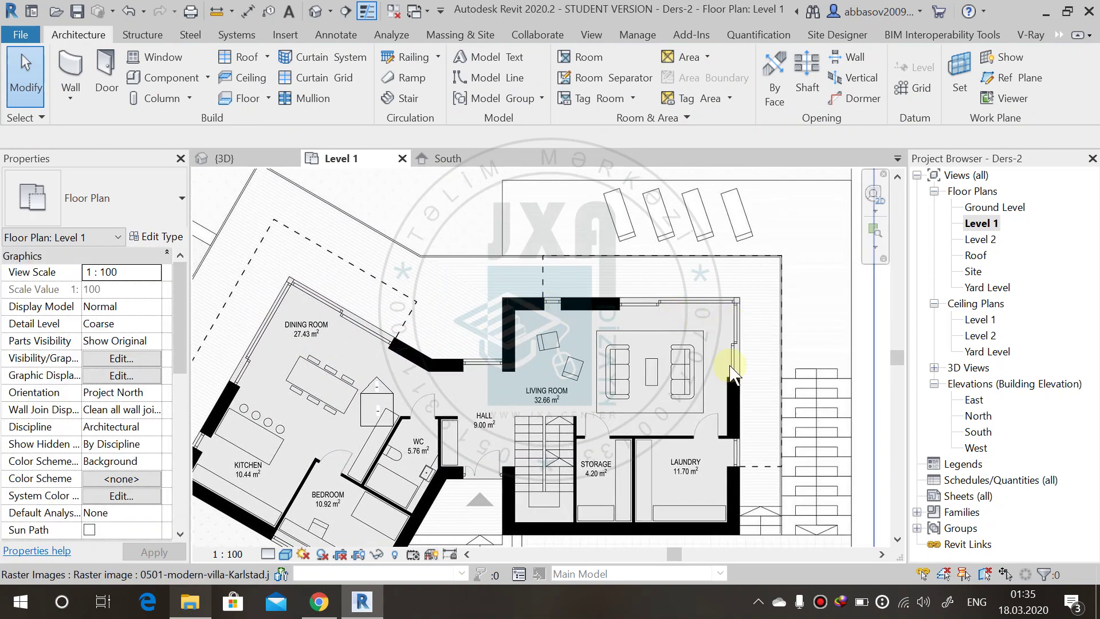
middle_drag(608, 458, 605, 440)
mouse_move(561, 245)
middle_down()
mouse_move(567, 366)
mouse_move(591, 480)
middle_up()
middle_drag(511, 244, 553, 434)
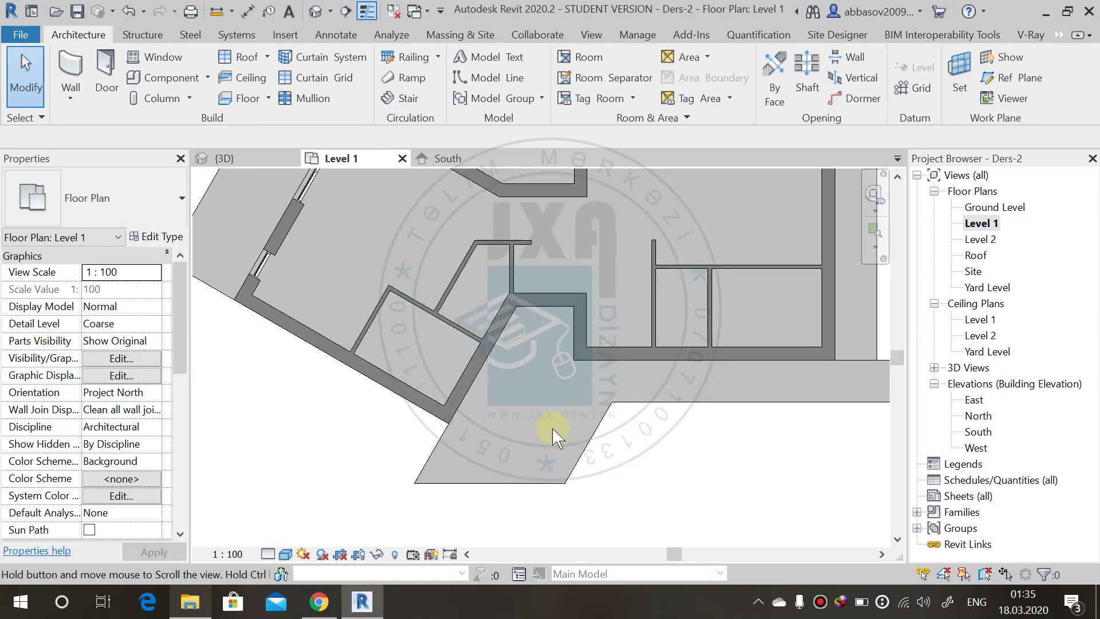
middle_drag(462, 243, 444, 483)
scroll(289, 499, up, 3)
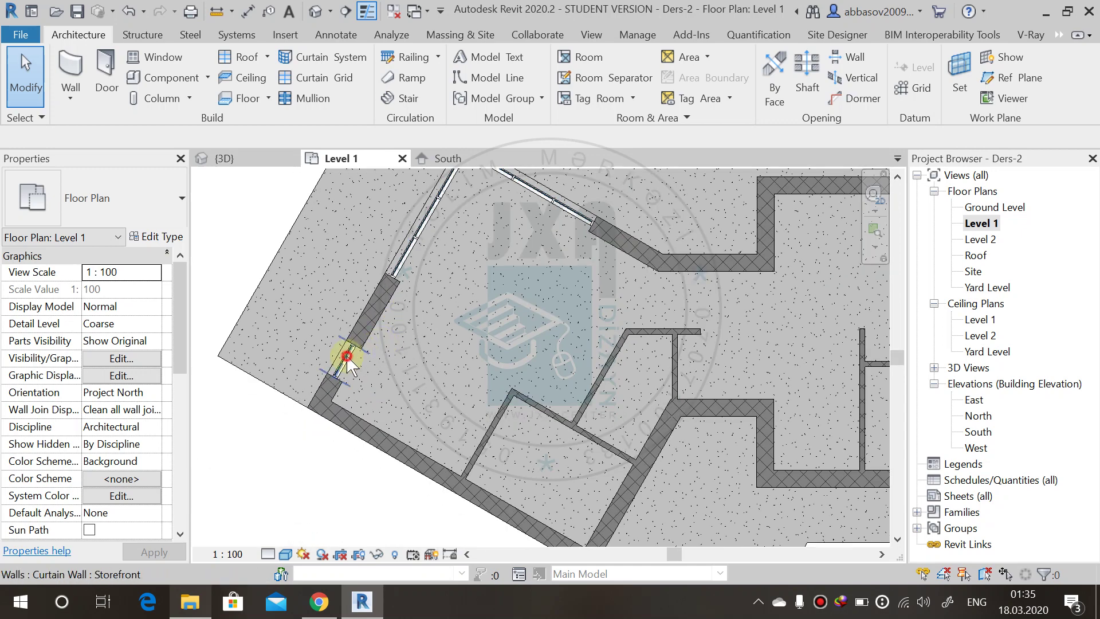
Step: Check the length of the short curtain wall in the slanted west wall, then clear the selection
click(342, 353)
scroll(338, 377, up, 1)
click(395, 397)
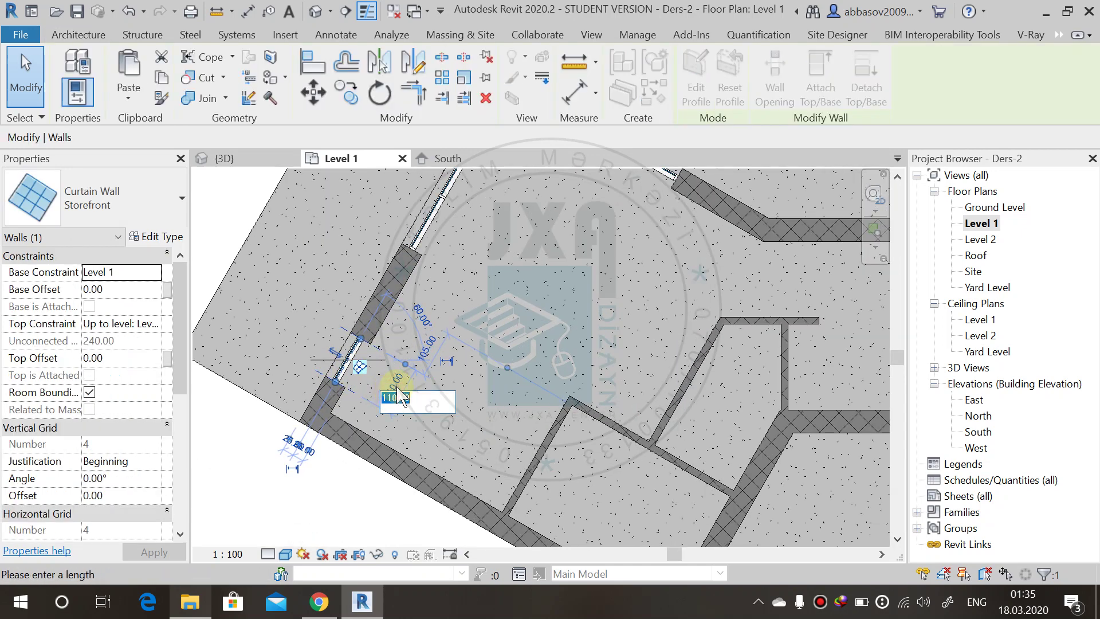
key(Return)
key(Escape)
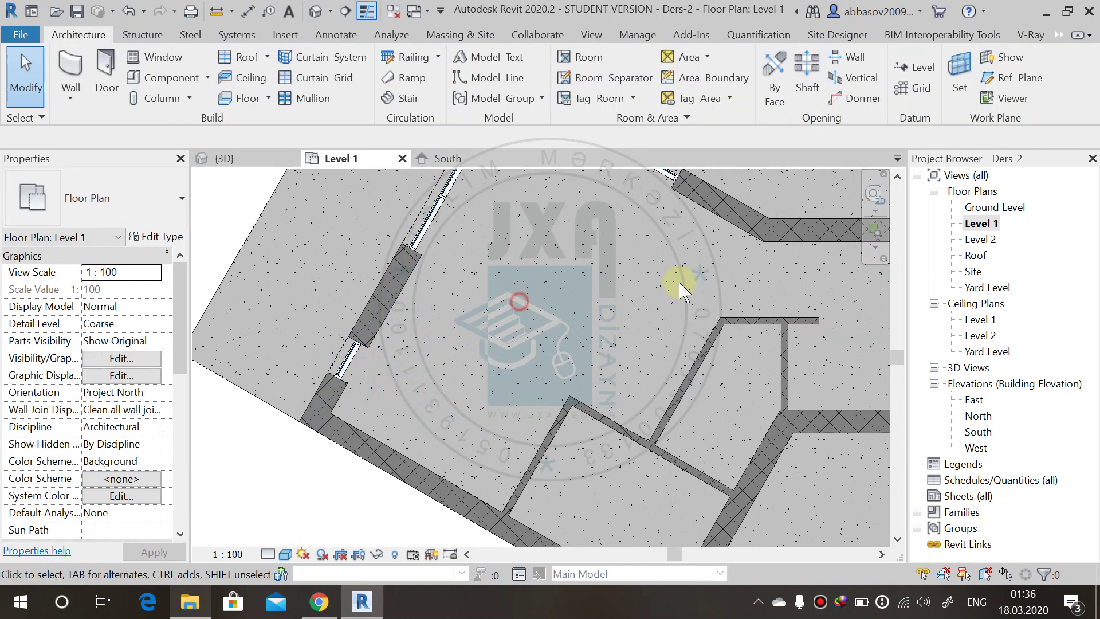
Step: Draw a Storefront curtain wall about 160 long in the short horizontal wall north of the hall, constrained to the Level 1 CW Top level
middle_drag(679, 282, 359, 342)
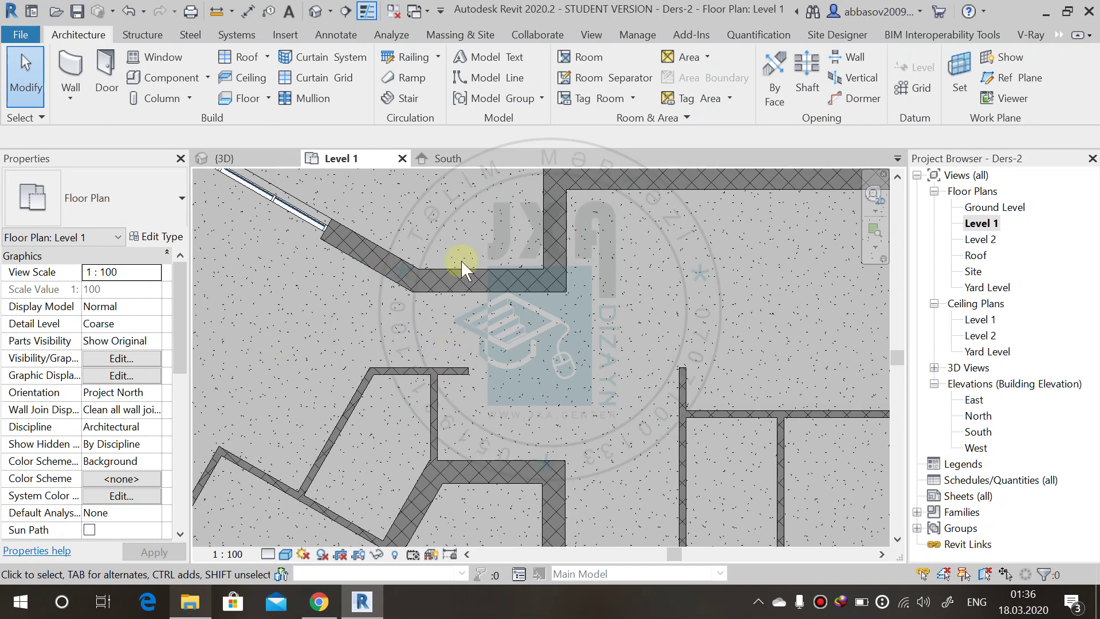
click(71, 68)
scroll(453, 258, up, 2)
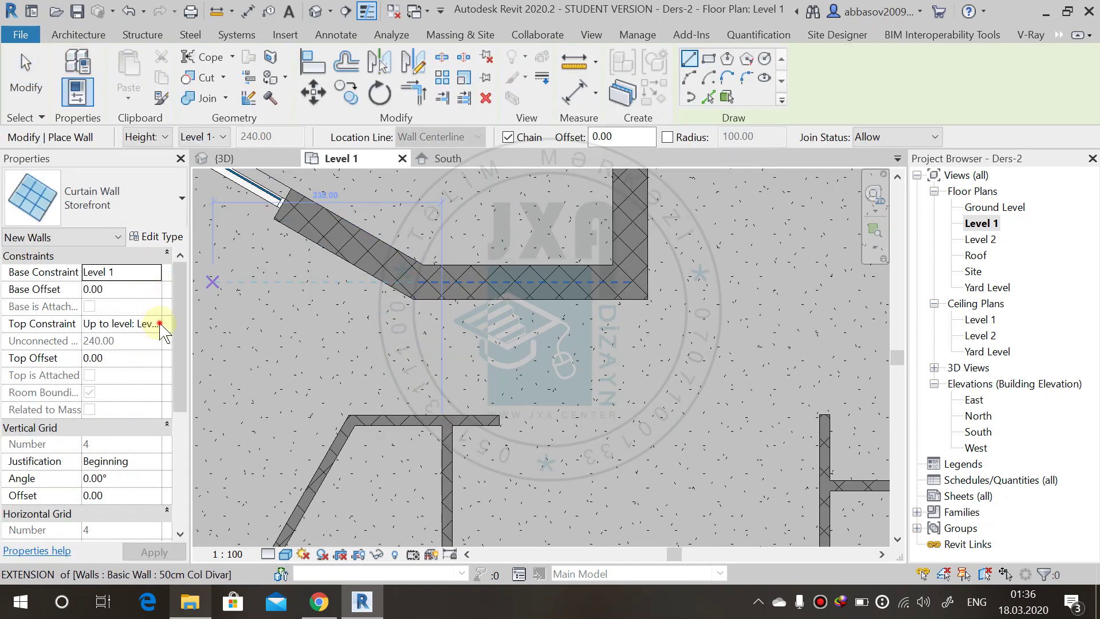
click(160, 324)
click(163, 398)
scroll(461, 284, up, 2)
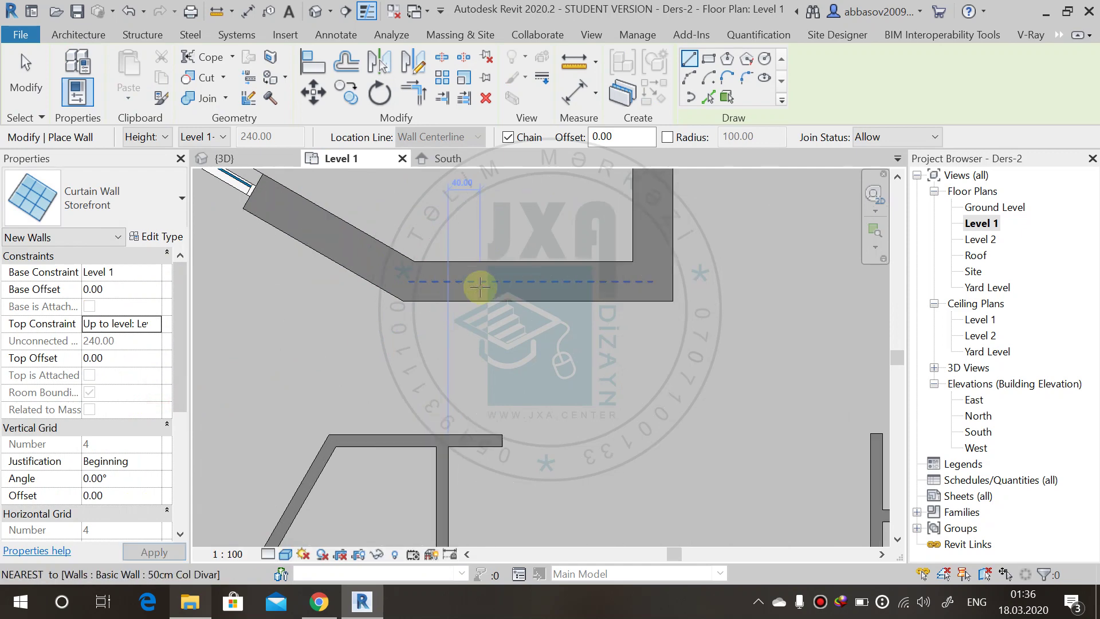
click(454, 281)
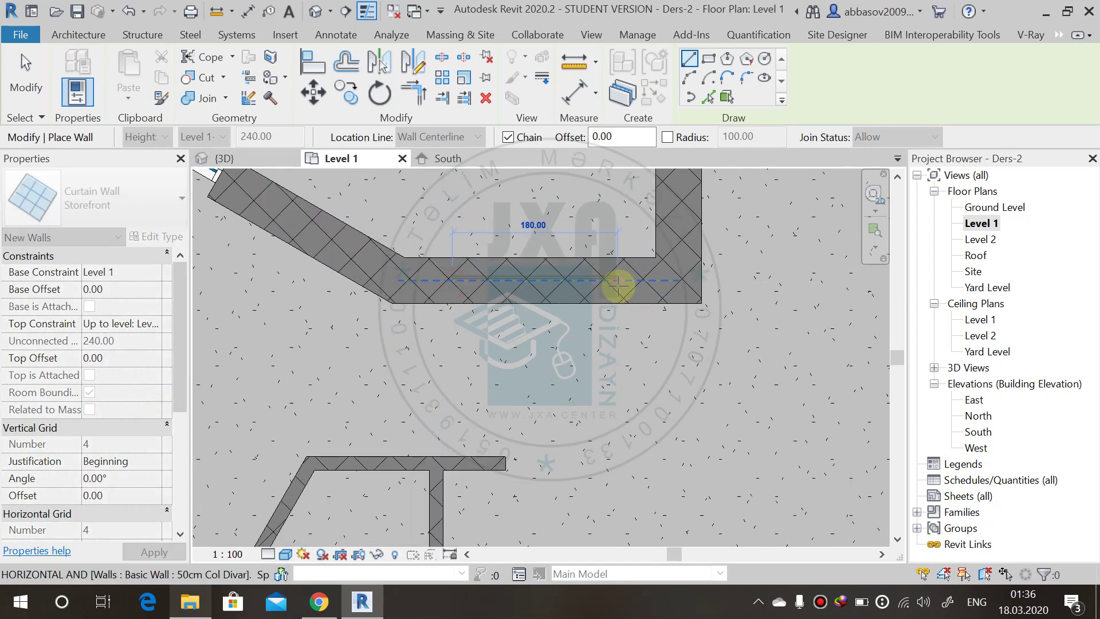
click(596, 281)
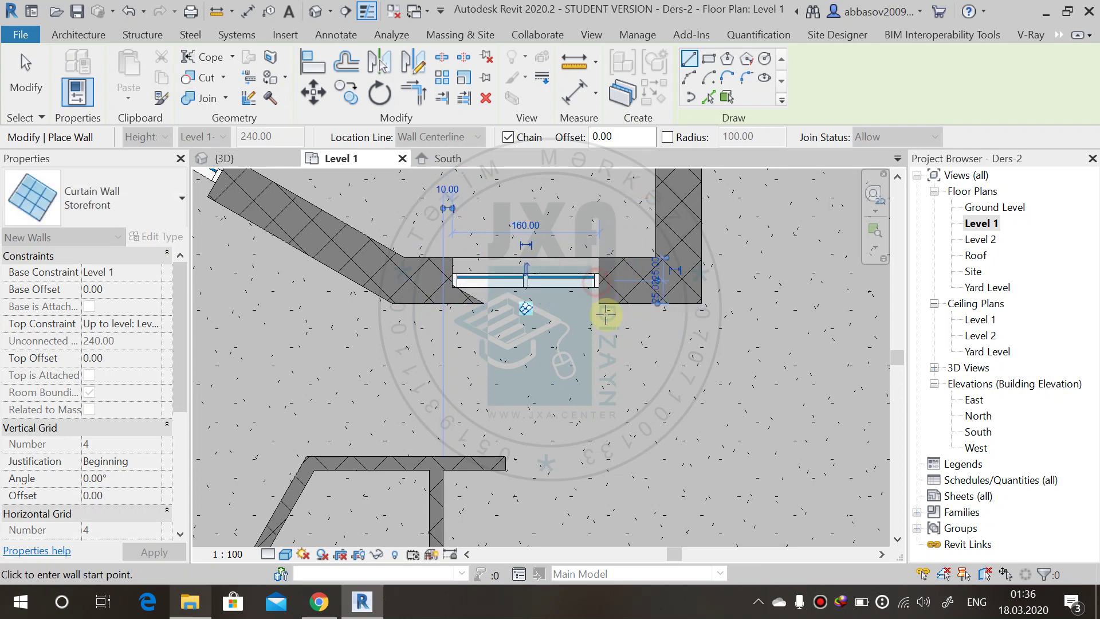
key(Escape)
key(Escape)
Step: Move the new hall curtain wall about 36 east along its host wall, then clear the selection
click(533, 280)
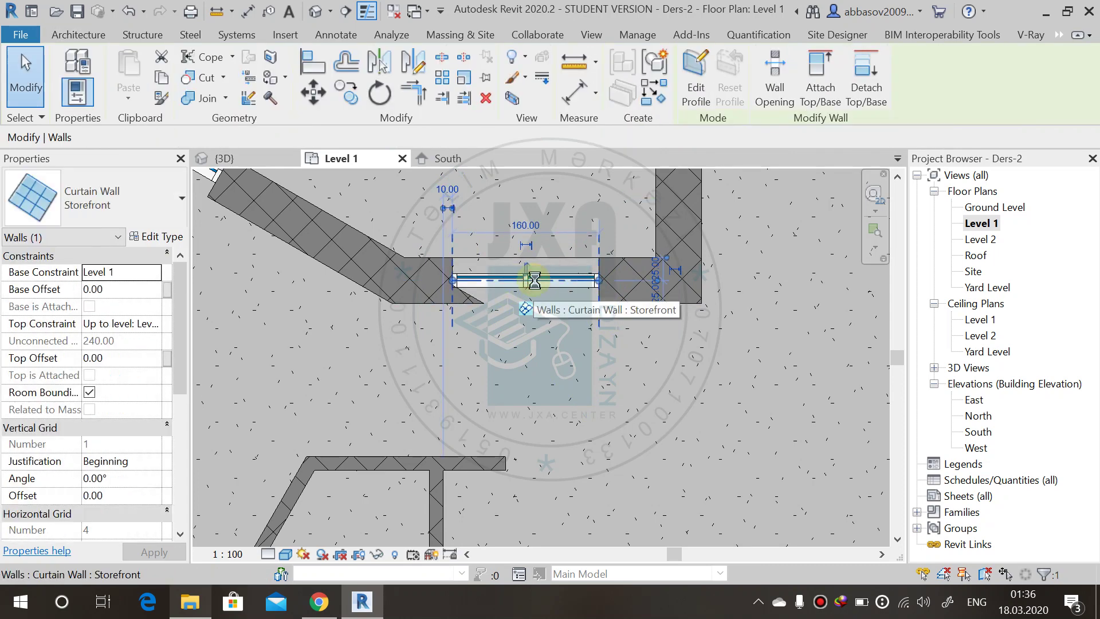
key(Right)
key(Right)
drag(532, 279, 559, 280)
key(Left)
key(Left)
key(Left)
click(597, 390)
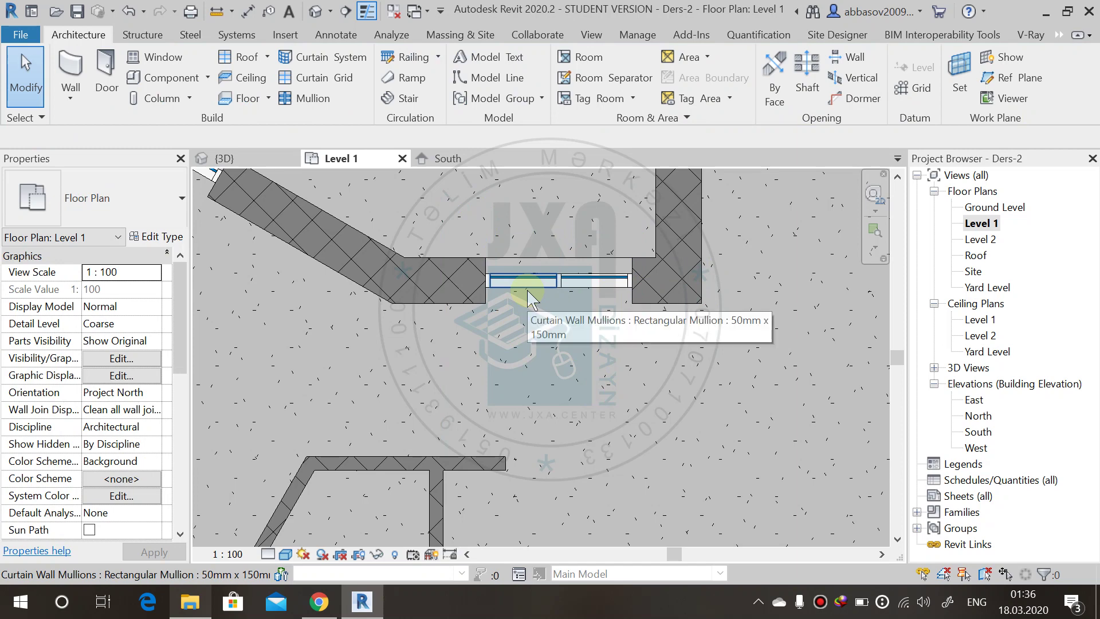
Step: Select the whole hall curtain wall rather than one of its mullions, then clear the selection
key(Tab)
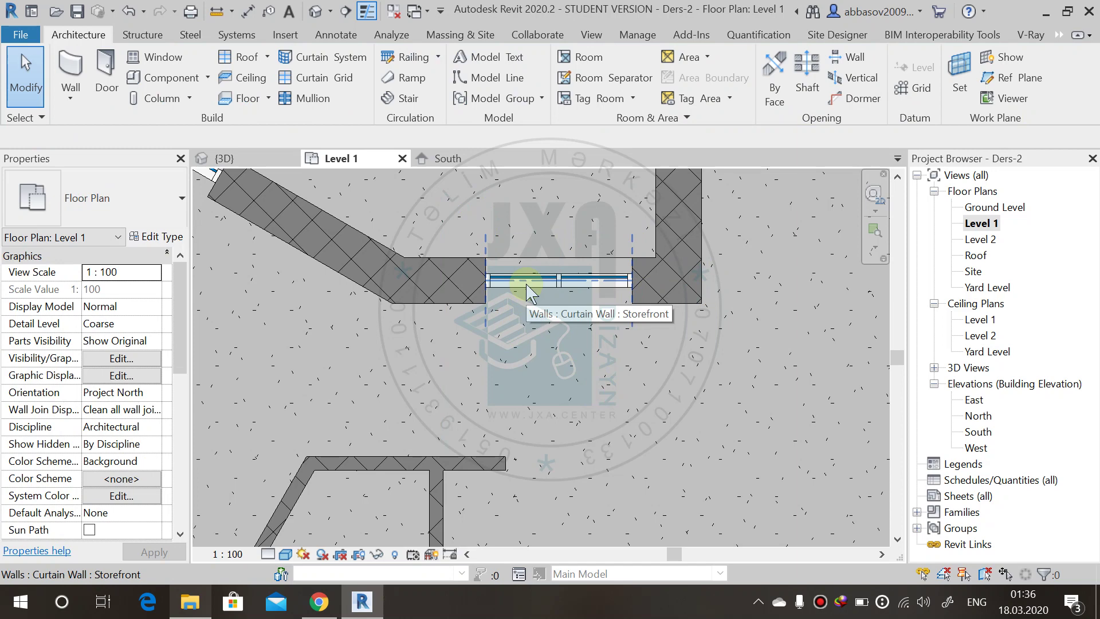
click(527, 285)
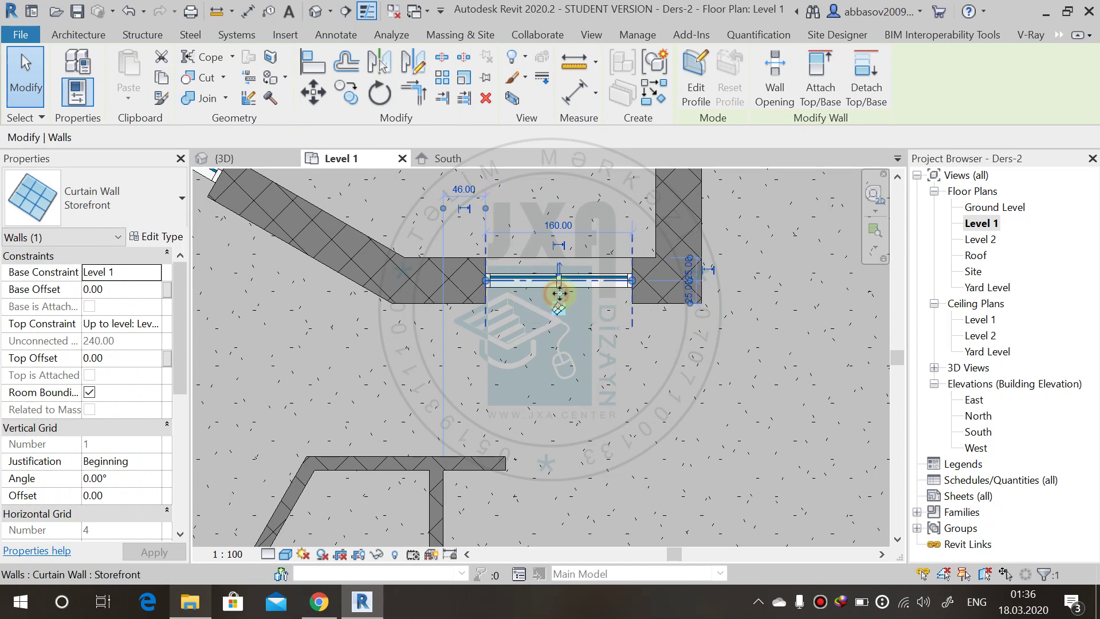
click(635, 399)
Step: Following the reference plan, draw a Storefront curtain wall about 80 long in the living room's north wall, near its west corner
scroll(636, 400, down, 2)
middle_drag(636, 401, 480, 109)
scroll(514, 340, down, 2)
scroll(503, 327, down, 2)
scroll(507, 327, down, 2)
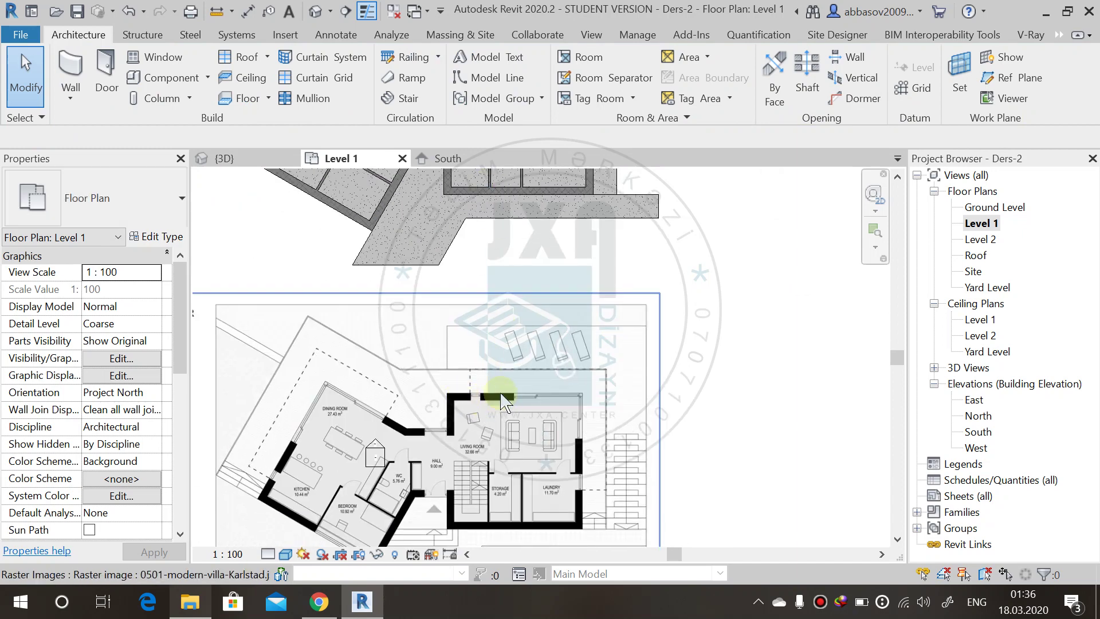
middle_drag(522, 341, 457, 560)
scroll(393, 286, up, 1)
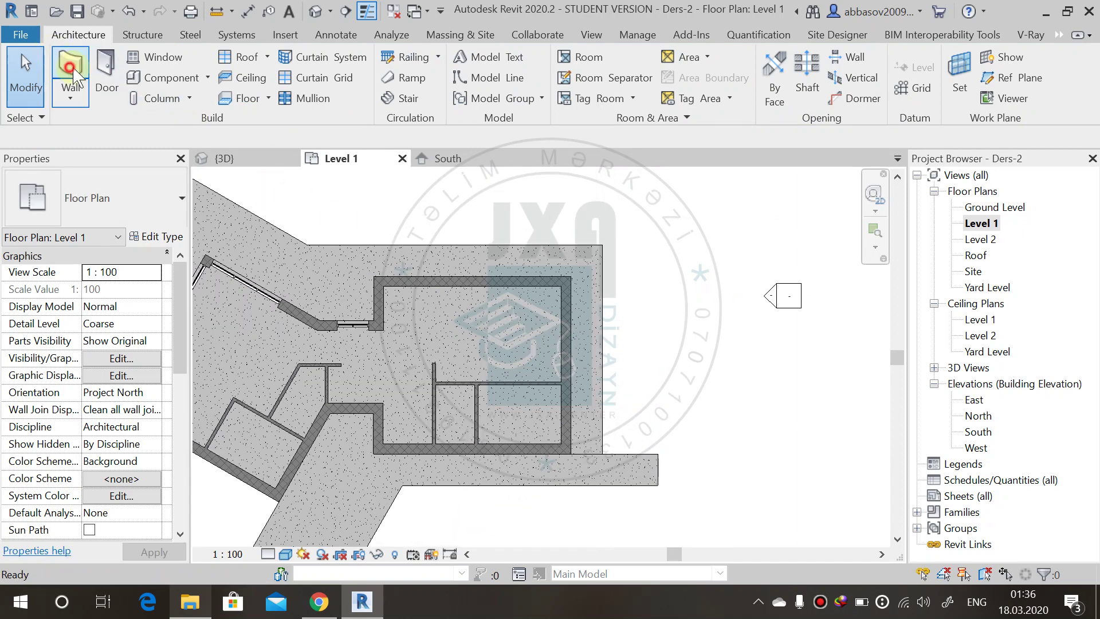
click(70, 69)
scroll(413, 275, up, 2)
scroll(393, 300, up, 1)
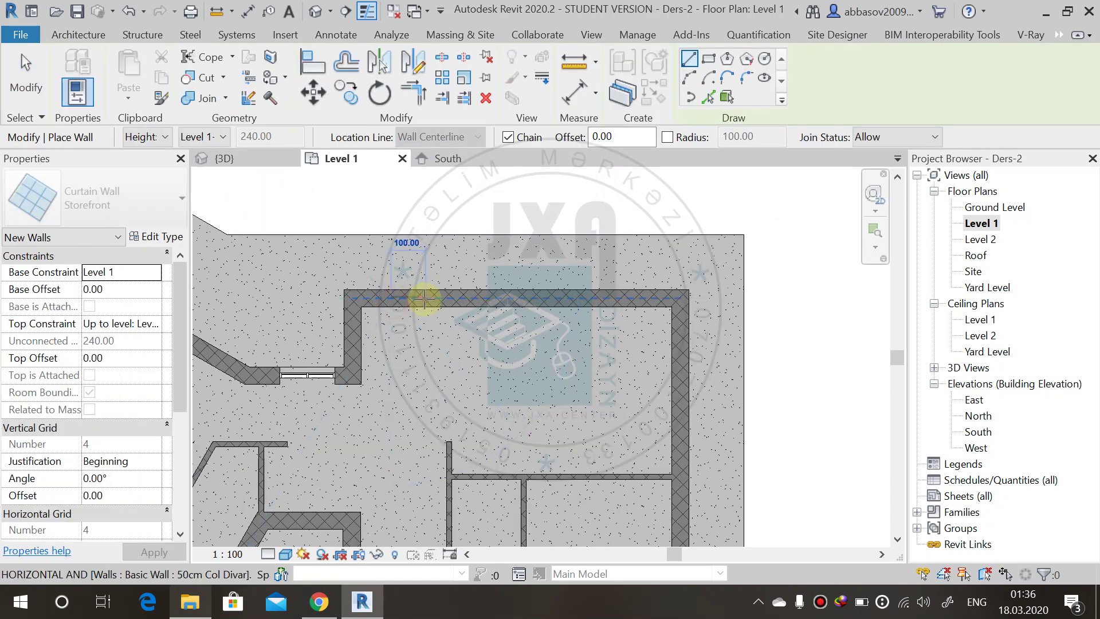
click(424, 298)
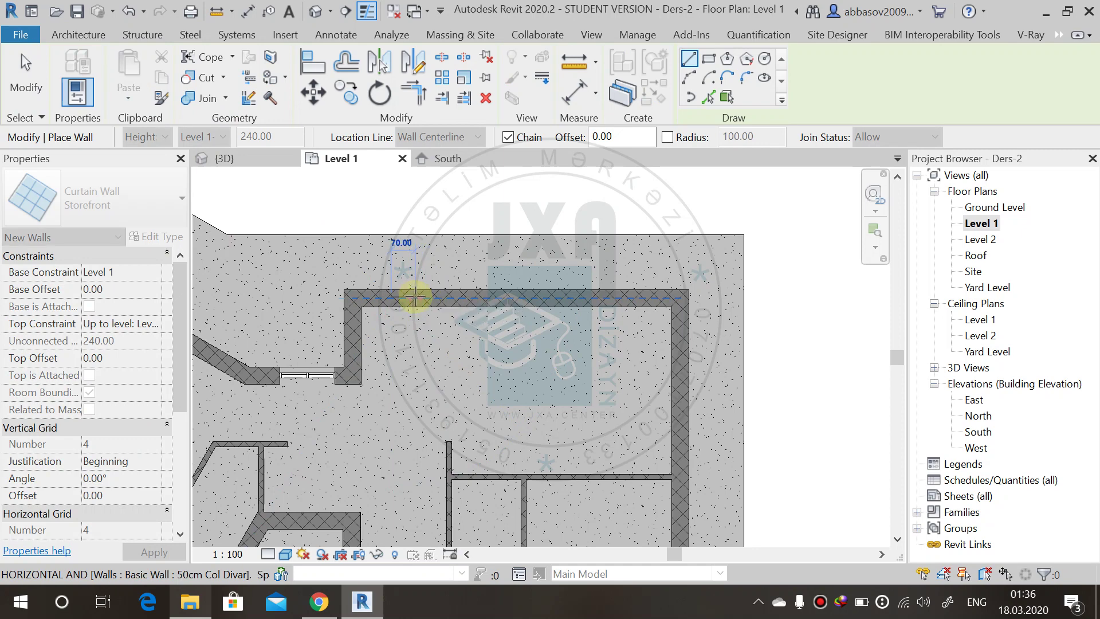
click(418, 297)
key(Escape)
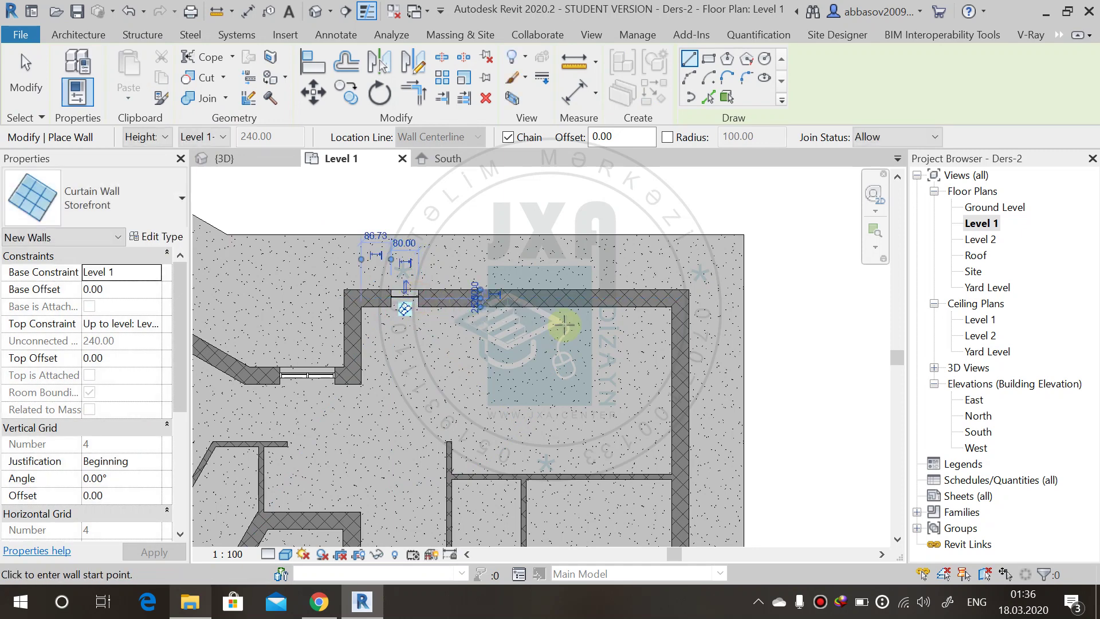
Step: Draw a long Storefront curtain wall in the eastern part of the living room's north wall, ending at the northeast corner
middle_drag(515, 298, 511, 180)
scroll(525, 292, down, 2)
middle_drag(597, 421, 528, 381)
scroll(439, 216, up, 5)
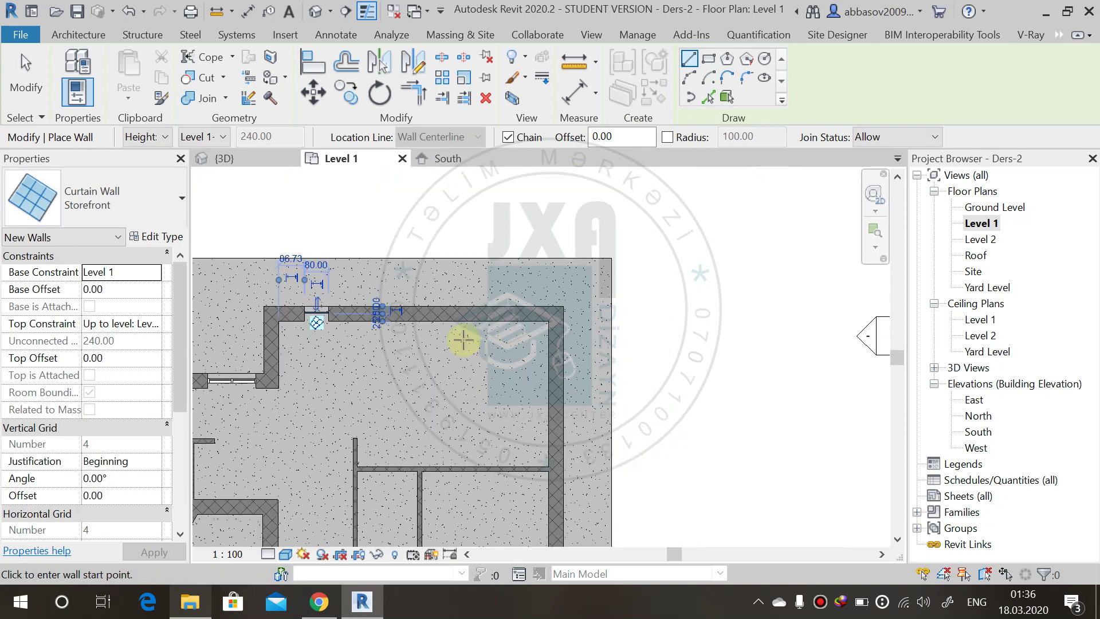
click(389, 299)
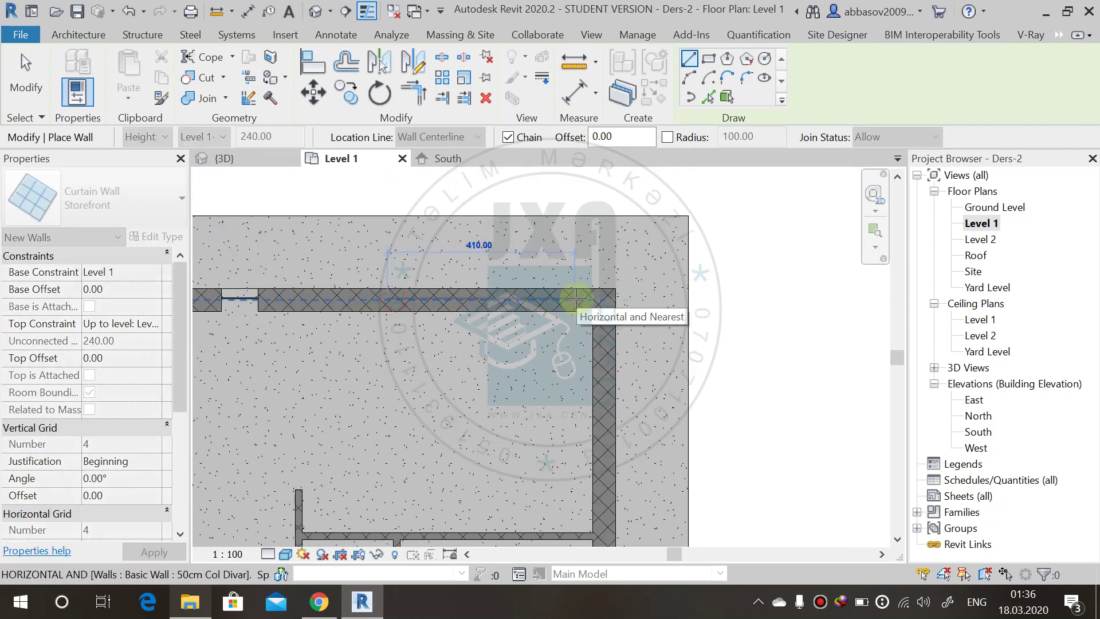
click(606, 301)
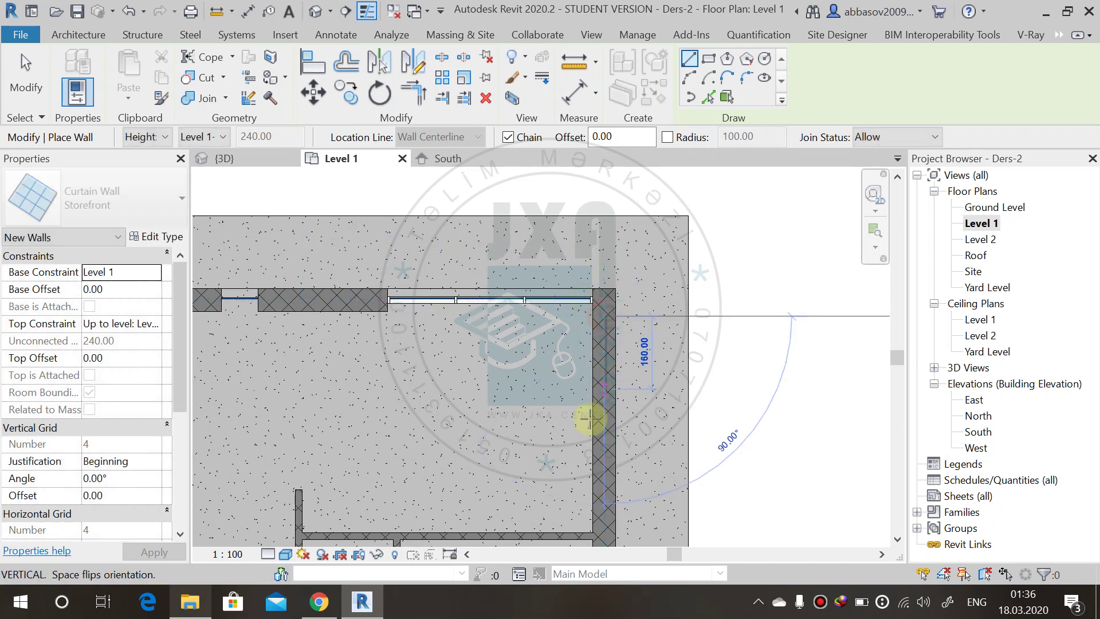
Step: Continue the Storefront curtain wall from the northeast corner down the upper part of the east wall, then end the chain
click(597, 464)
scroll(550, 461, down, 2)
middle_drag(550, 461, 635, 177)
scroll(633, 354, down, 1)
key(Escape)
Step: Draw a Storefront curtain wall about 110 long in the east wall beside the laundry room
middle_drag(604, 379, 652, 175)
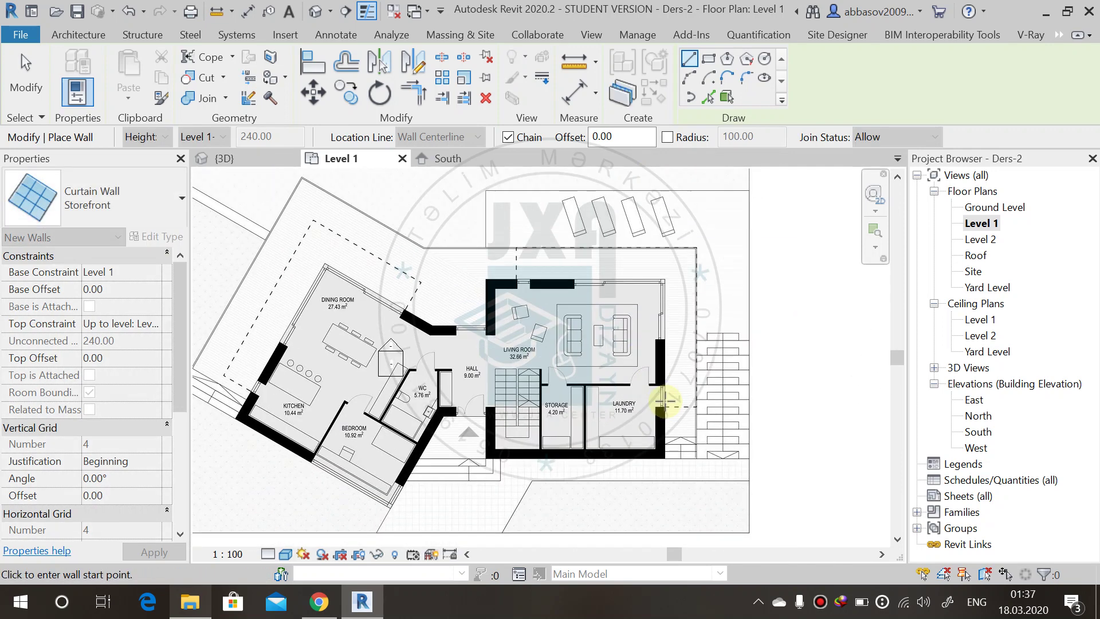
scroll(668, 467, up, 6)
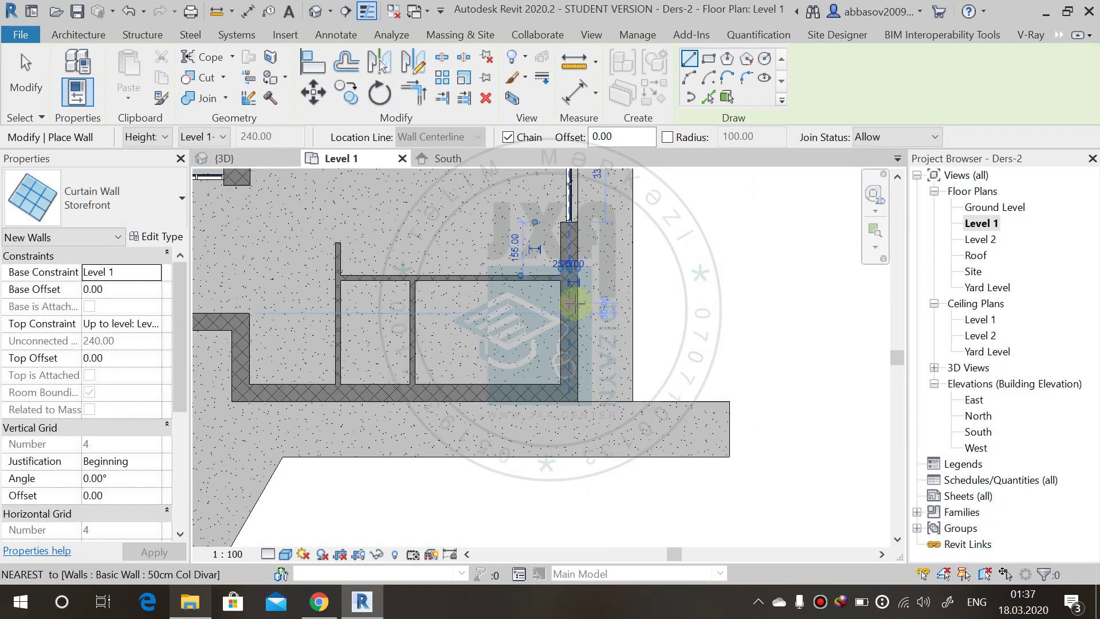
click(576, 303)
key(Escape)
Step: Draw a Storefront curtain wall about 160 long in the hall's south entrance wall, aligned with the hall curtain wall opposite
scroll(577, 373, down, 5)
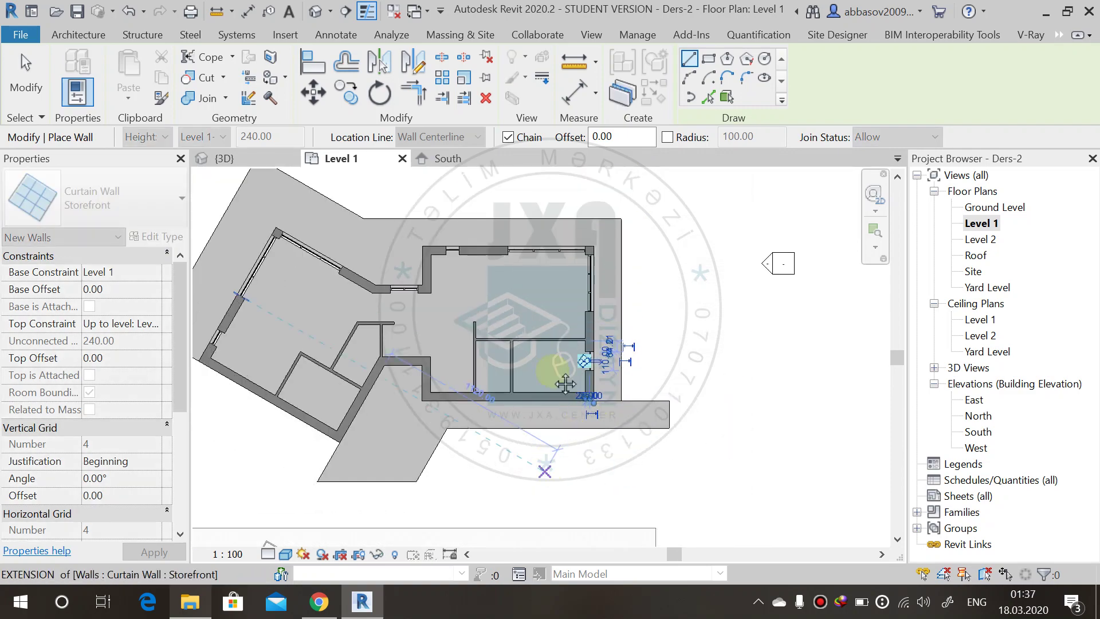
middle_drag(449, 463, 523, 472)
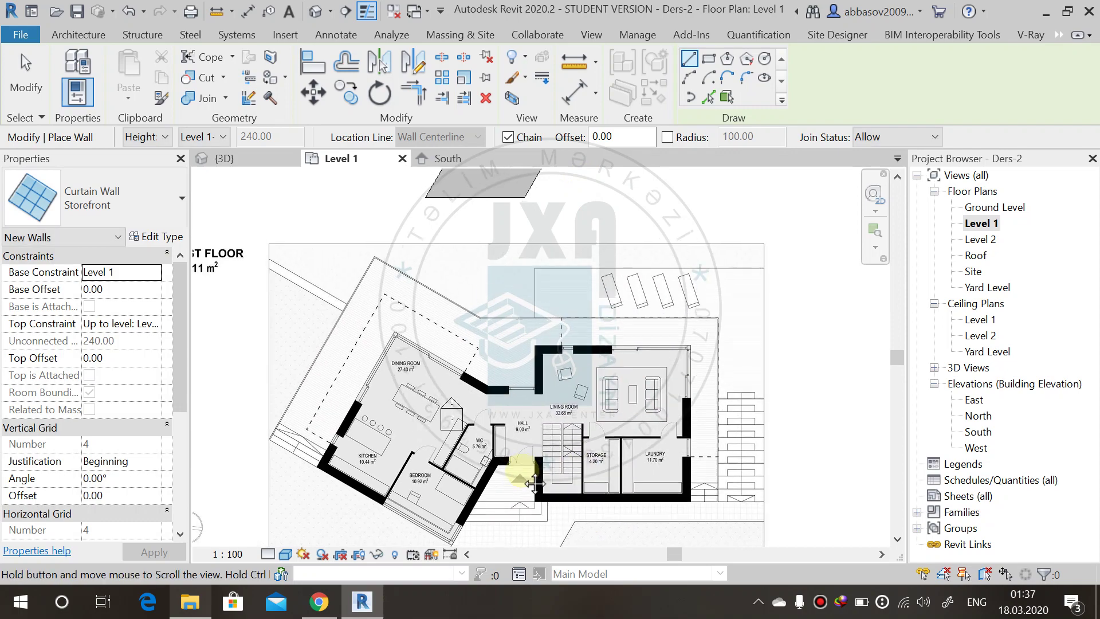
scroll(523, 437, up, 2)
middle_drag(547, 319, 528, 557)
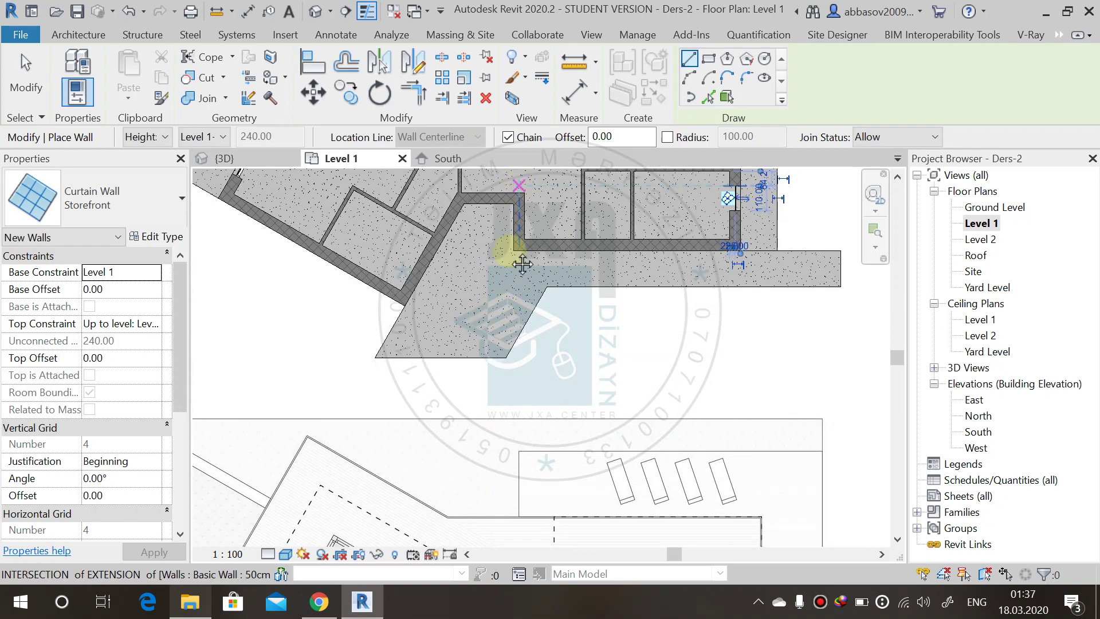
scroll(523, 264, down, 4)
scroll(491, 389, up, 7)
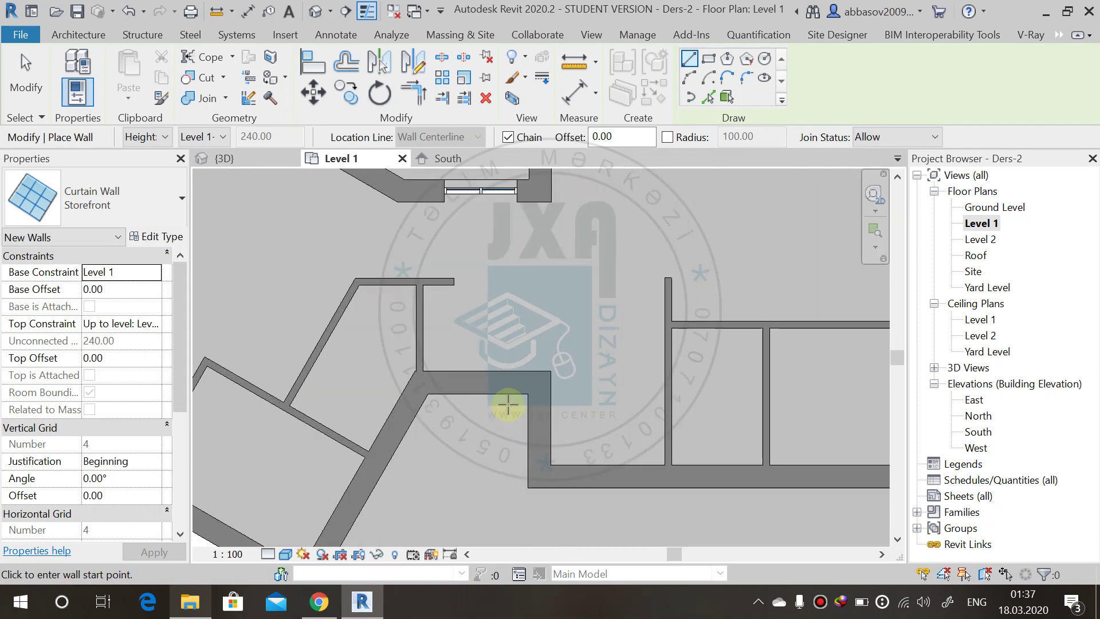
click(516, 380)
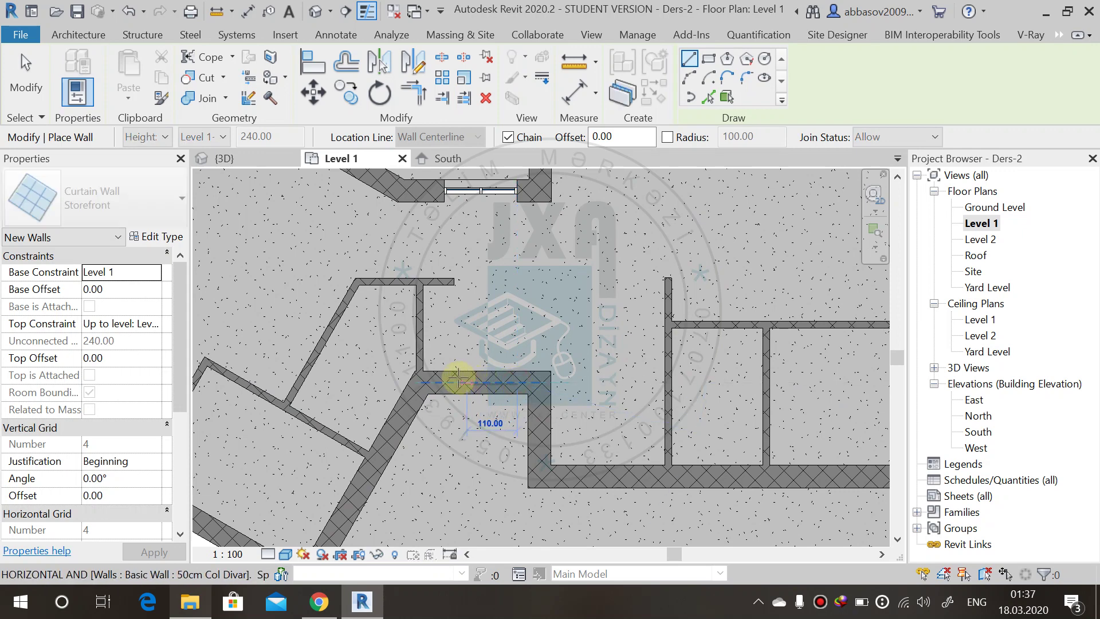
click(446, 380)
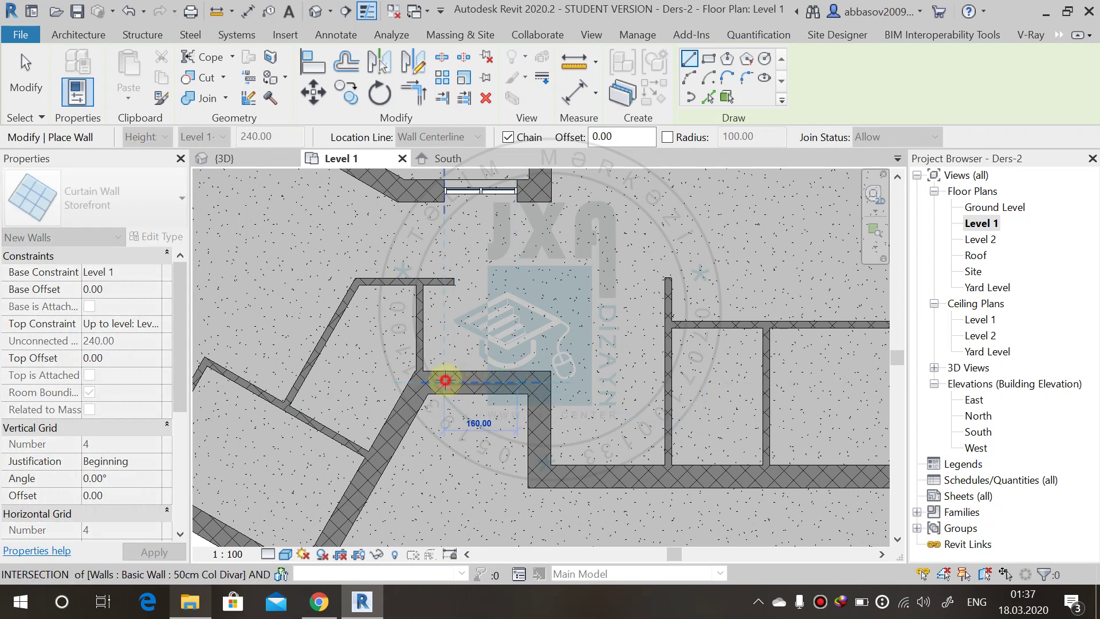
Step: Draw a Storefront curtain wall about 120 long in the bedroom's southeast exterior wall, near the south corner
scroll(462, 418, down, 3)
middle_drag(513, 397, 620, 127)
scroll(536, 404, down, 2)
middle_drag(544, 465, 552, 248)
scroll(536, 395, up, 2)
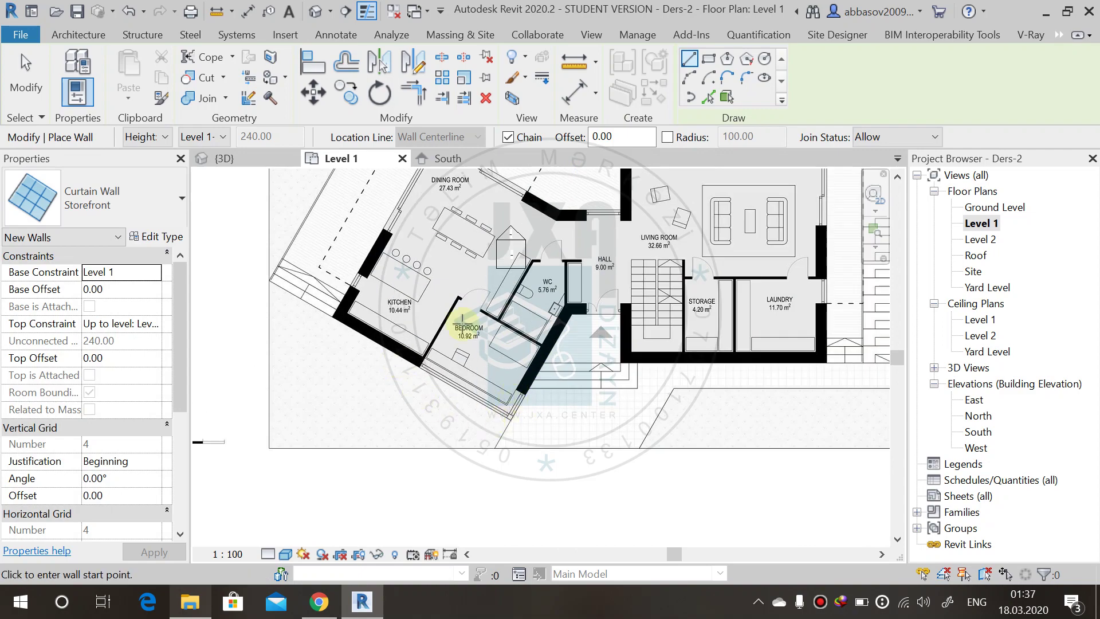
middle_drag(464, 324, 495, 543)
middle_drag(486, 238, 482, 429)
scroll(477, 320, up, 2)
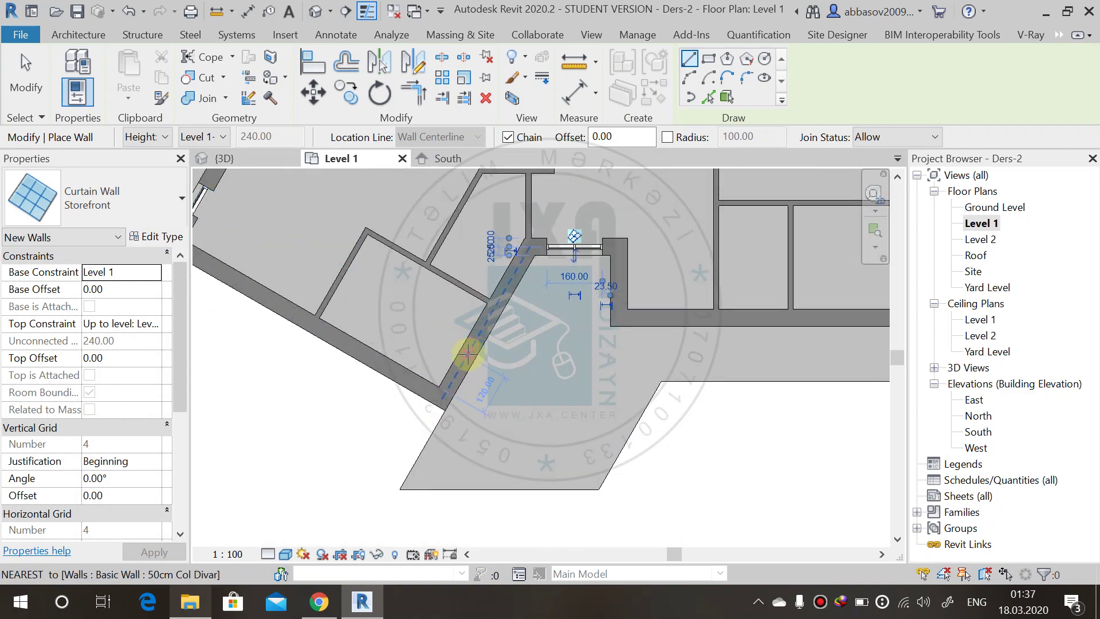
click(467, 355)
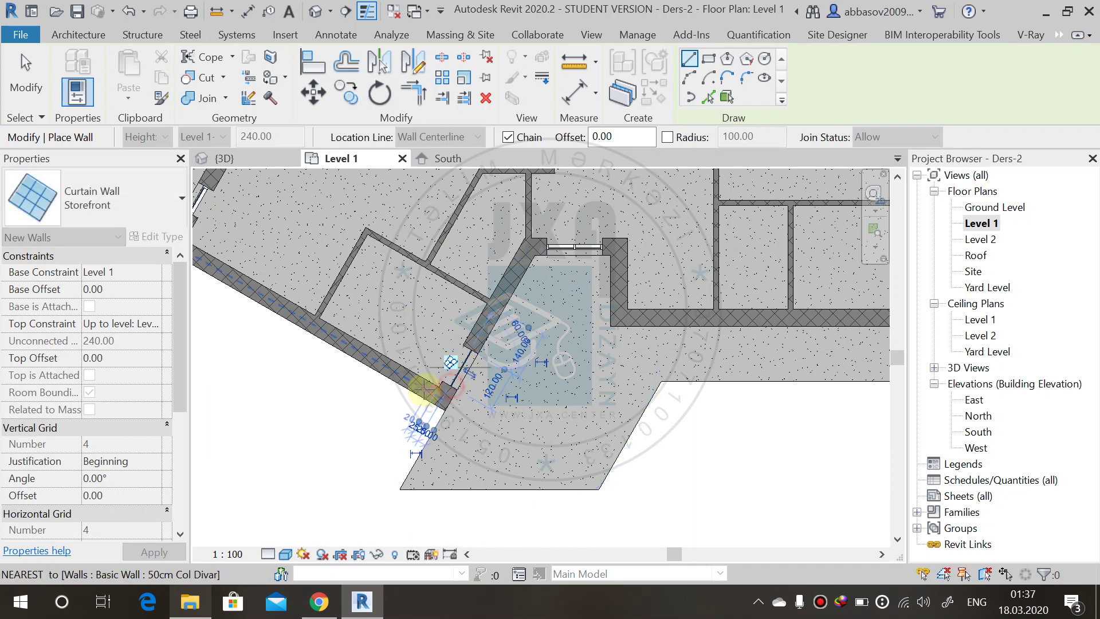
Step: Draw a Storefront curtain wall about 280 long in the bedroom's southwest exterior wall and finish the wall command
click(424, 390)
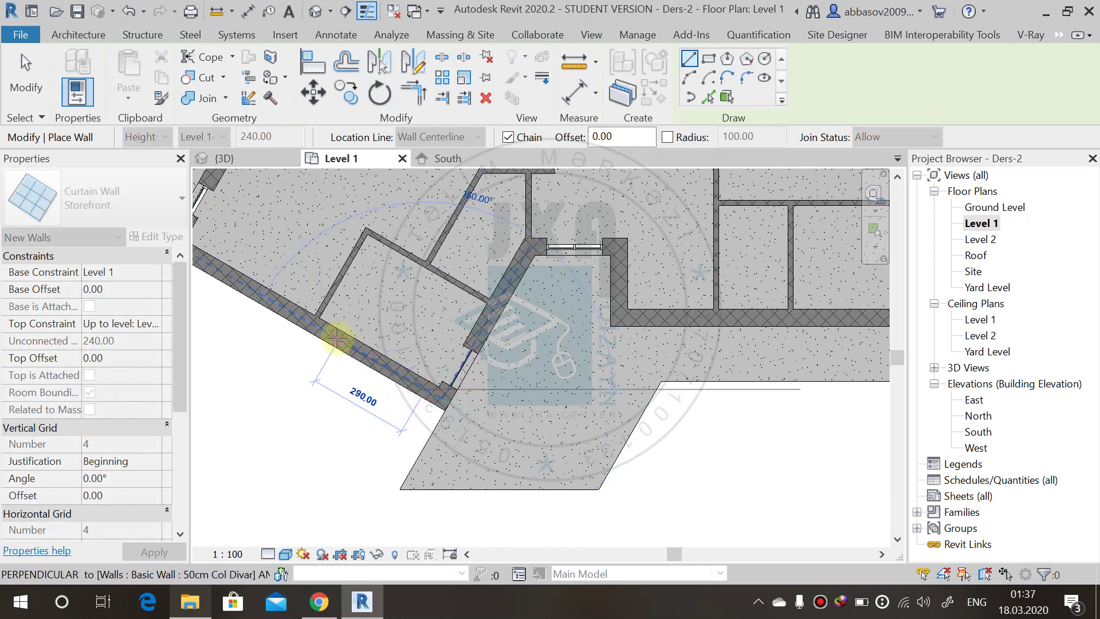
click(338, 342)
scroll(572, 418, down, 3)
middle_drag(572, 417, 518, 373)
scroll(518, 381, down, 1)
middle_drag(541, 453, 510, 245)
scroll(496, 393, up, 5)
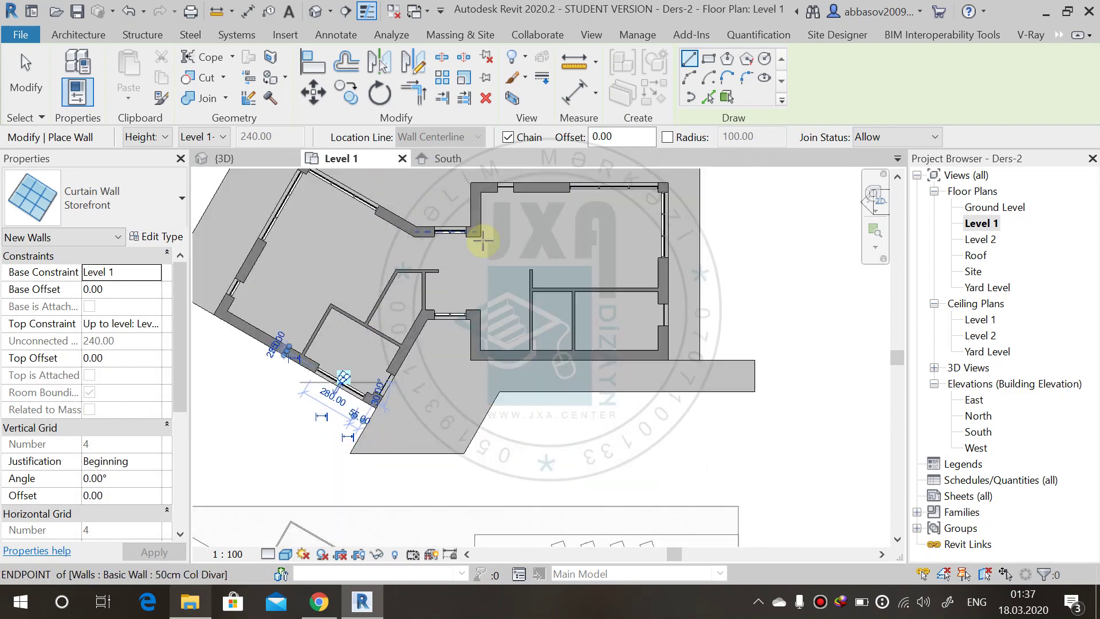
key(Escape)
Step: Check the length dimension of the short Storefront curtain wall in the living room's north wall
middle_drag(609, 214, 569, 345)
scroll(525, 305, up, 1)
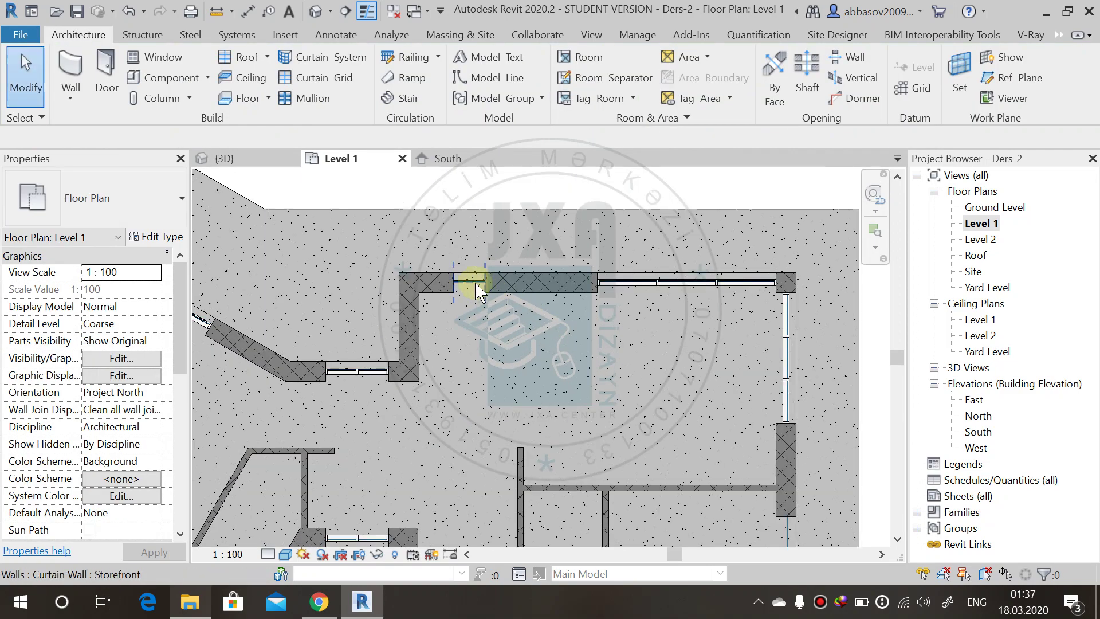
click(475, 282)
click(468, 228)
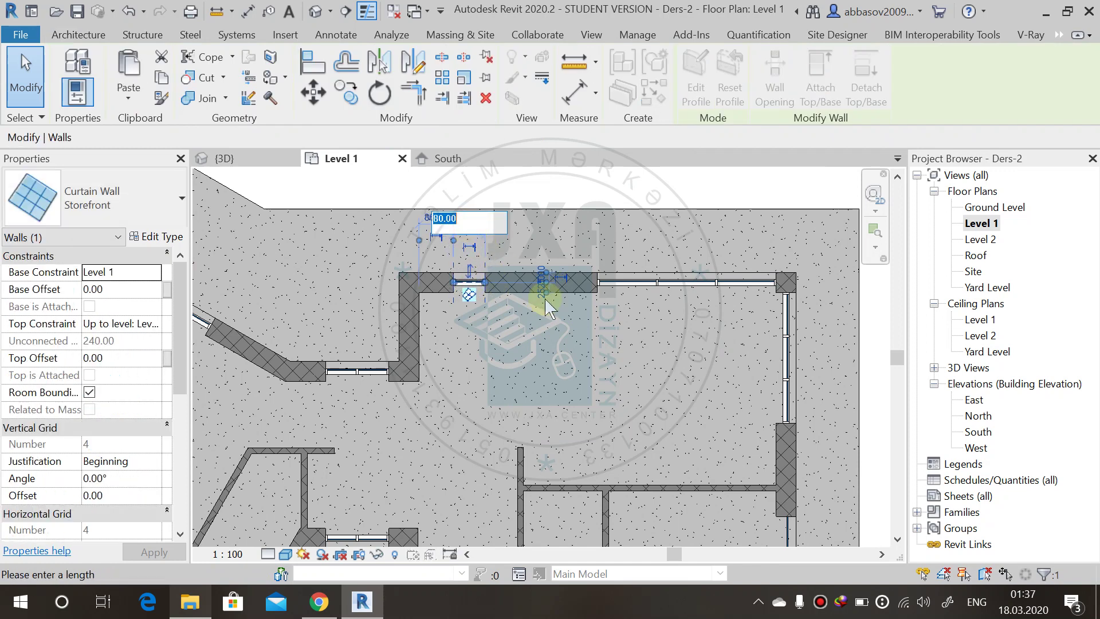
key(Return)
click(491, 398)
Step: Set the length of the laundry room's east curtain wall to 90 and shift it north toward the partition wall
scroll(727, 423, up, 1)
middle_drag(727, 423, 724, 208)
click(796, 344)
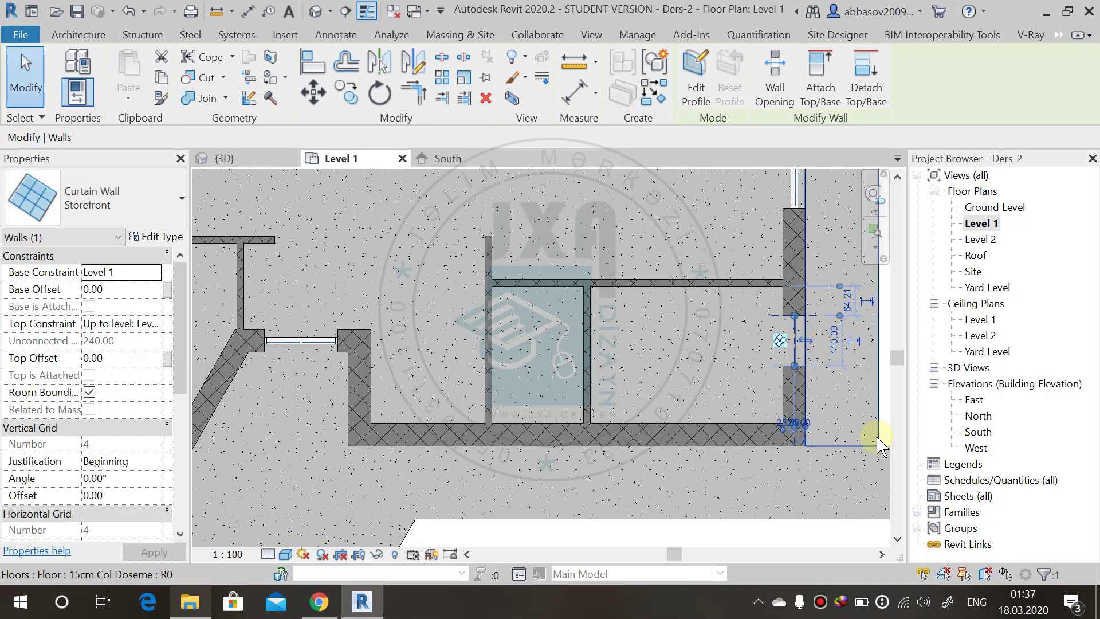
scroll(798, 366, up, 2)
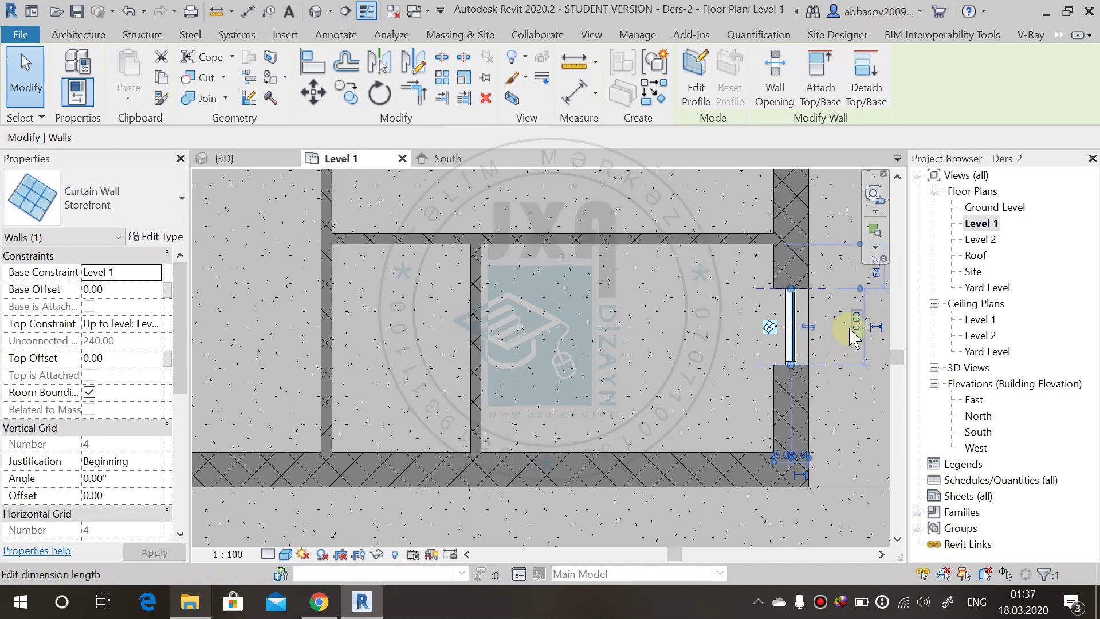
click(853, 325)
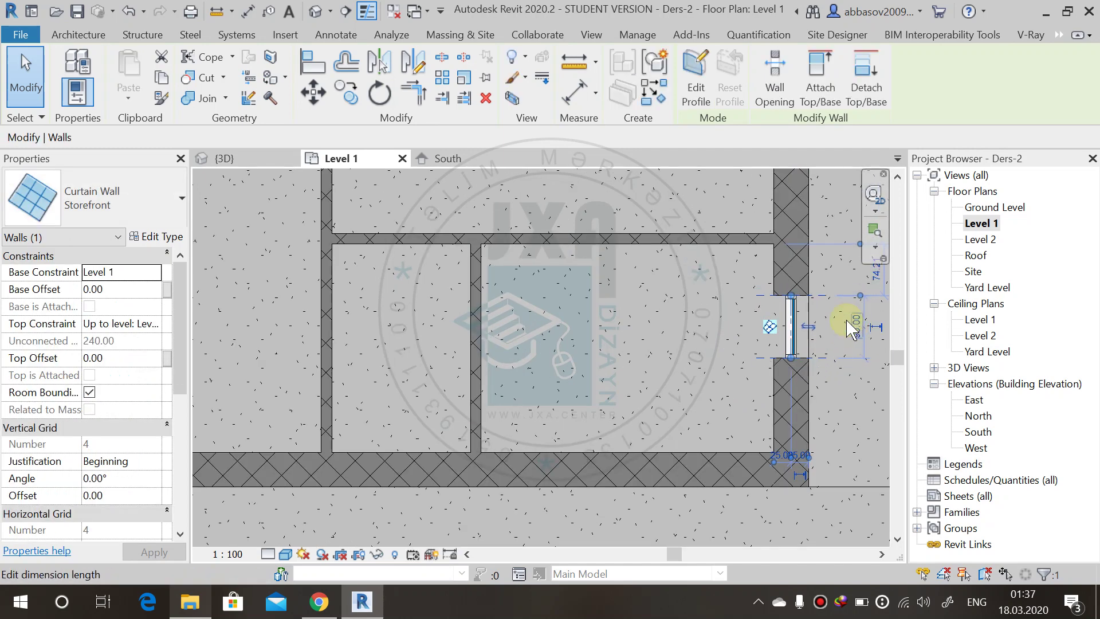
text(90)
key(Return)
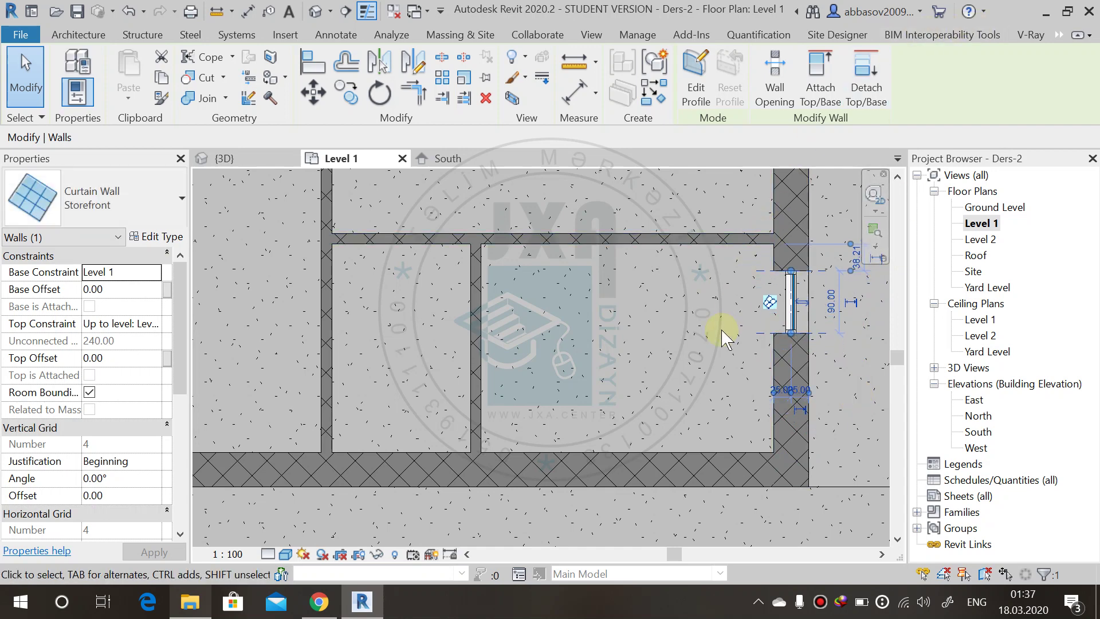
click(712, 310)
Step: Try 3 m as the length of the bedroom's southwest curtain wall and settle on 250
middle_drag(731, 275, 694, 375)
scroll(694, 374, down, 2)
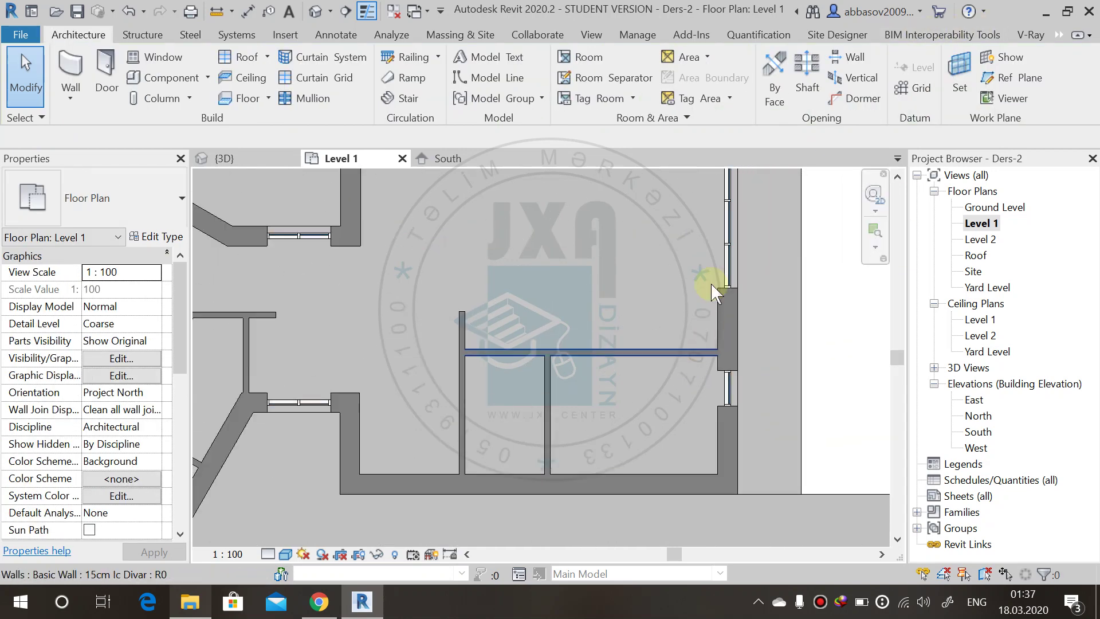
middle_drag(711, 222, 674, 405)
middle_drag(573, 387, 753, 218)
middle_drag(375, 327, 560, 450)
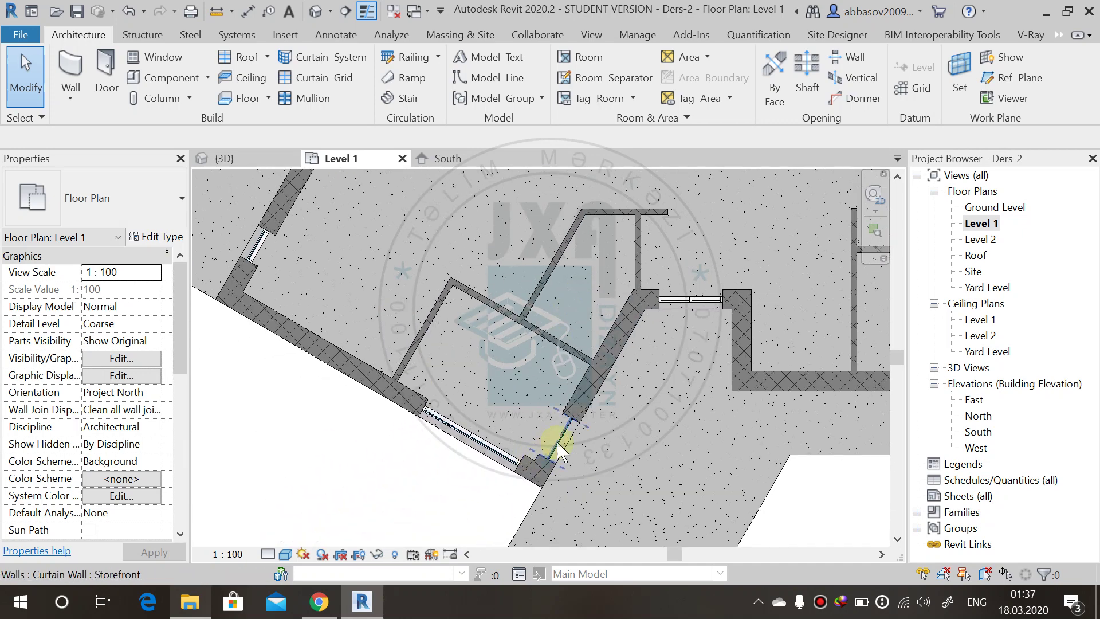
click(560, 450)
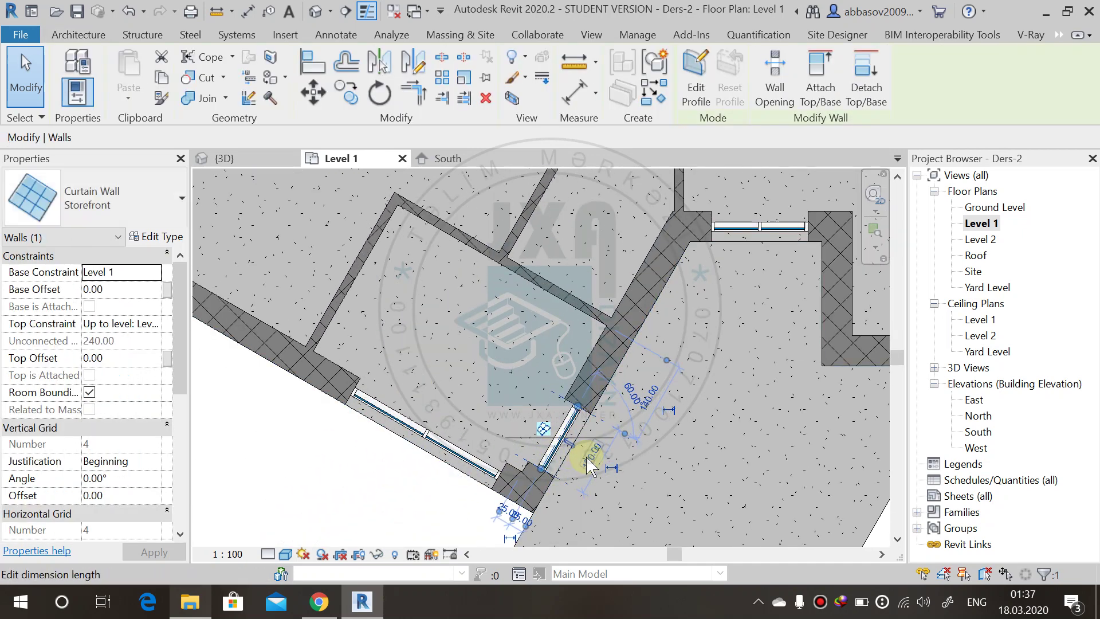
middle_drag(588, 466, 622, 458)
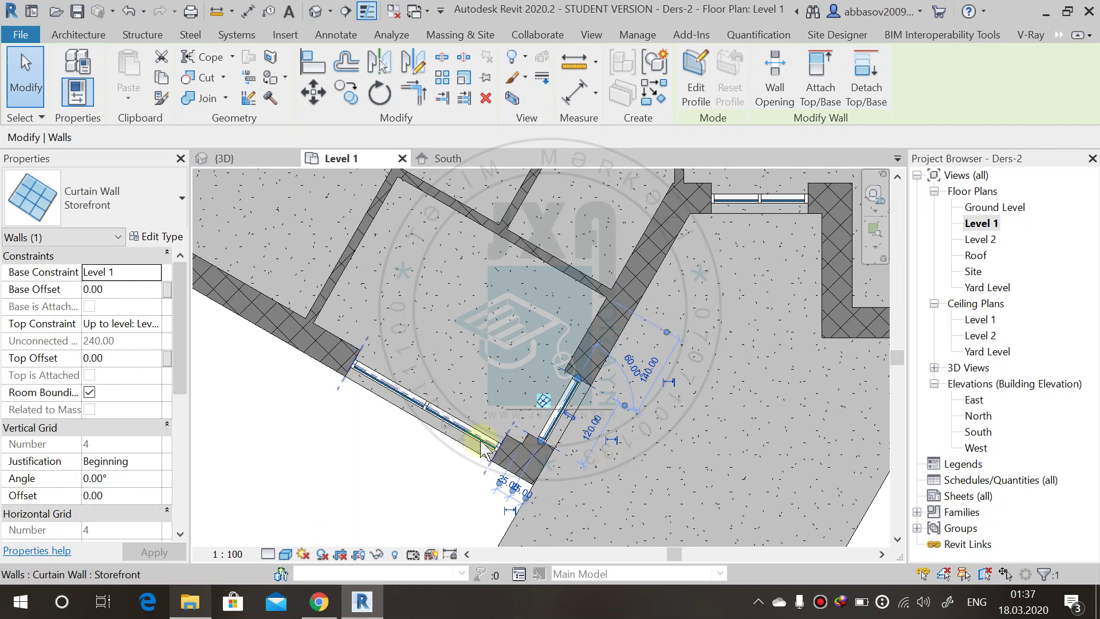
click(449, 420)
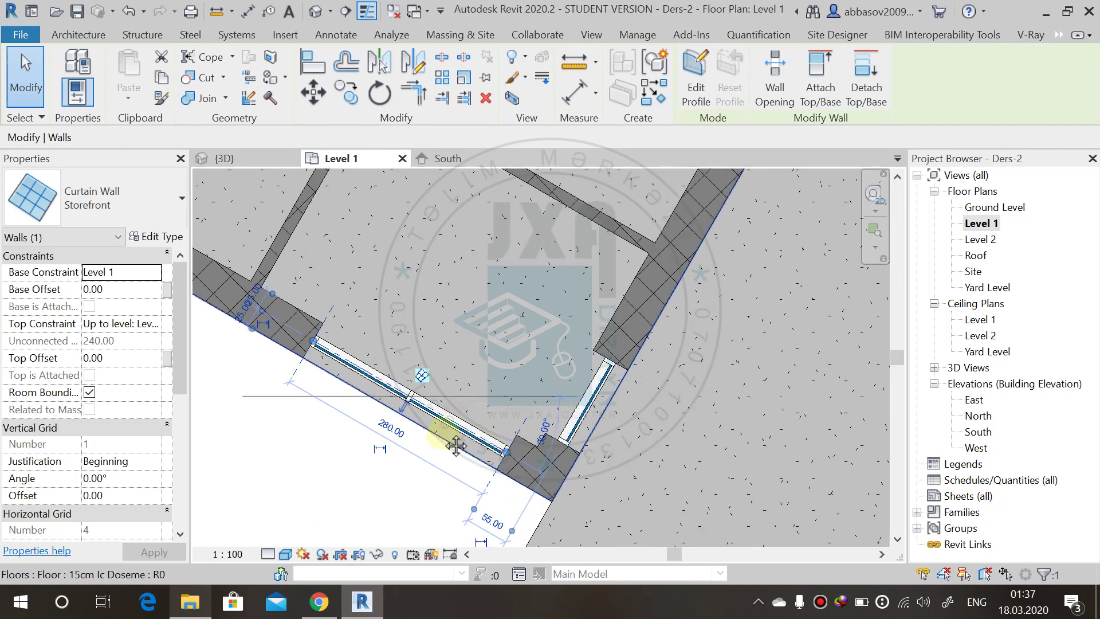
scroll(441, 418, up, 2)
click(422, 403)
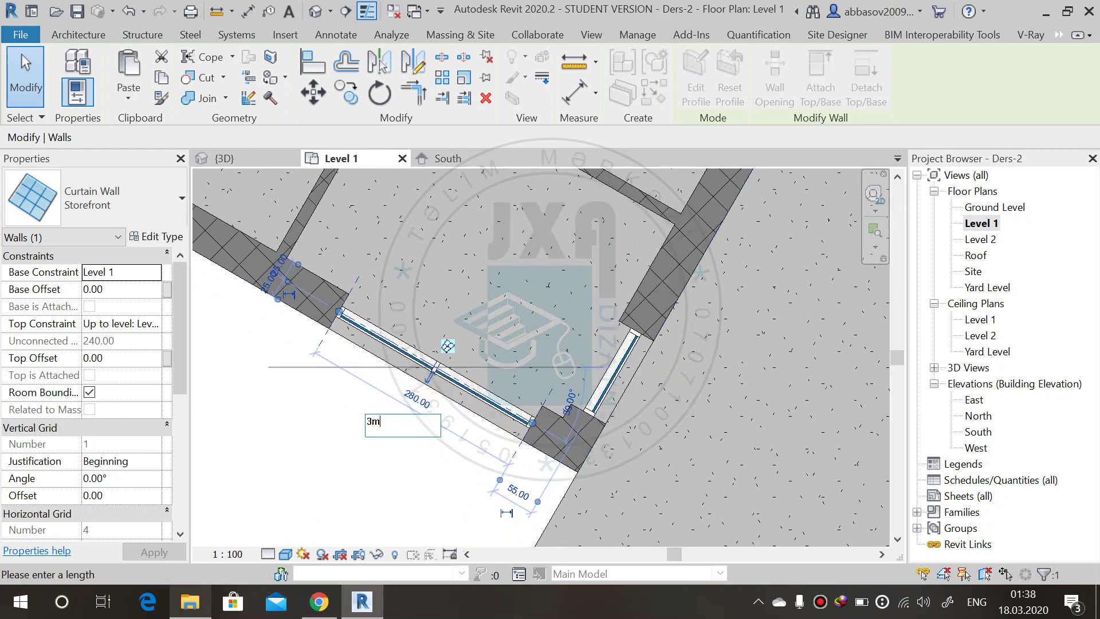
text(3m)
key(Return)
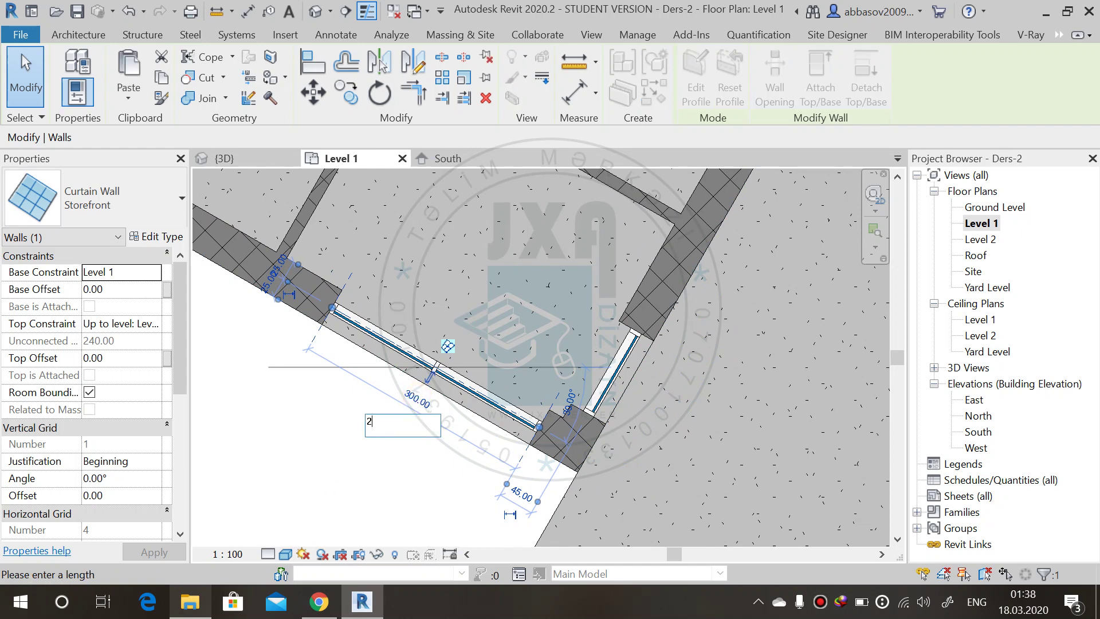
key(Return)
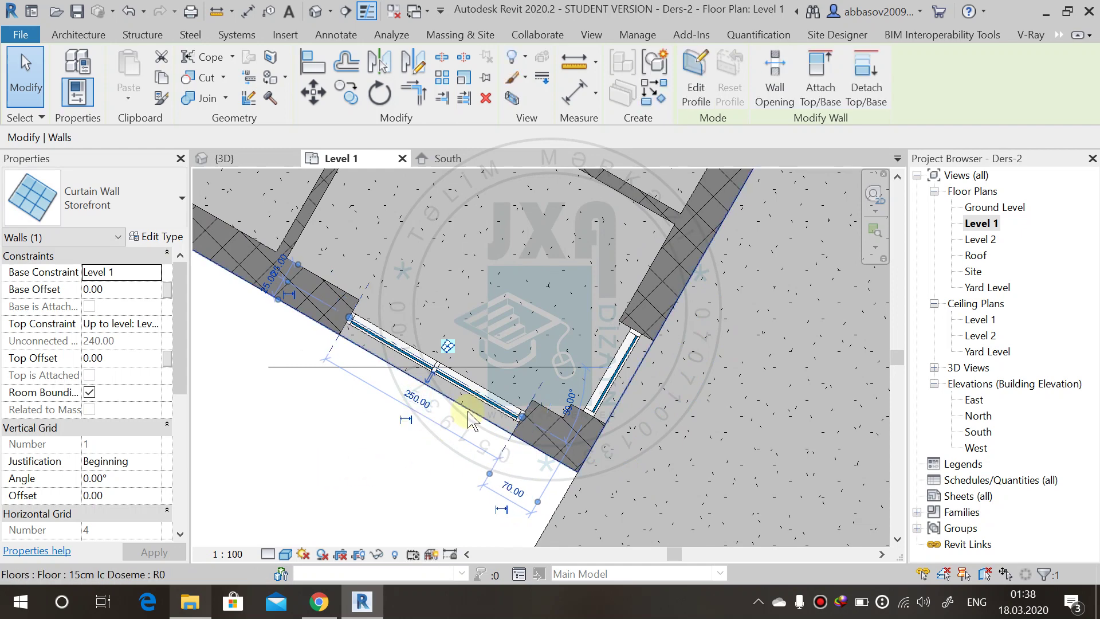
Step: Stretch the southeast end of the bedroom's southwest curtain wall toward the corner, to a length of 280
drag(522, 418, 543, 427)
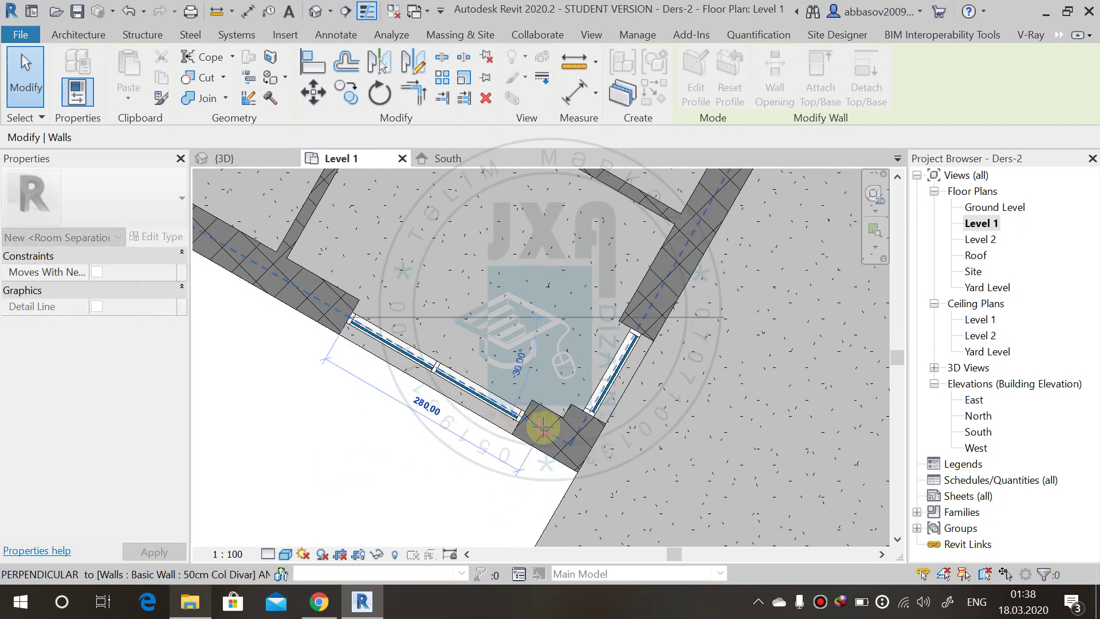
key(Escape)
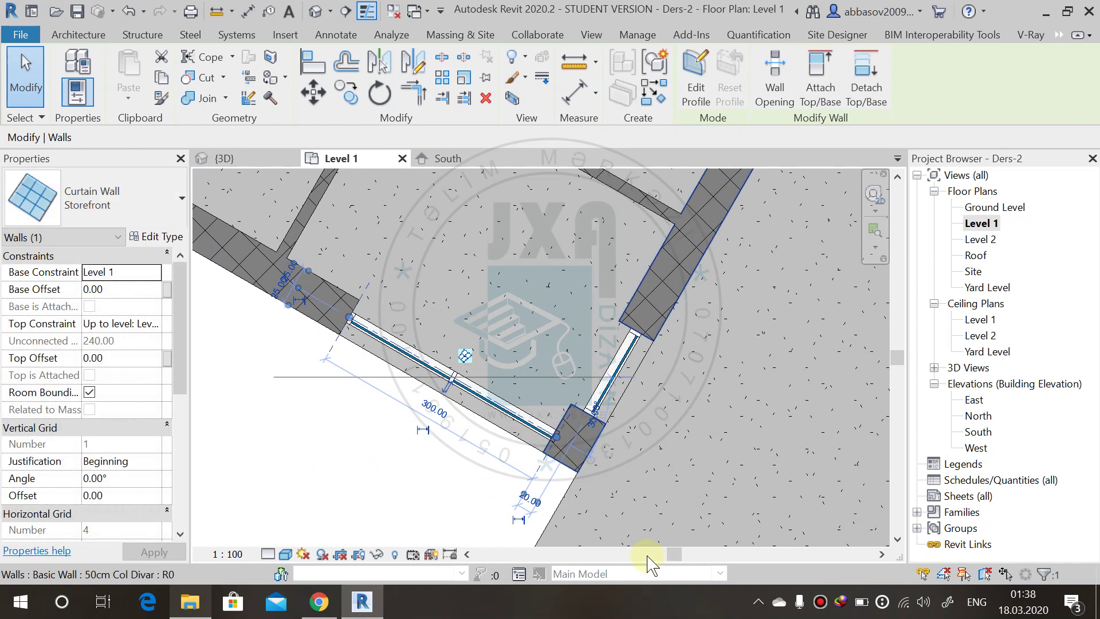
drag(559, 451, 542, 428)
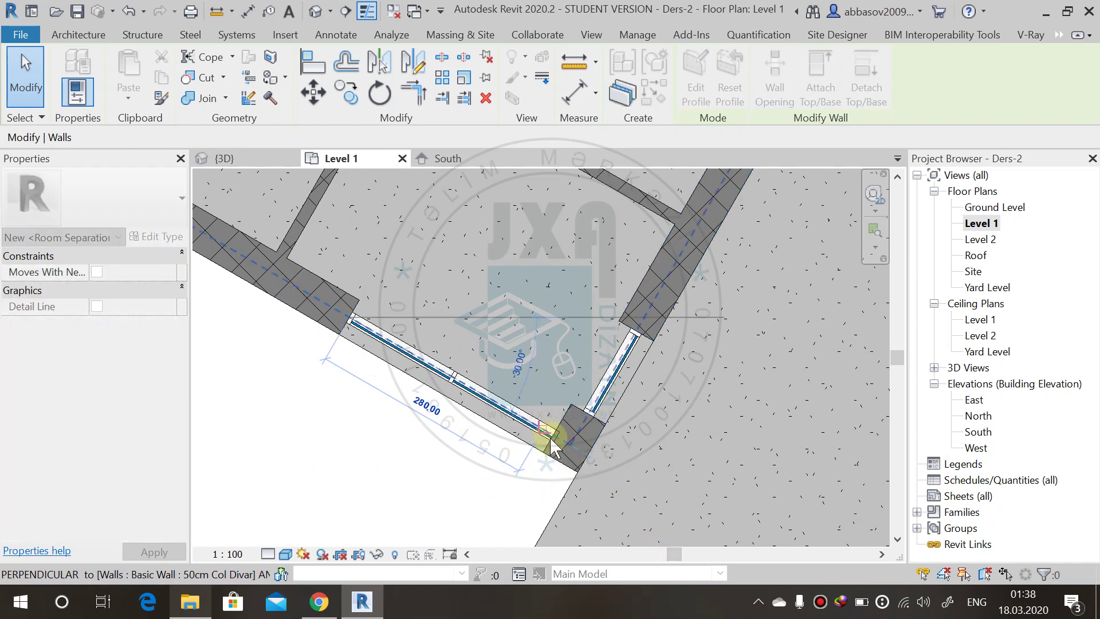
Step: Align the corner ends of both bedroom curtain walls with the inner faces of the adjoining exterior walls
click(311, 65)
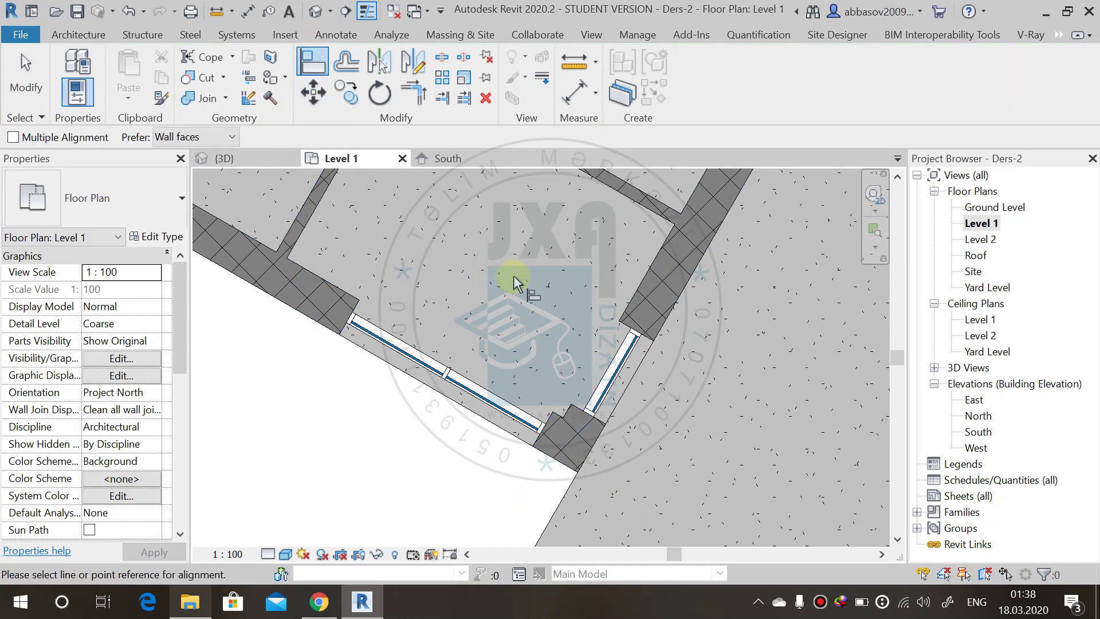
click(628, 301)
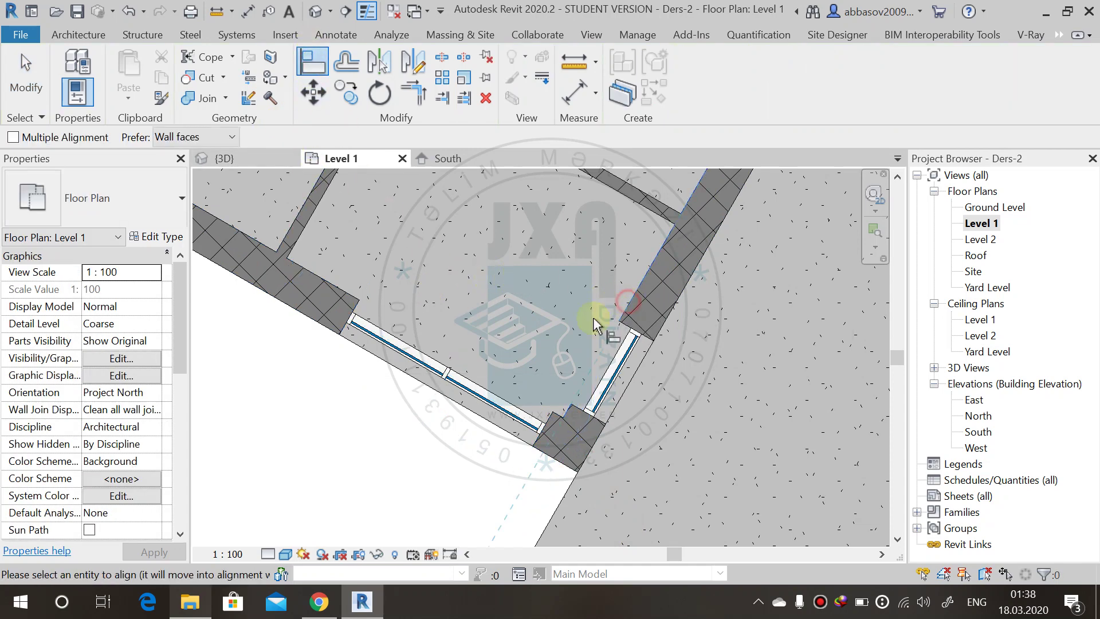
click(533, 440)
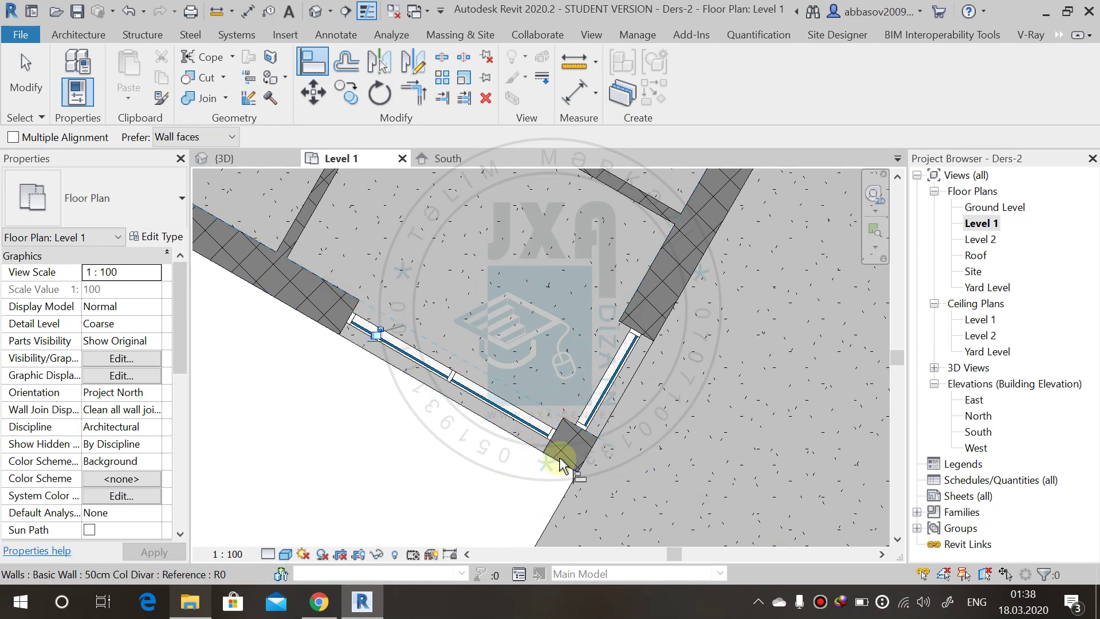
key(Escape)
key(Escape)
Step: Shorten the bedroom's southwest curtain wall from its northwest end to a length of 280
click(630, 392)
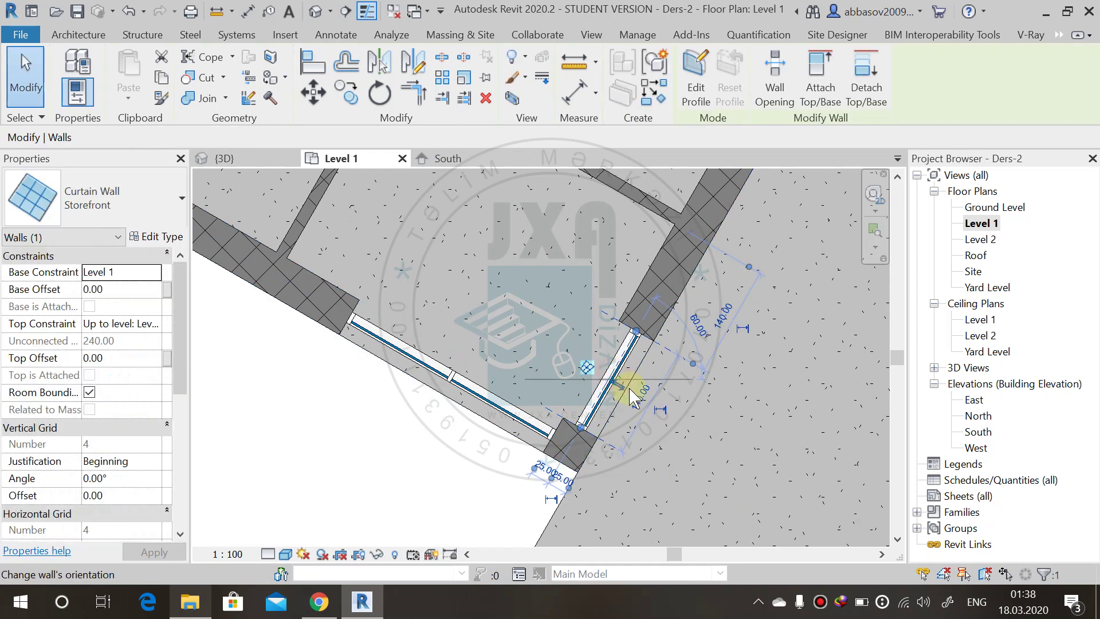
click(461, 387)
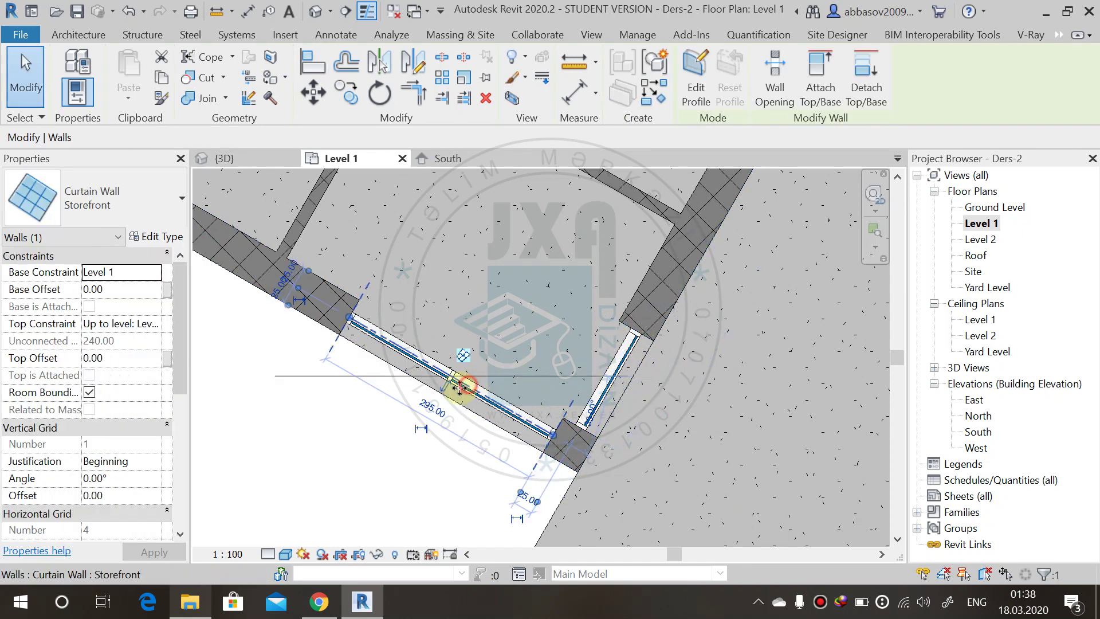
drag(350, 317, 361, 323)
click(346, 439)
scroll(353, 433, down, 2)
mouse_move(353, 432)
middle_down()
mouse_move(571, 438)
mouse_move(344, 437)
middle_up()
Step: Move the bedroom's southwest curtain wall 17.5 outward, bringing its outer mullion corner to the exterior face of the corner wall
click(659, 249)
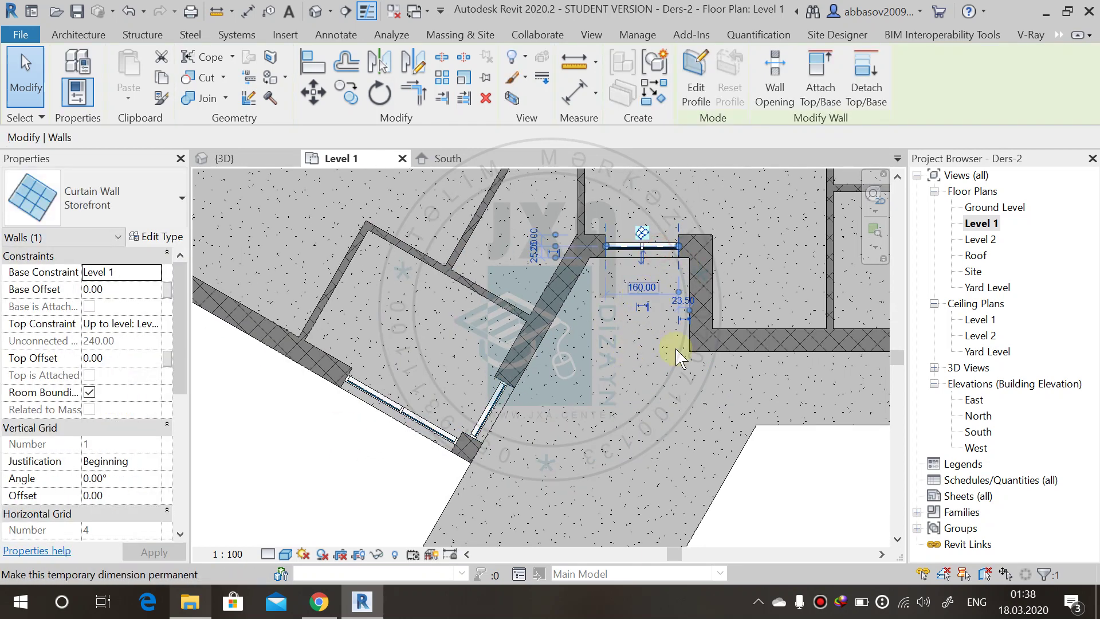
middle_drag(674, 401, 726, 379)
scroll(501, 402, up, 2)
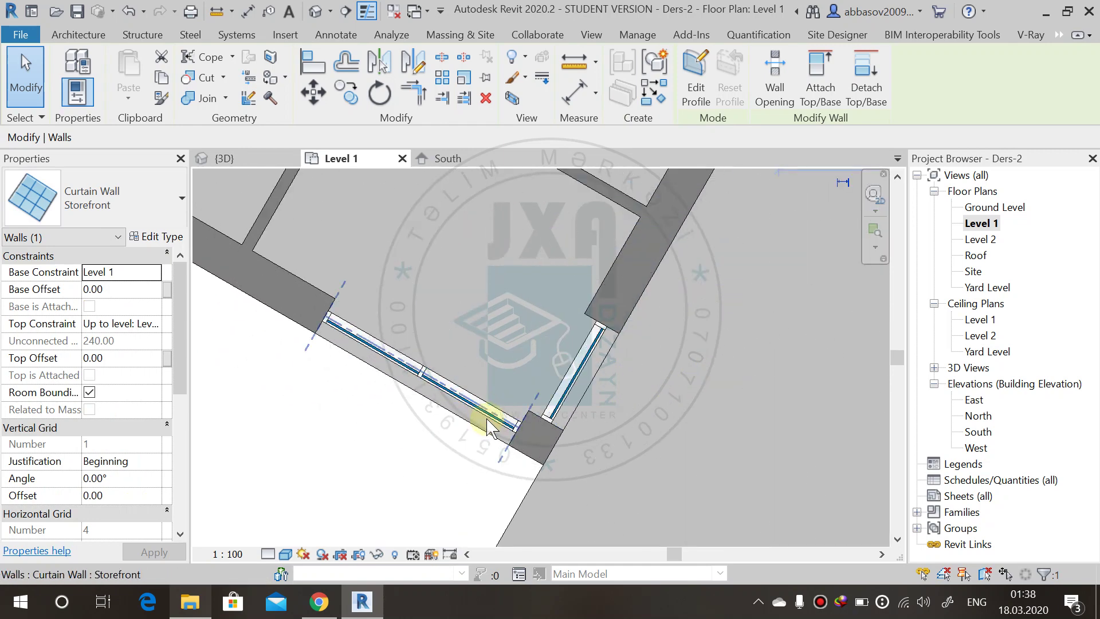
scroll(487, 427, up, 2)
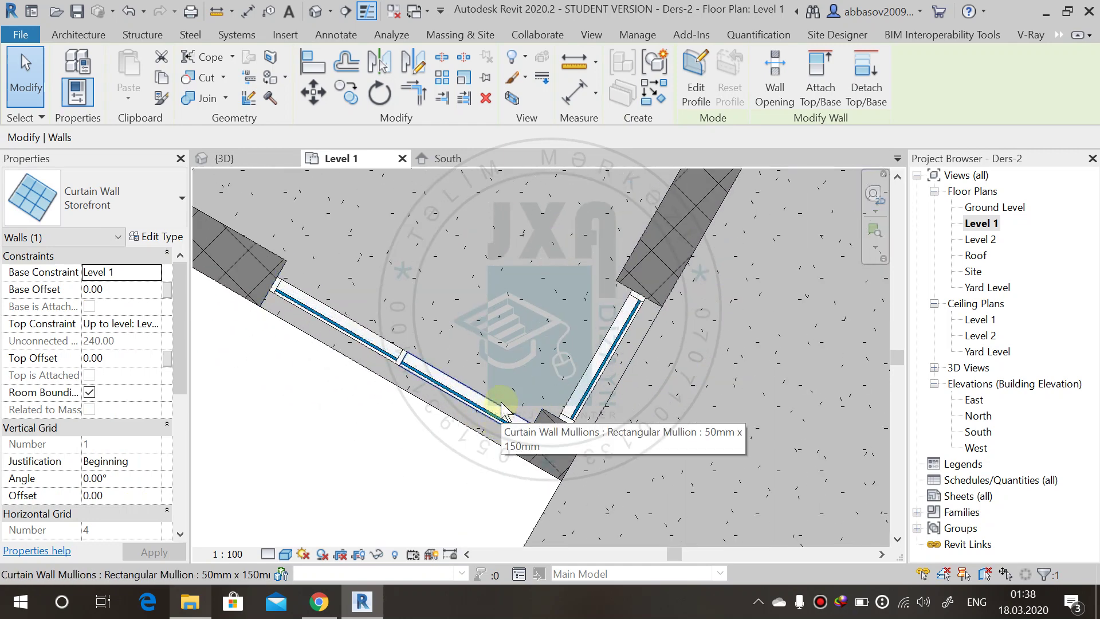
click(502, 410)
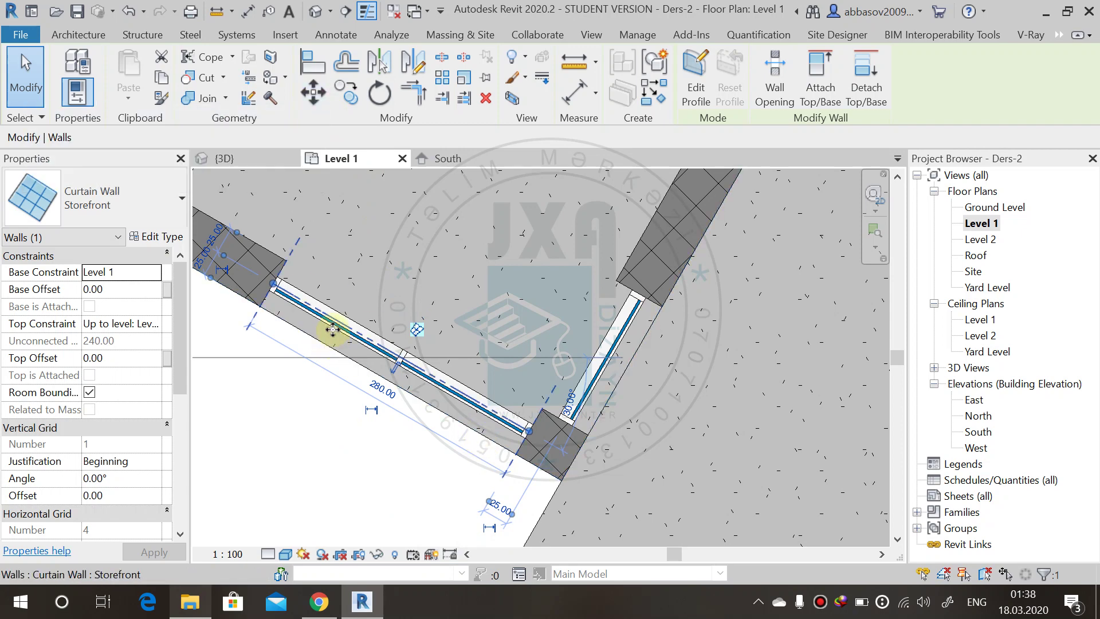
click(312, 95)
scroll(539, 493, up, 3)
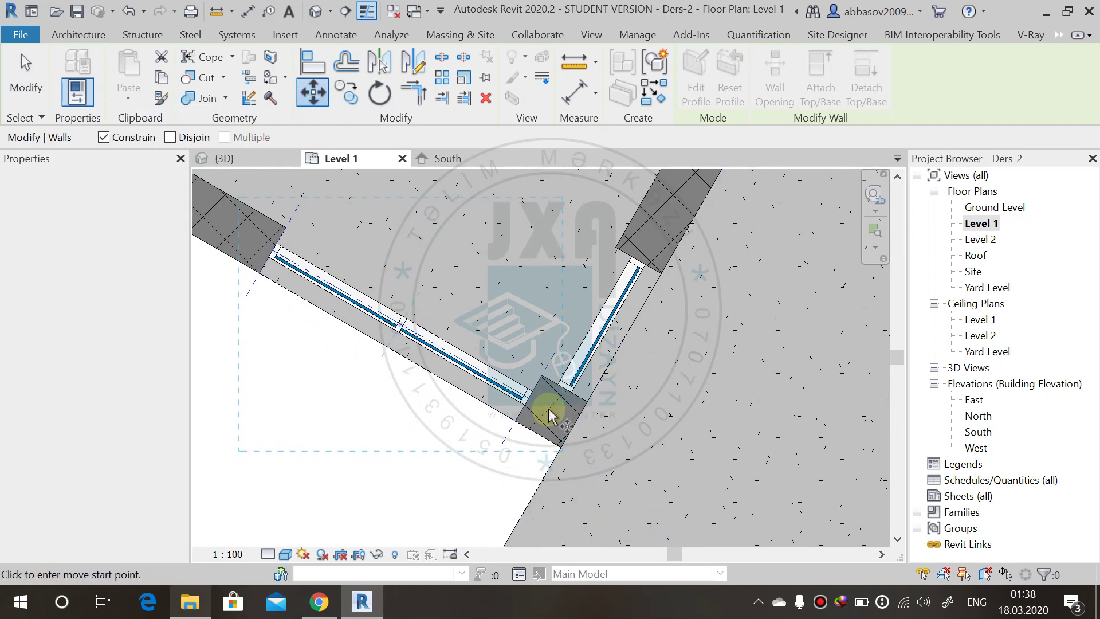
middle_drag(561, 387, 577, 275)
scroll(559, 312, up, 2)
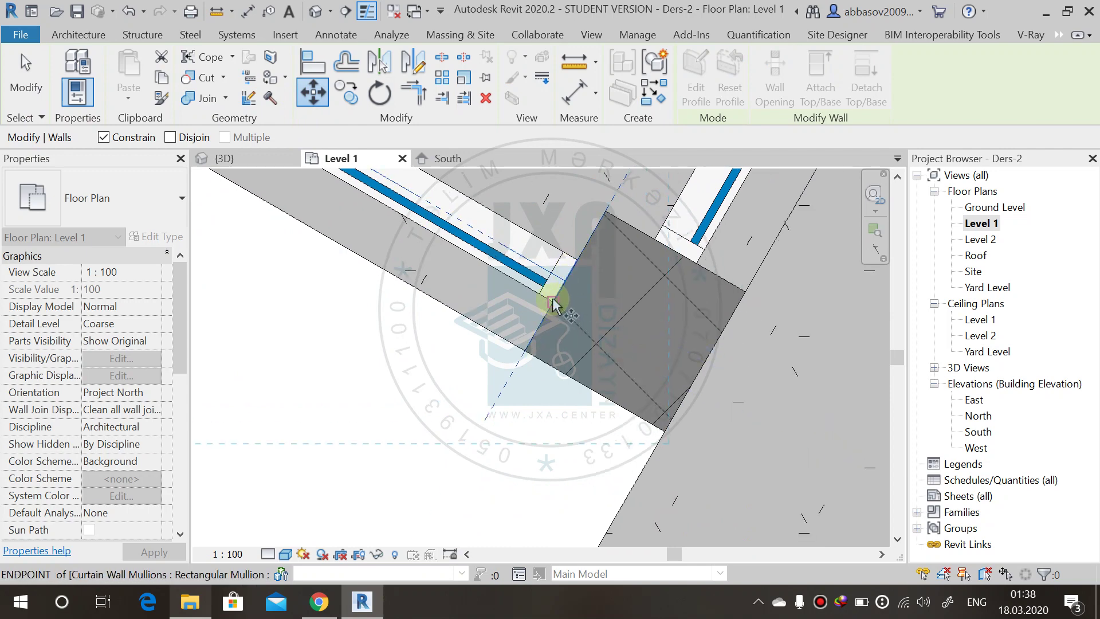
click(552, 304)
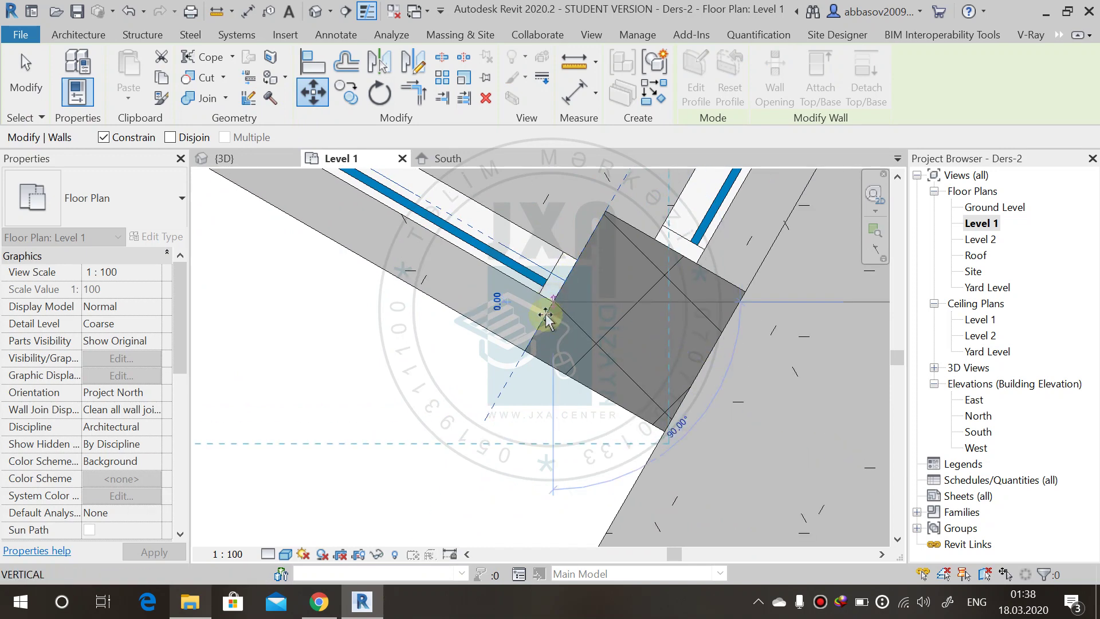
click(518, 346)
middle_drag(714, 253, 511, 405)
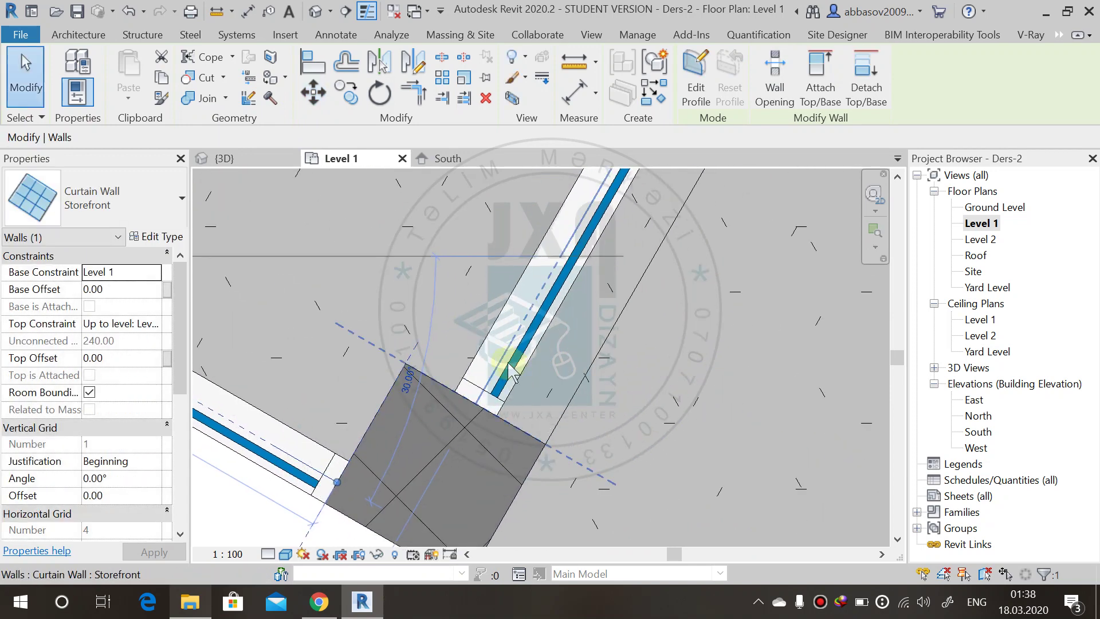
Step: Move the bedroom's southeast curtain wall outward so its outer mullion corner meets the exterior face of the corner wall
click(330, 90)
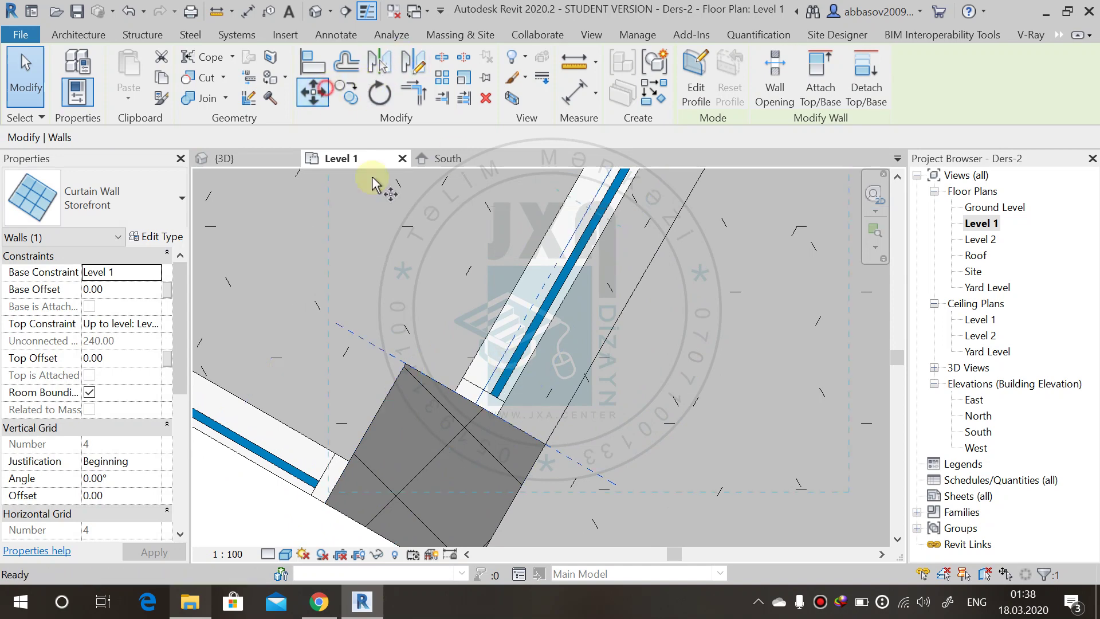
click(496, 413)
click(547, 442)
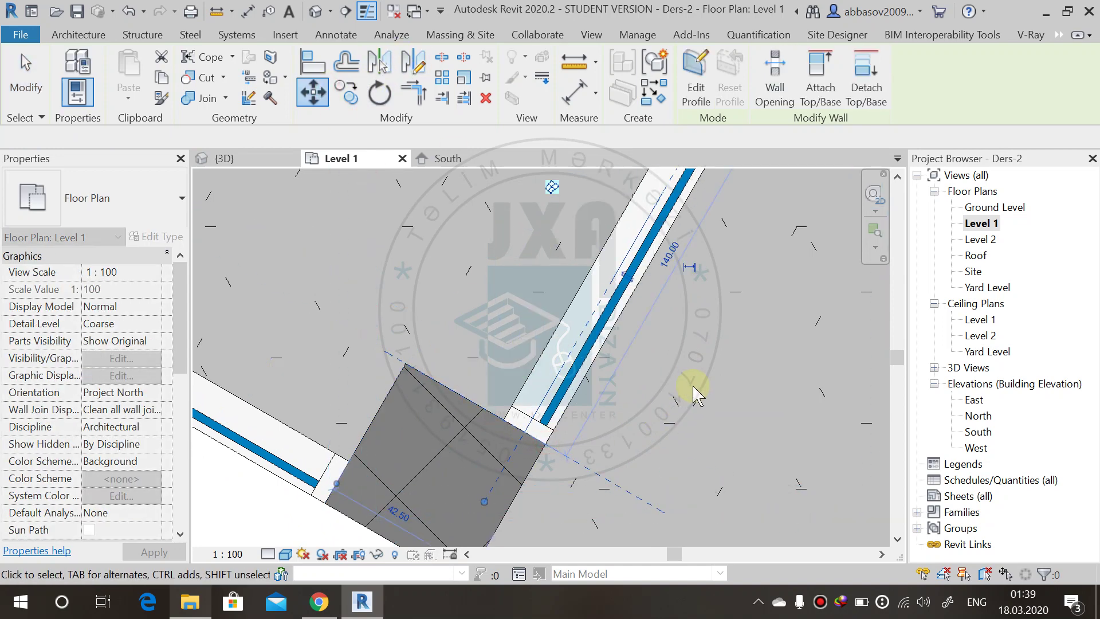
scroll(695, 393, down, 2)
click(707, 373)
Step: Move the hall's south curtain wall outward so its mullions sit flush with the exterior face of the adjoining walls
scroll(707, 374, down, 2)
middle_drag(766, 325, 390, 558)
middle_drag(578, 217, 478, 387)
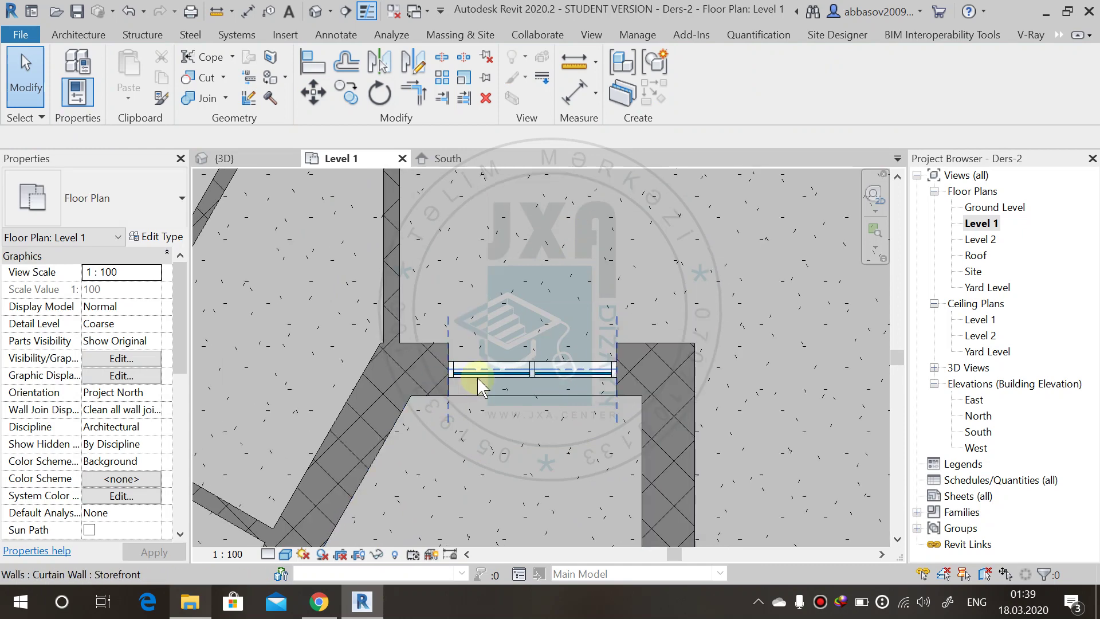
click(479, 379)
key(m)
key(v)
scroll(444, 358, up, 2)
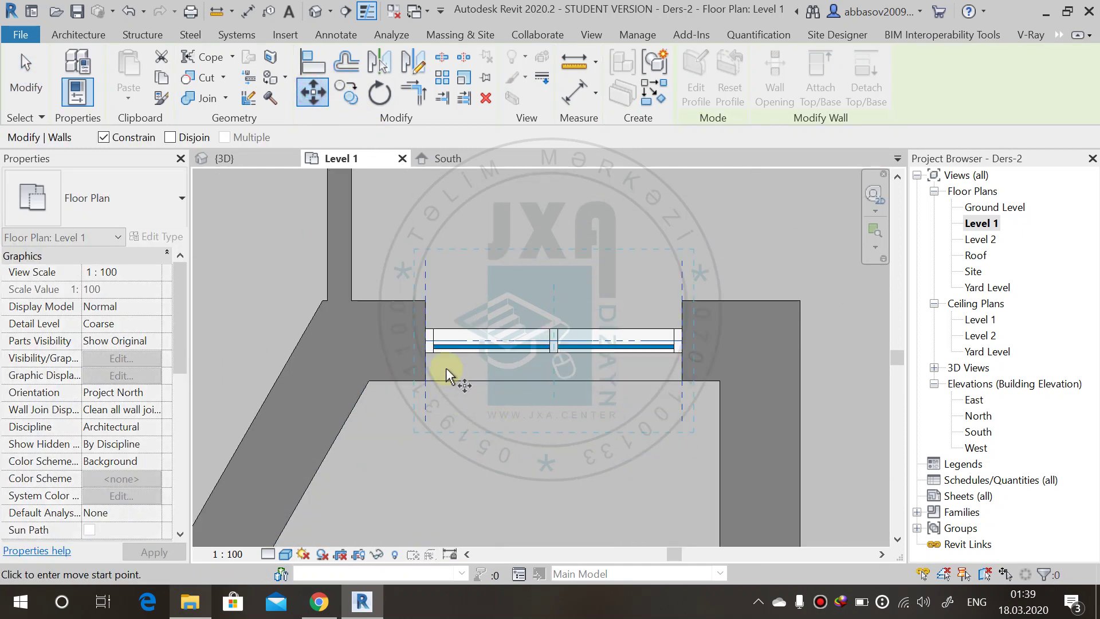
click(430, 378)
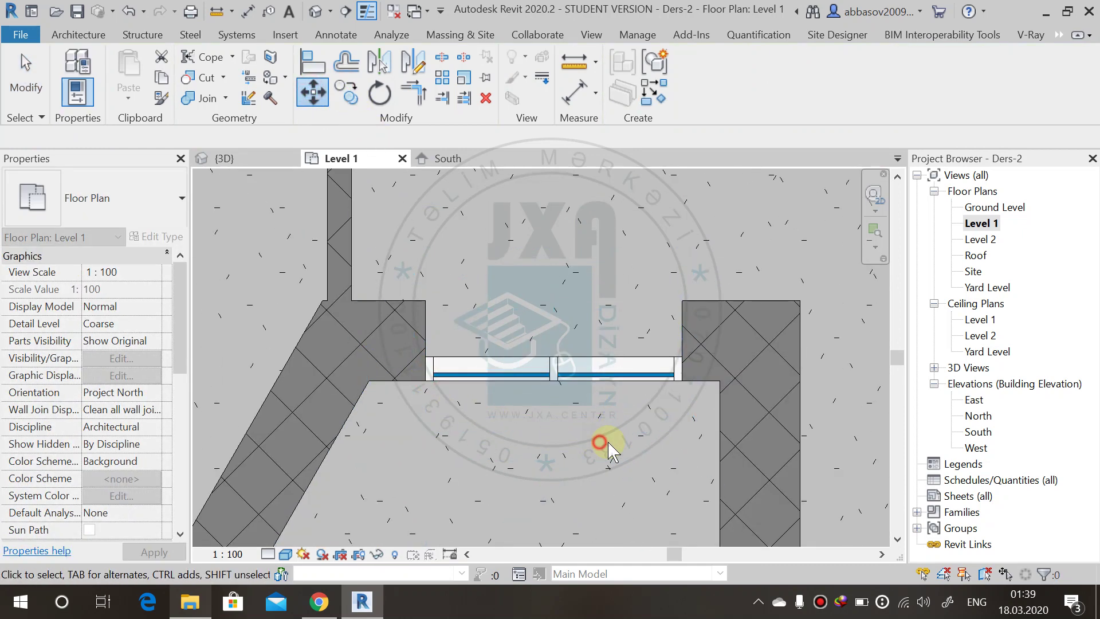
scroll(609, 442, up, 5)
scroll(567, 386, down, 3)
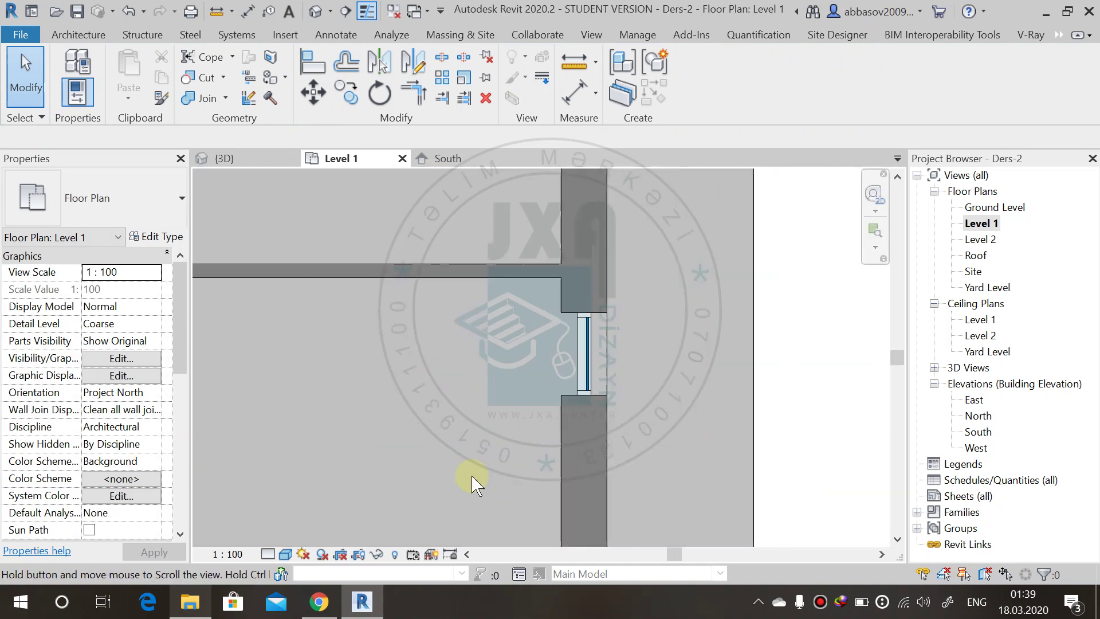
Step: Move both curtain walls of the east wing's east side outward together to the exterior face of the corner wall
click(578, 366)
middle_drag(594, 400, 567, 492)
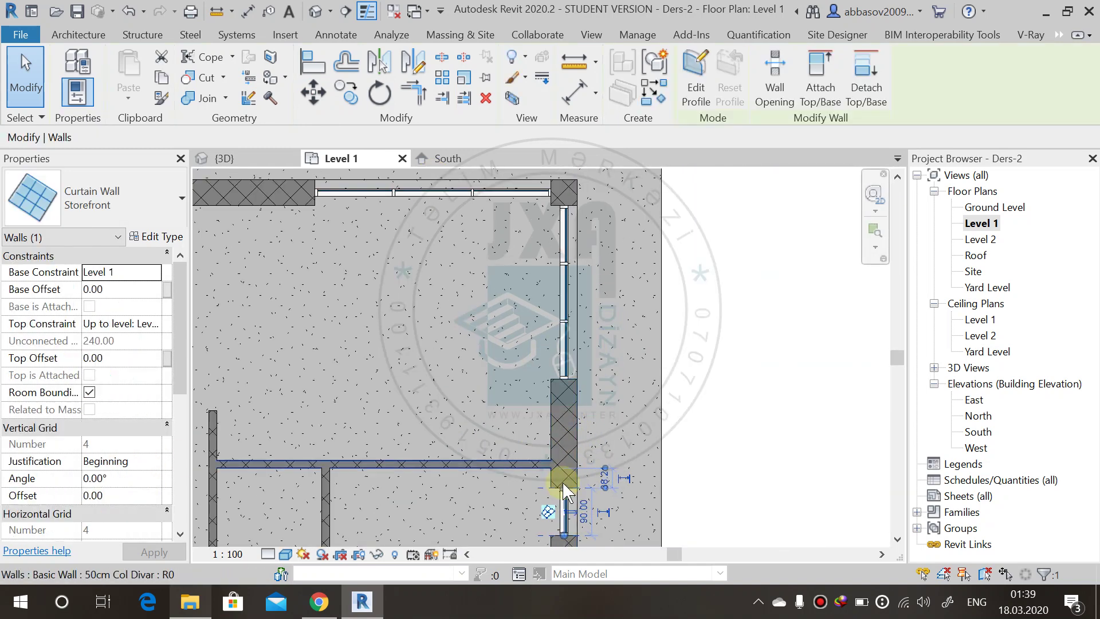
ctrl+click(567, 350)
middle_drag(568, 227, 526, 349)
scroll(392, 237, up, 1)
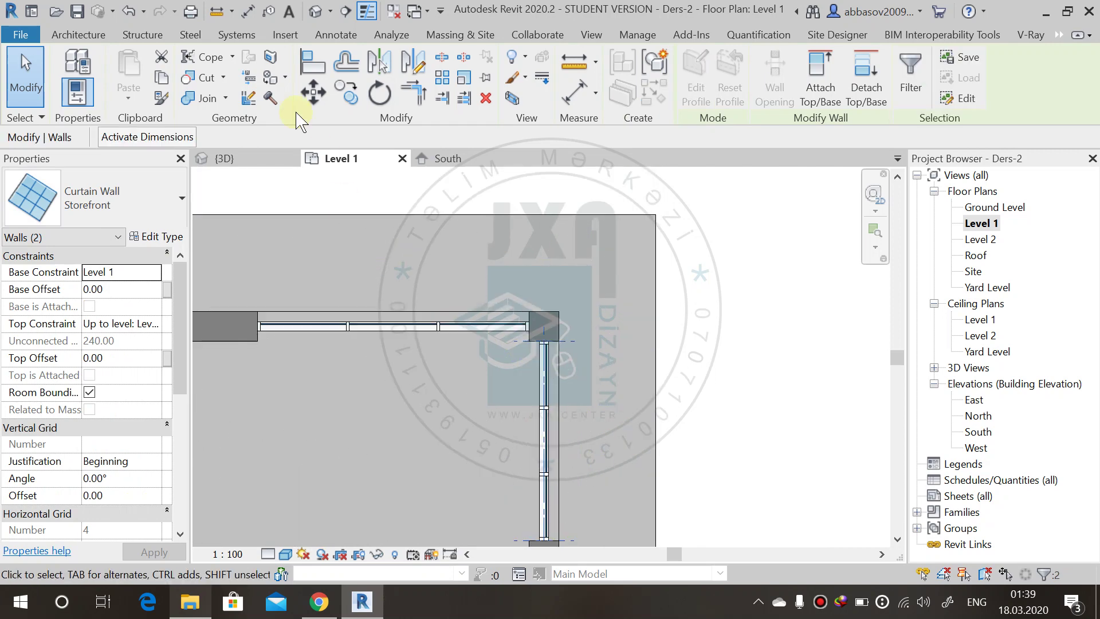
click(313, 93)
scroll(544, 338, up, 5)
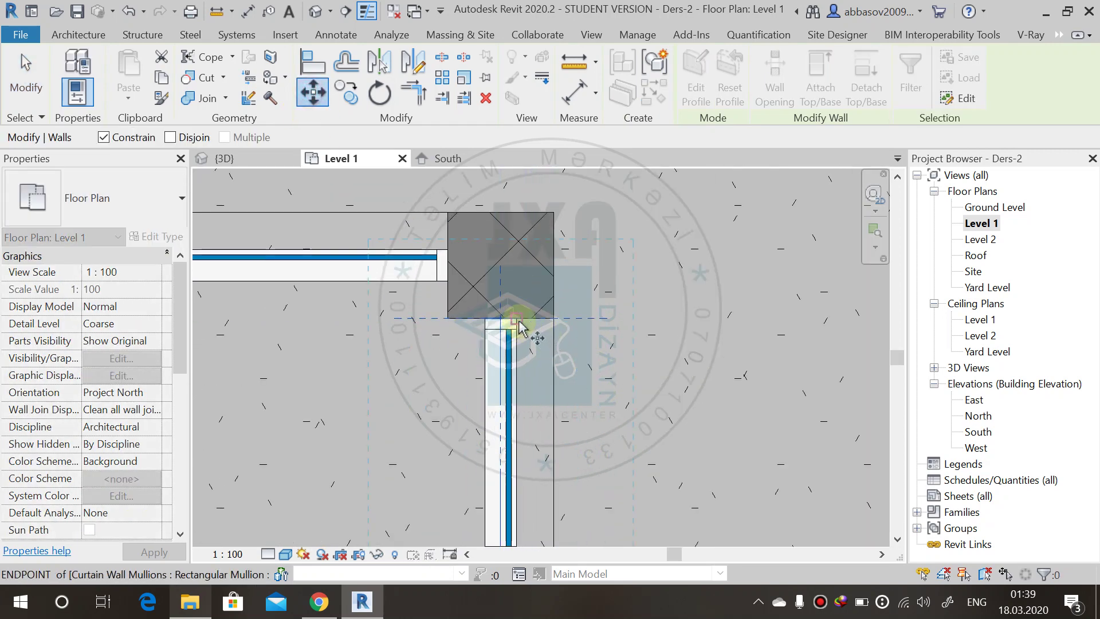
click(556, 320)
scroll(623, 402, down, 3)
Step: Move the 450-long curtain wall on the east wing's north side outward to the exterior wall face
middle_drag(623, 401, 695, 359)
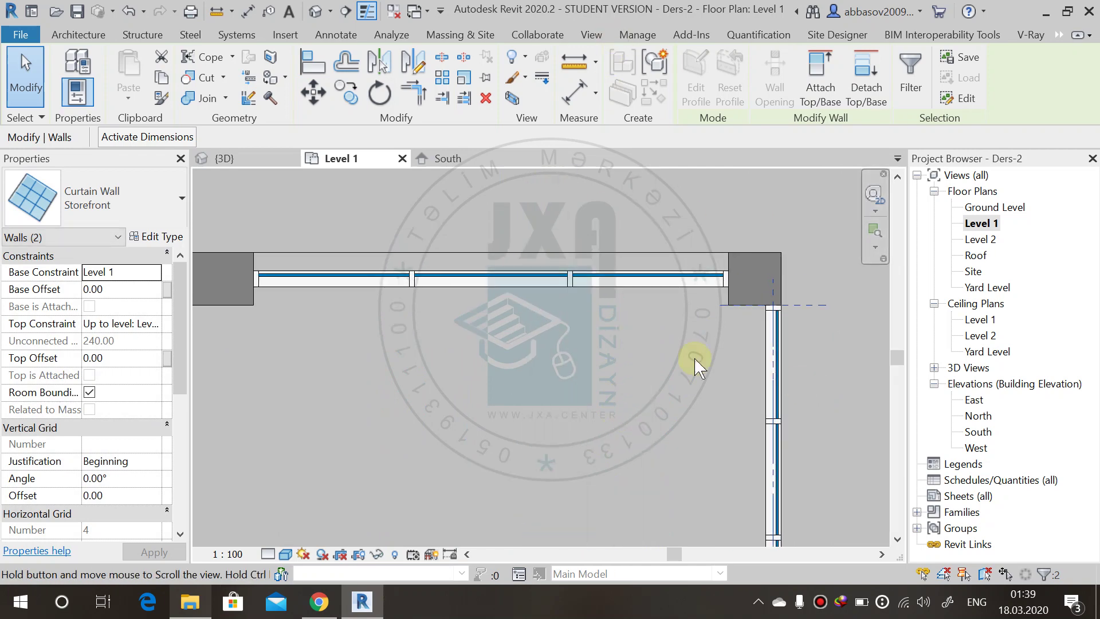
click(408, 281)
click(313, 92)
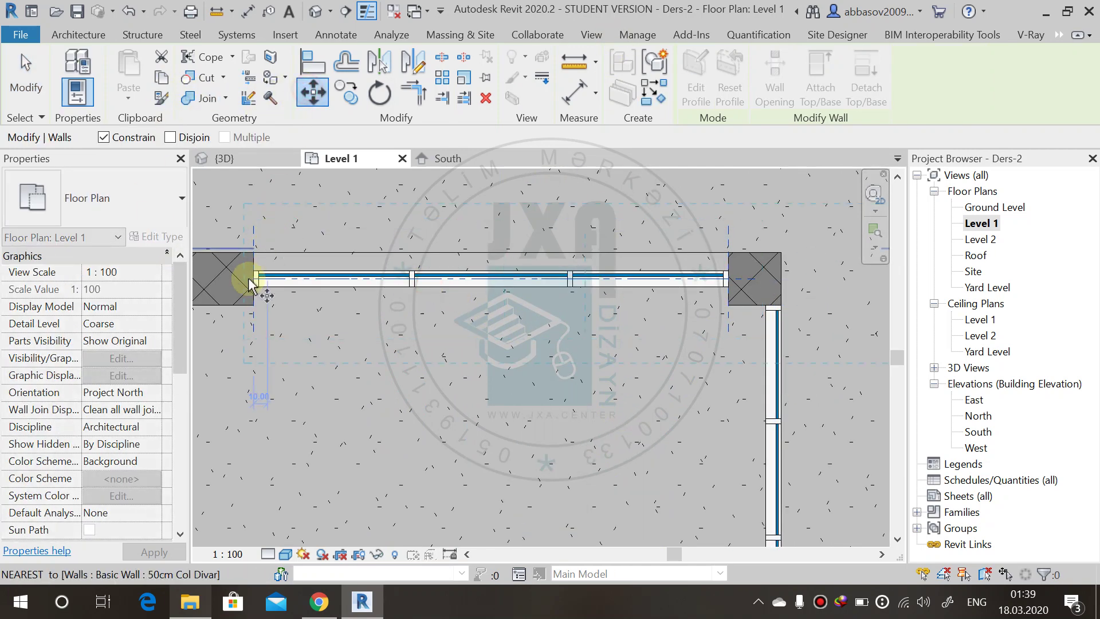
scroll(249, 282, up, 2)
click(254, 246)
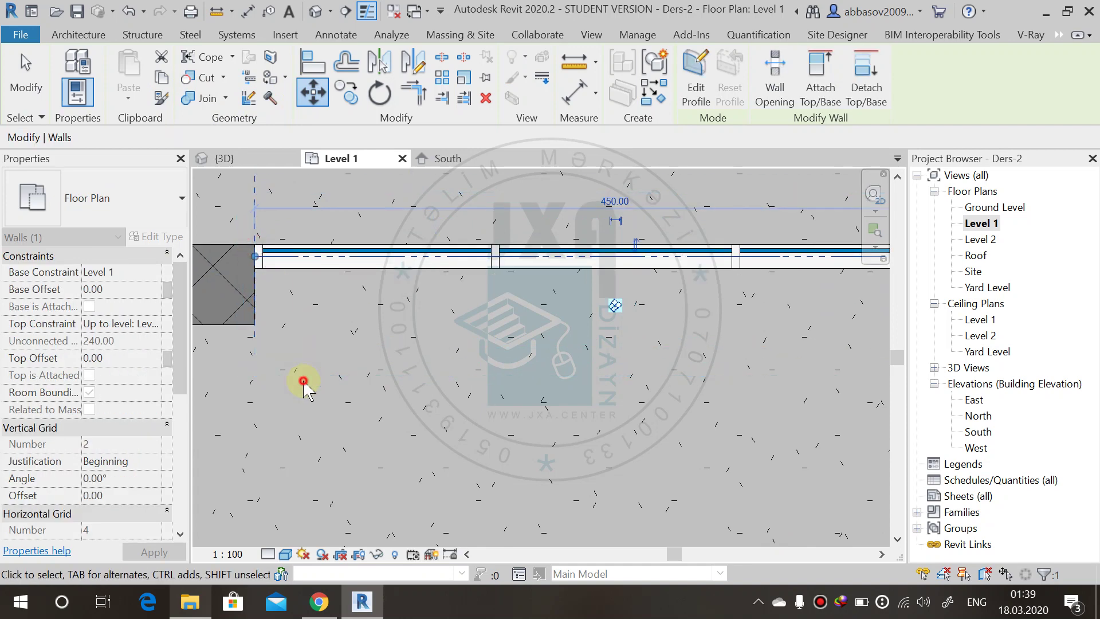
key(Escape)
scroll(295, 376, down, 5)
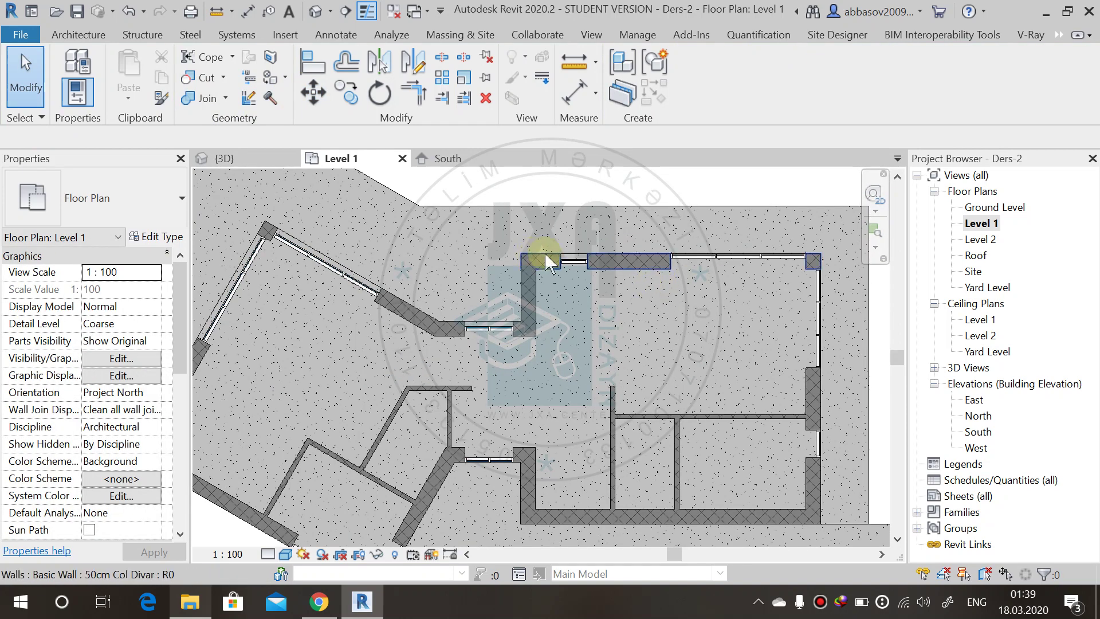
Step: Move the 90-long curtain wall in the east wing's north wall 17.5 outward to the exterior wall face
scroll(564, 258, up, 2)
click(585, 264)
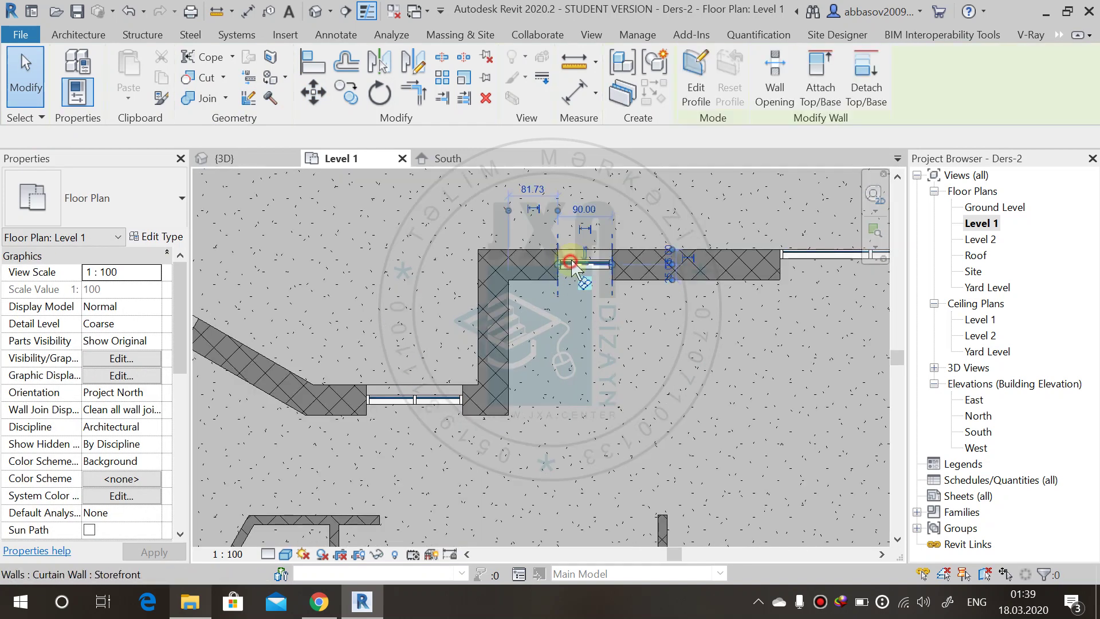
click(316, 99)
scroll(623, 245, up, 2)
middle_drag(622, 245, 475, 144)
middle_click(497, 157)
middle_drag(379, 195, 455, 376)
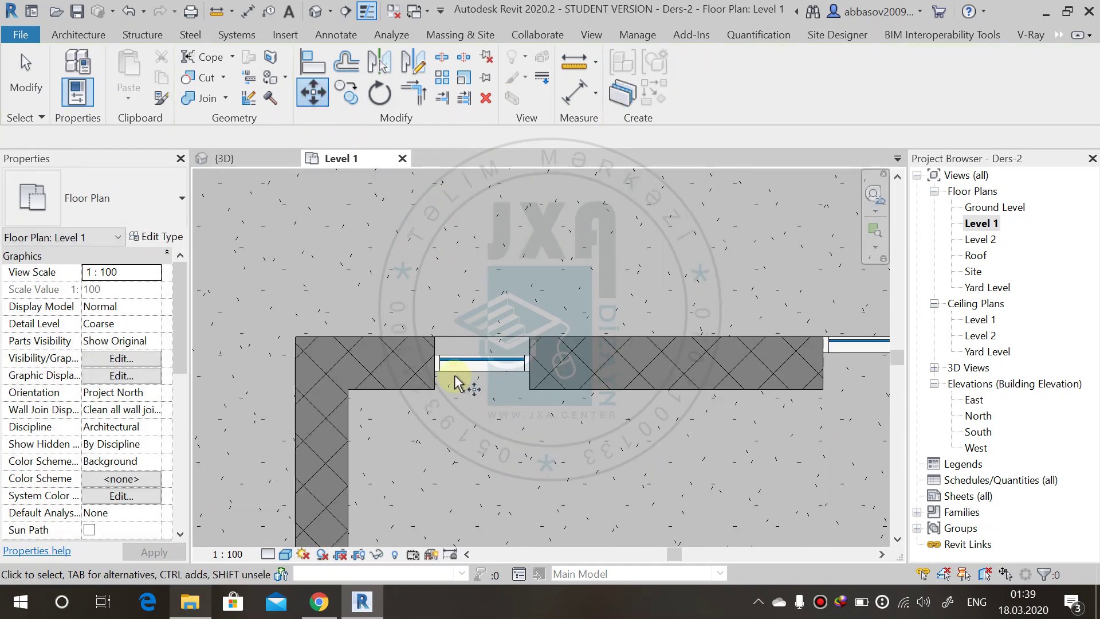
scroll(456, 383, up, 2)
click(457, 371)
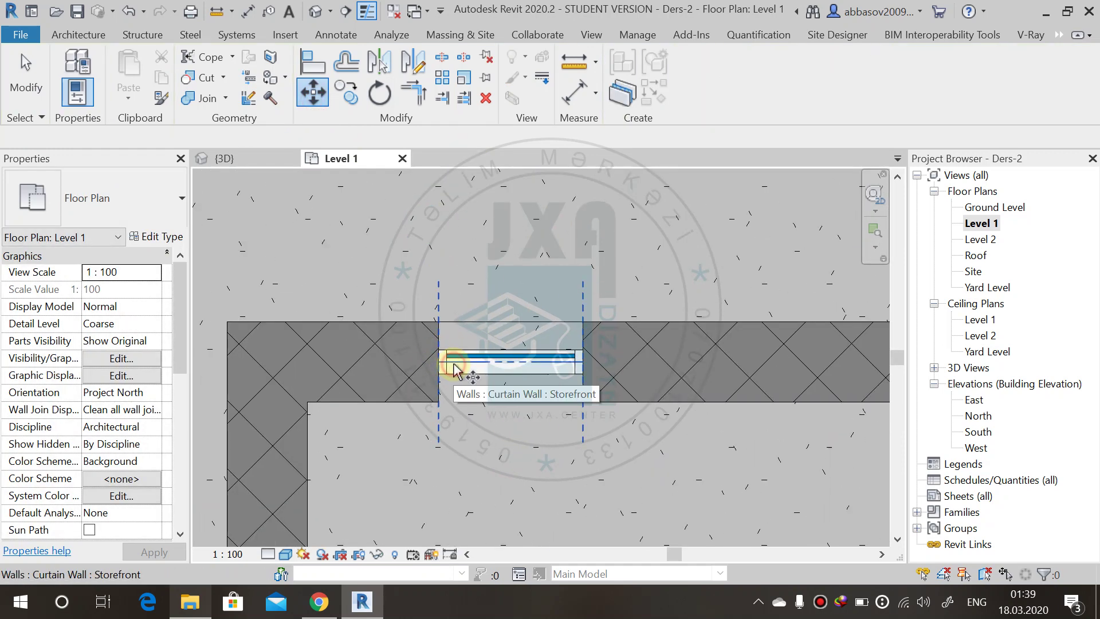
click(436, 350)
click(435, 321)
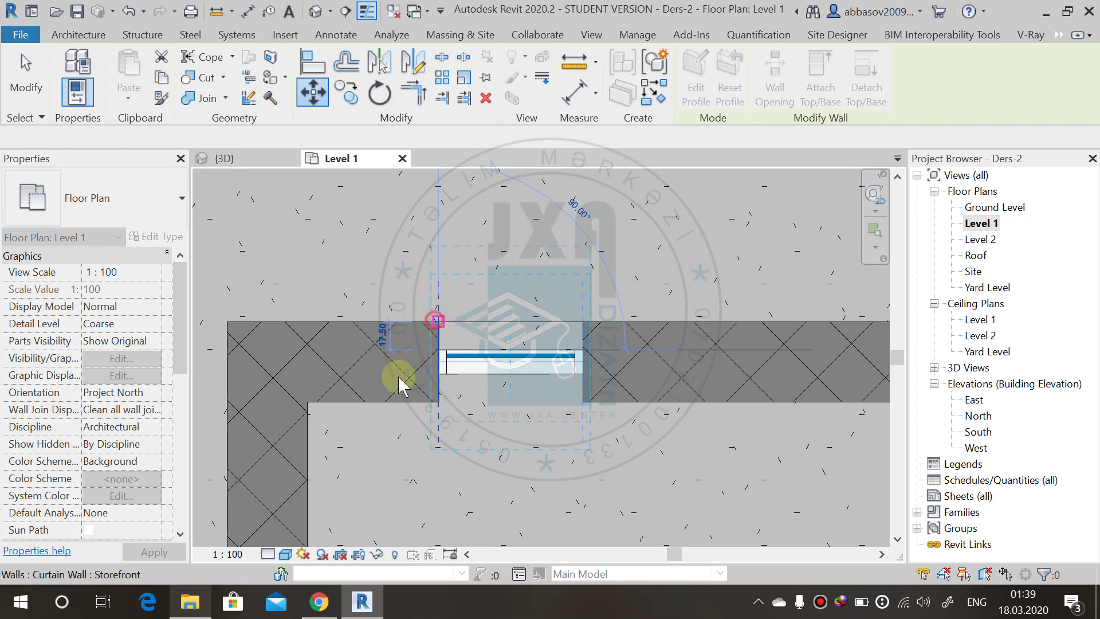
Step: Move the hall's 160-long north curtain wall outward to the exterior face of the adjoining walls
scroll(396, 383, down, 3)
middle_drag(319, 398, 815, 240)
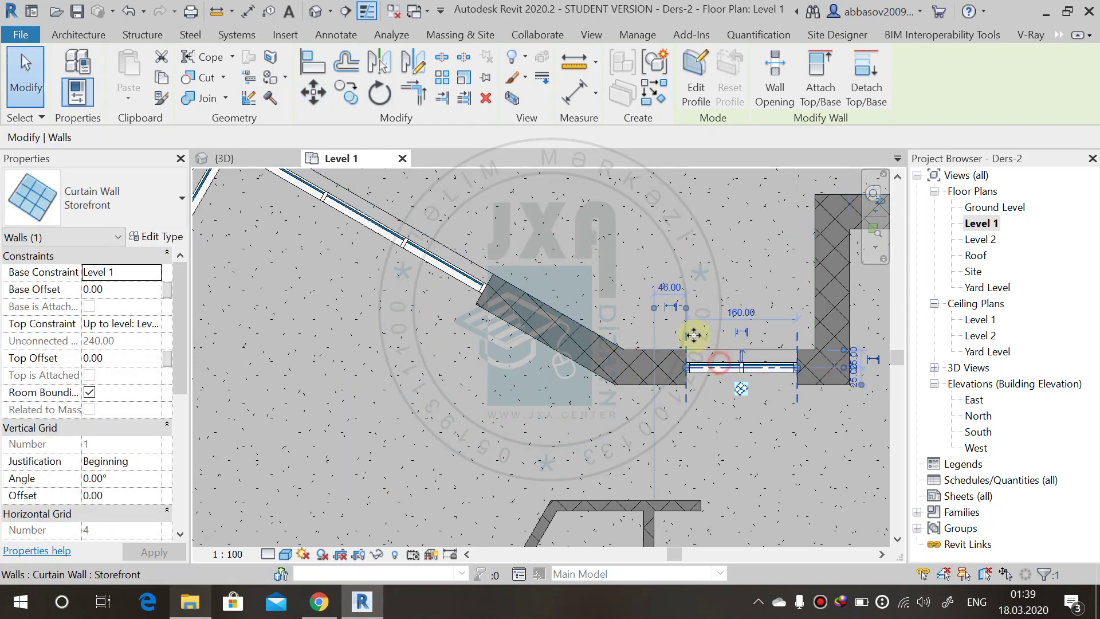
click(313, 92)
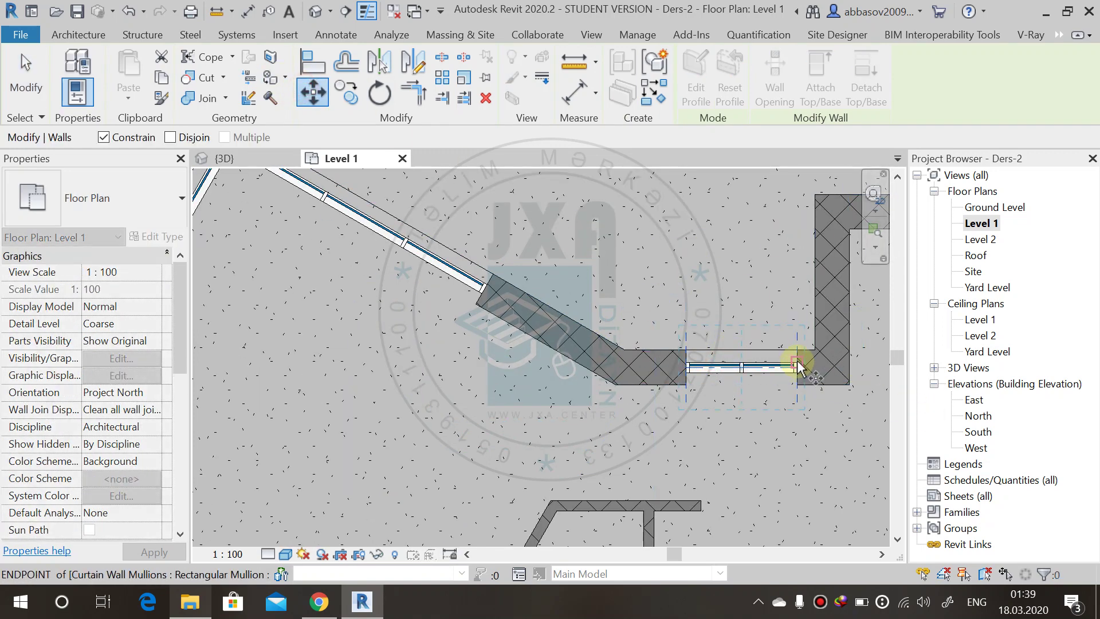
key(Escape)
key(Escape)
scroll(663, 417, down, 3)
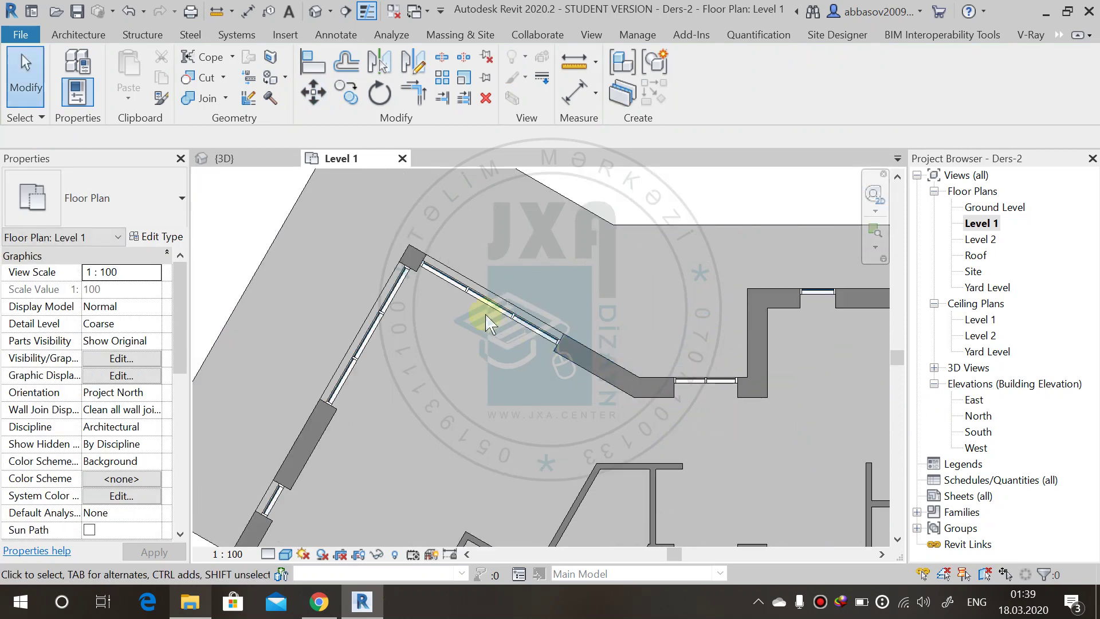
Step: Move the west wing's northeast curtain wall 17.5 outward to the exterior corner of the adjoining wall
click(482, 297)
key(m)
key(v)
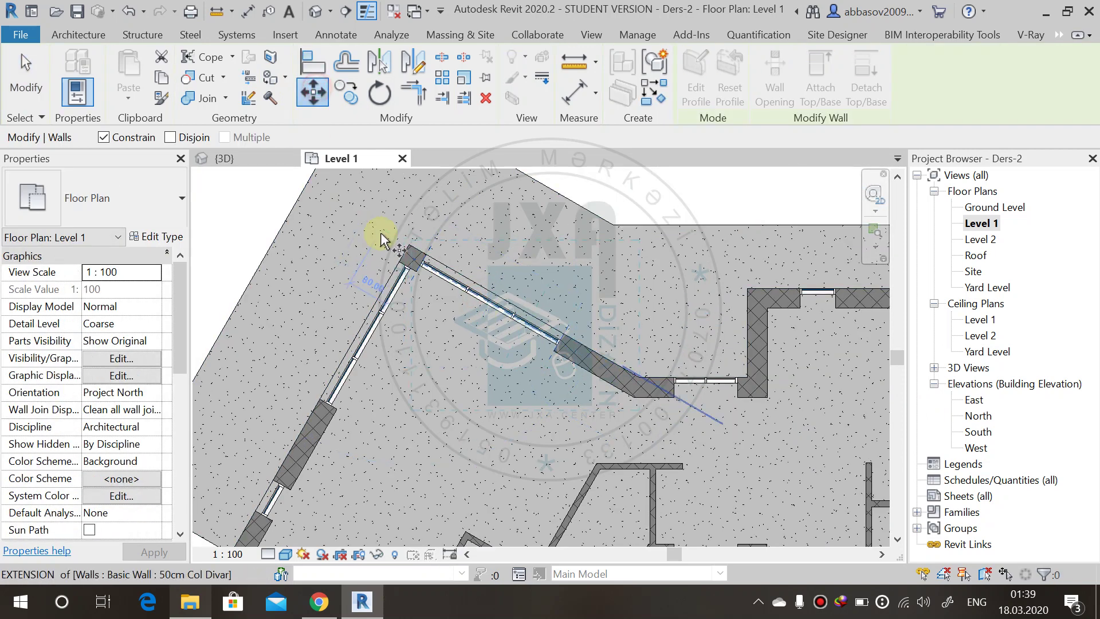
scroll(483, 292, up, 3)
scroll(483, 291, up, 1)
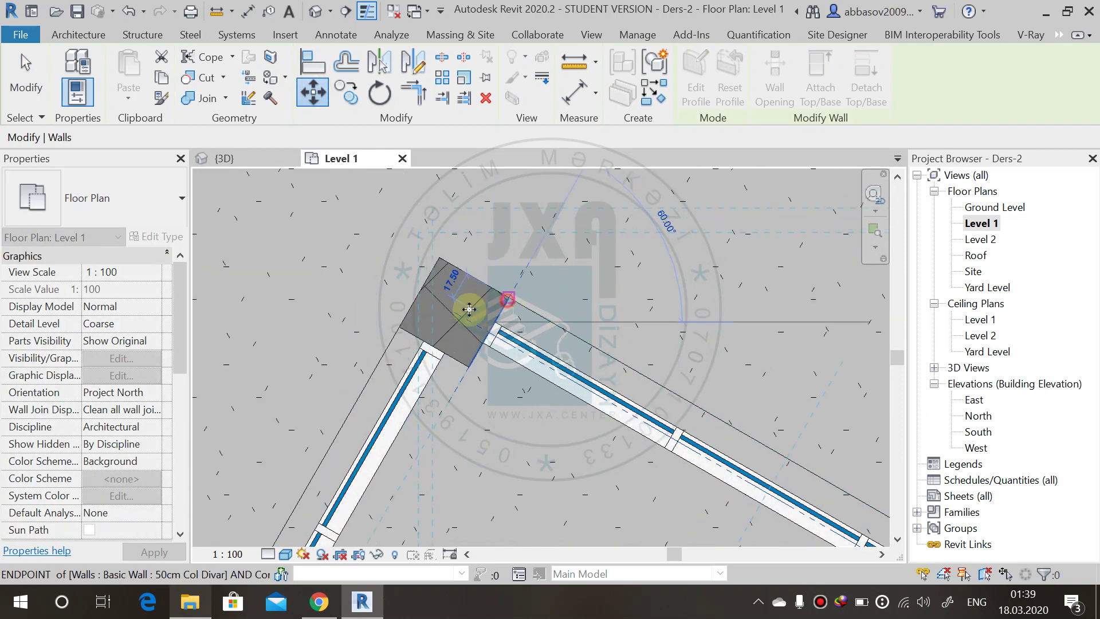
Step: Move the long curtain wall on the west wing's northwest side outward to the wall's exterior corner
click(427, 358)
scroll(408, 373, down, 2)
middle_drag(377, 447, 655, 105)
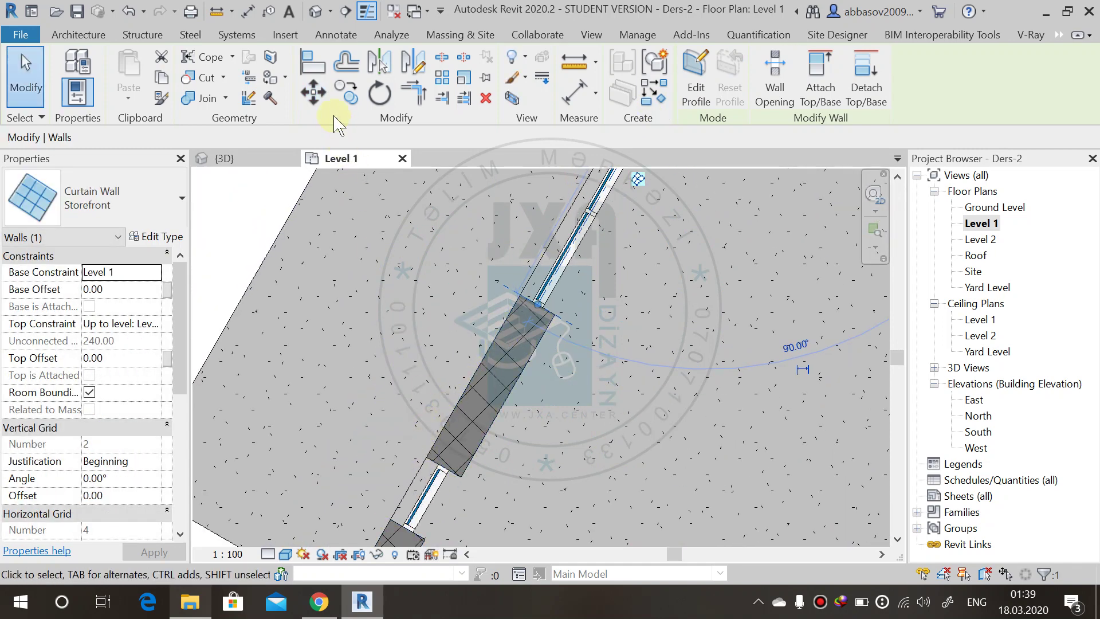
click(320, 101)
scroll(527, 287, up, 2)
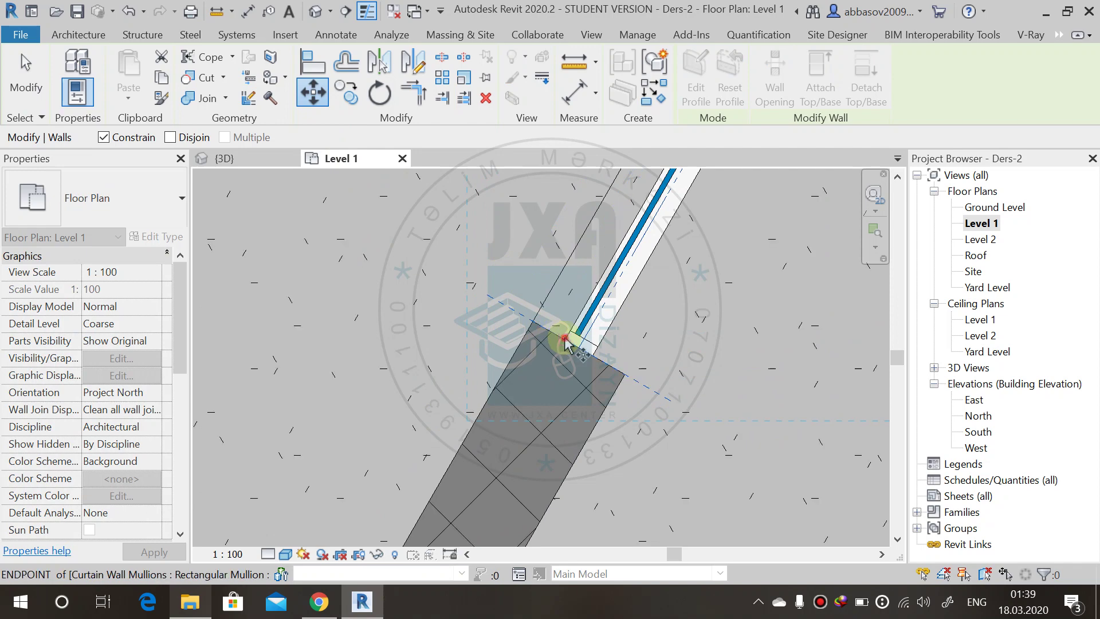
click(536, 320)
Step: Move the short curtain wall on the west wing's northwest side outward to the exterior corner of the adjoining wall
middle_drag(516, 415, 630, 148)
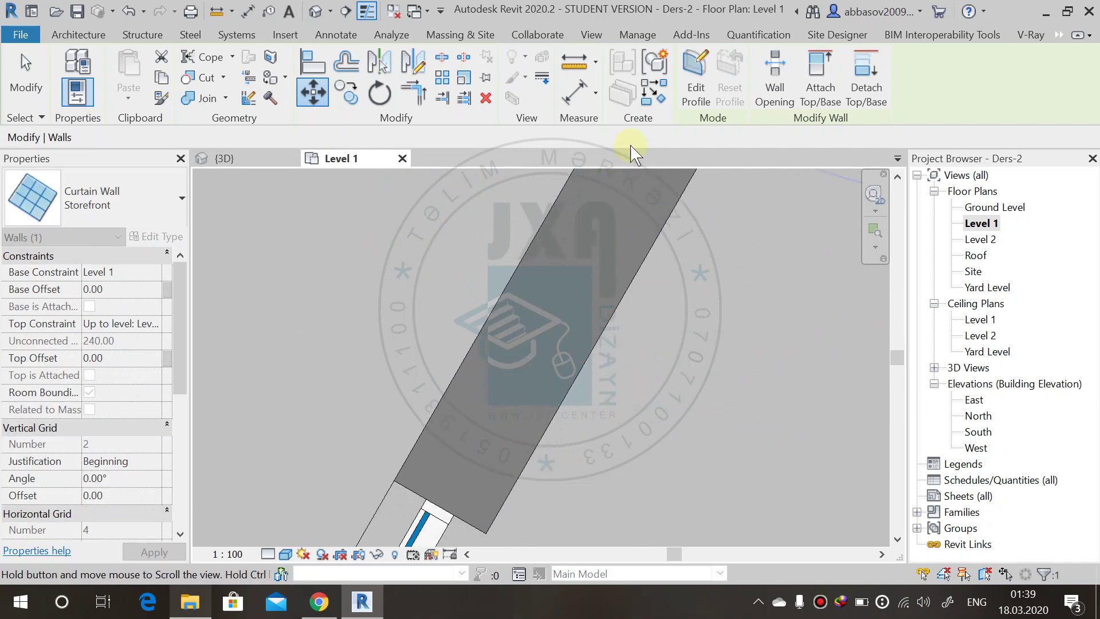
click(440, 509)
click(311, 101)
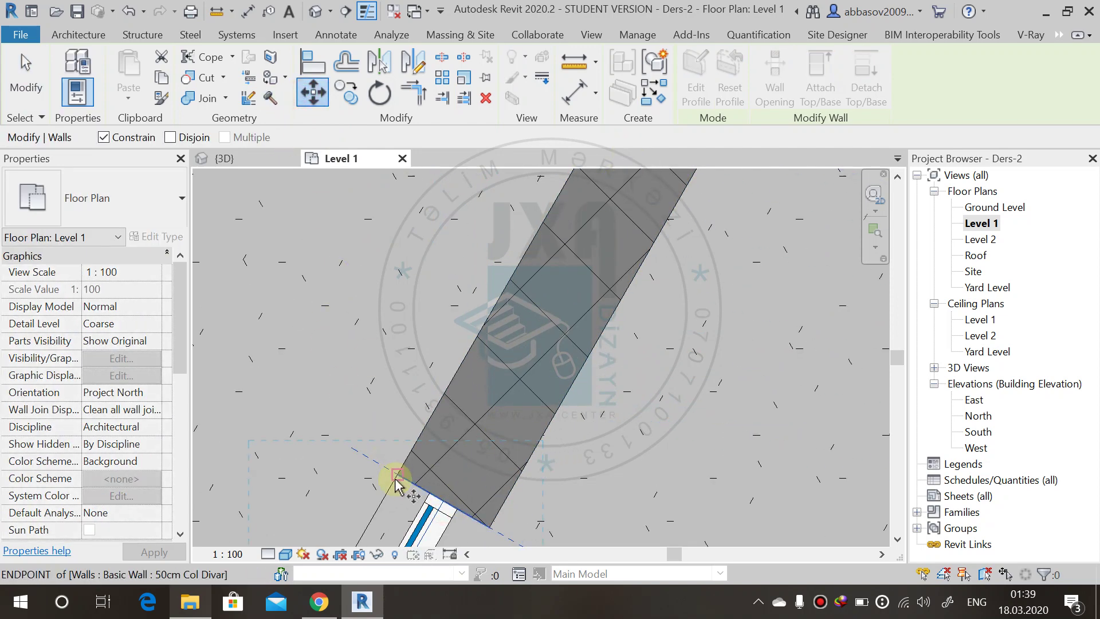
click(394, 469)
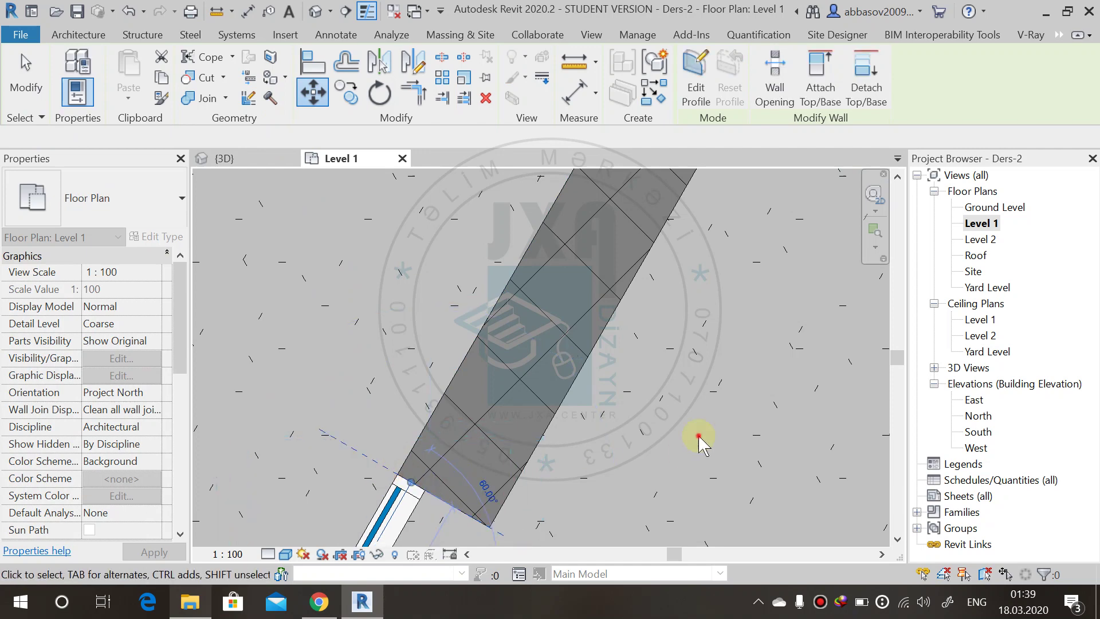
click(698, 438)
Step: Inspect the Level 1 glazing in plan and 3D, and glance at the curtain wall images in Chrome before returning to Revit
scroll(675, 328, down, 5)
scroll(727, 320, down, 3)
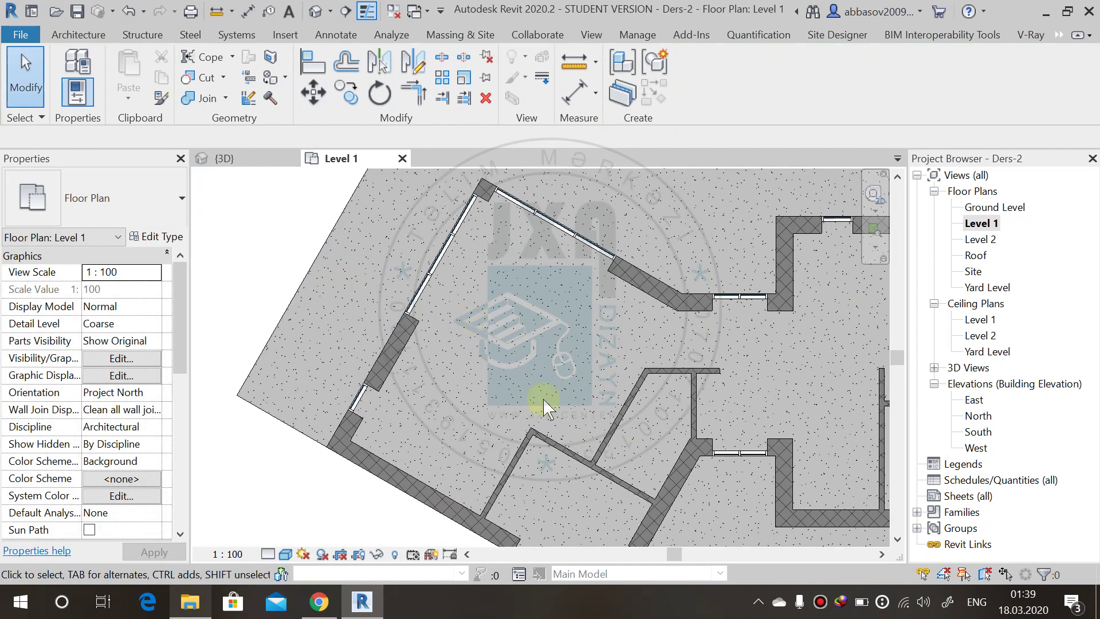
scroll(453, 410, up, 2)
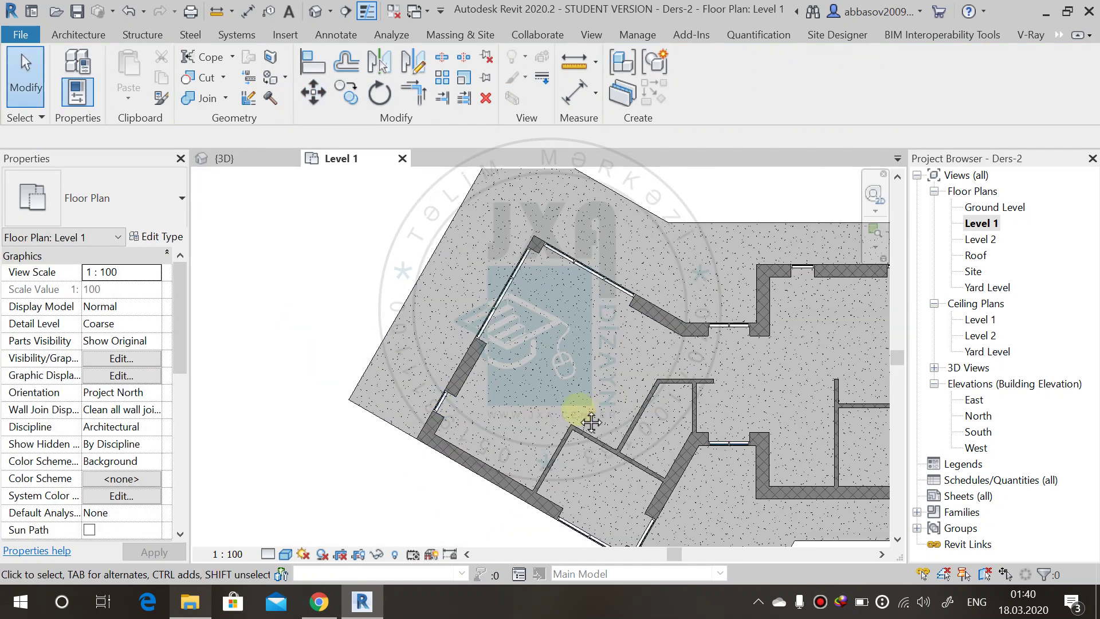
middle_drag(582, 417, 406, 368)
middle_drag(629, 386, 573, 360)
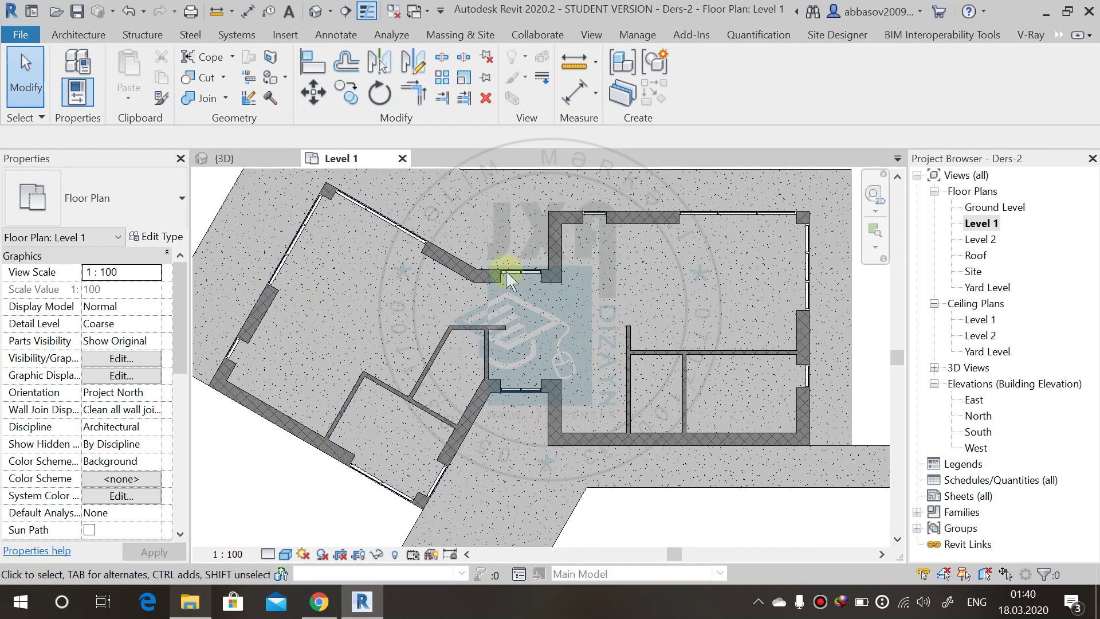
click(315, 11)
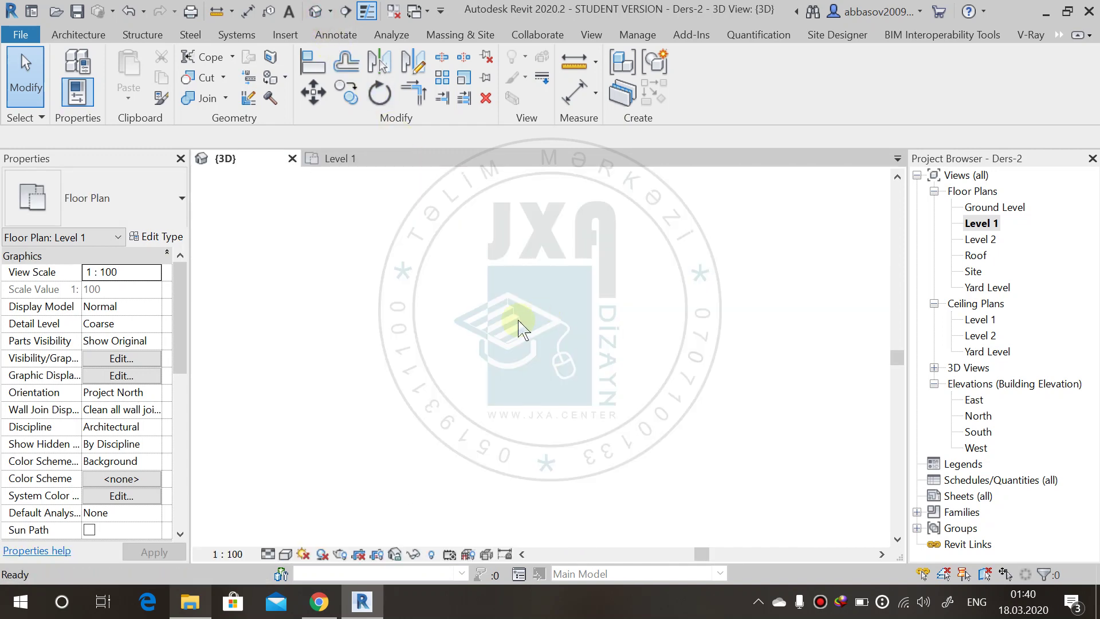
shift+middle_drag(565, 506, 525, 523)
key(alt+Tab)
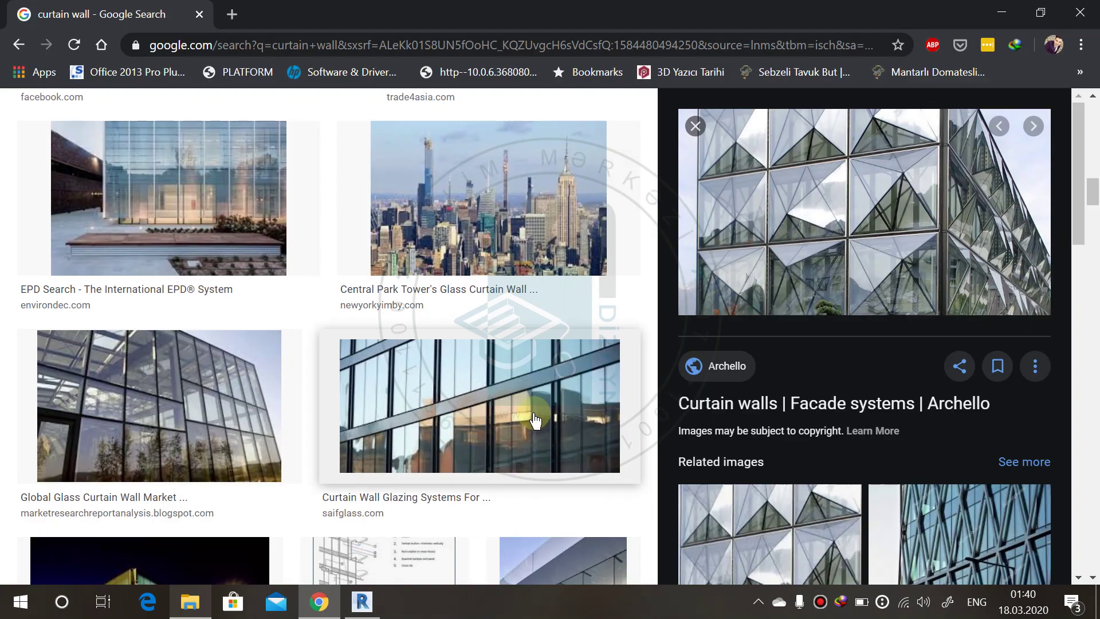
click(354, 604)
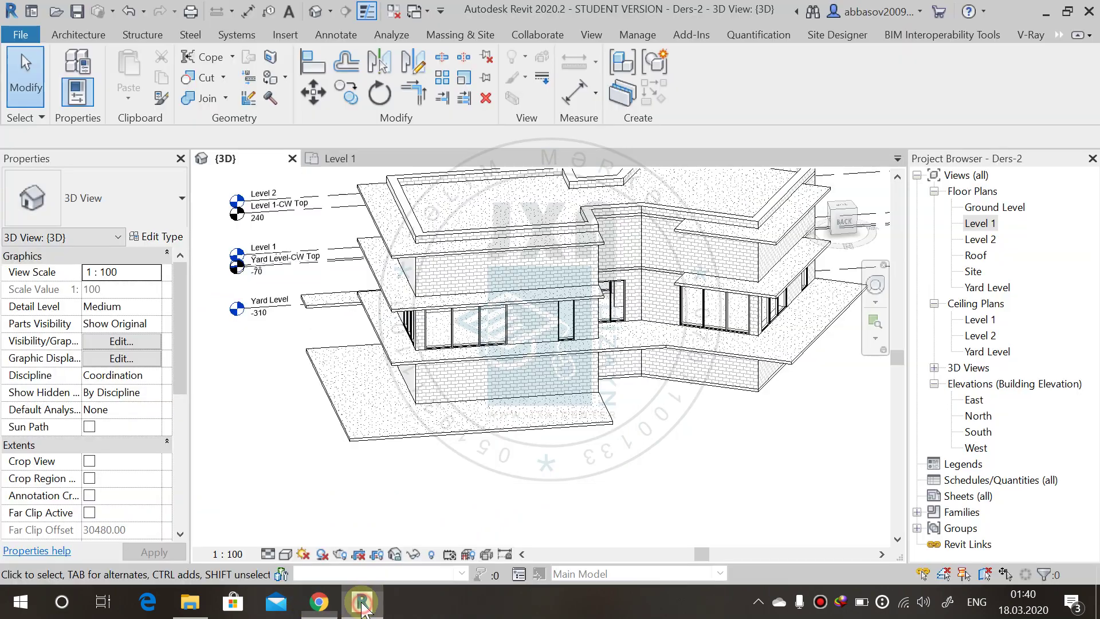
Step: Reopen the Level 1 floor plan and view the modelled floor together with the First Floor reference plan below it
double_click(993, 223)
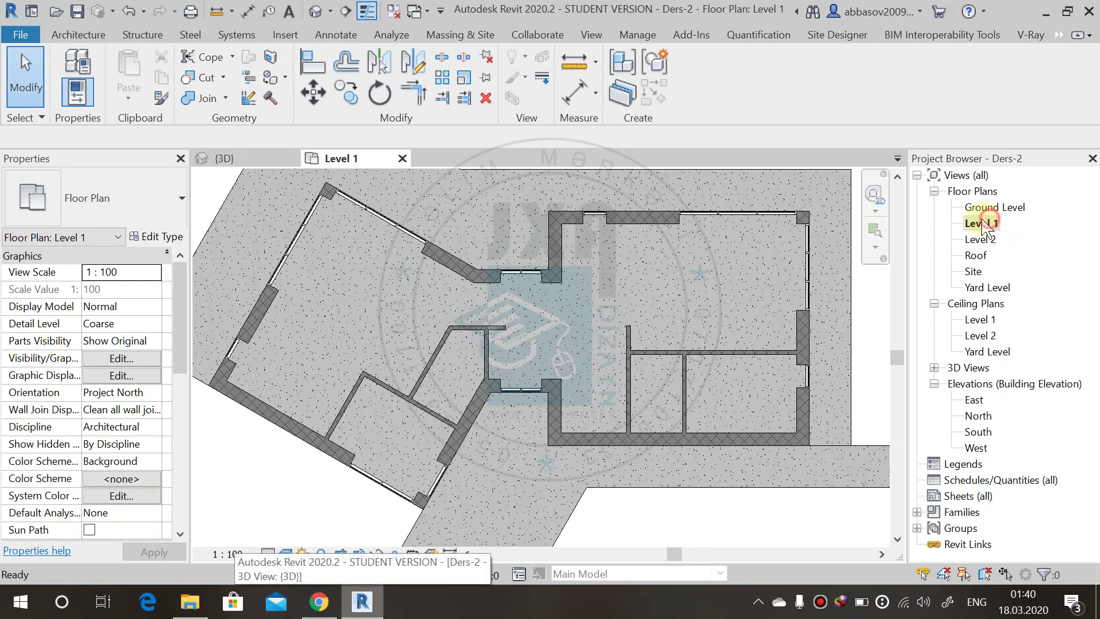
middle_drag(600, 293, 598, 171)
scroll(596, 178, down, 2)
middle_drag(619, 370, 529, 339)
scroll(551, 378, down, 2)
middle_drag(527, 413, 515, 460)
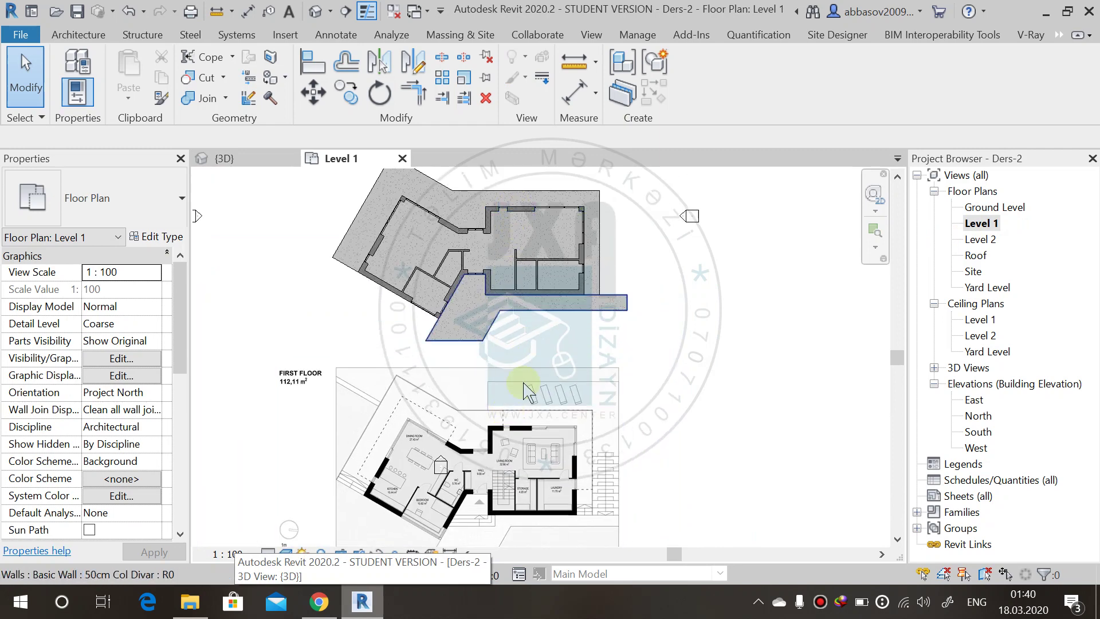
Step: Shorten the long curtain wall on the east wing's east side from its south end to about 305 cm
scroll(567, 218, up, 2)
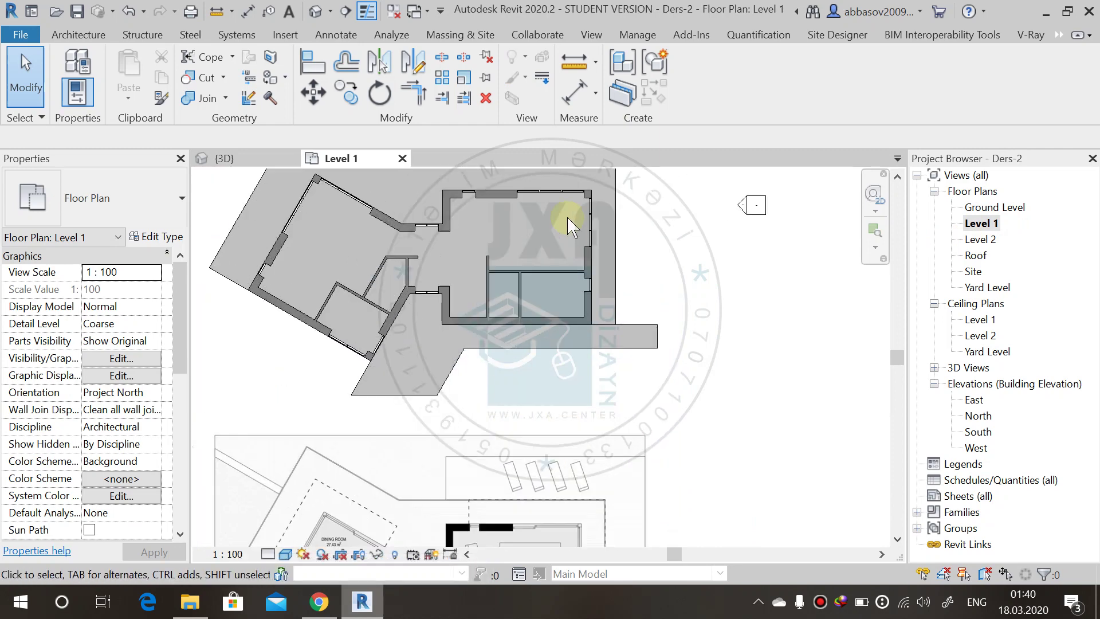
scroll(536, 344, up, 4)
click(516, 342)
scroll(516, 342, up, 2)
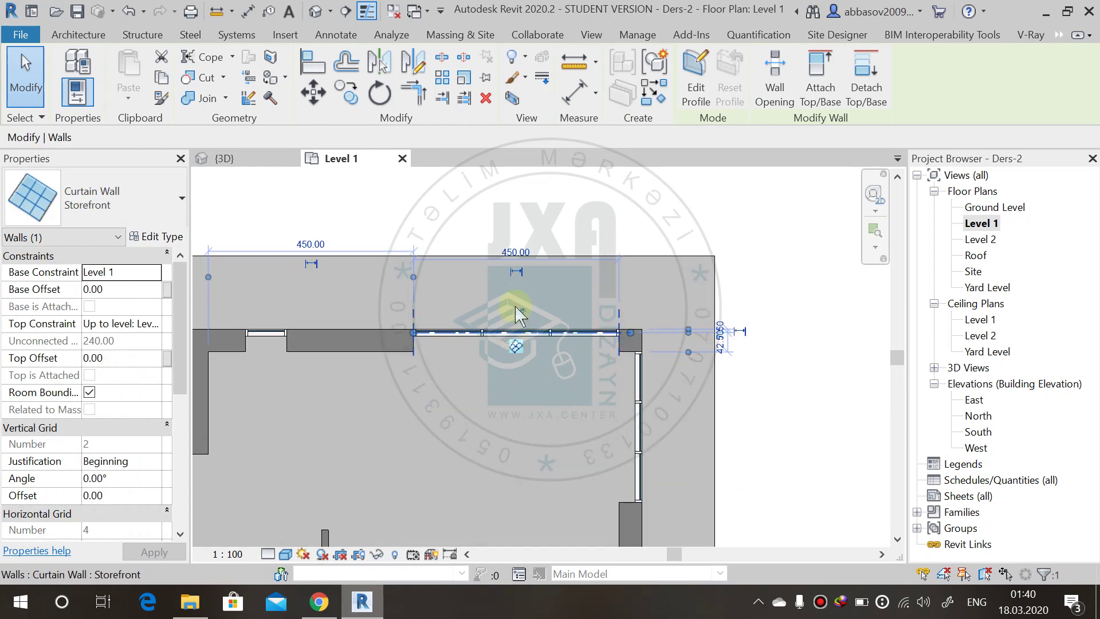
click(629, 424)
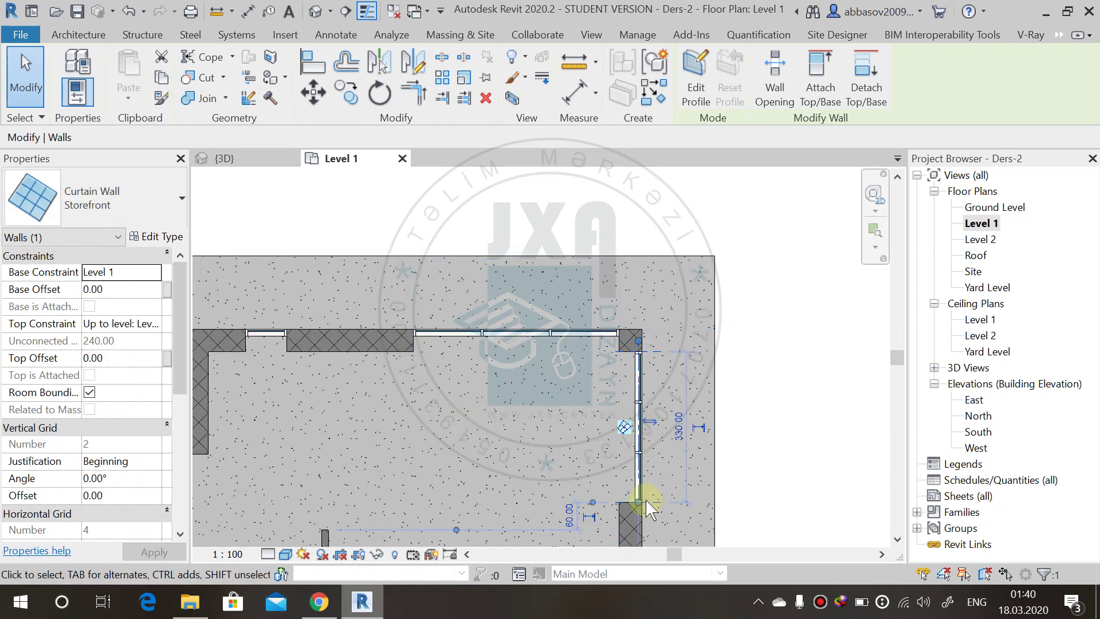
drag(638, 501, 638, 496)
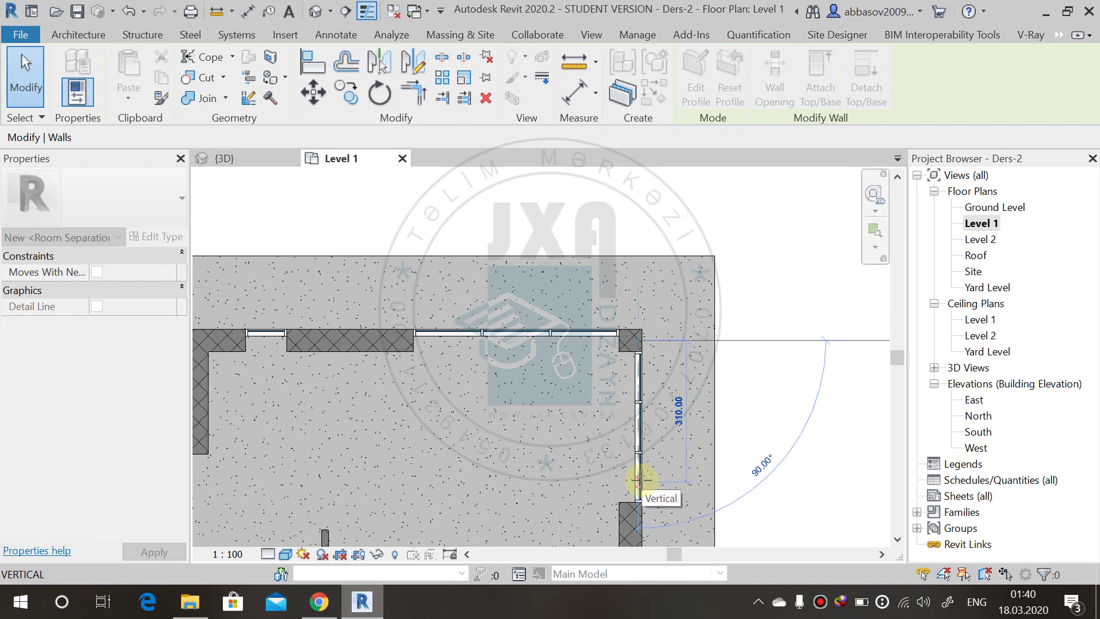
drag(640, 478, 640, 478)
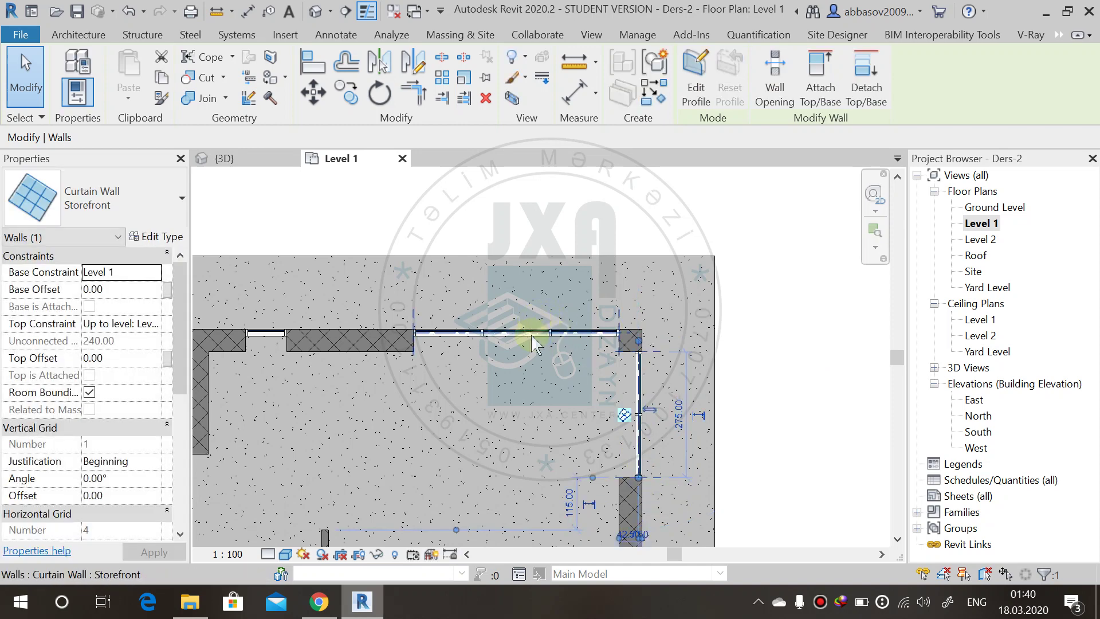
click(533, 334)
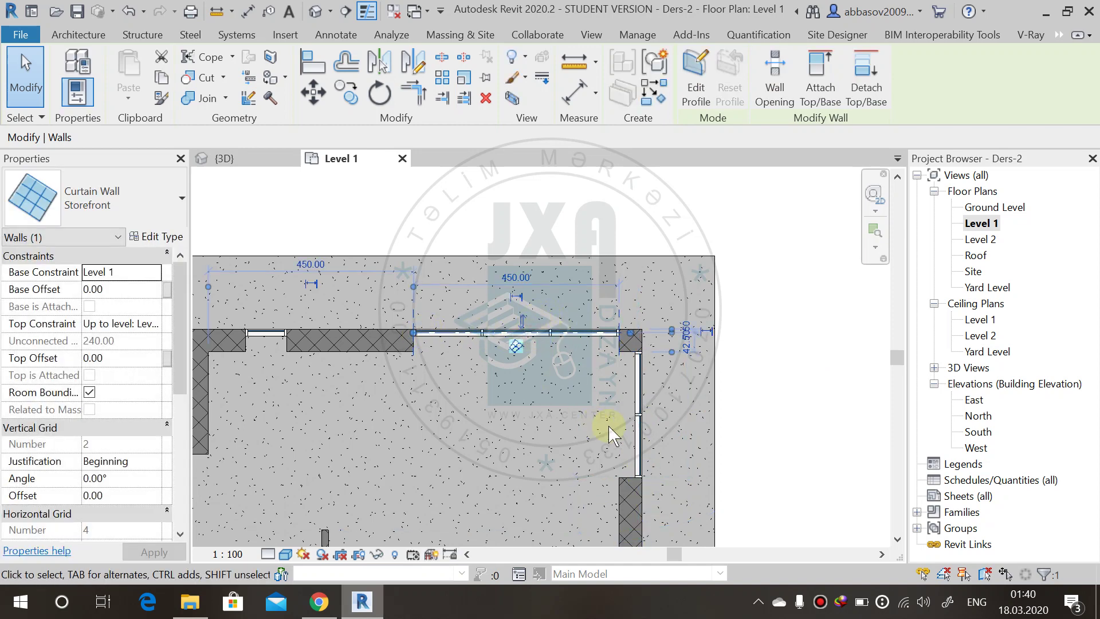
click(639, 422)
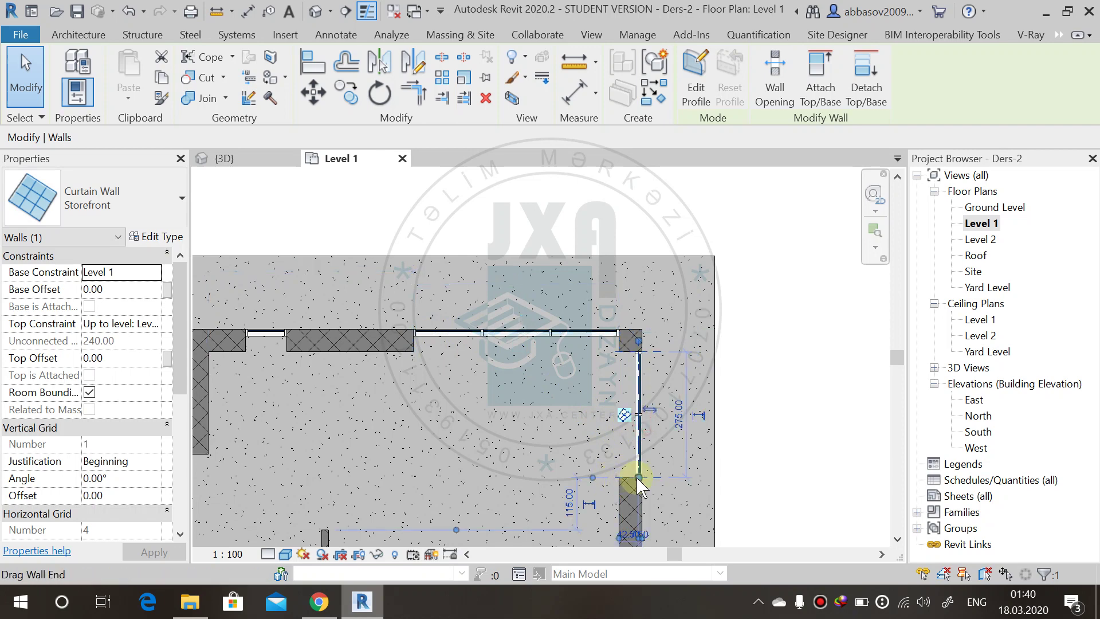
drag(634, 479, 573, 439)
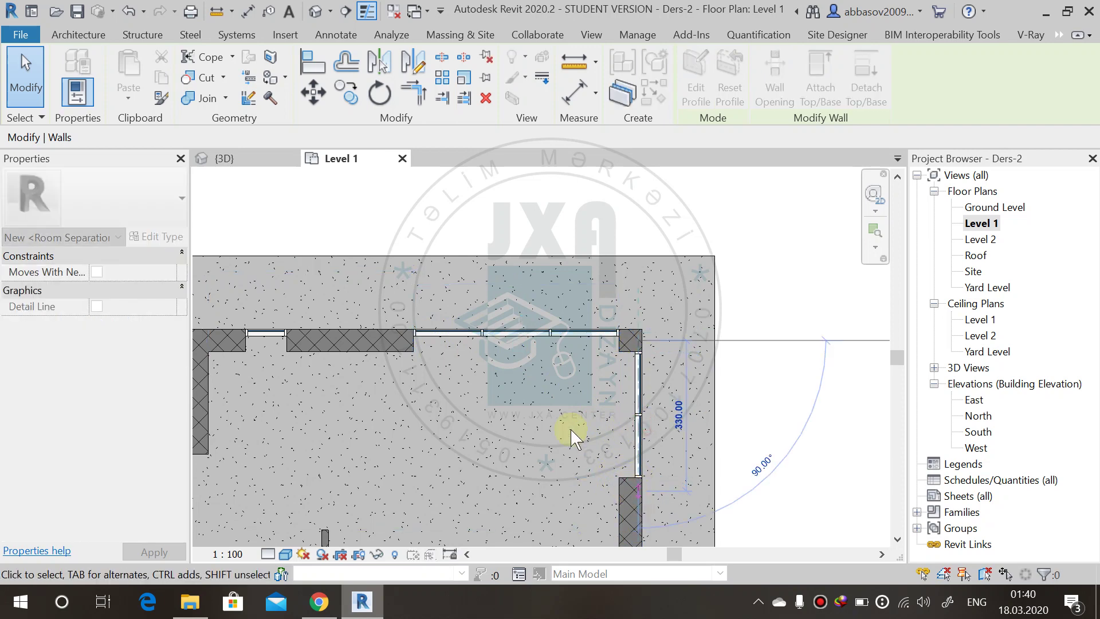
Step: Shorten the long curtain wall on the east wing's north side from its west end, to about 330 cm from the northeast corner
click(493, 332)
drag(403, 333, 451, 333)
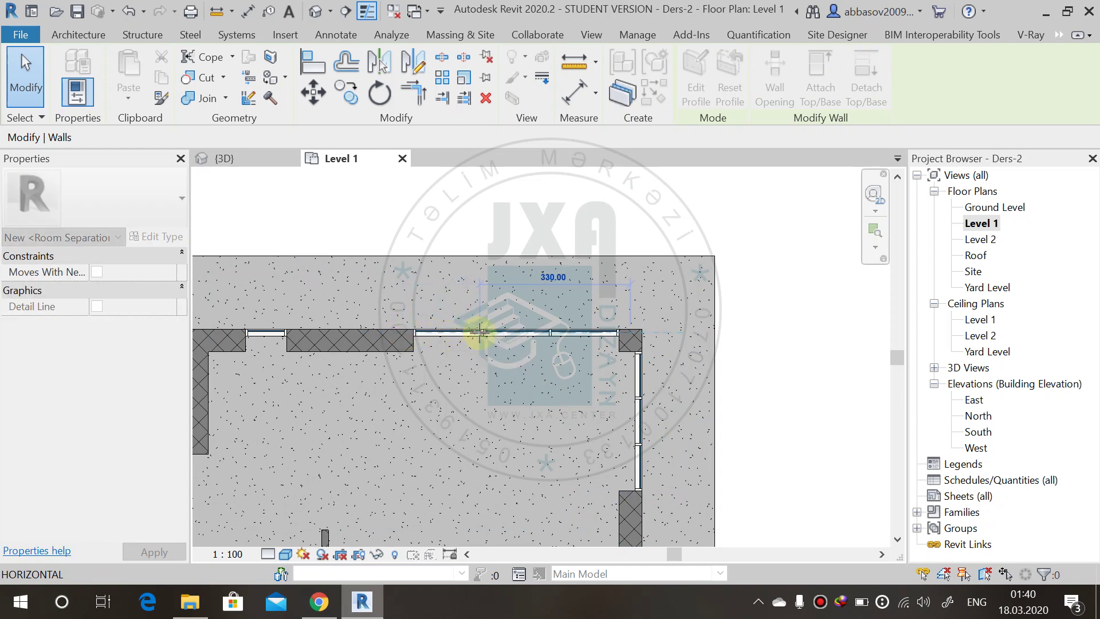
drag(480, 332, 480, 332)
click(812, 351)
scroll(689, 384, up, 1)
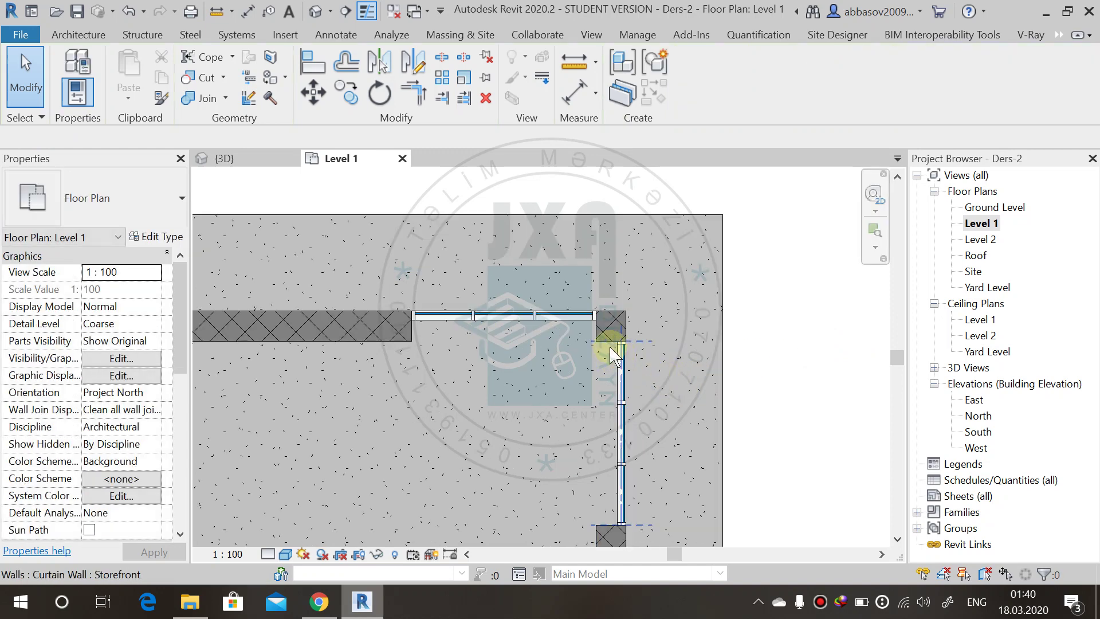
Step: Review the resized corner glazing across the Level 1 plan and from the back of the villa in 3D
scroll(740, 417, down, 1)
scroll(739, 413, down, 3)
middle_drag(715, 481, 720, 211)
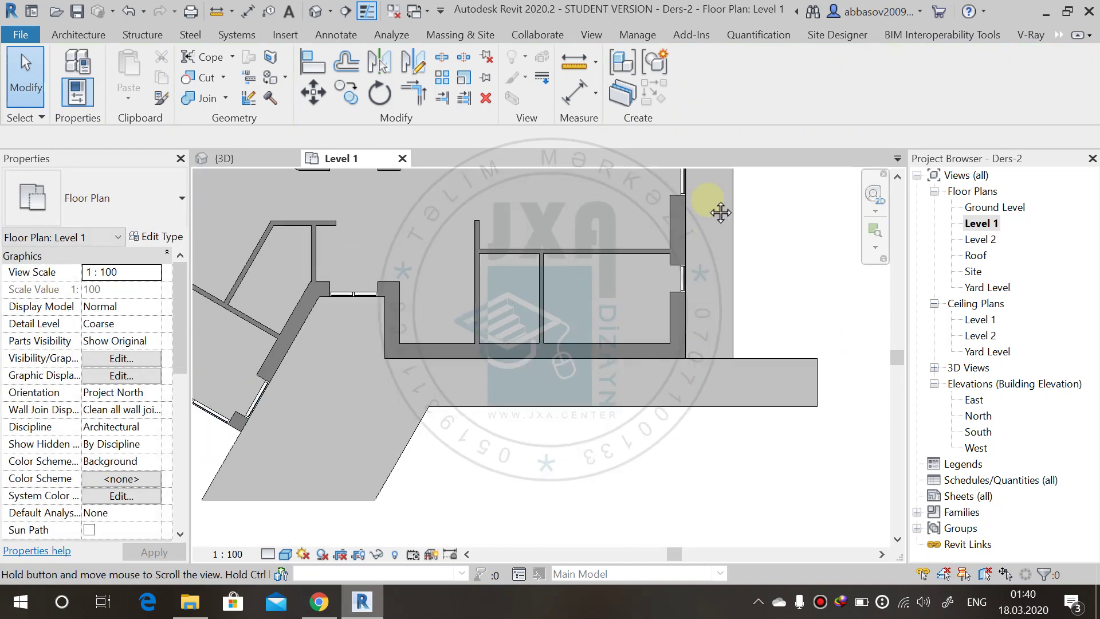
scroll(596, 327, down, 4)
middle_drag(471, 345, 564, 384)
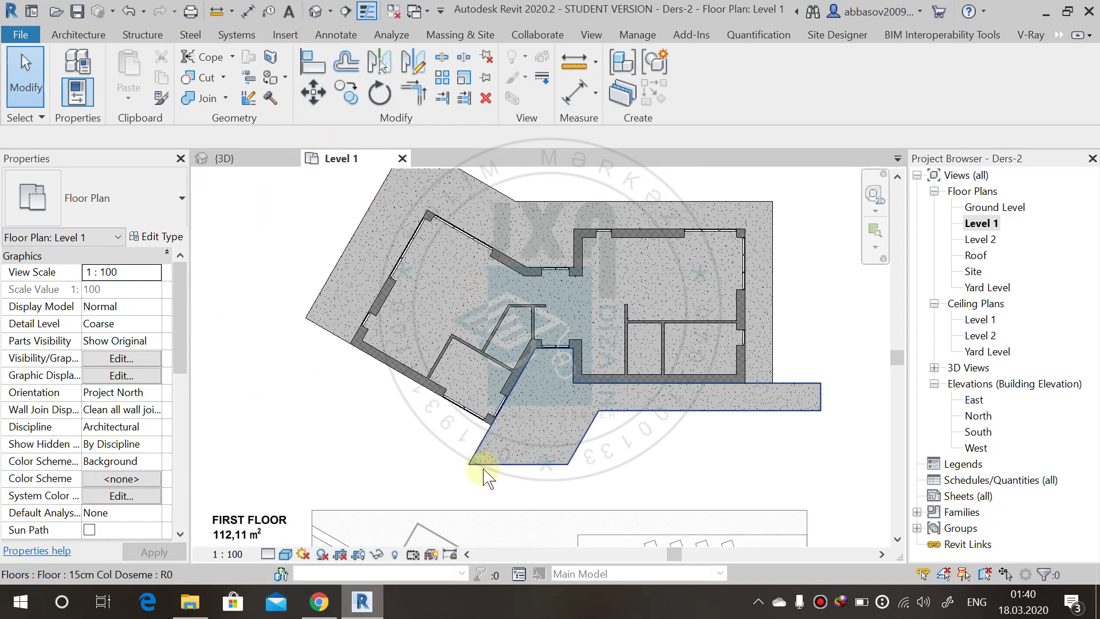
click(315, 10)
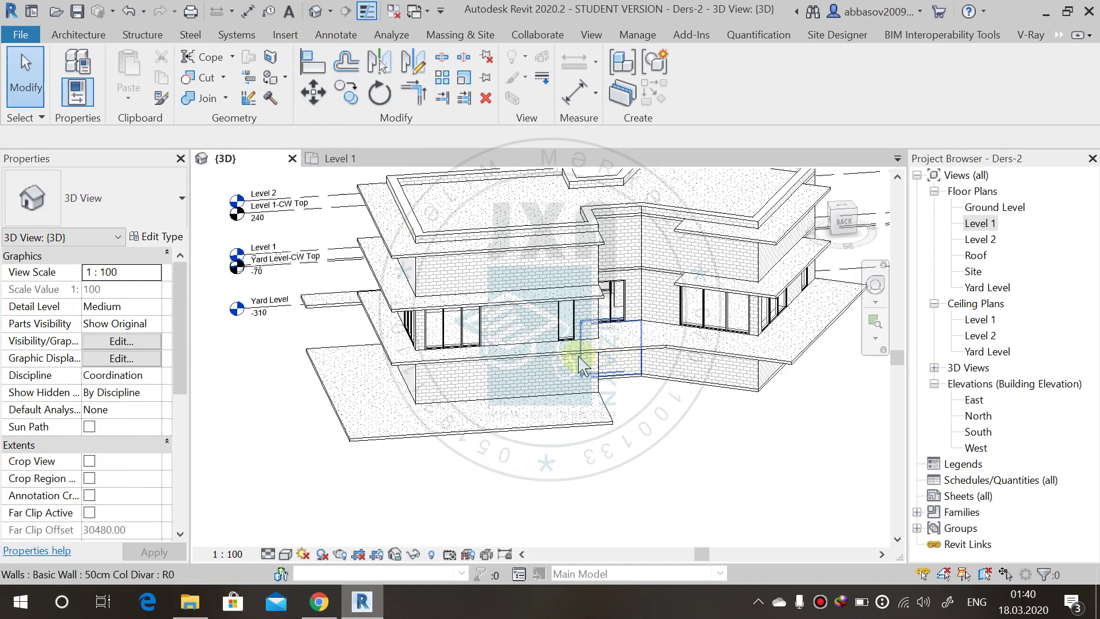
click(631, 490)
shift+middle_drag(659, 471, 619, 449)
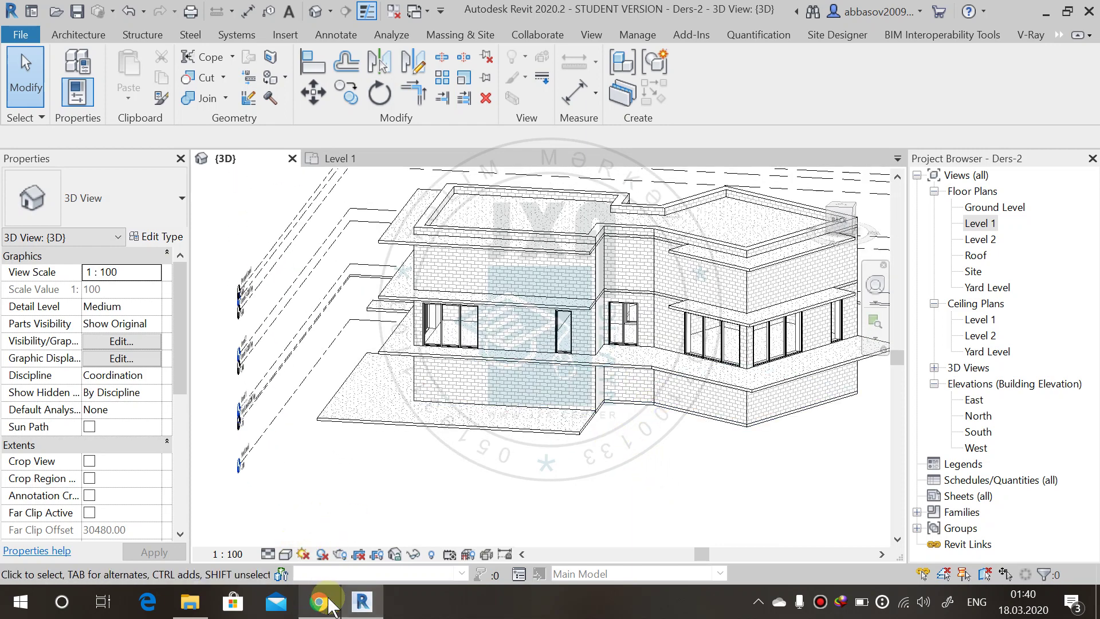
Step: Open the villa-karlstad-2 render from File Explorer in Photos and compare it with the villa-karlstad-1 and villa-karlstad-4 renders
click(190, 602)
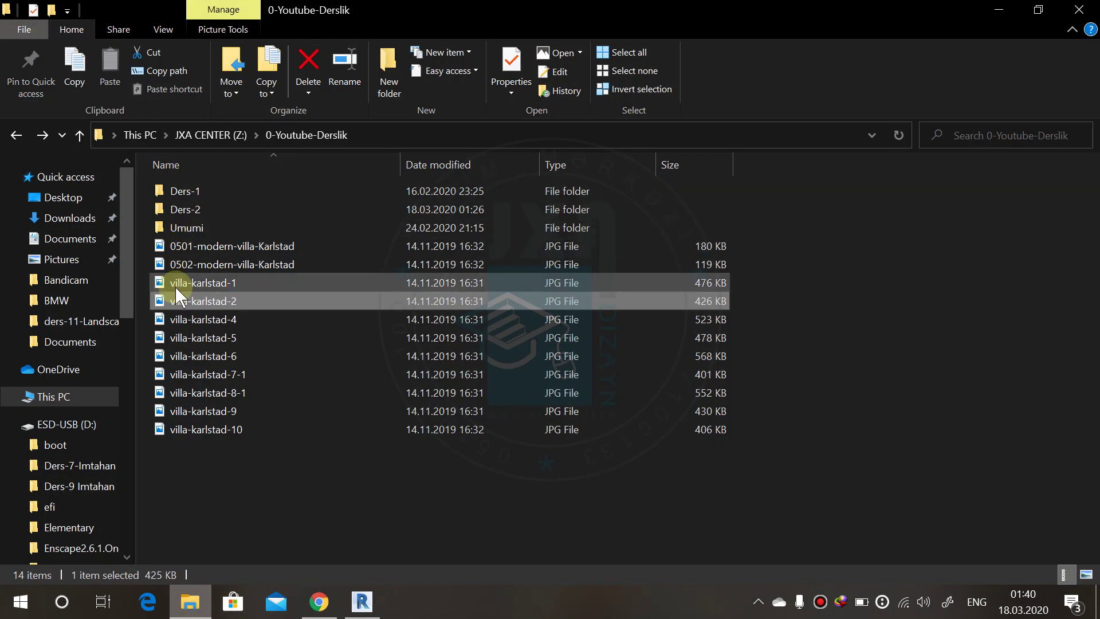
double_click(184, 299)
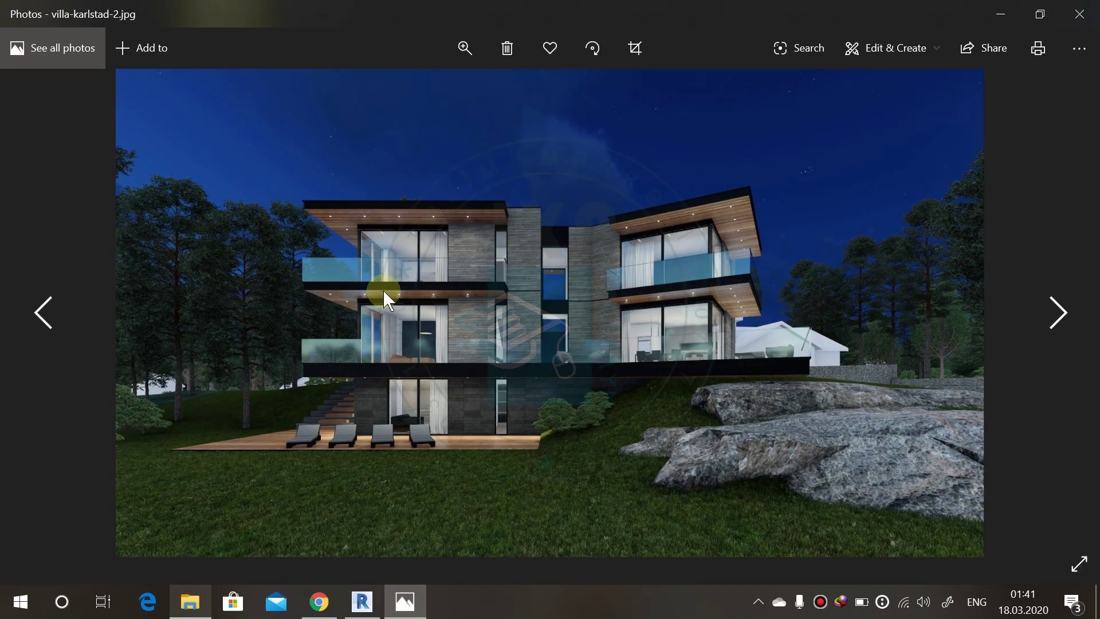
key(Left)
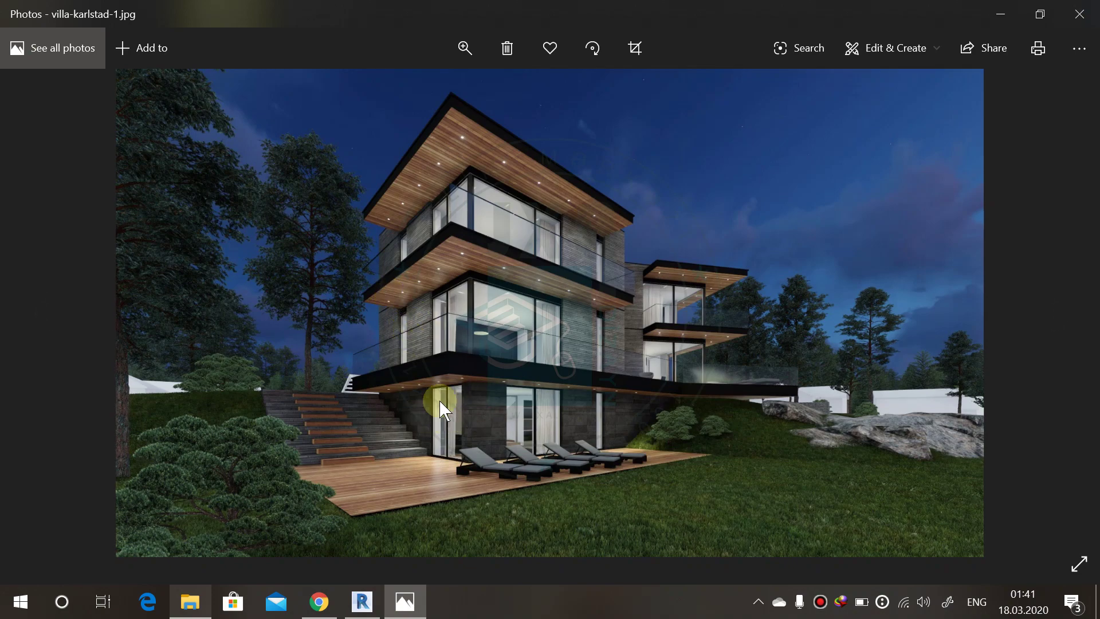
key(Left)
key(Right)
key(Right)
key(Right)
key(Right)
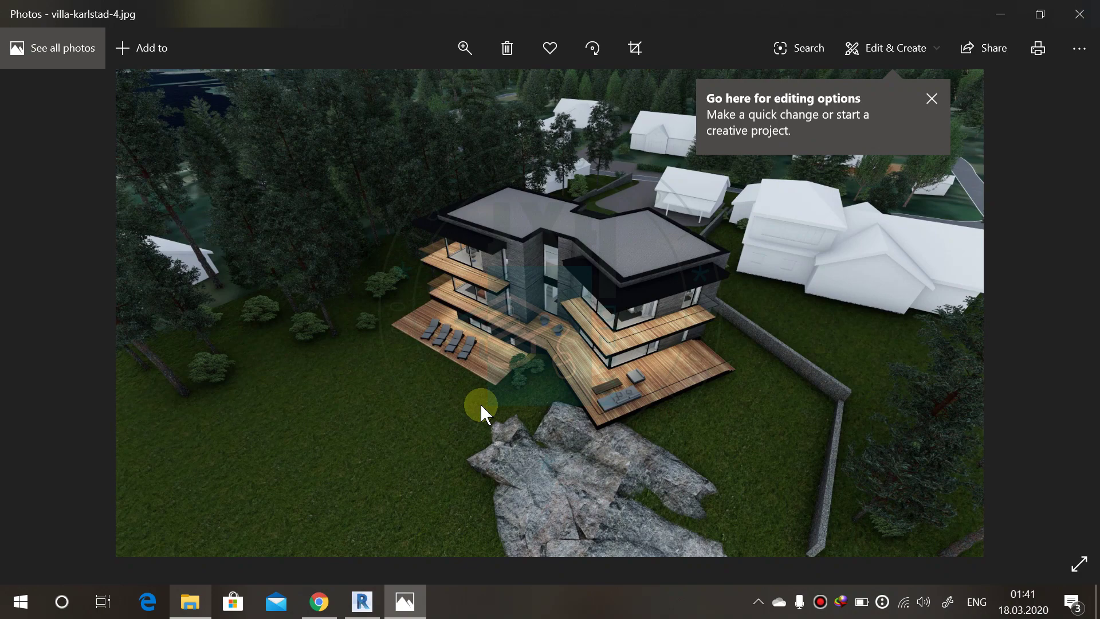
key(Left)
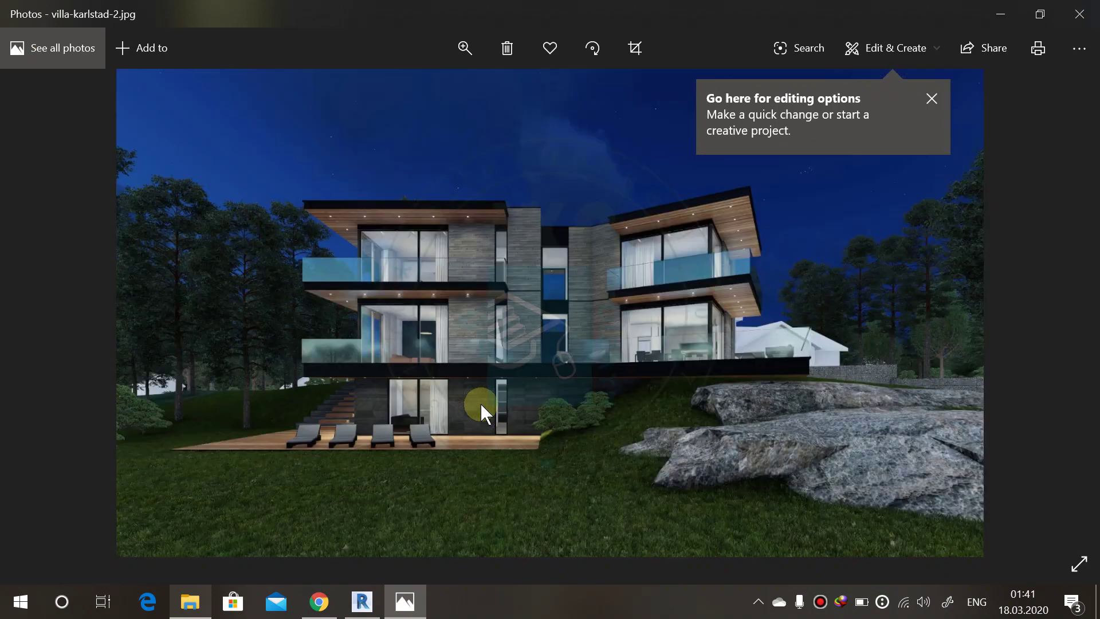
key(Left)
key(alt+Tab)
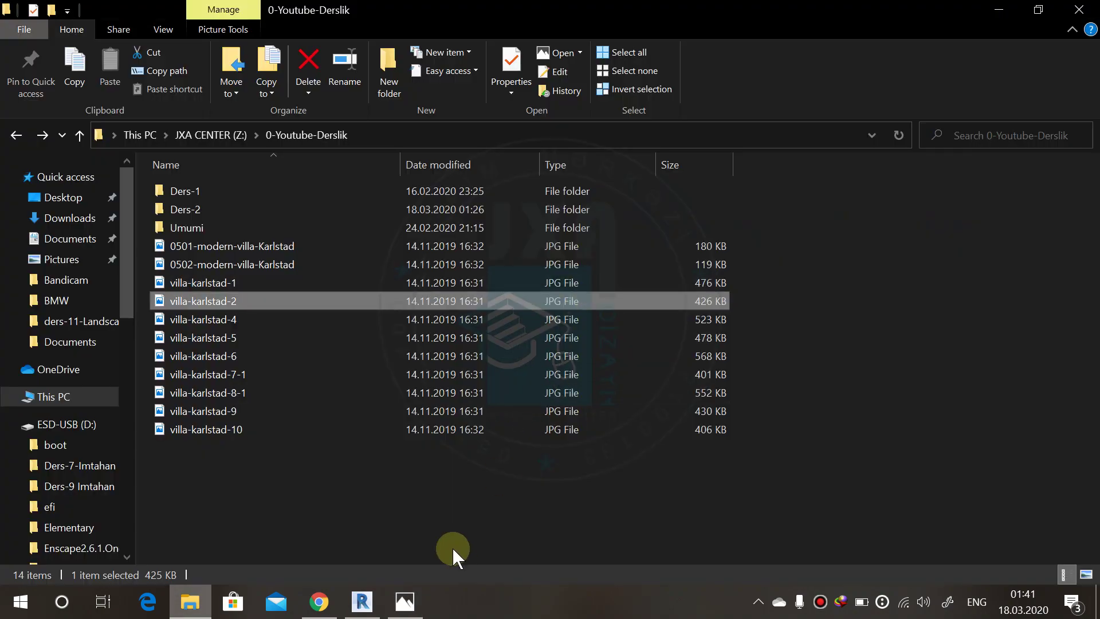
Step: Switch back to Revit and inspect the villa's Level 1 glazing in plan and in 3D
click(362, 602)
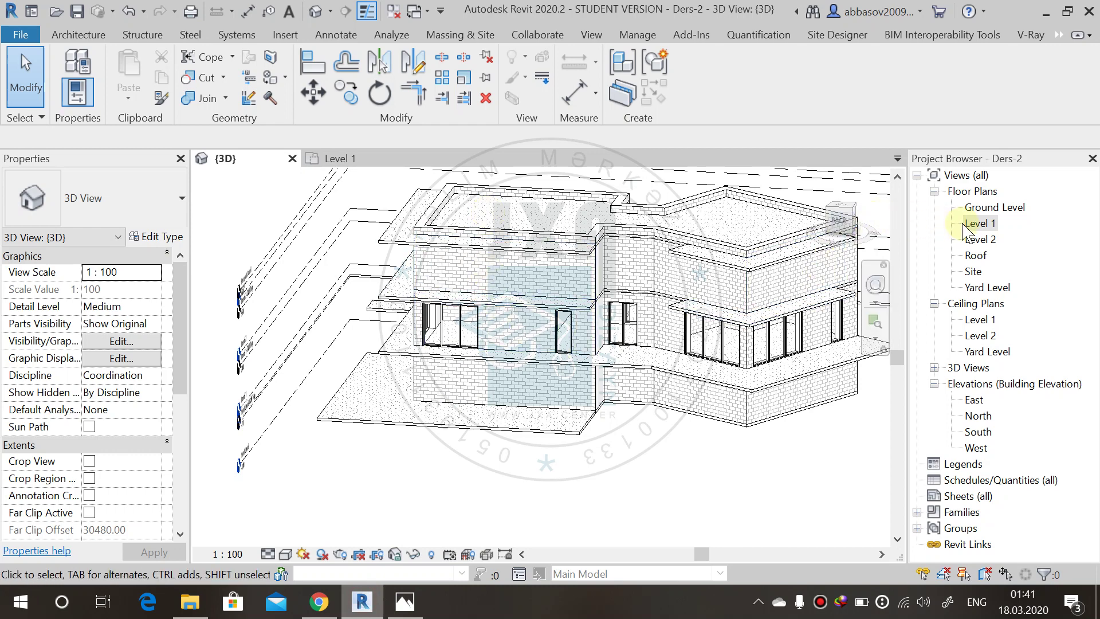
double_click(979, 224)
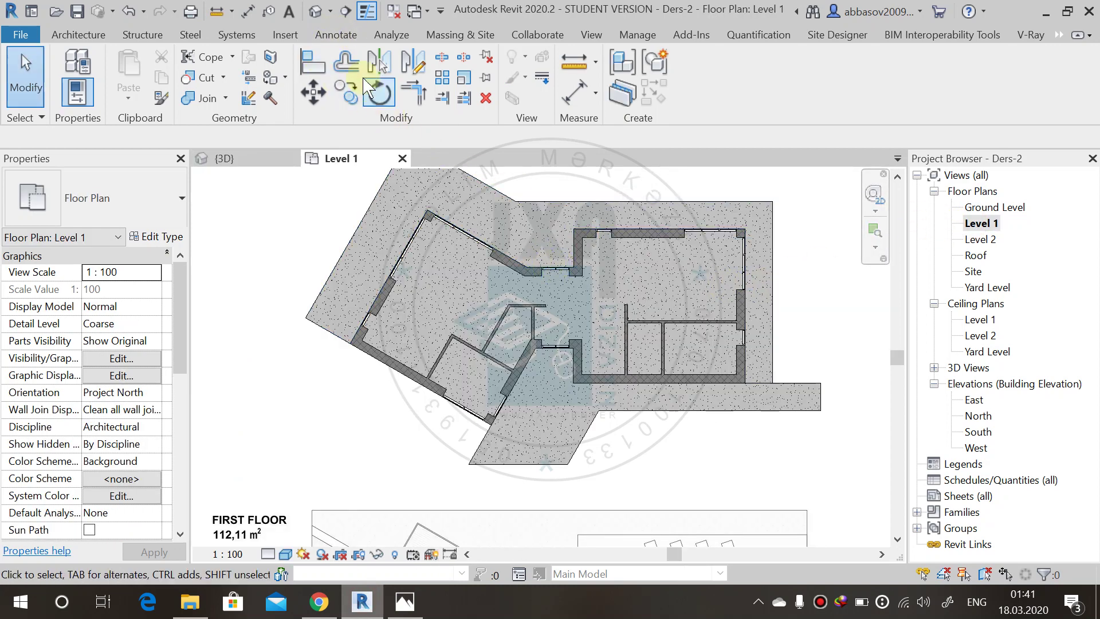
click(317, 11)
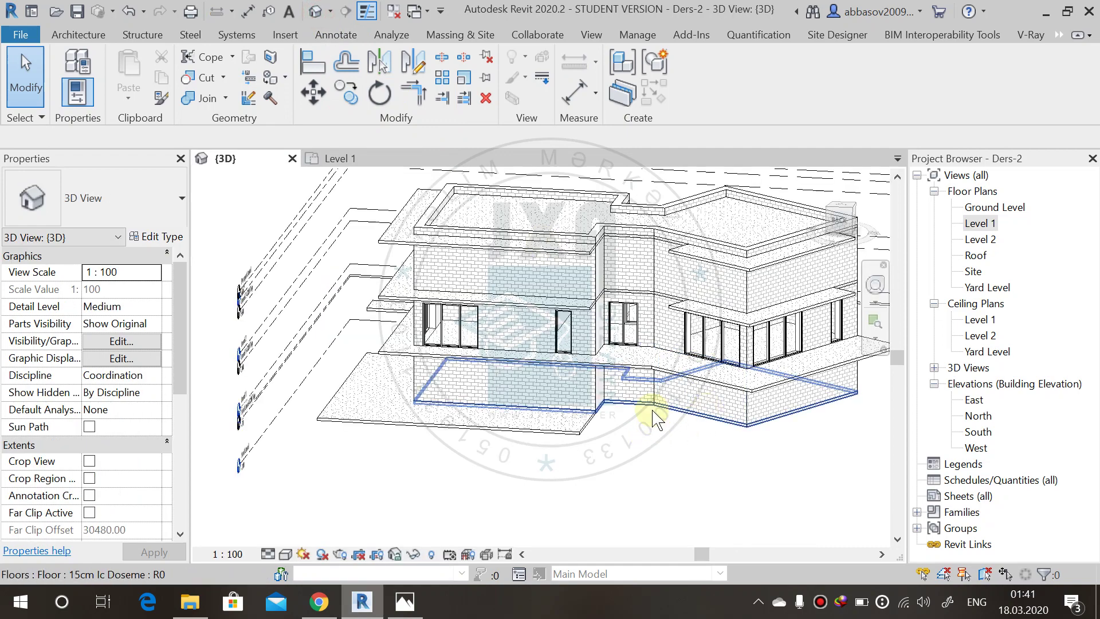
scroll(682, 464, up, 6)
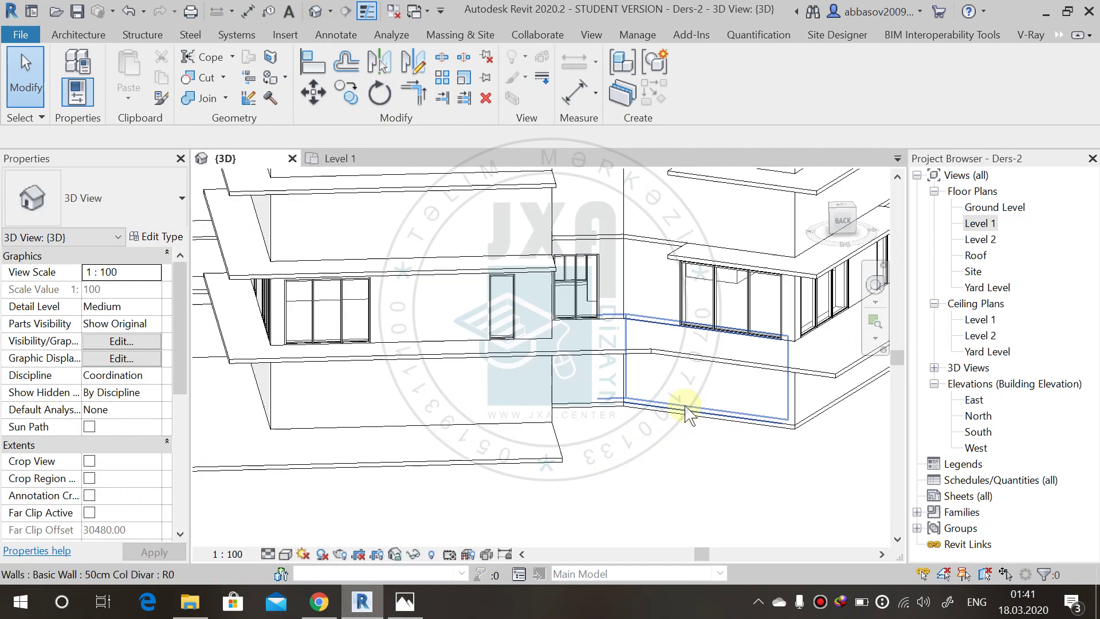
shift+middle_drag(682, 404, 629, 438)
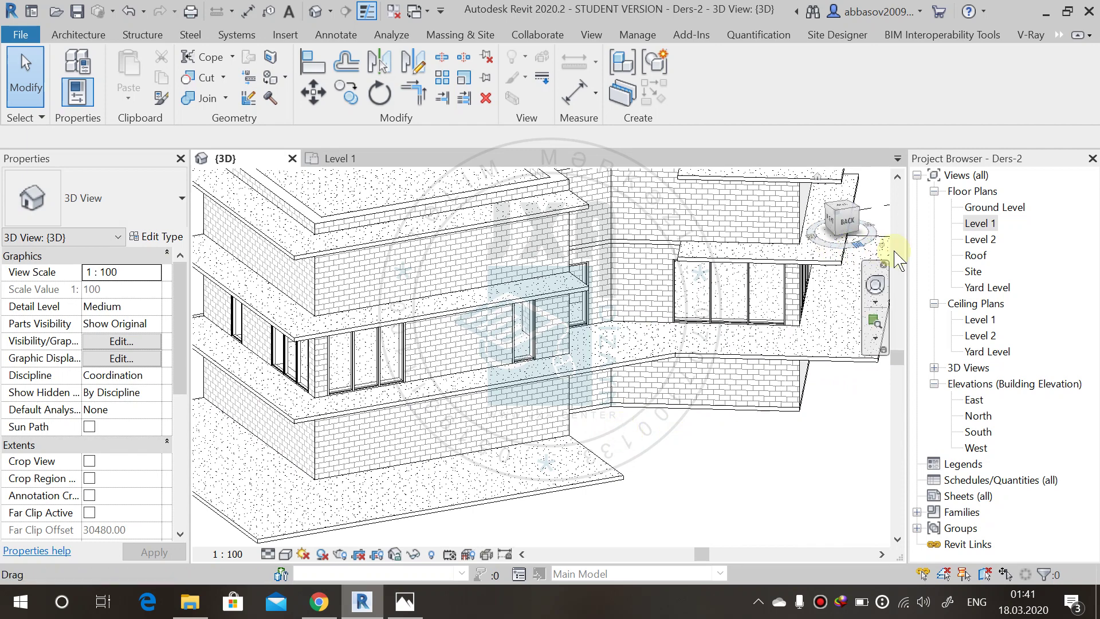
Step: Reopen the Level 1 floor plan and select all instances of the Storefront curtain wall
double_click(971, 225)
scroll(386, 262, up, 3)
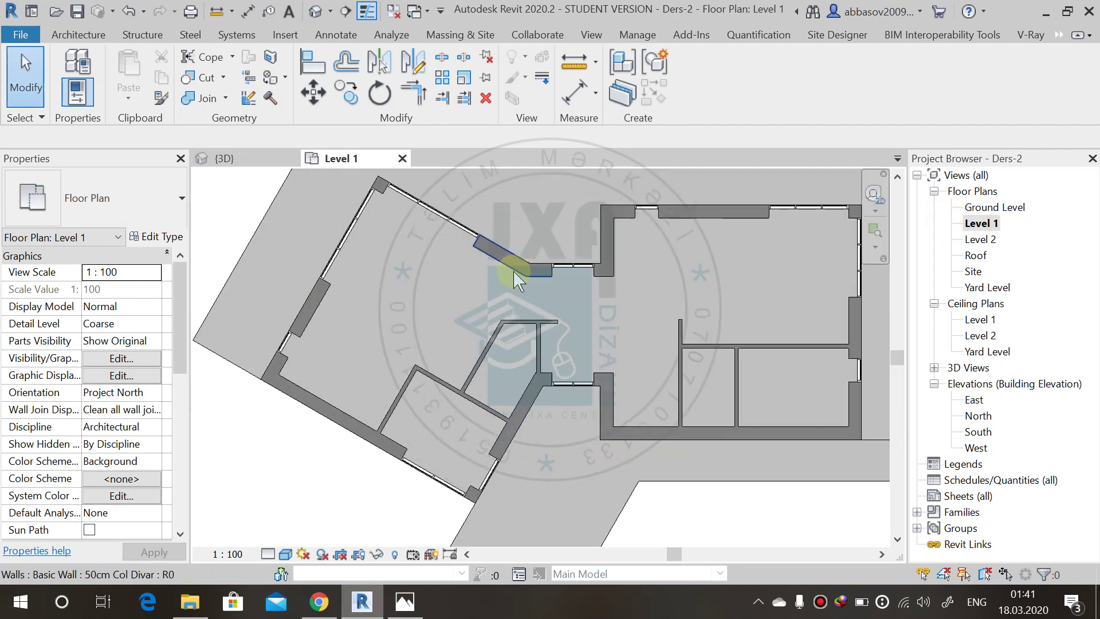
middle_drag(399, 279, 381, 332)
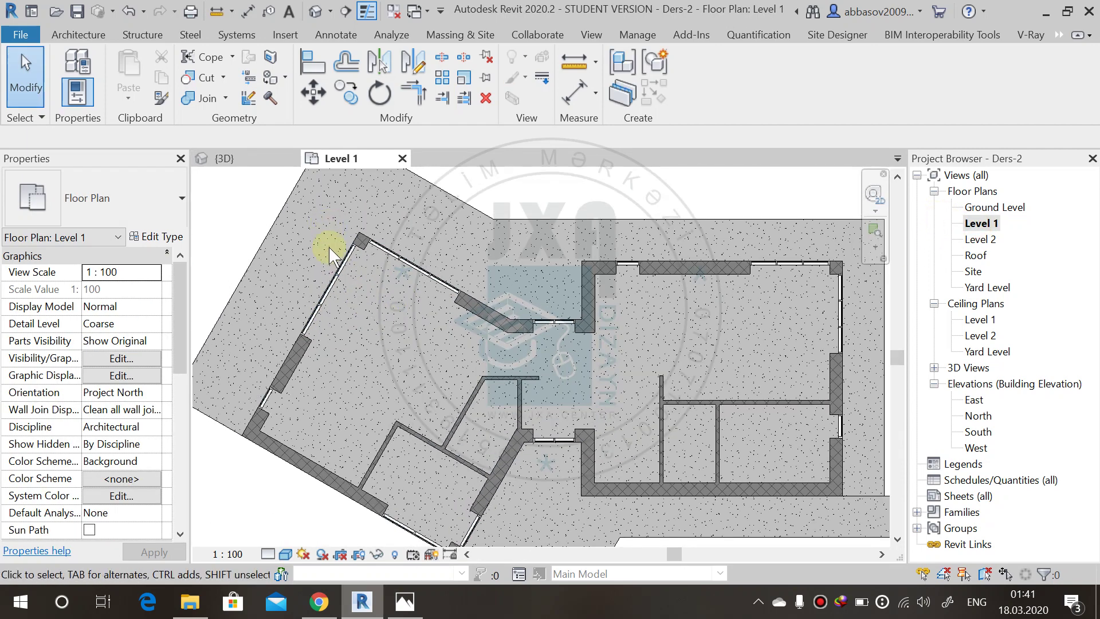
click(343, 261)
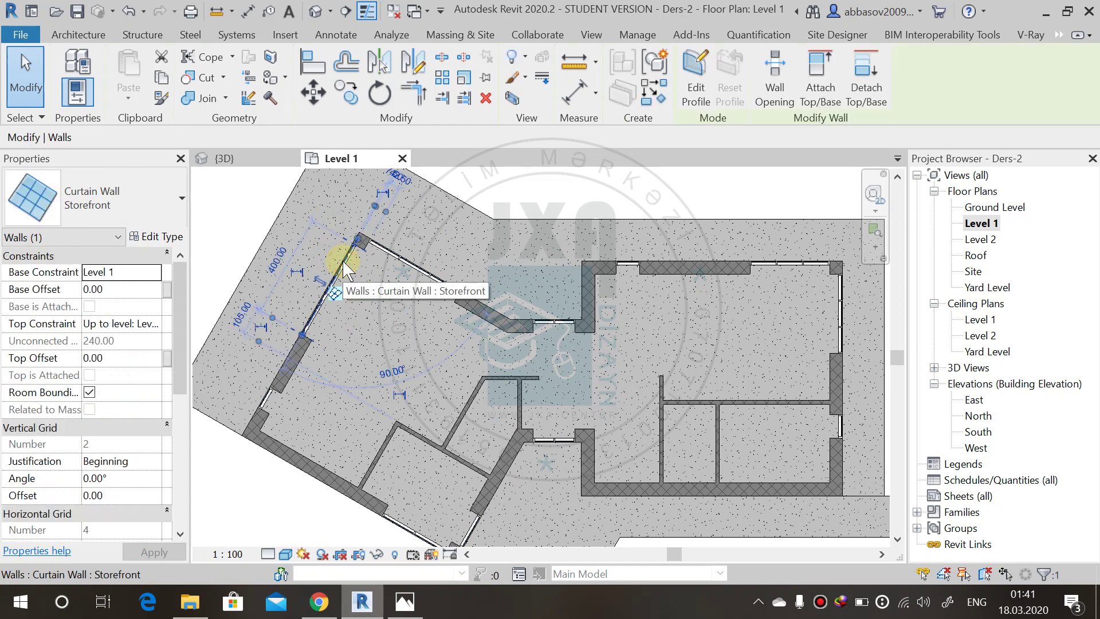
right_click(344, 264)
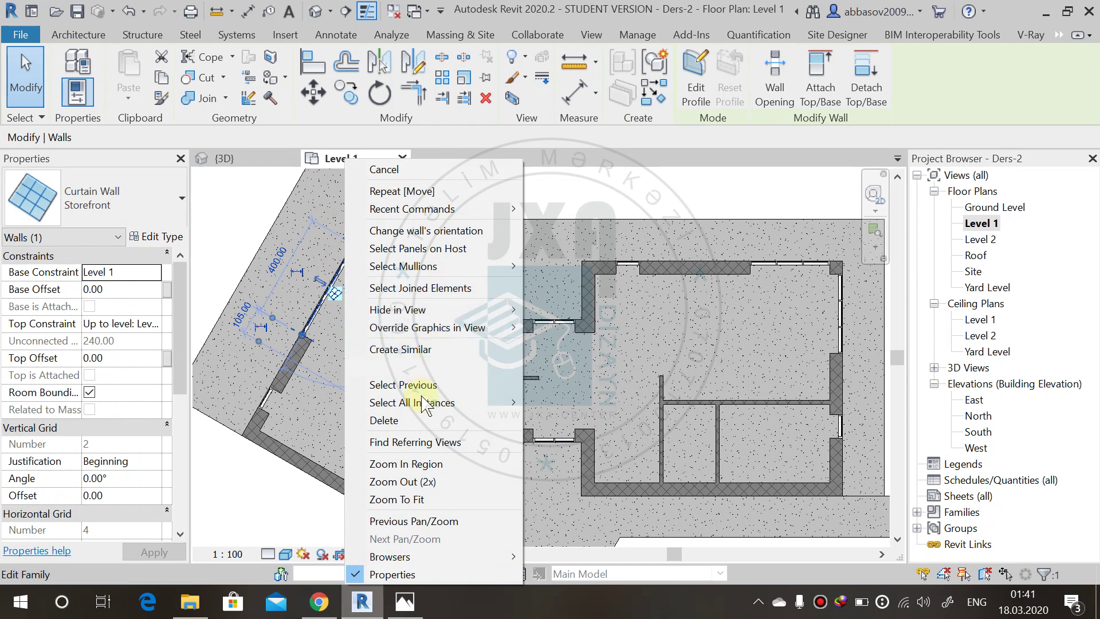
mouse_move(424, 404)
click(579, 417)
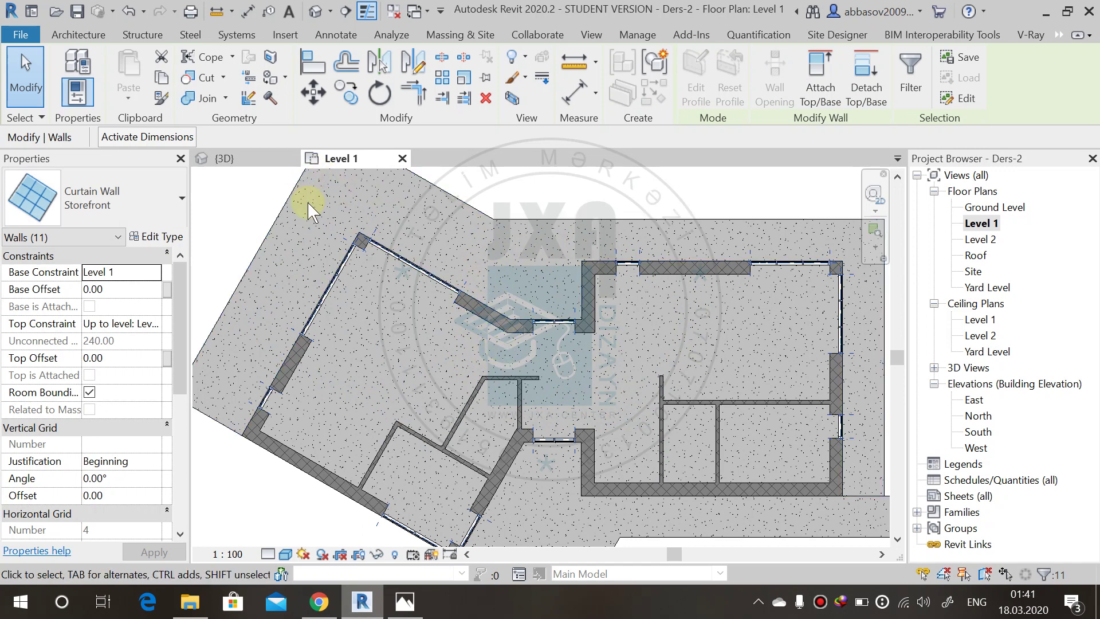
Step: Copy the selected Storefront curtain walls and paste them aligned to Level 2
click(161, 80)
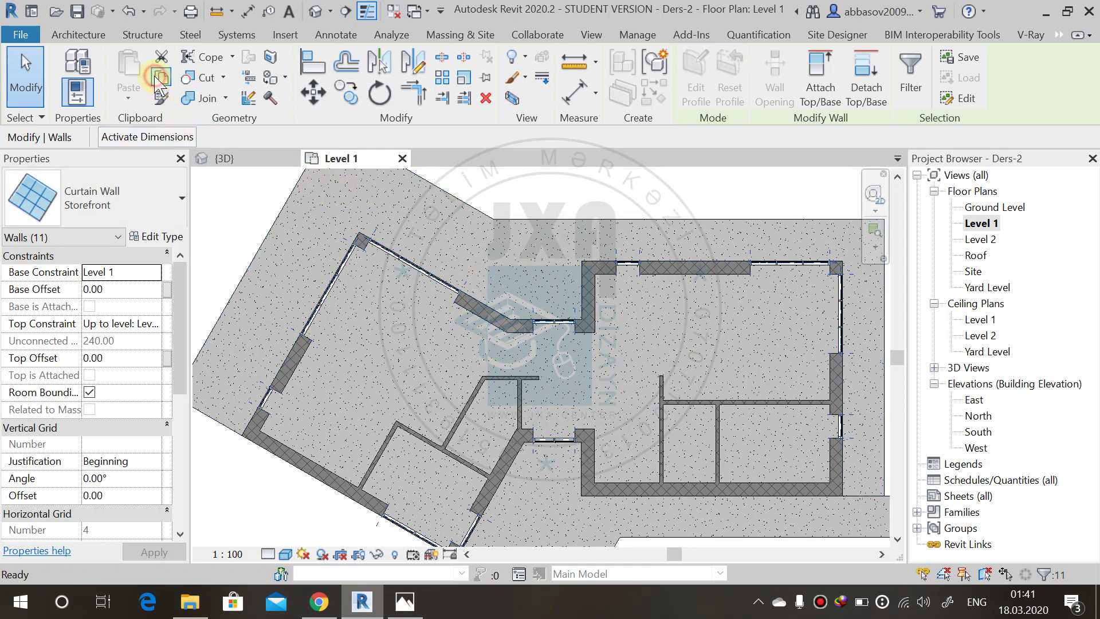
click(128, 98)
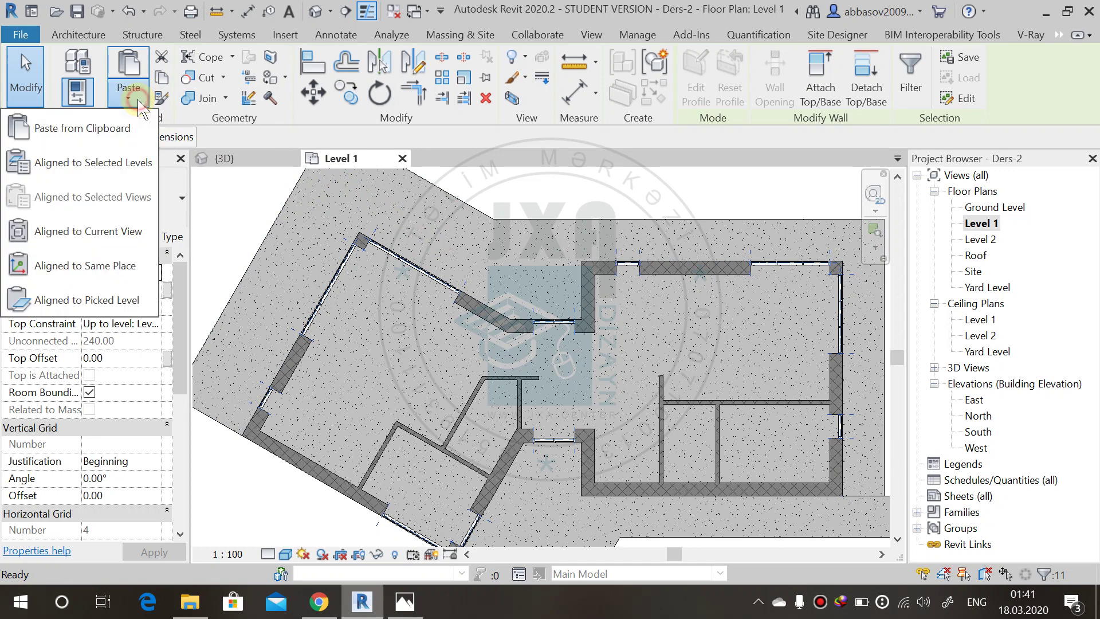
click(108, 162)
click(464, 220)
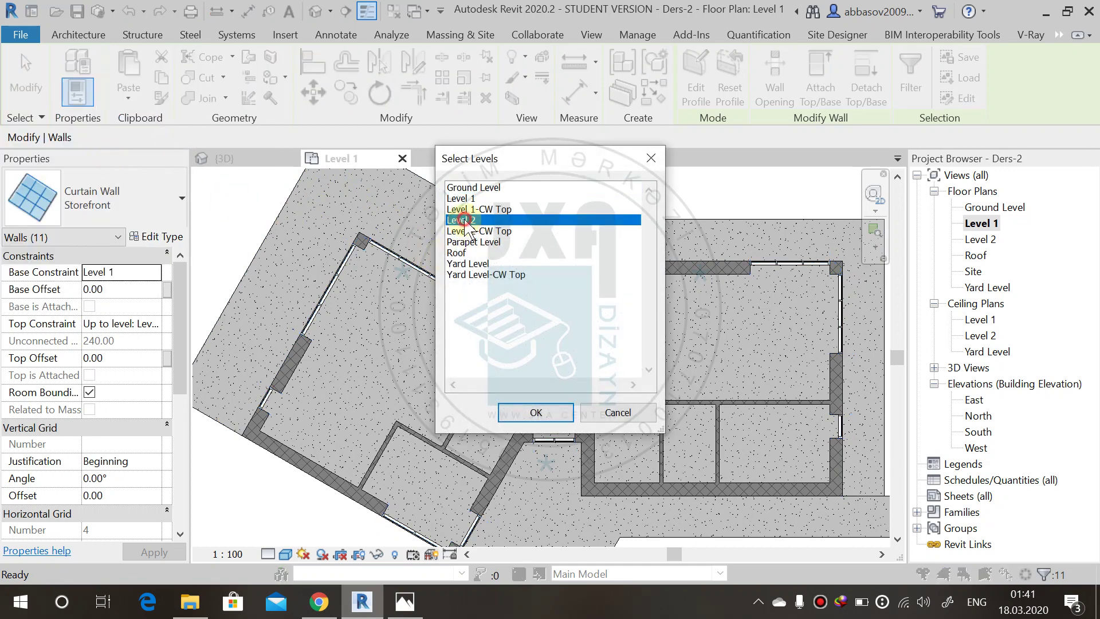
click(536, 412)
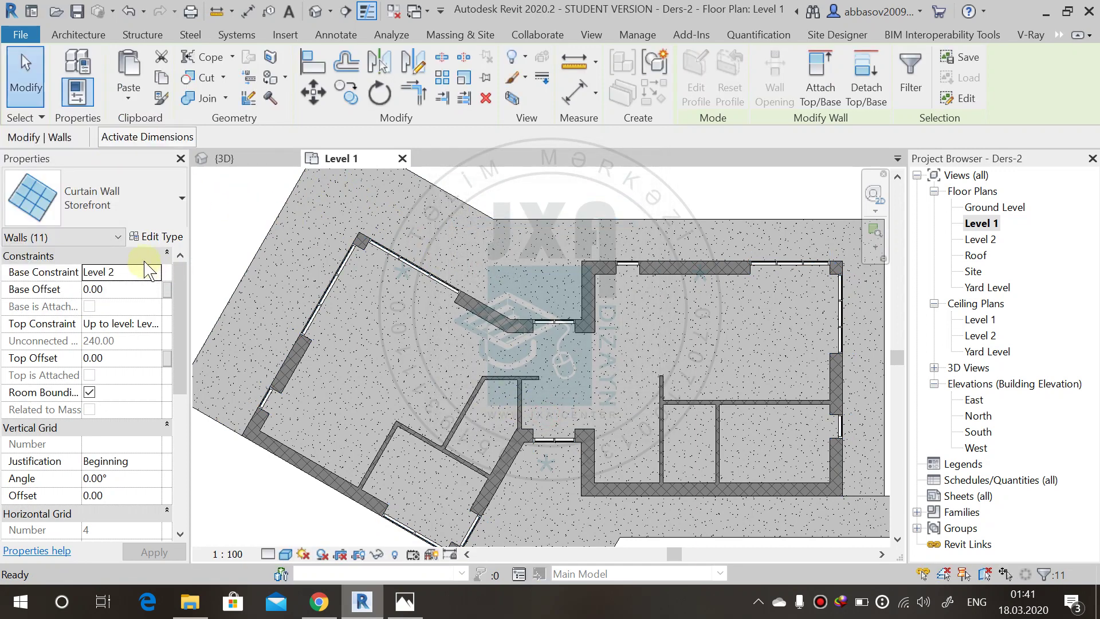
Step: Set the Level 2 Storefront curtain walls' top constraint to Level 2-CW Top and open the 3D view
click(154, 324)
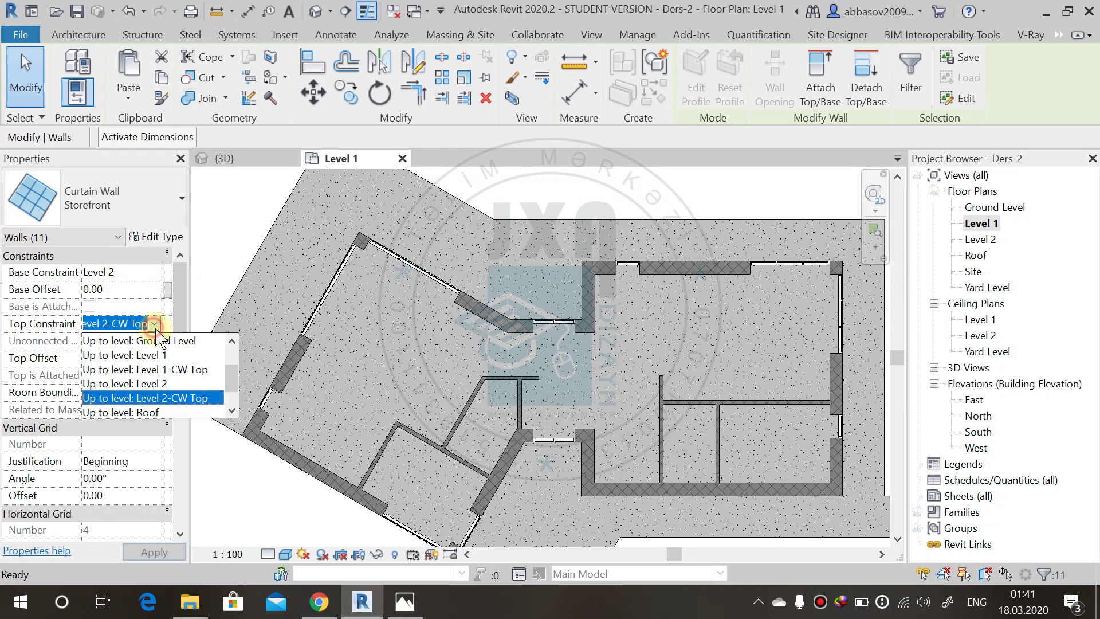
click(155, 395)
click(144, 554)
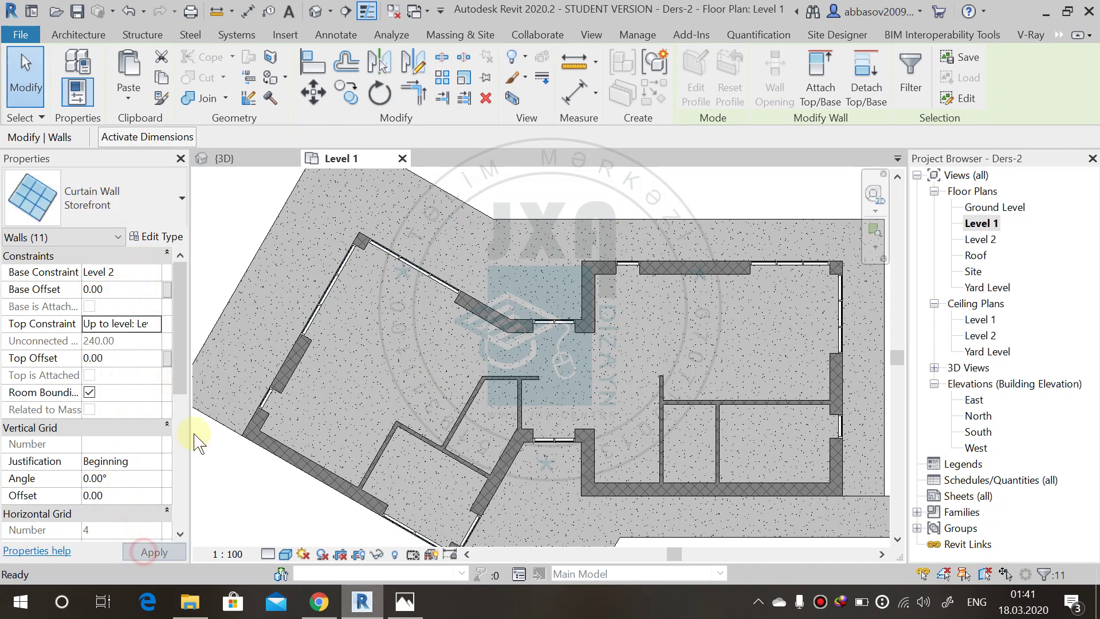
click(315, 11)
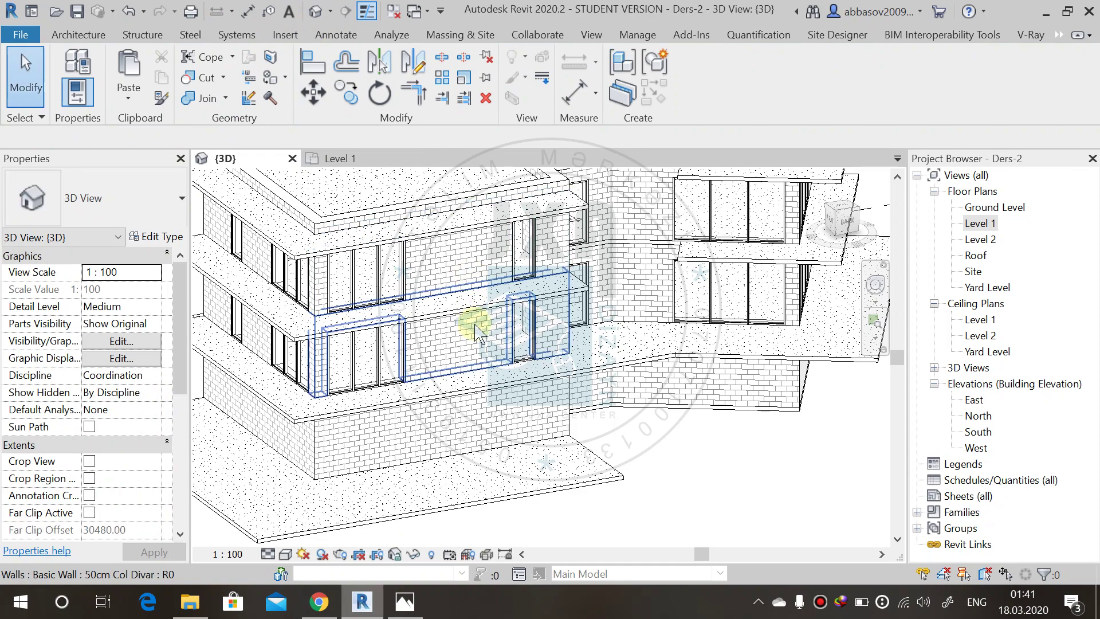
shift+middle_drag(474, 319, 526, 305)
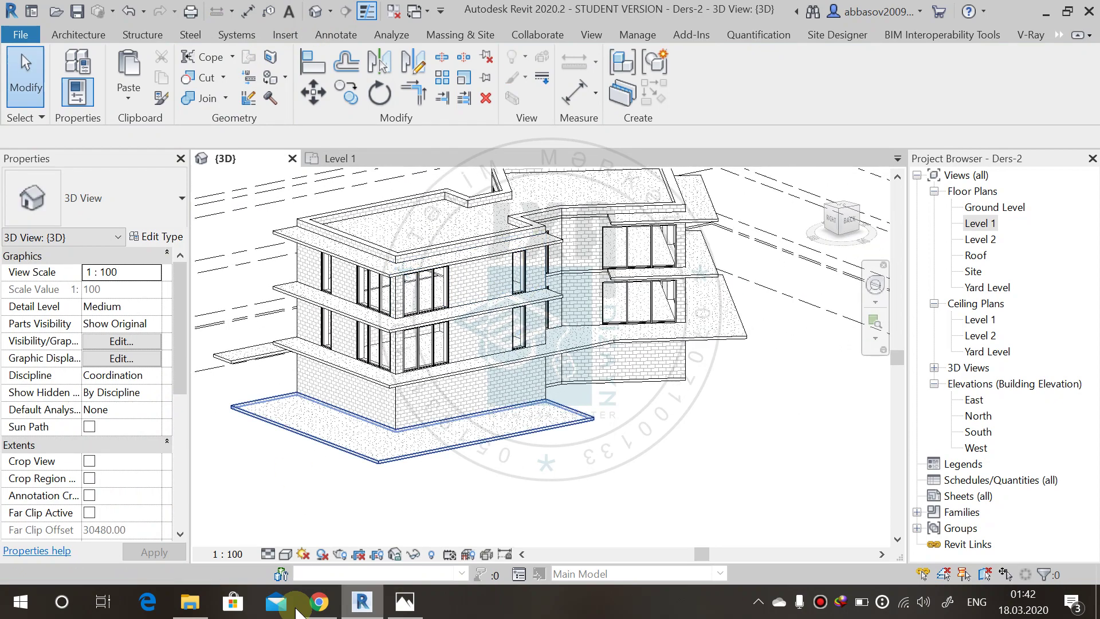
click(581, 507)
shift+middle_drag(636, 424, 393, 373)
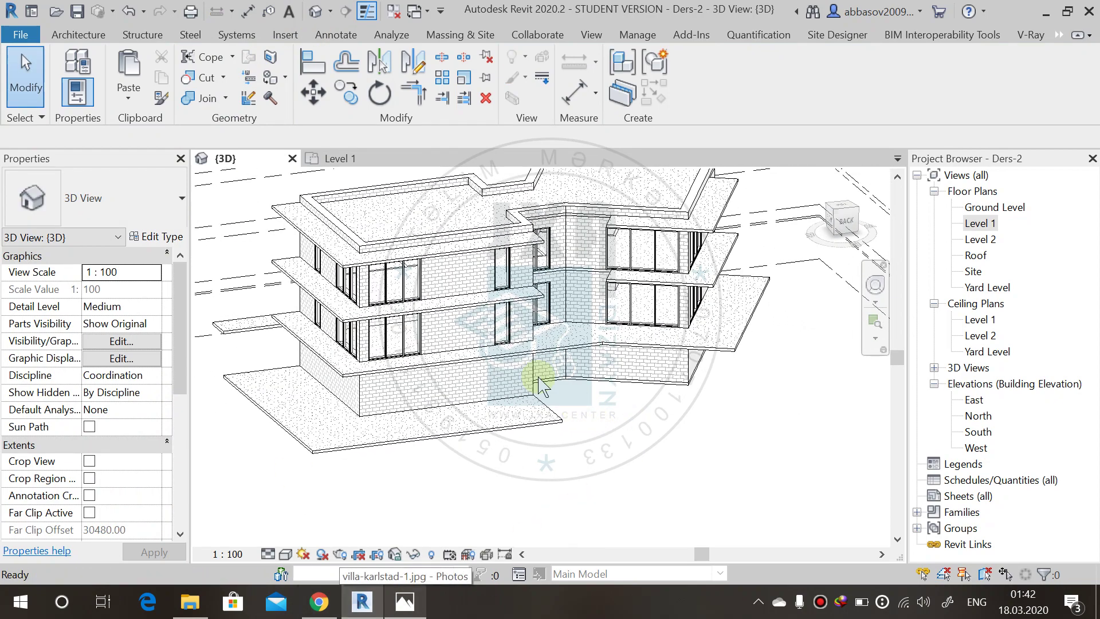
click(504, 342)
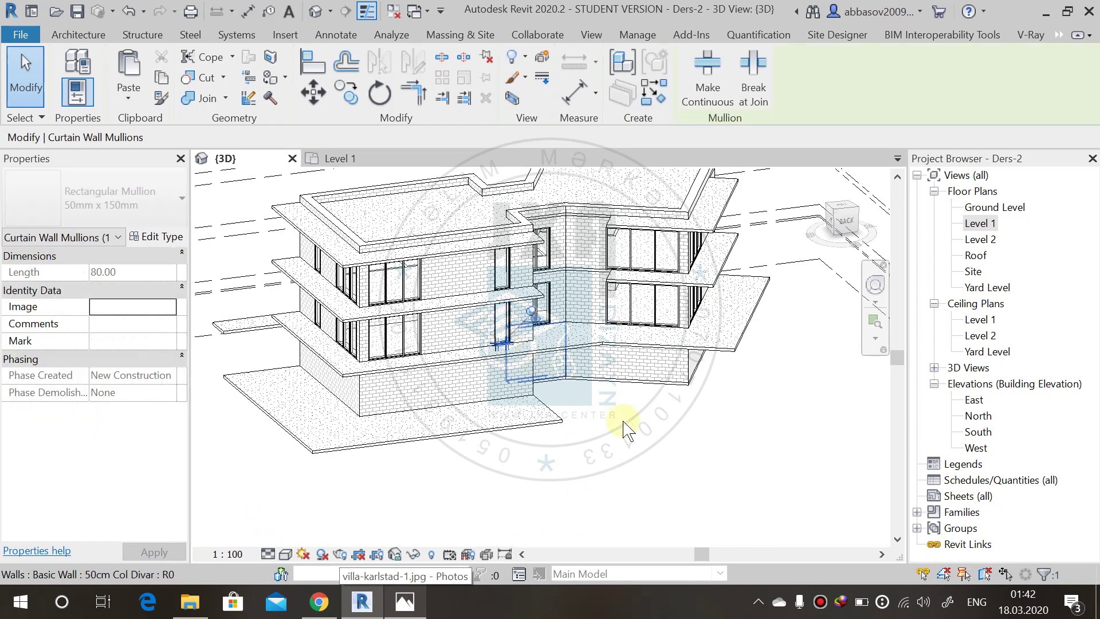
click(624, 428)
click(504, 342)
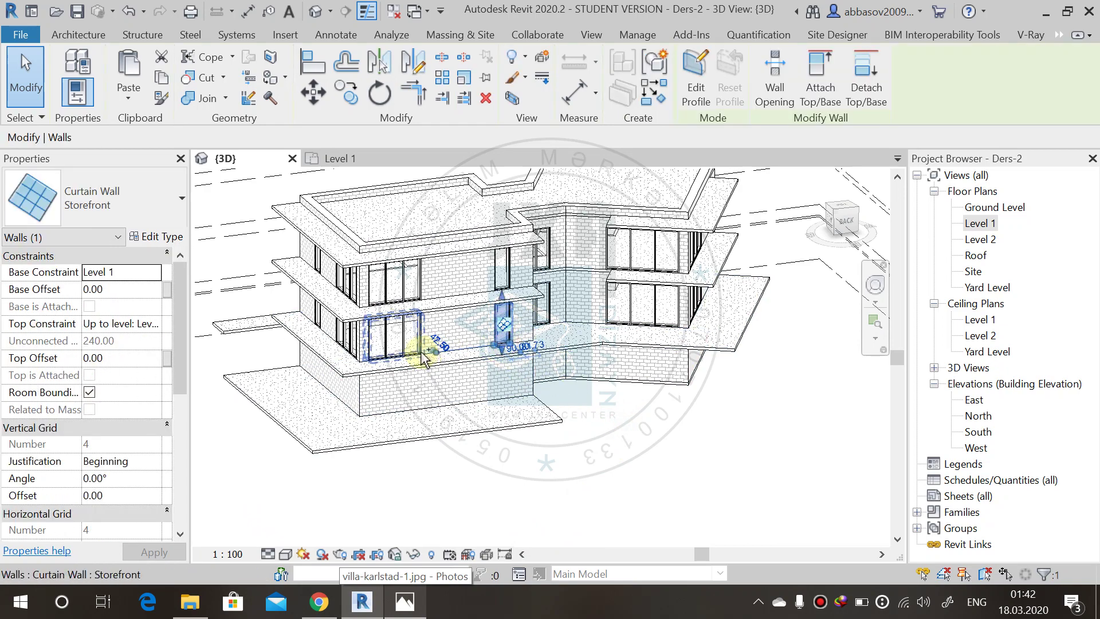
key(Escape)
Step: Copy the four Level 1 Storefront curtain walls around the near wing's corner and paste them aligned to Yard Level
shift+middle_drag(450, 376, 551, 378)
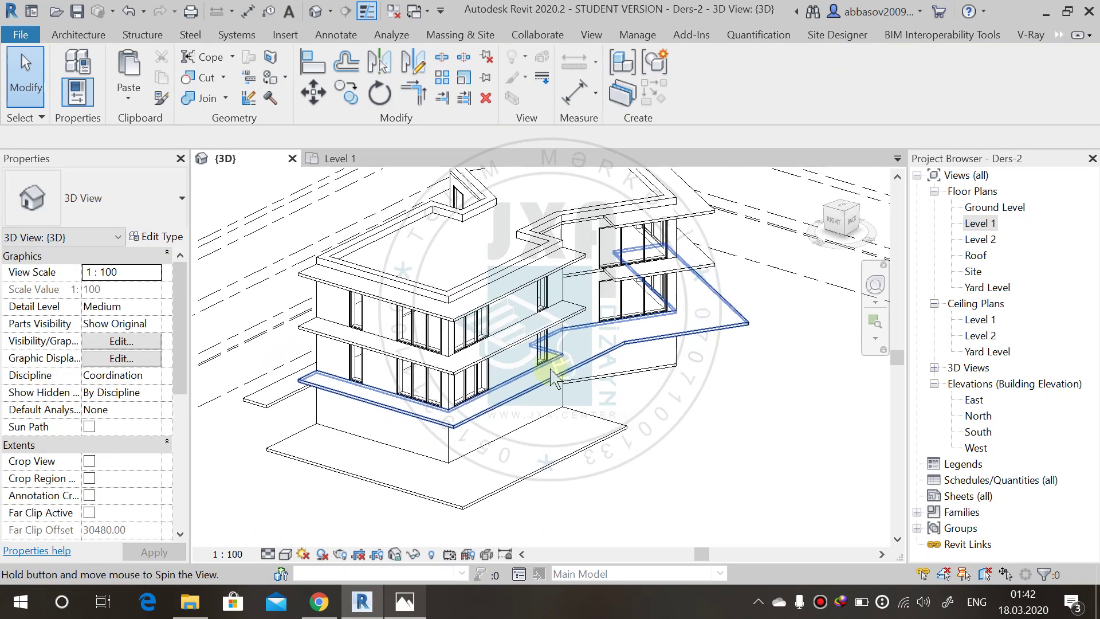
click(358, 384)
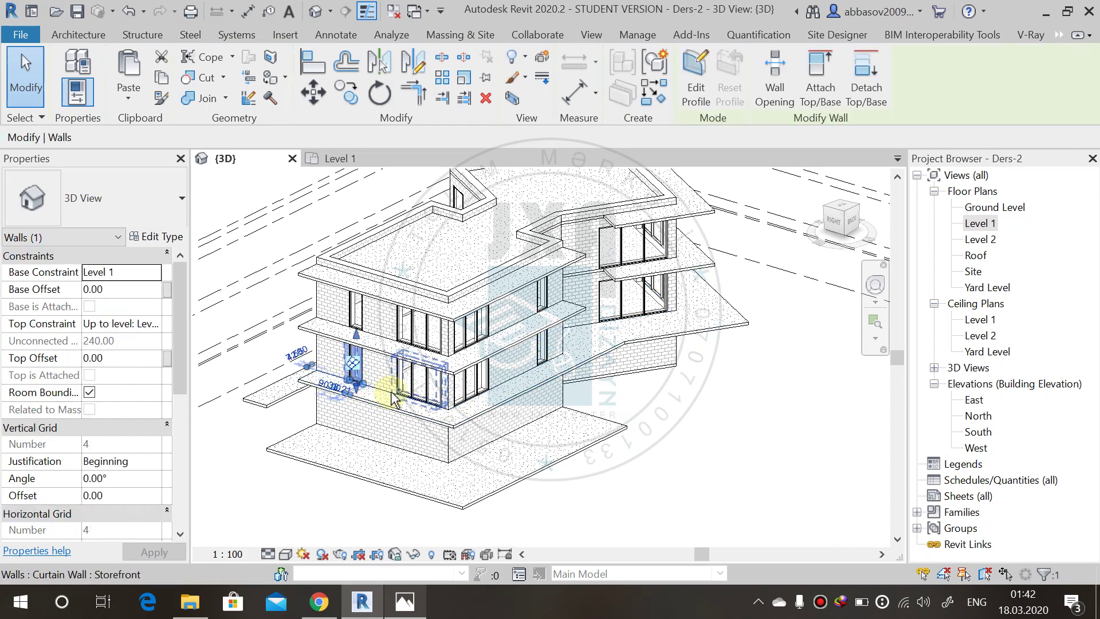
ctrl+click(396, 396)
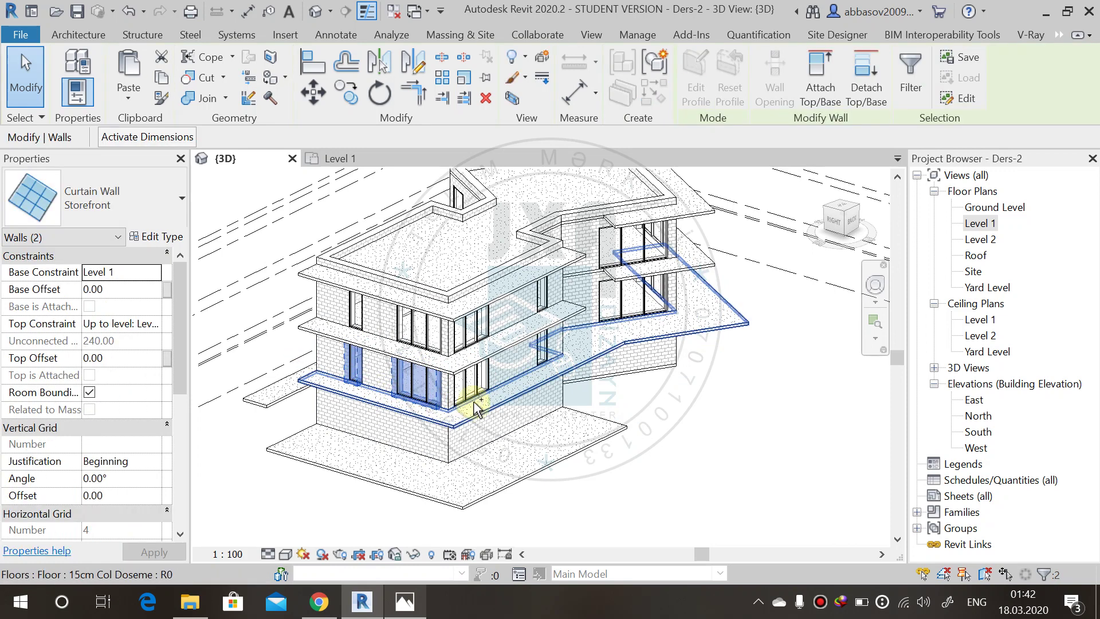
ctrl+click(547, 392)
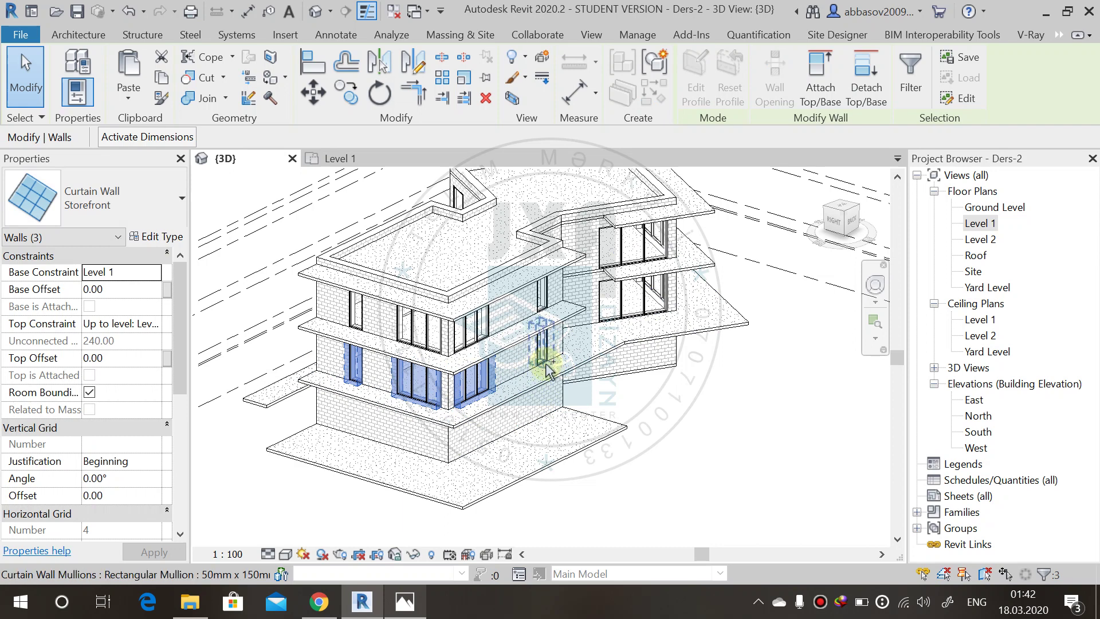
ctrl+click(547, 367)
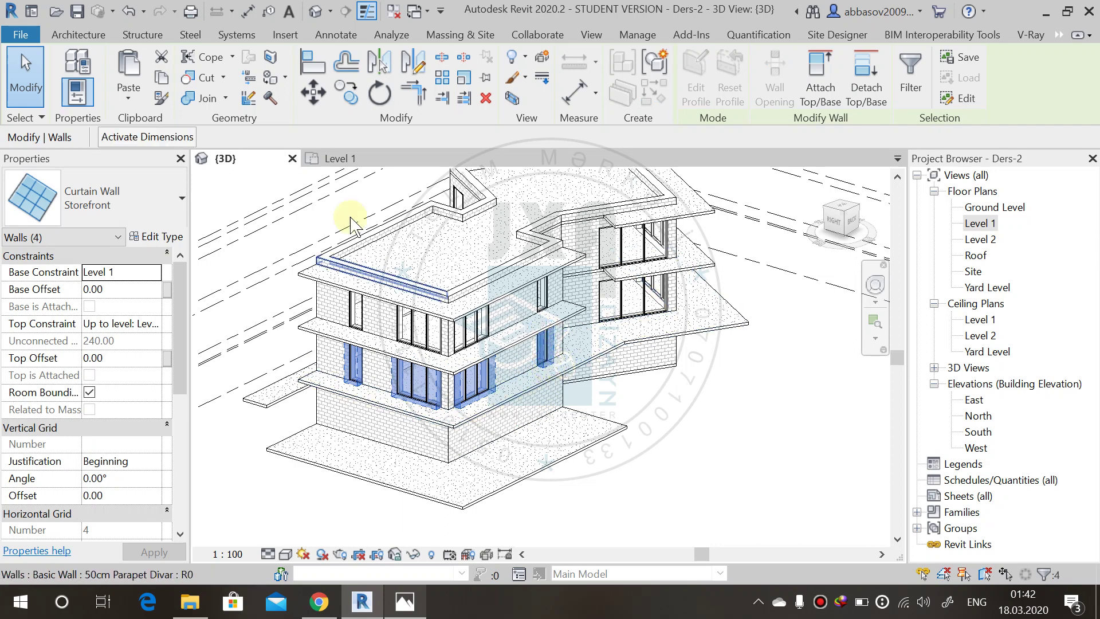
click(161, 74)
click(128, 97)
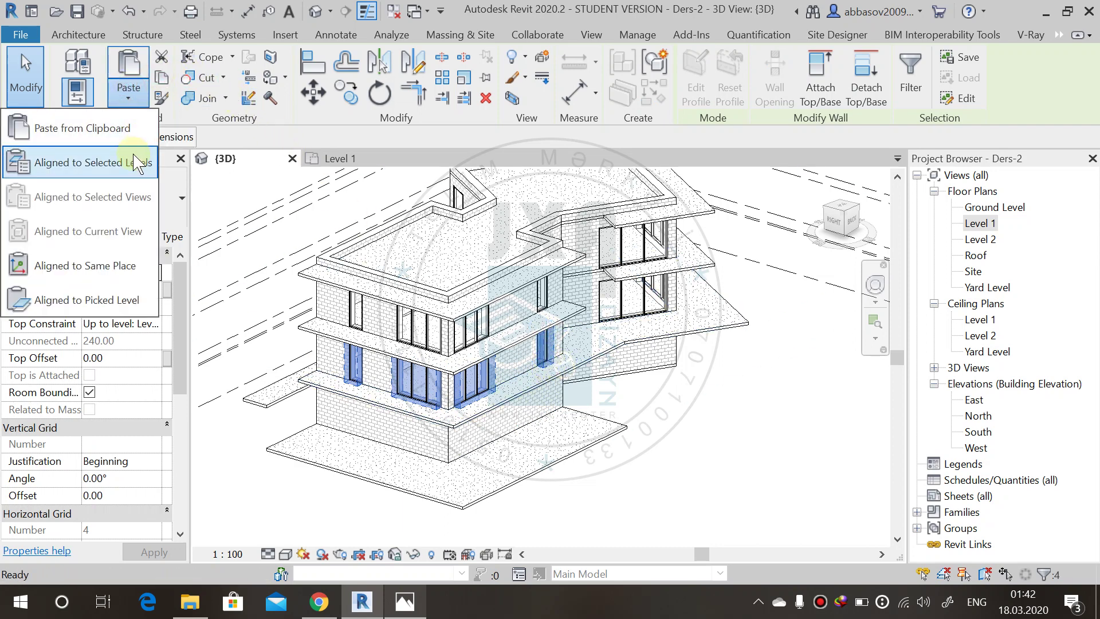
click(142, 155)
click(467, 264)
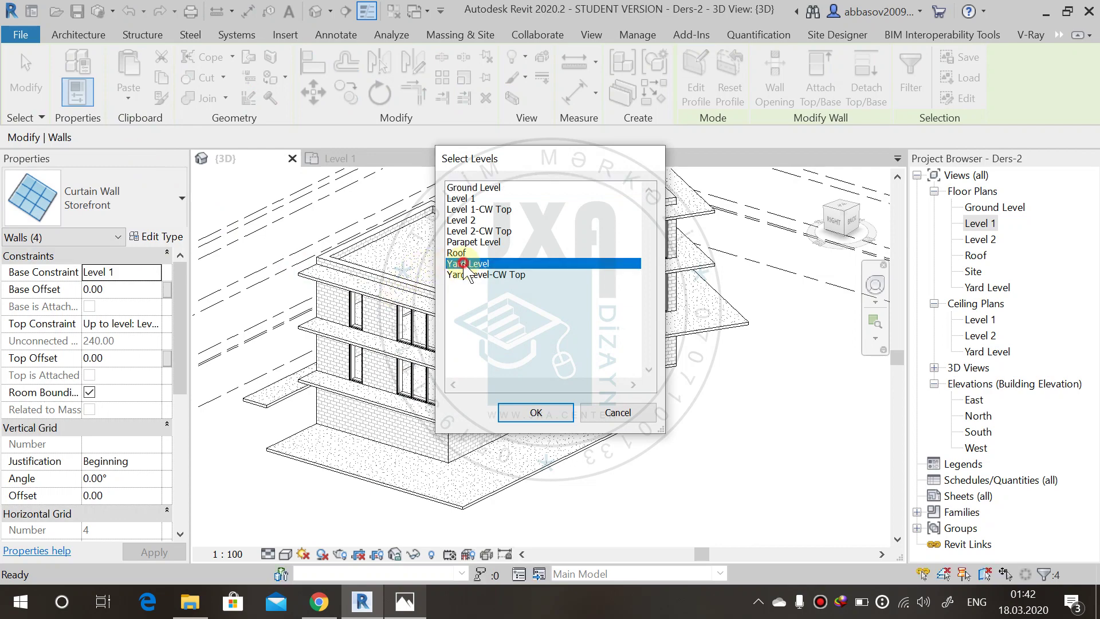
click(536, 412)
shift+middle_drag(604, 442, 598, 412)
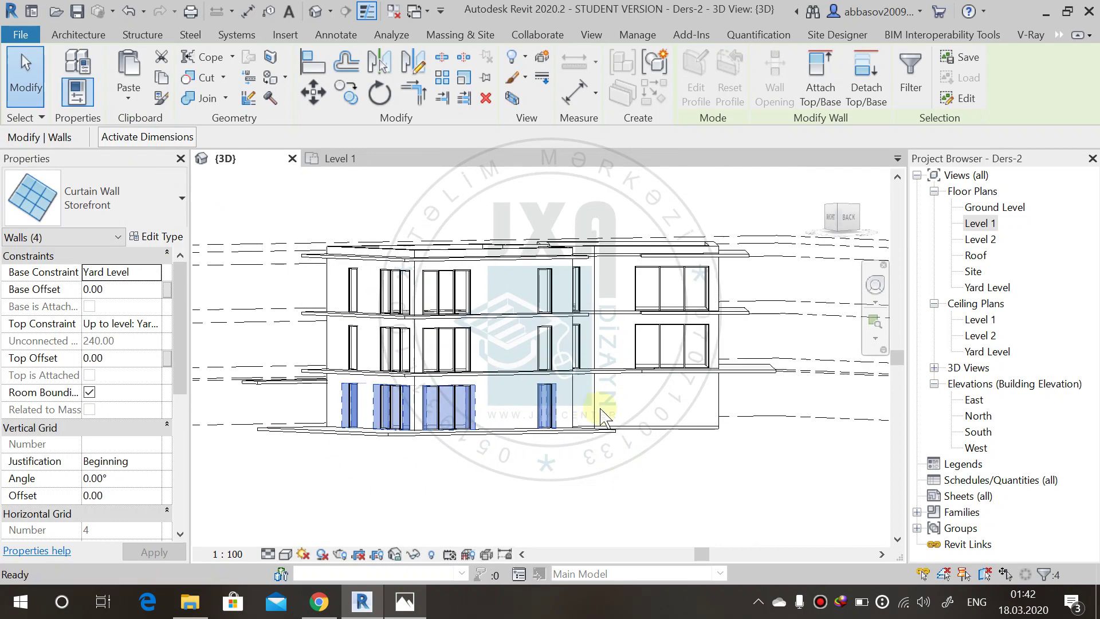
click(690, 477)
Step: Set the 3D view's detail level to Fine and its visual style to Consistent Colors
shift+middle_drag(690, 477, 580, 511)
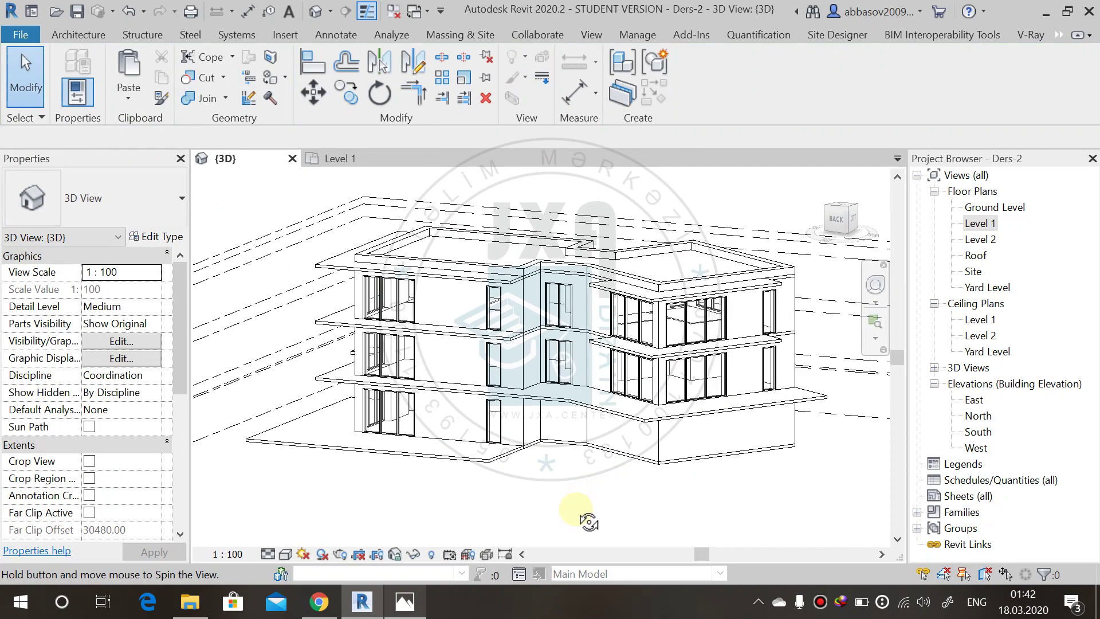
click(267, 554)
click(278, 535)
click(286, 554)
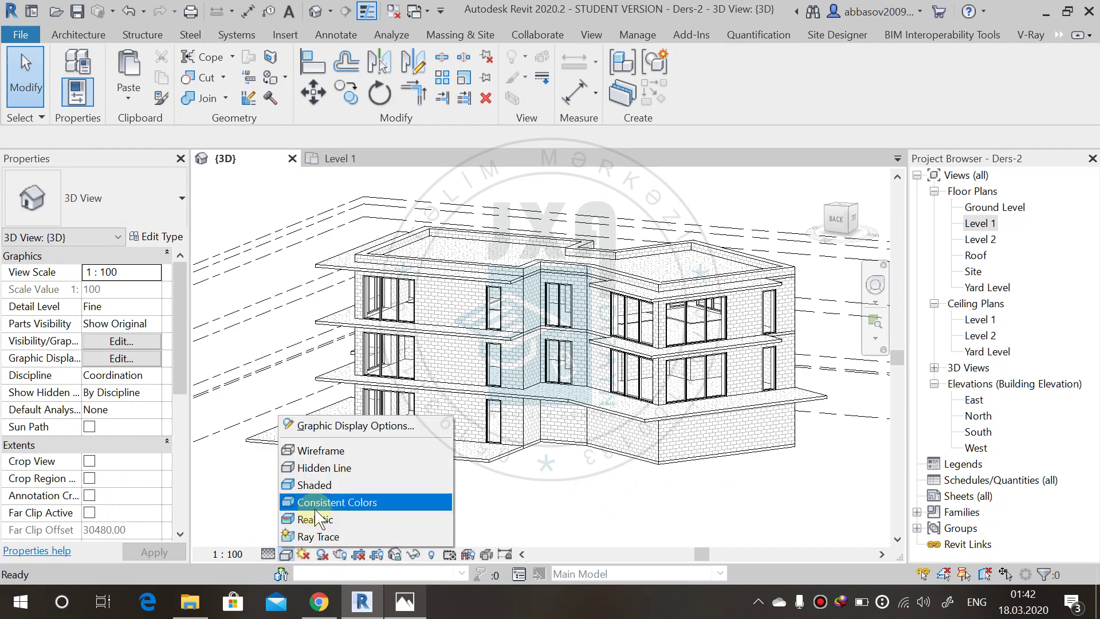
click(337, 502)
Step: Examine the curtain walls and their mullions on all three floors up close at the near wing's corner
shift+middle_drag(466, 491, 659, 510)
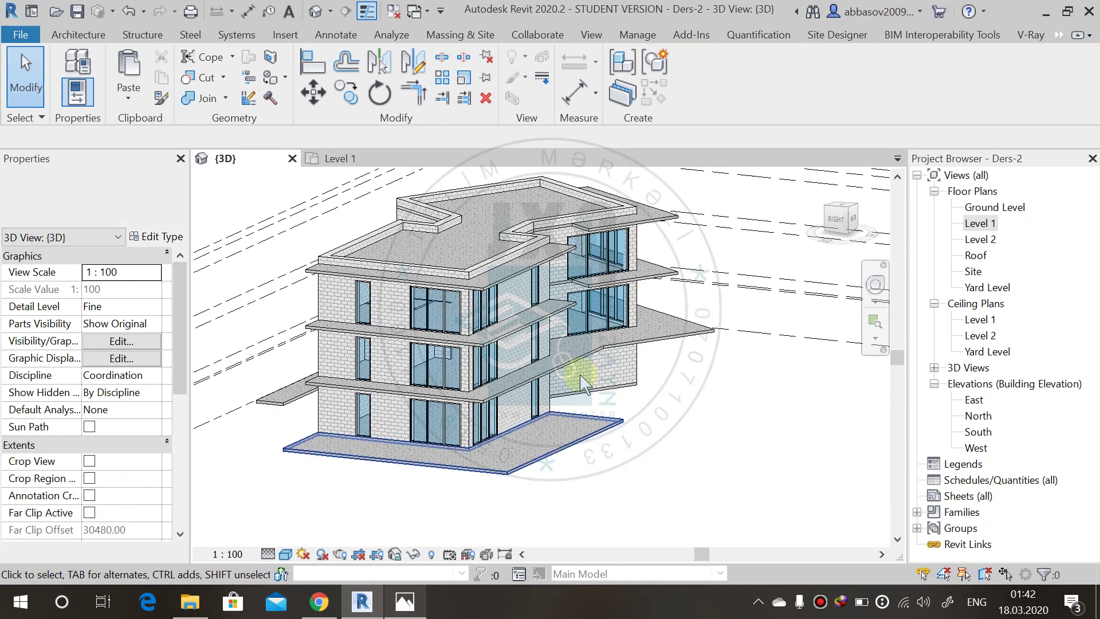
scroll(504, 239, up, 5)
middle_drag(504, 238, 411, 325)
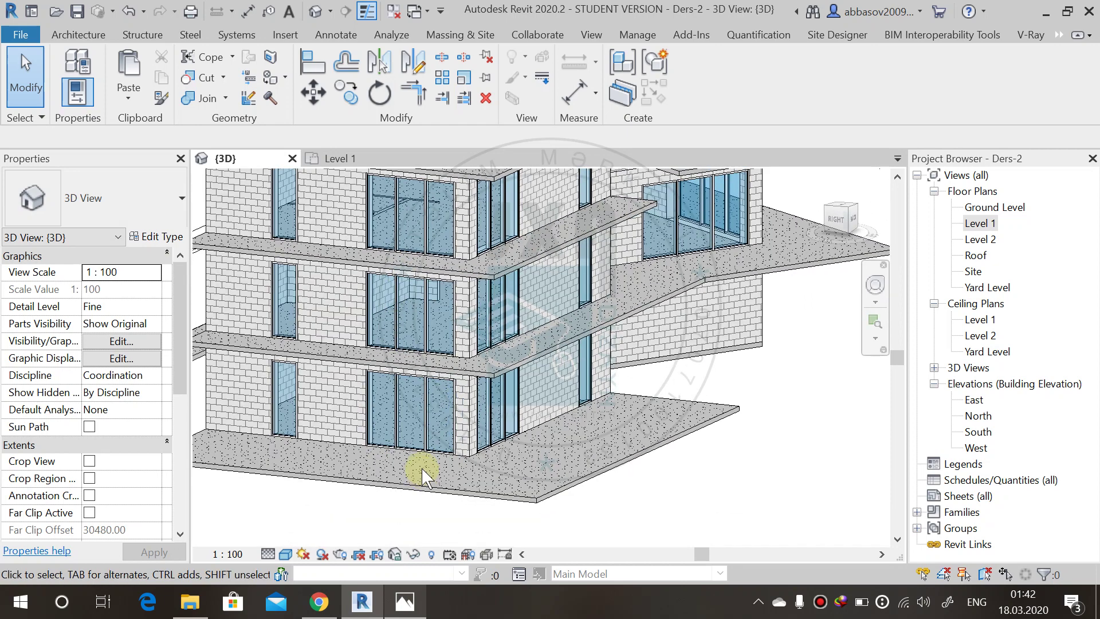
scroll(422, 474, up, 2)
middle_drag(436, 411, 453, 507)
scroll(422, 413, up, 2)
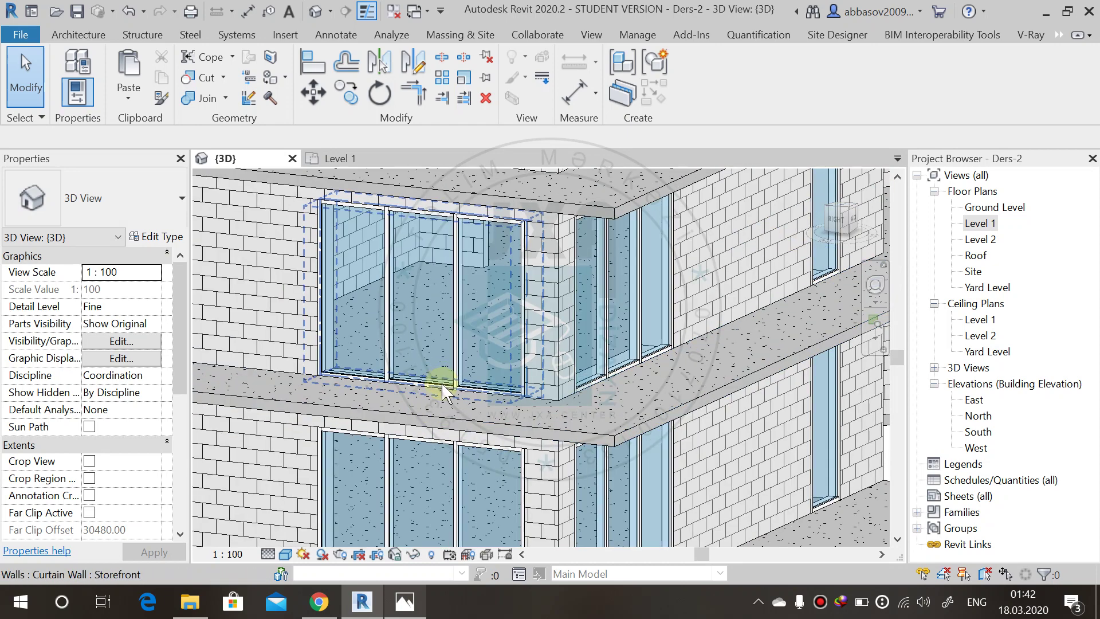
middle_drag(448, 392, 474, 450)
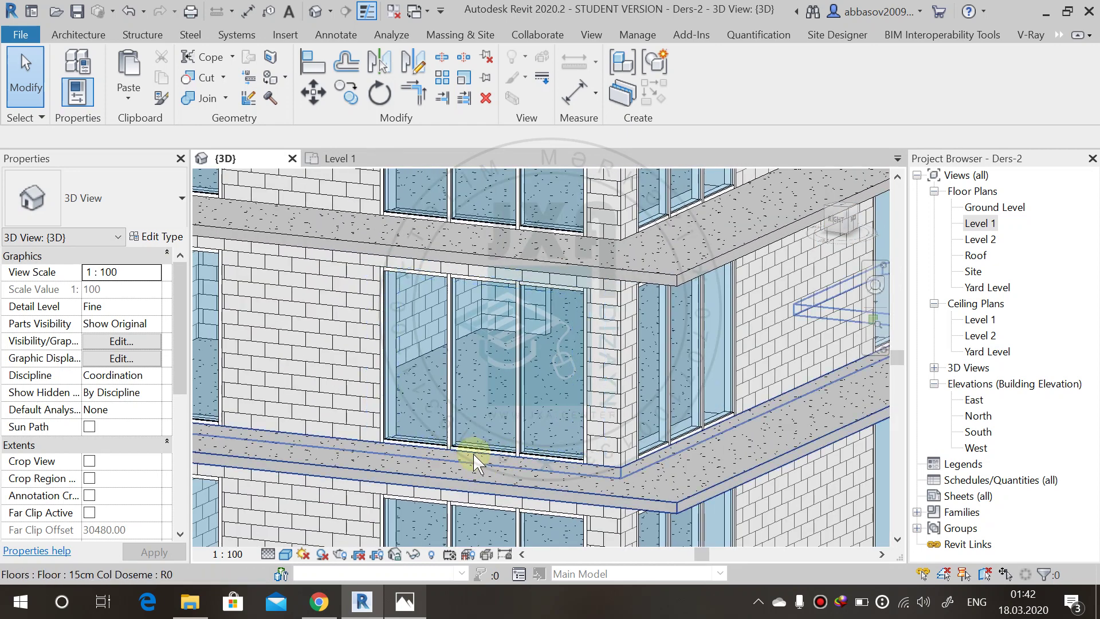
click(473, 454)
key(Escape)
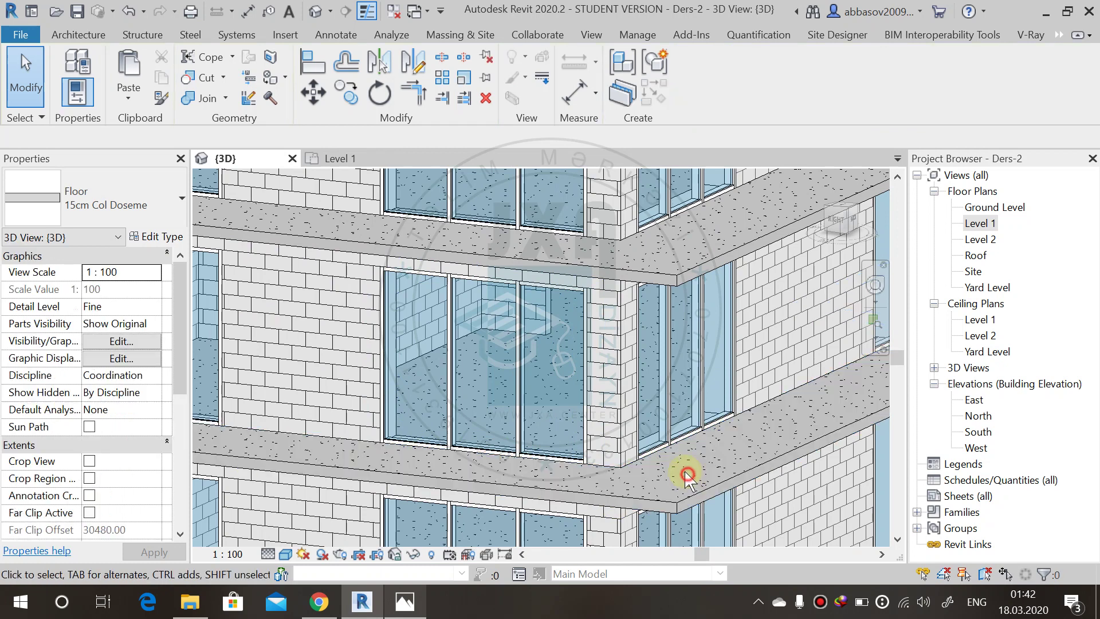
Step: Duplicate the Storefront type of the Level 1 three-panel curtain wall beside the corner as Suse Divar
click(558, 467)
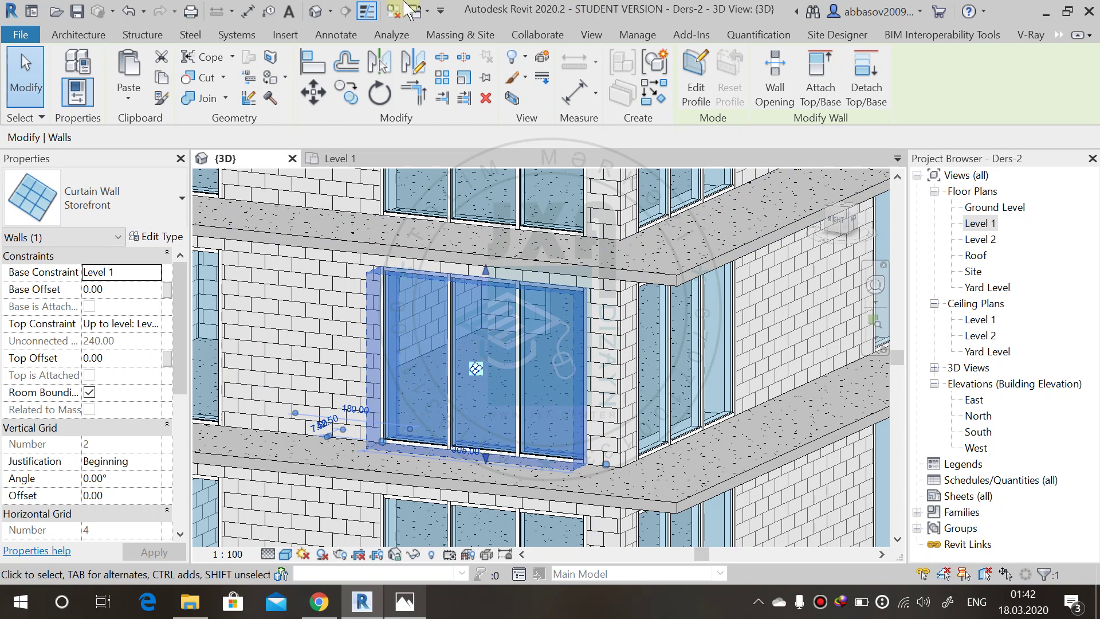
click(161, 239)
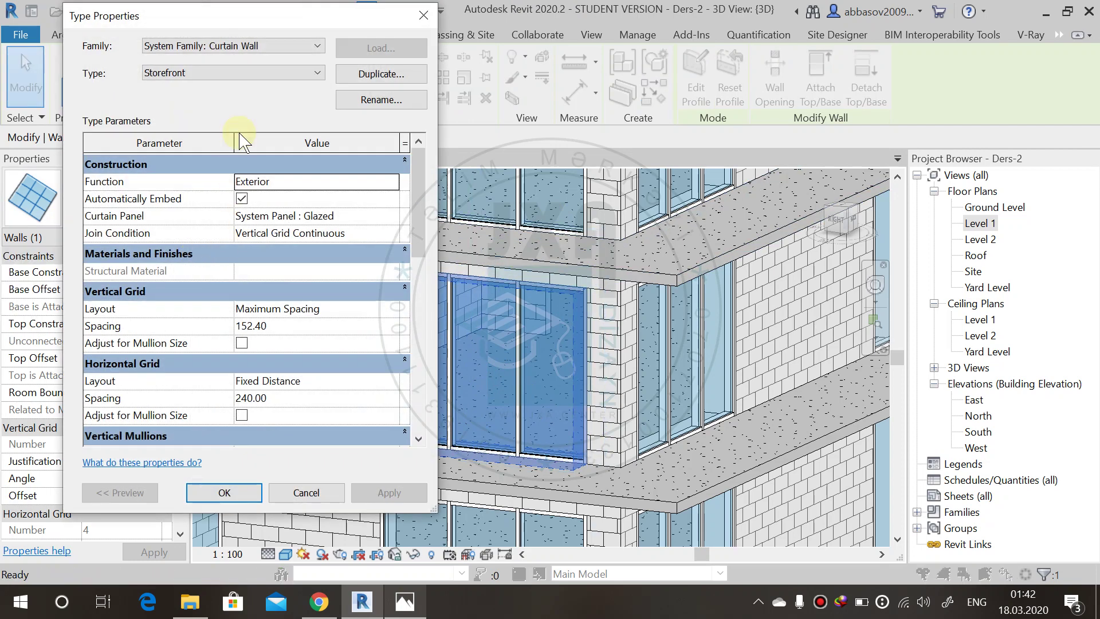
click(380, 73)
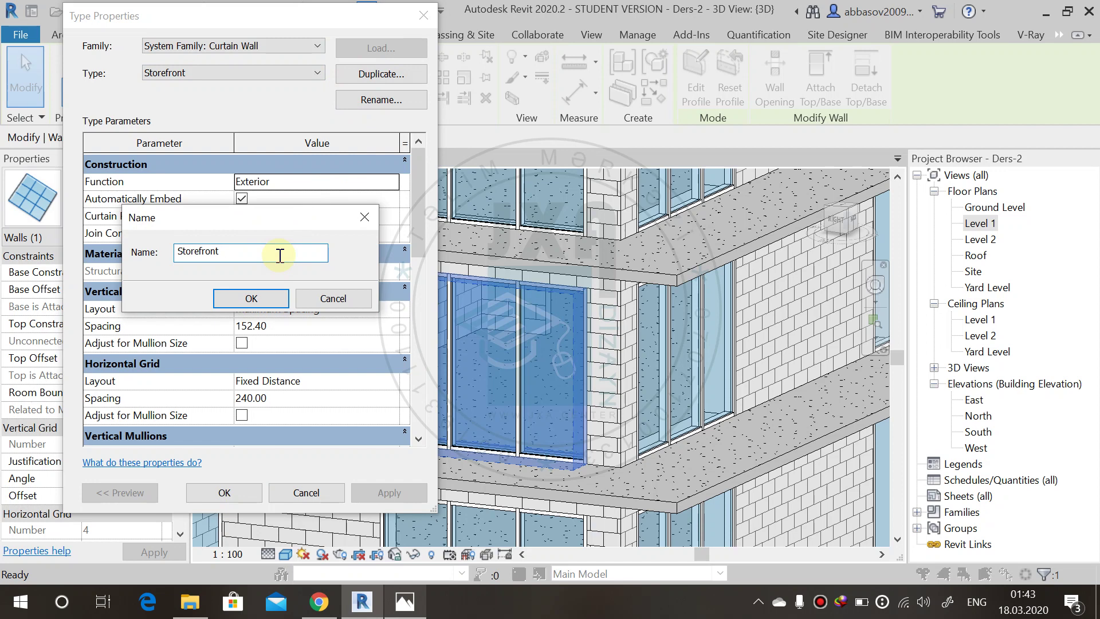
key(BackSpace)
key(BackSpace)
key(BackSpace)
key(BackSpace)
key(BackSpace)
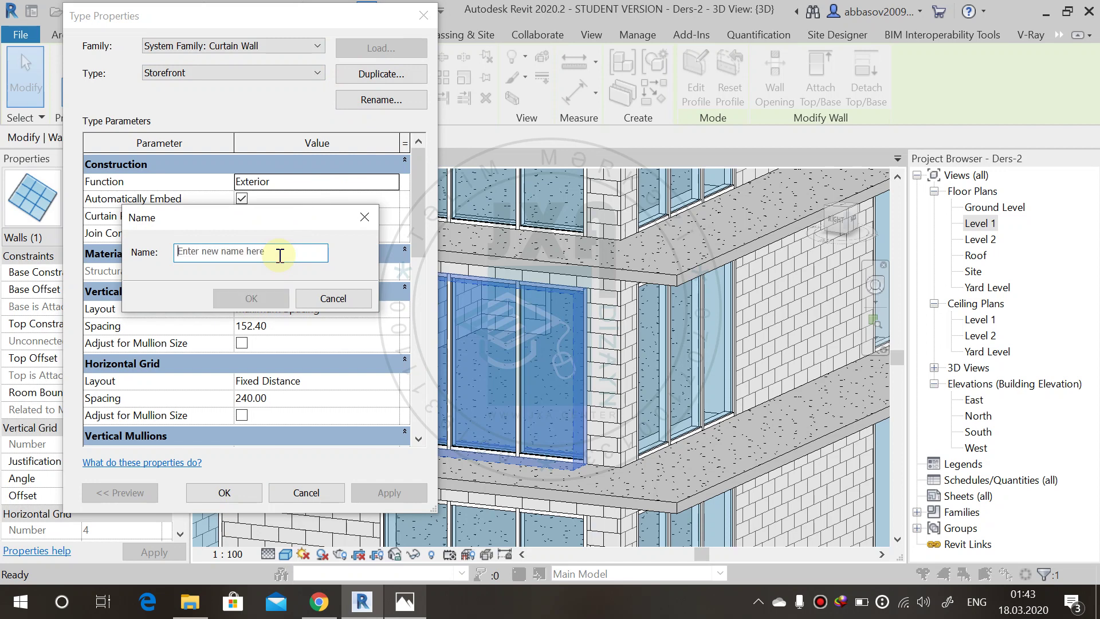
text(Sue)
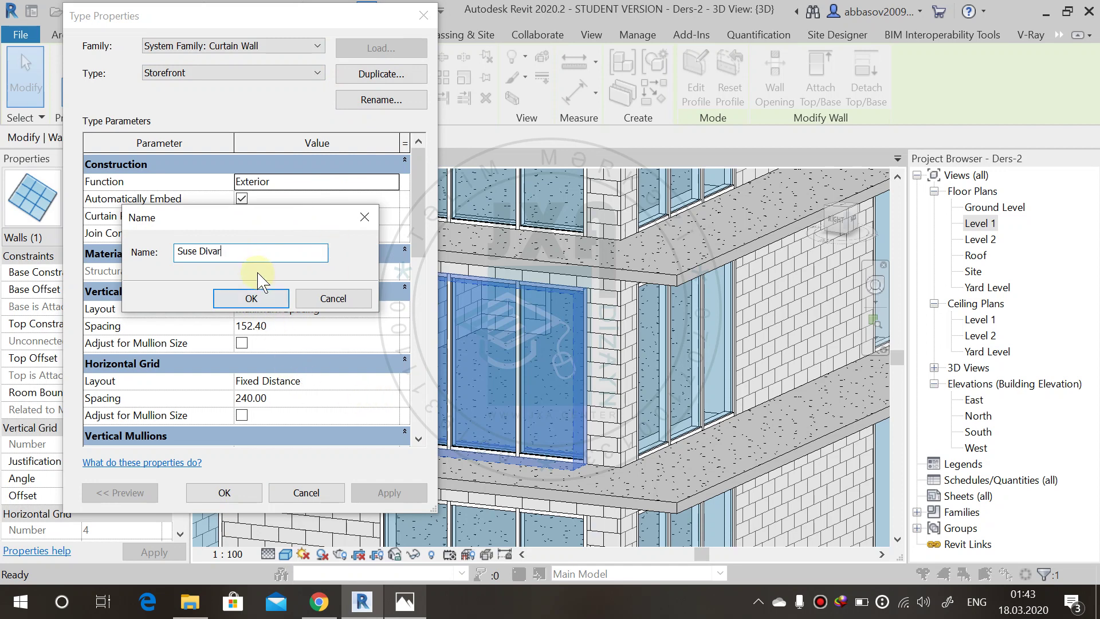
click(255, 296)
Step: Set the Suse Divar type's vertical grid spacing to 90, keeping the Maximum Spacing layout, and apply it to the selected wall
scroll(250, 315, down, 2)
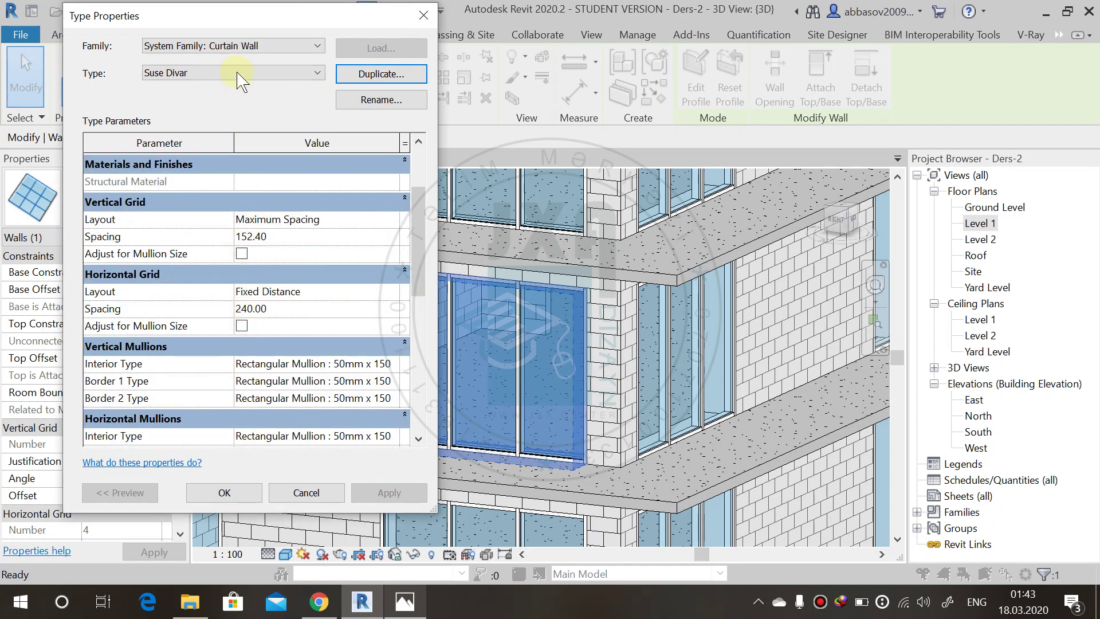
drag(250, 28, 184, 32)
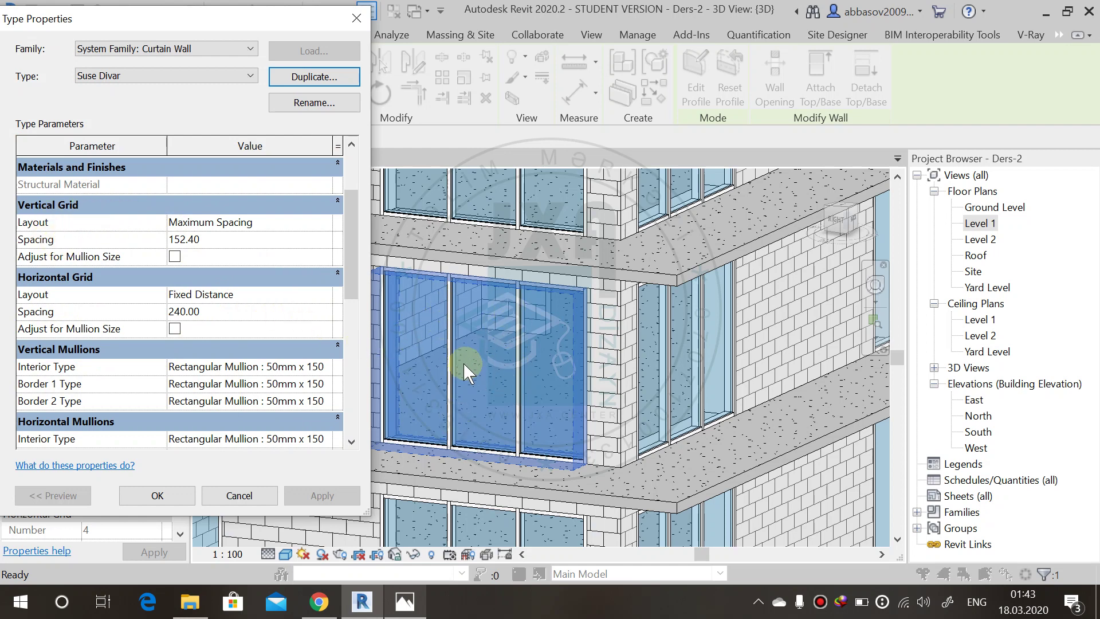
click(247, 241)
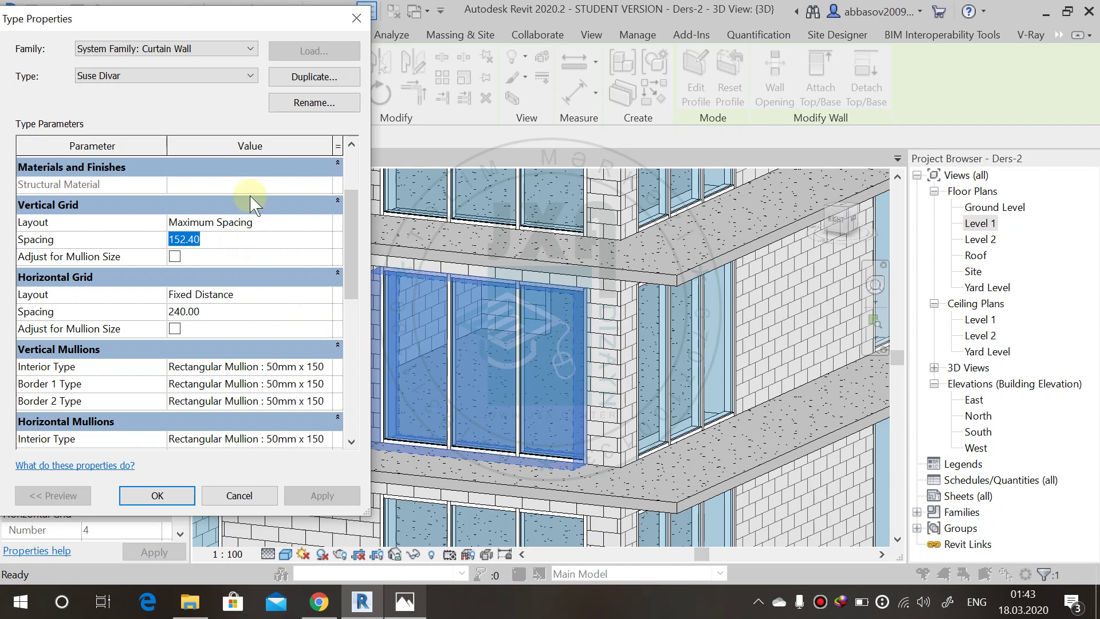
text(90)
click(238, 312)
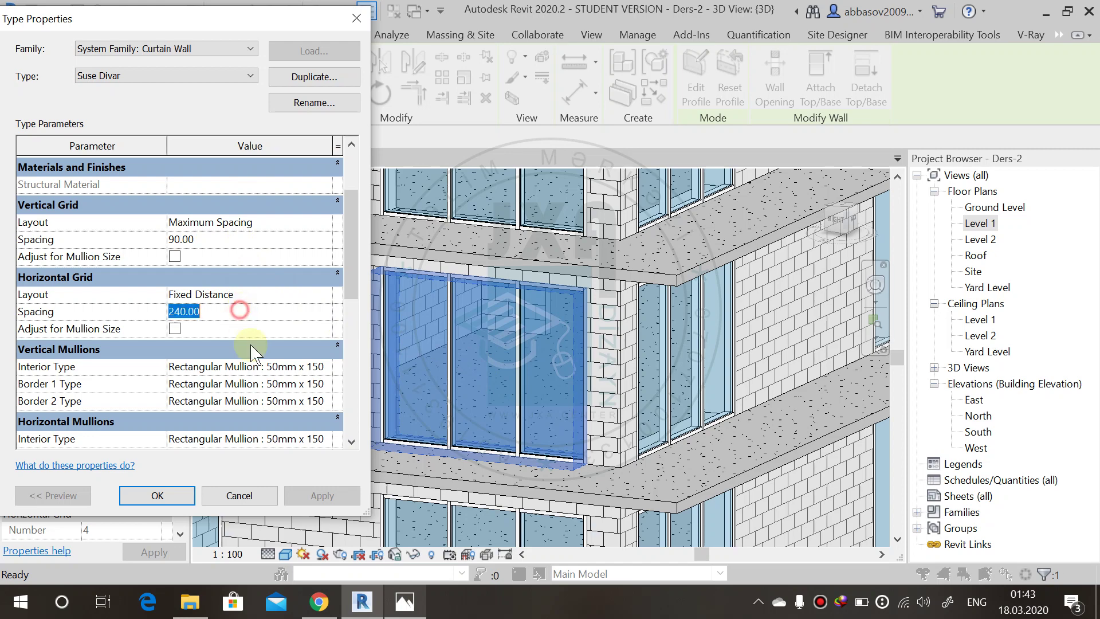
click(229, 310)
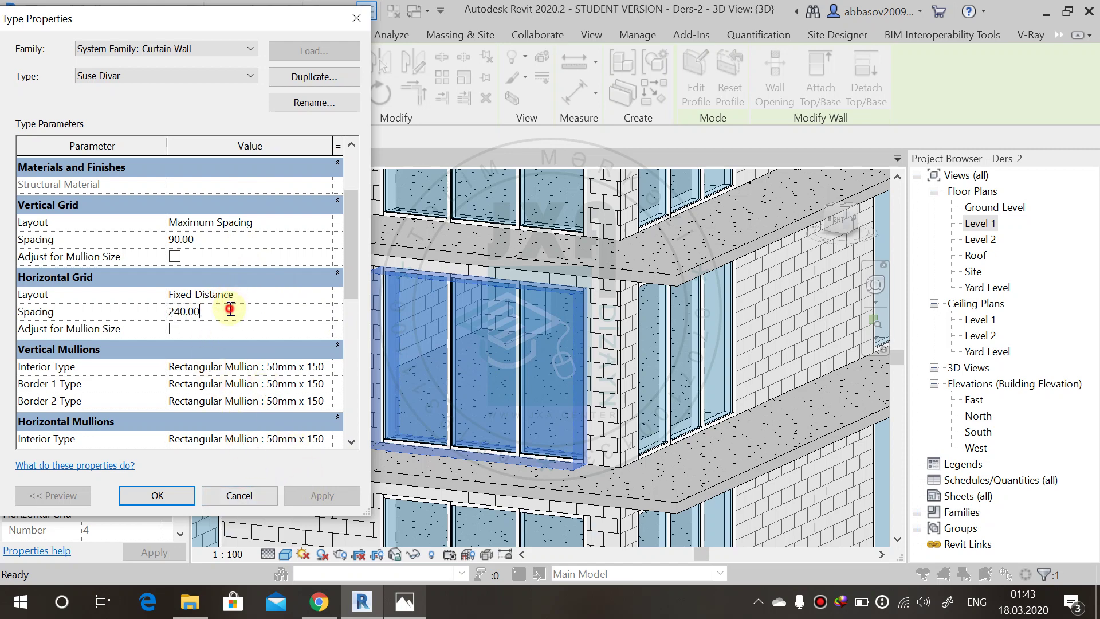
click(184, 495)
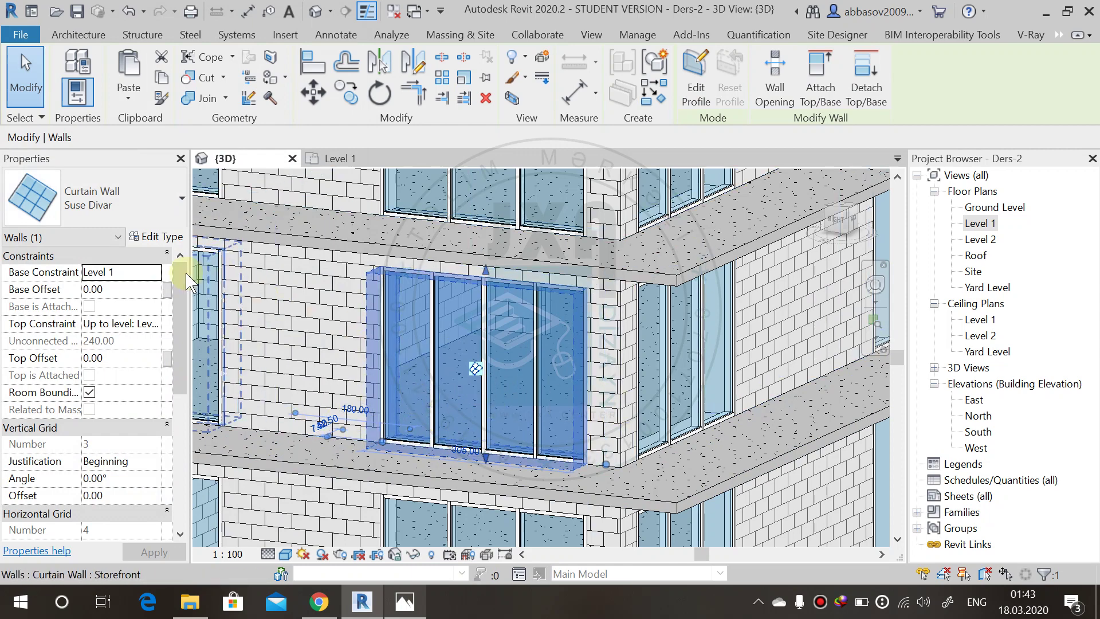
middle_drag(484, 383, 643, 346)
scroll(484, 392, down, 2)
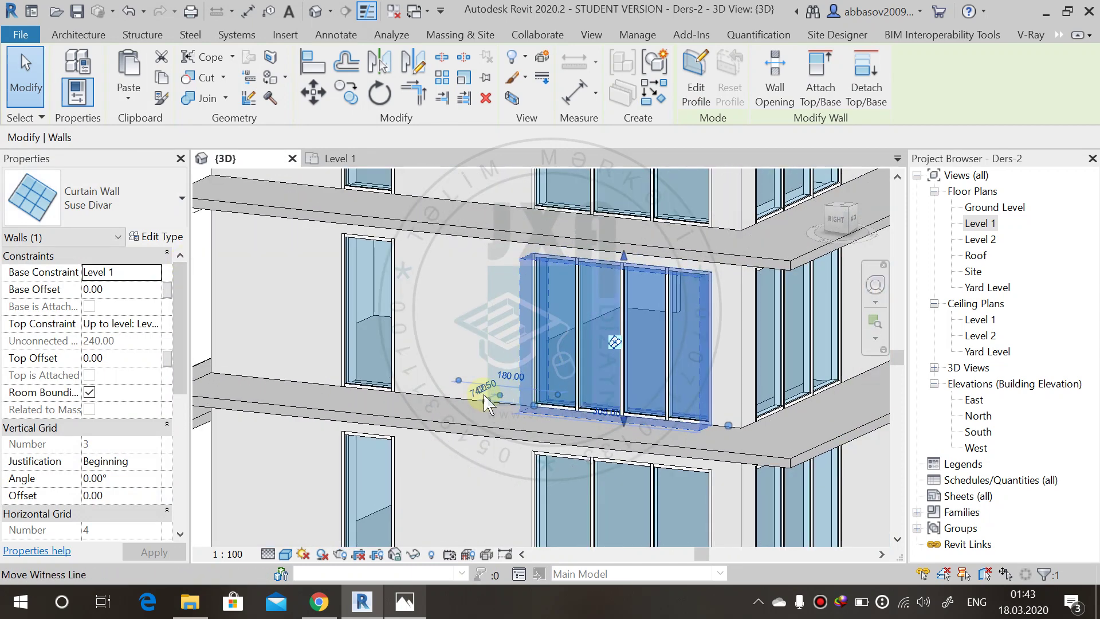
middle_drag(520, 366, 448, 258)
shift+middle_drag(572, 392, 398, 409)
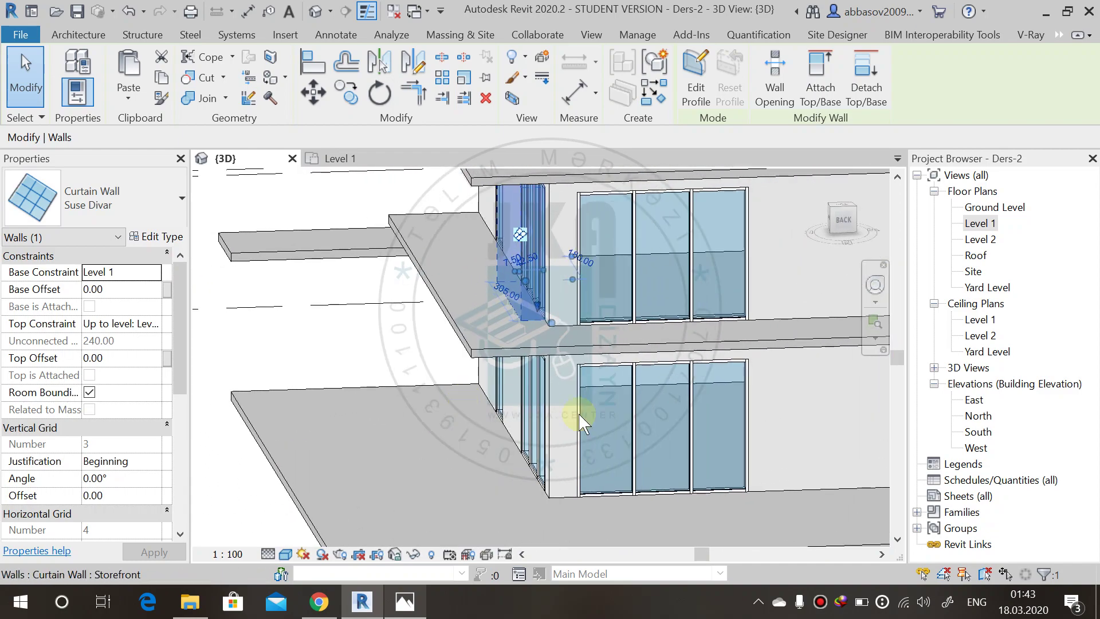
Step: Select all instances of the Storefront curtain wall across the villa and change their type to Suse Divar
middle_drag(681, 430, 404, 355)
scroll(408, 355, down, 2)
shift+middle_drag(868, 318, 537, 437)
scroll(538, 438, down, 2)
mouse_move(553, 378)
shift+middle_down()
mouse_move(562, 398)
mouse_move(570, 365)
shift+middle_up()
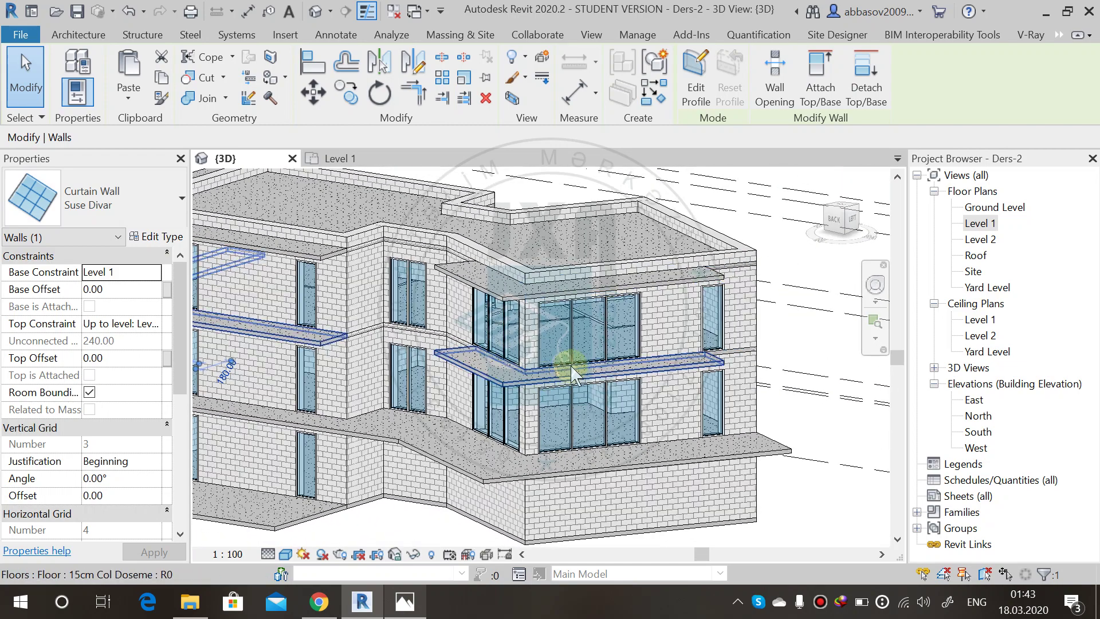
click(572, 367)
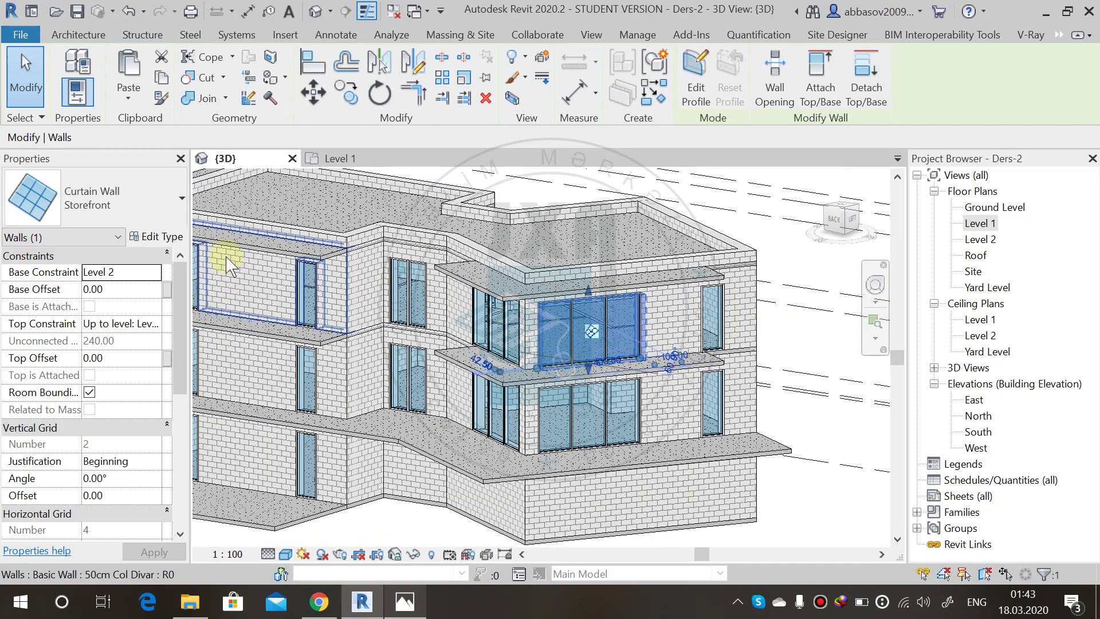
right_click(568, 363)
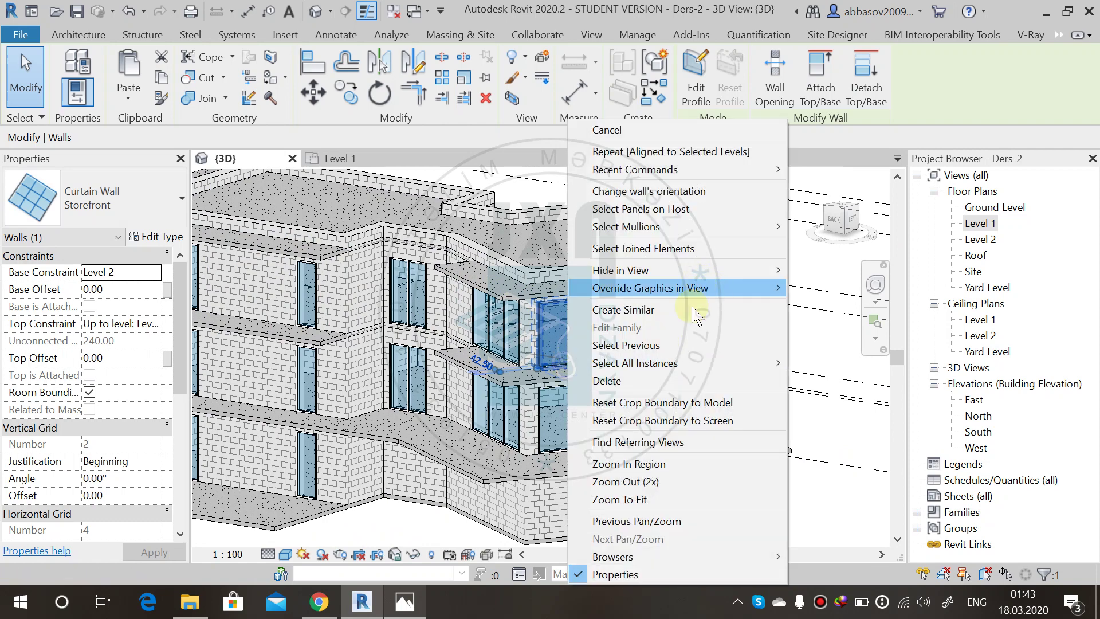
mouse_move(745, 363)
click(825, 381)
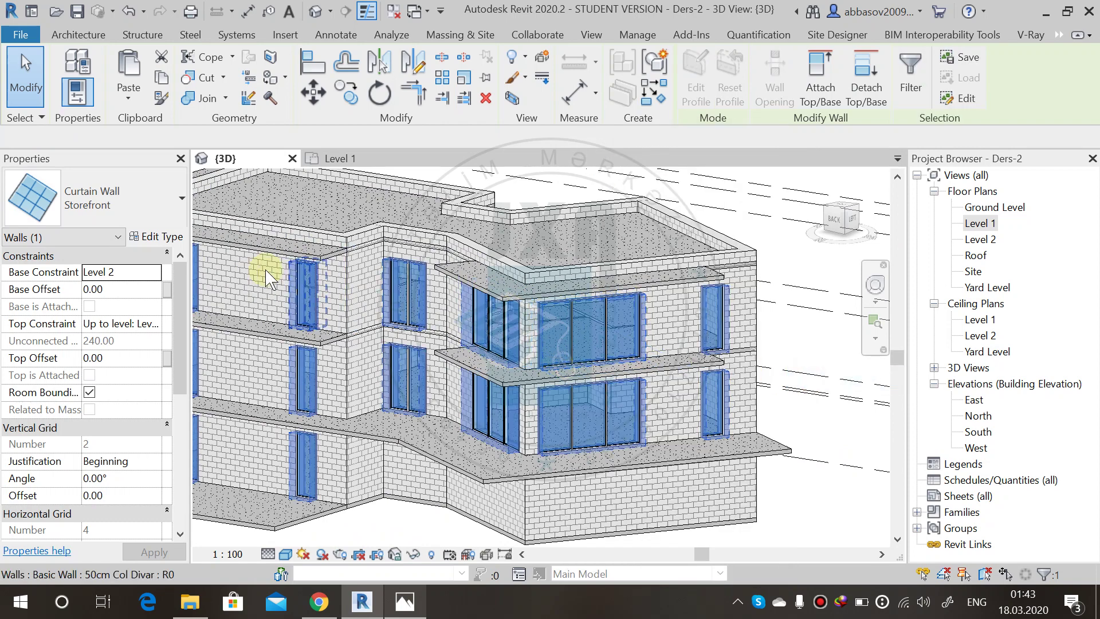
click(146, 209)
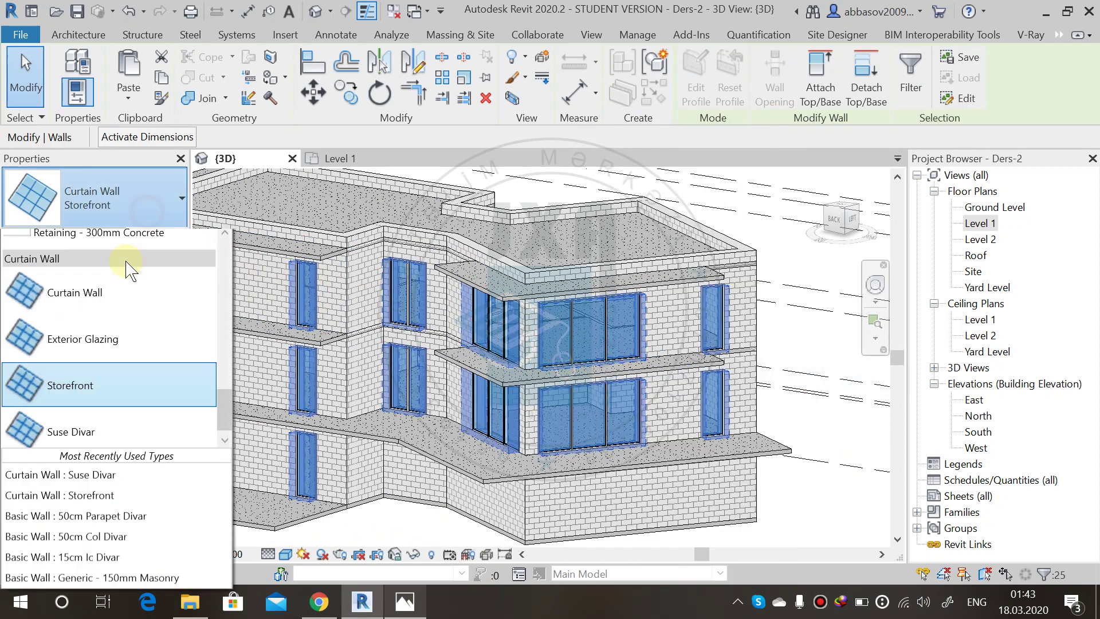
click(54, 447)
click(793, 319)
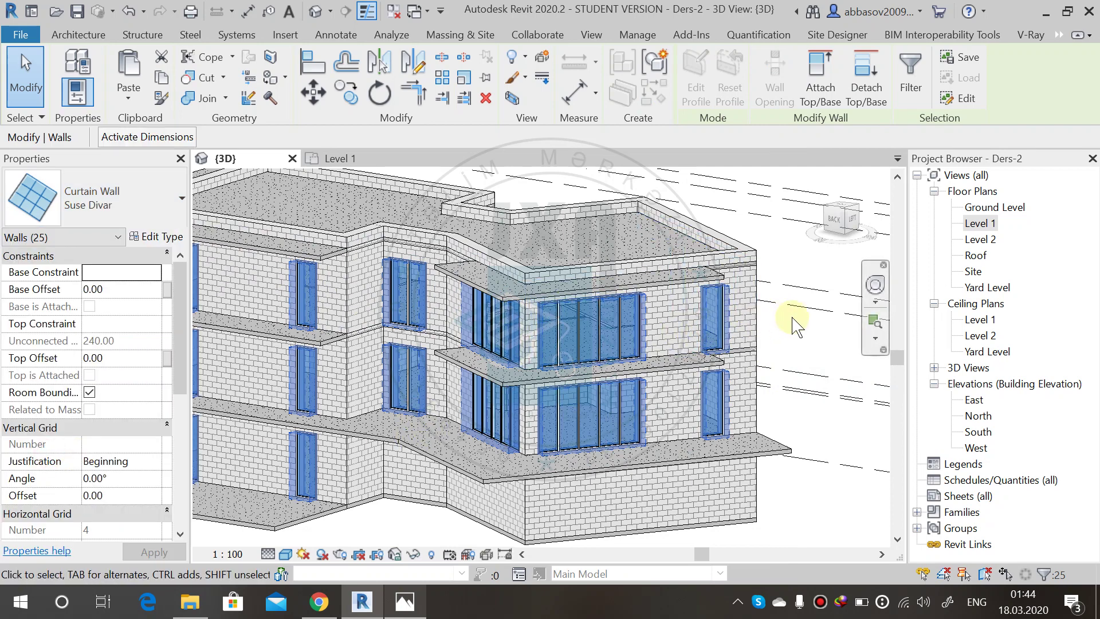
Step: Open the type properties of the Level 1 Suse Divar curtain wall beside the corner on the building's opposite wing
middle_drag(516, 415, 555, 366)
mouse_move(519, 412)
shift+middle_down()
mouse_move(566, 406)
mouse_move(659, 476)
mouse_move(663, 400)
mouse_move(645, 381)
mouse_move(550, 418)
mouse_move(640, 409)
mouse_move(289, 381)
mouse_move(294, 417)
mouse_move(356, 406)
mouse_move(381, 422)
mouse_move(362, 426)
mouse_move(180, 400)
mouse_move(69, 401)
shift+middle_up()
middle_drag(449, 425, 134, 436)
shift+middle_drag(388, 441, 338, 452)
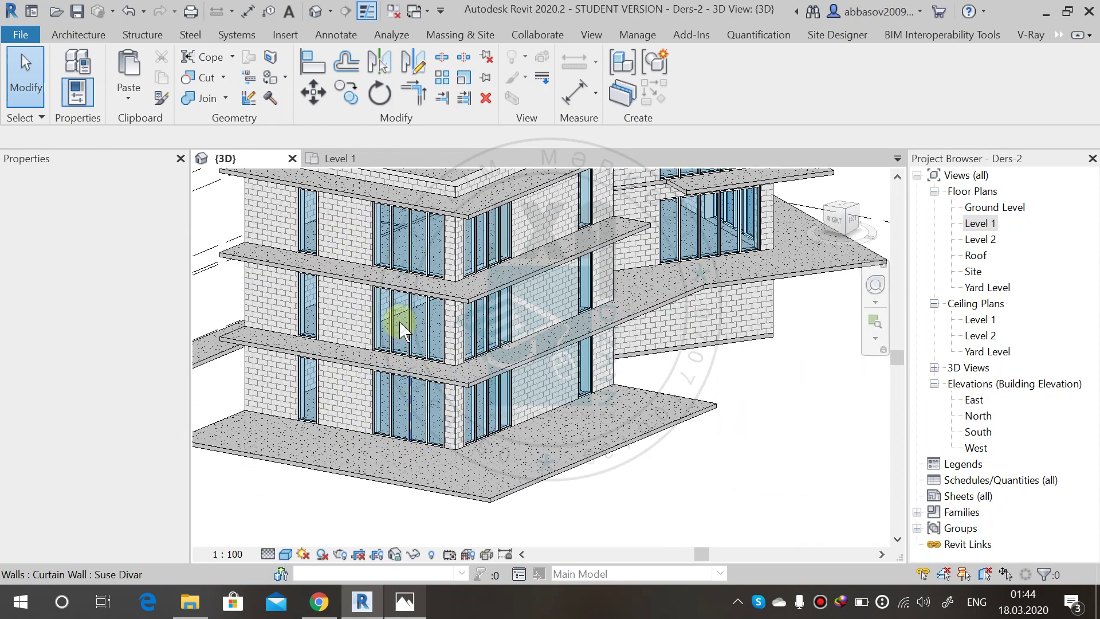
scroll(403, 329, up, 3)
scroll(404, 375, up, 2)
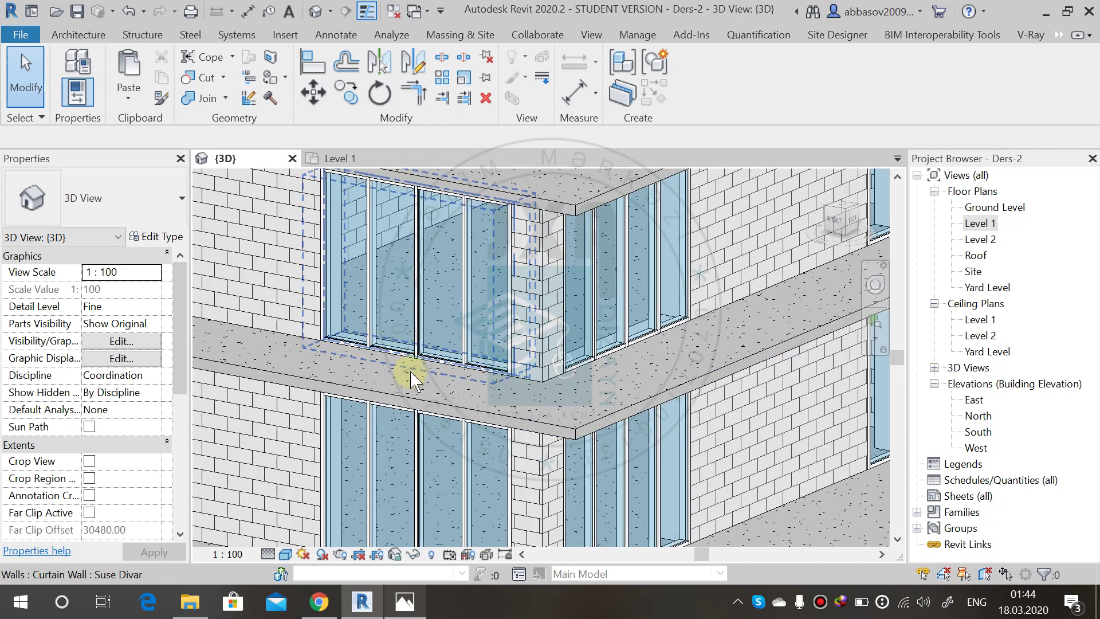
click(402, 372)
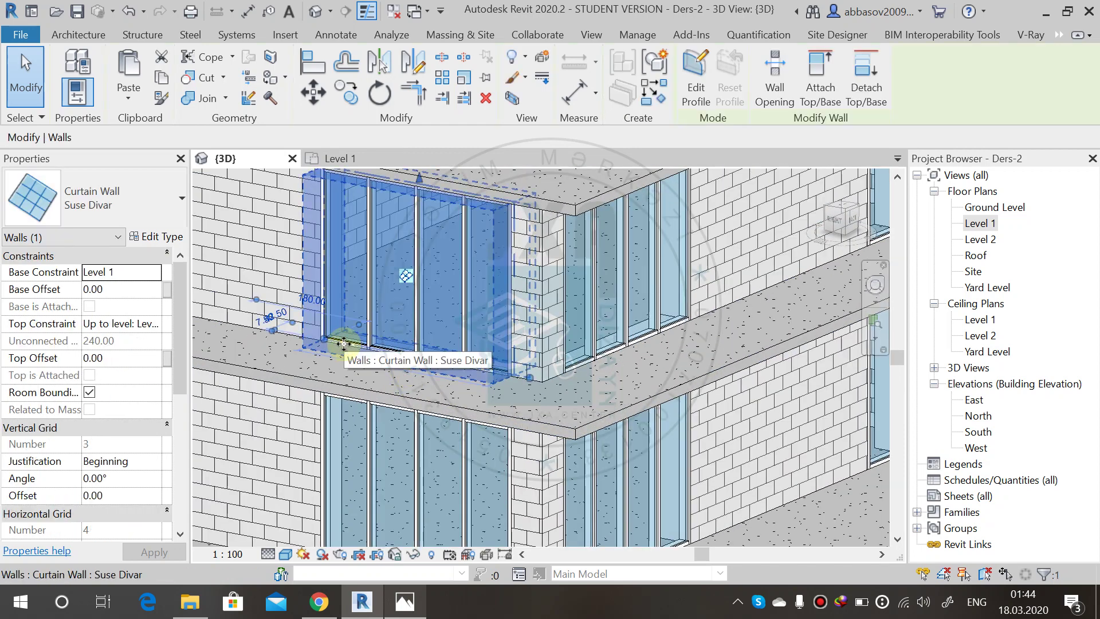
middle_drag(399, 352, 398, 359)
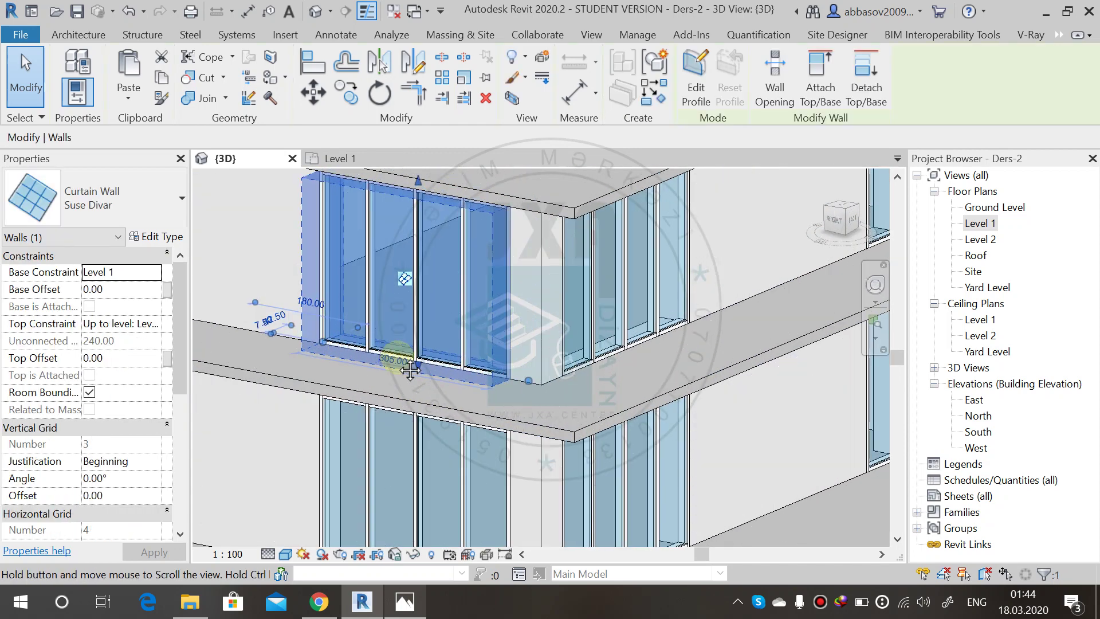
click(154, 237)
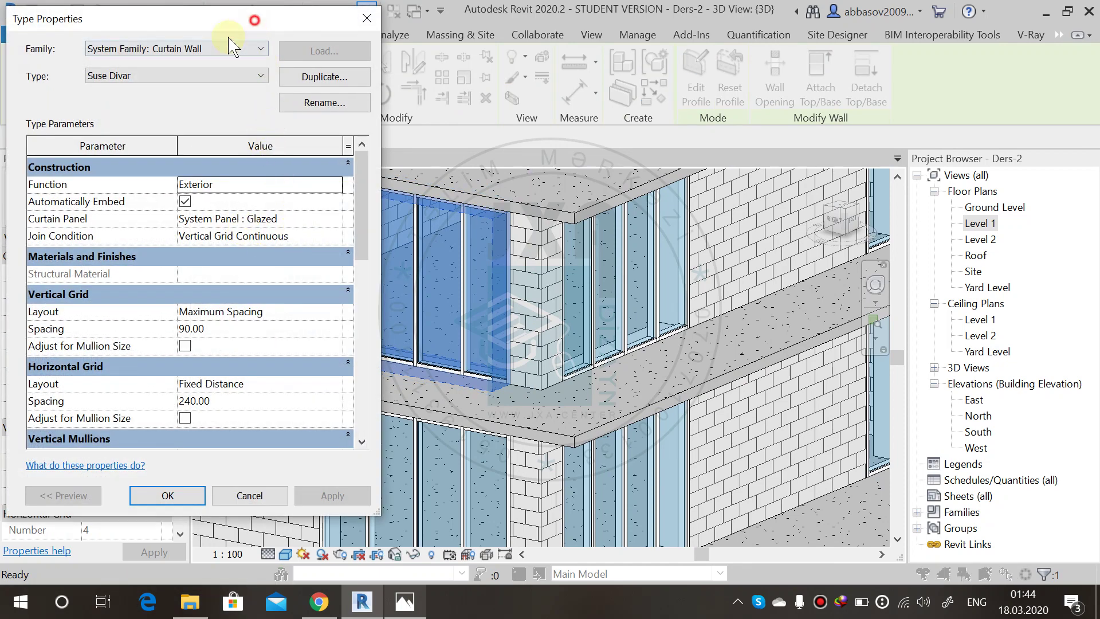
drag(229, 20, 210, 42)
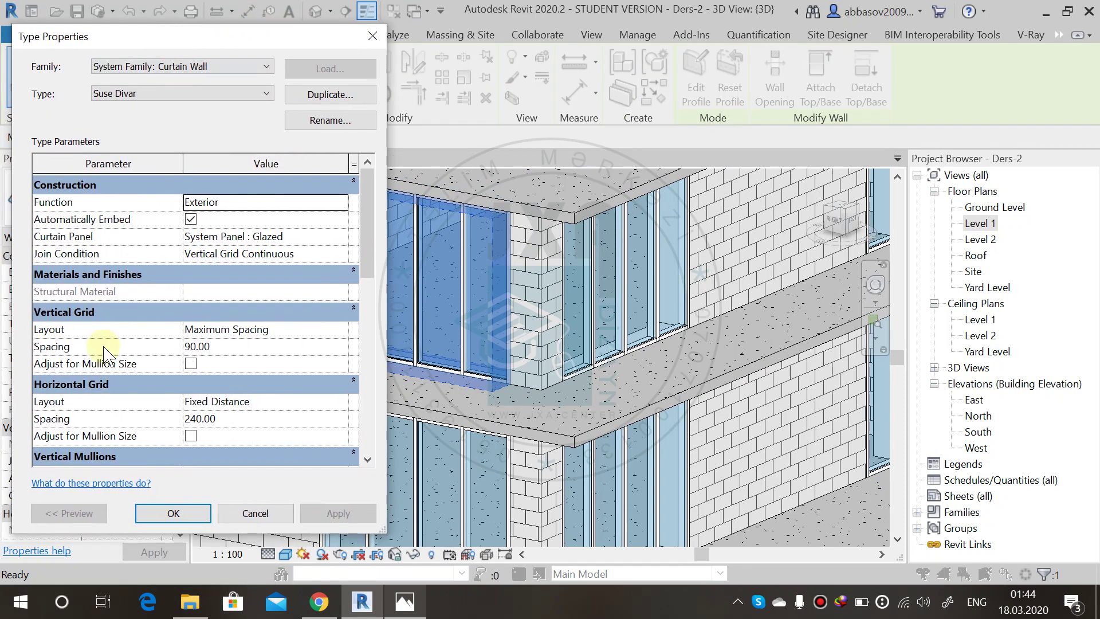
Step: Set the Suse Divar type's vertical grid layout to Minimum Spacing and apply it
click(272, 336)
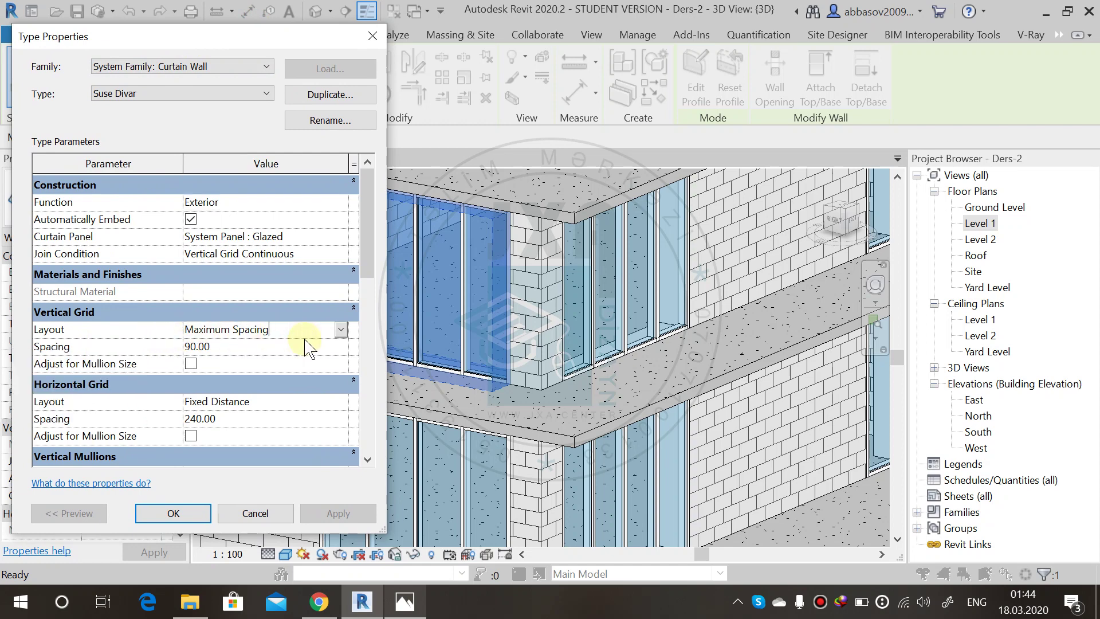
click(341, 331)
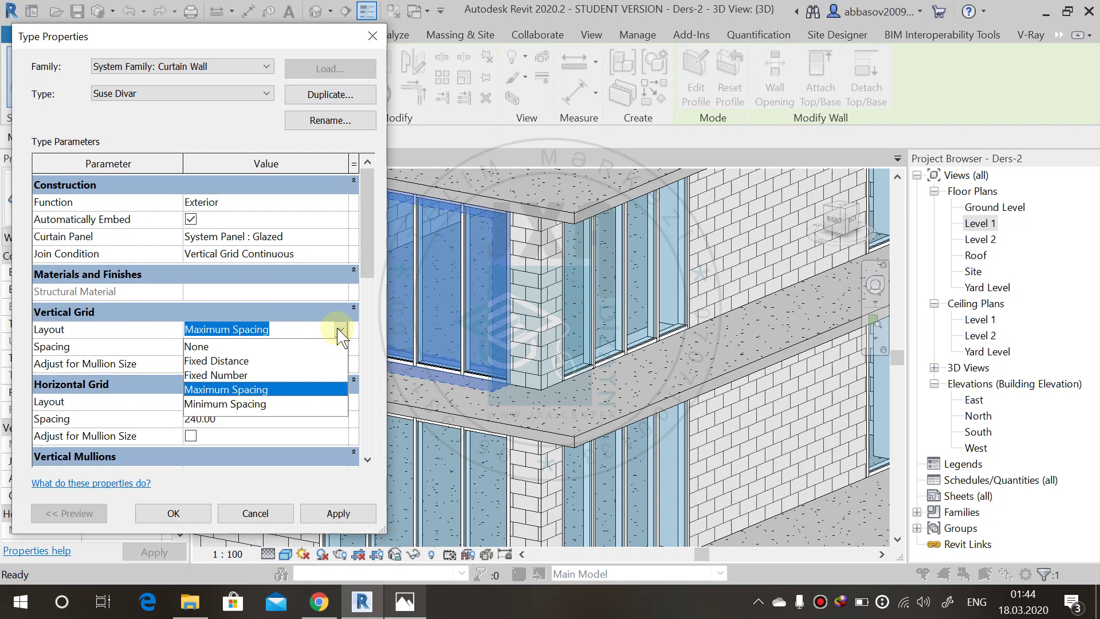
click(213, 328)
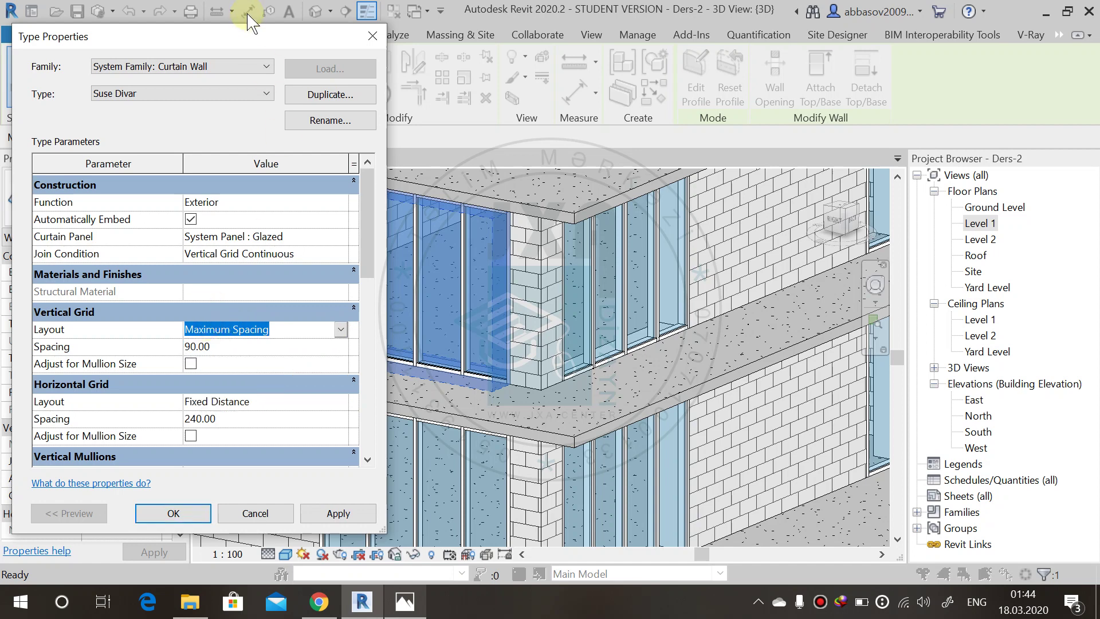
drag(246, 35, 177, 33)
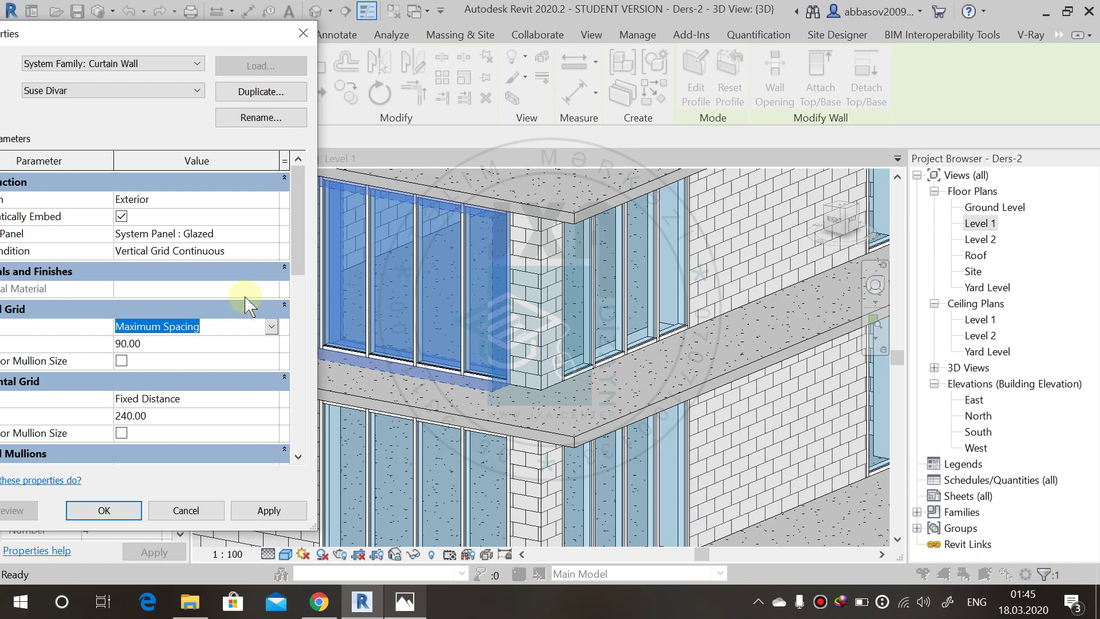
click(271, 326)
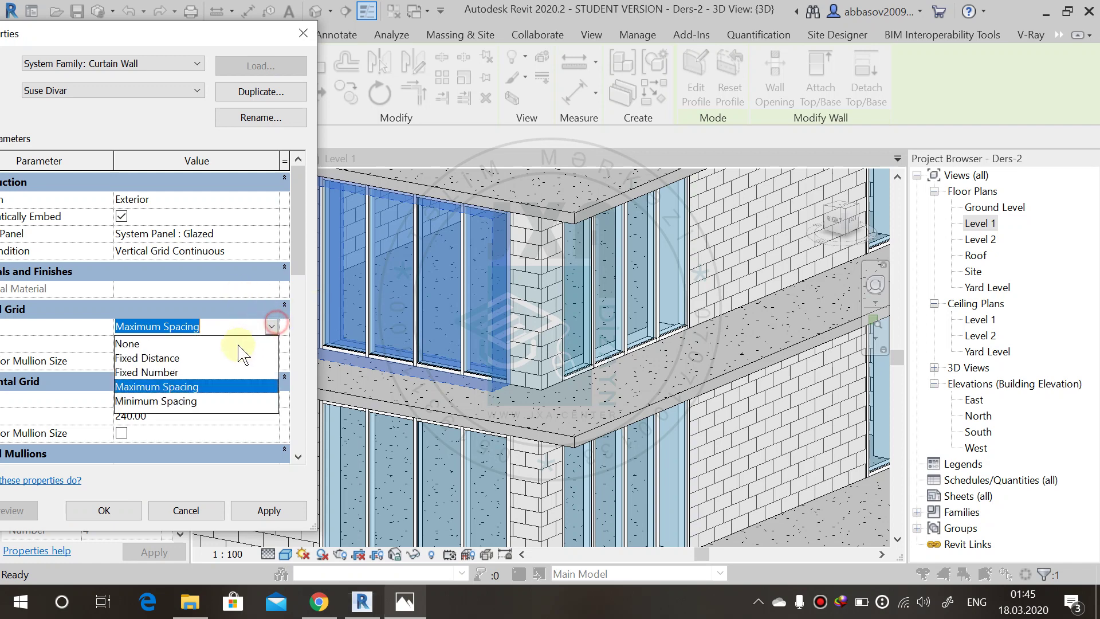
click(191, 401)
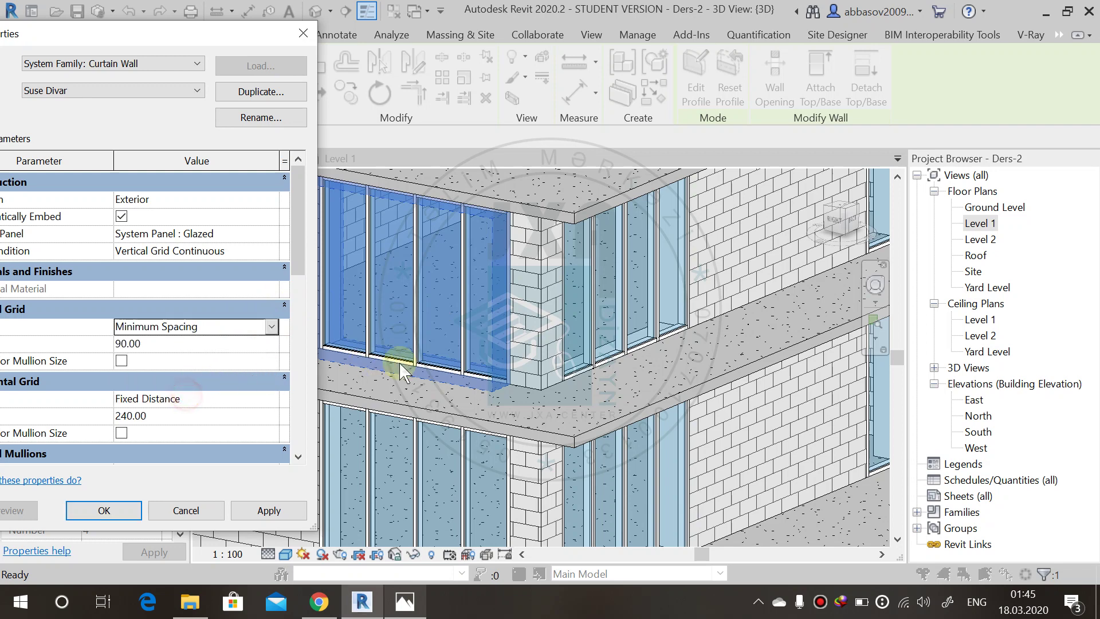
click(268, 510)
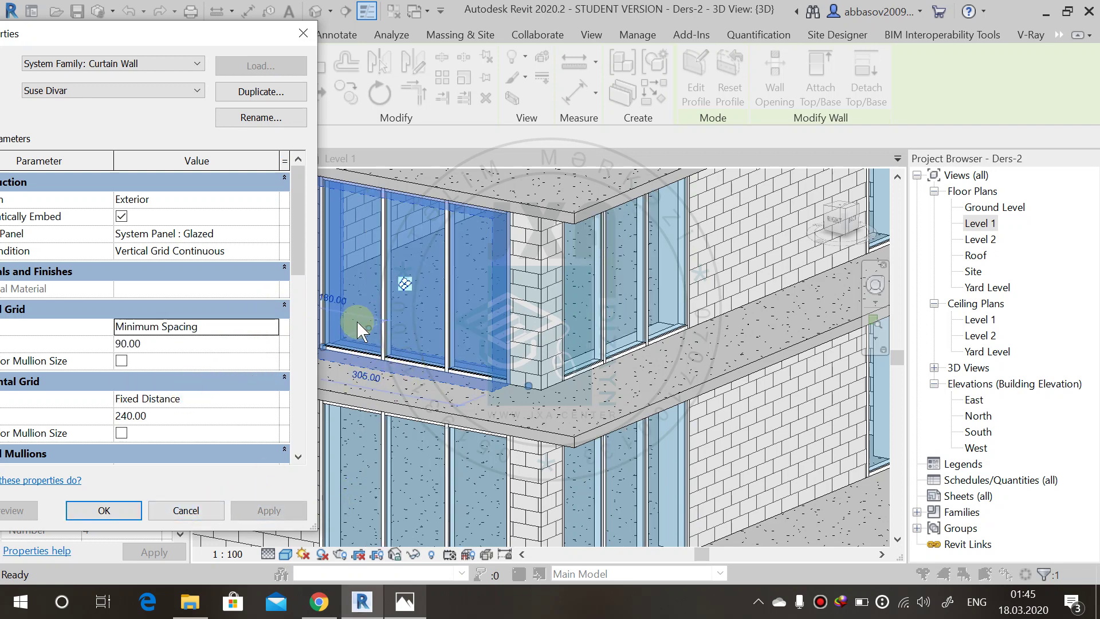
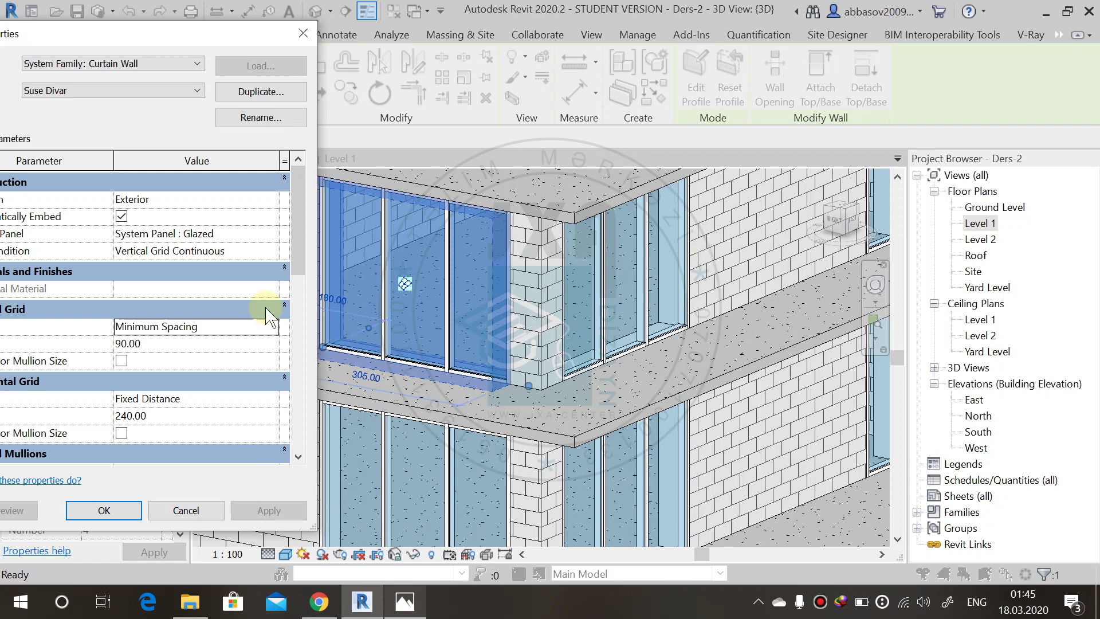
Step: Try the Maximum Spacing and Minimum Spacing layouts for the Suse Divar type's vertical grid
click(271, 326)
click(178, 386)
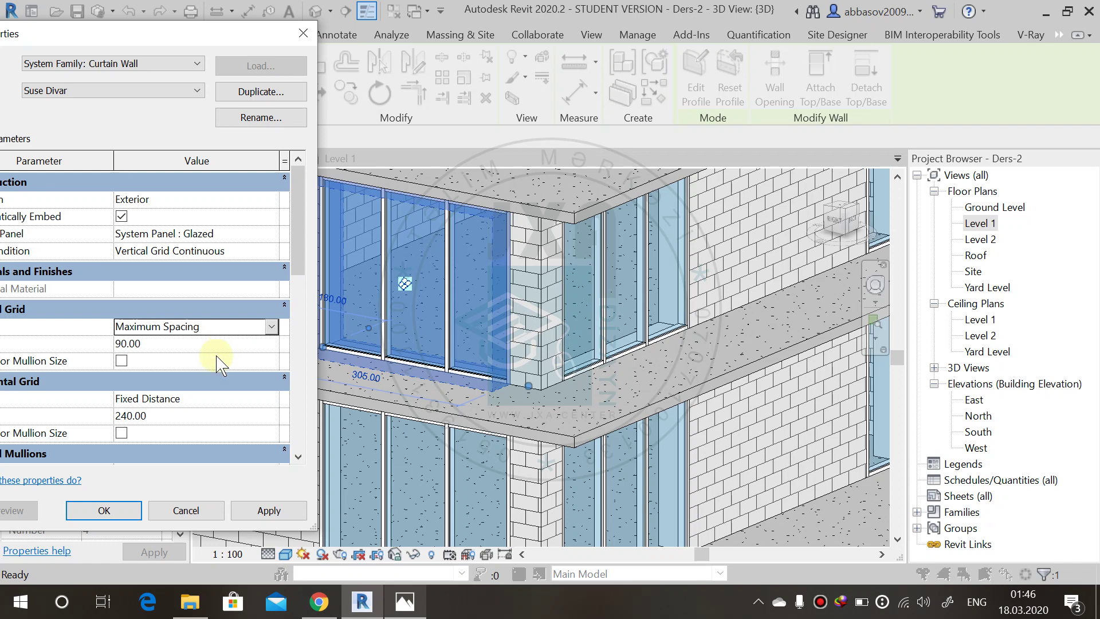
click(271, 326)
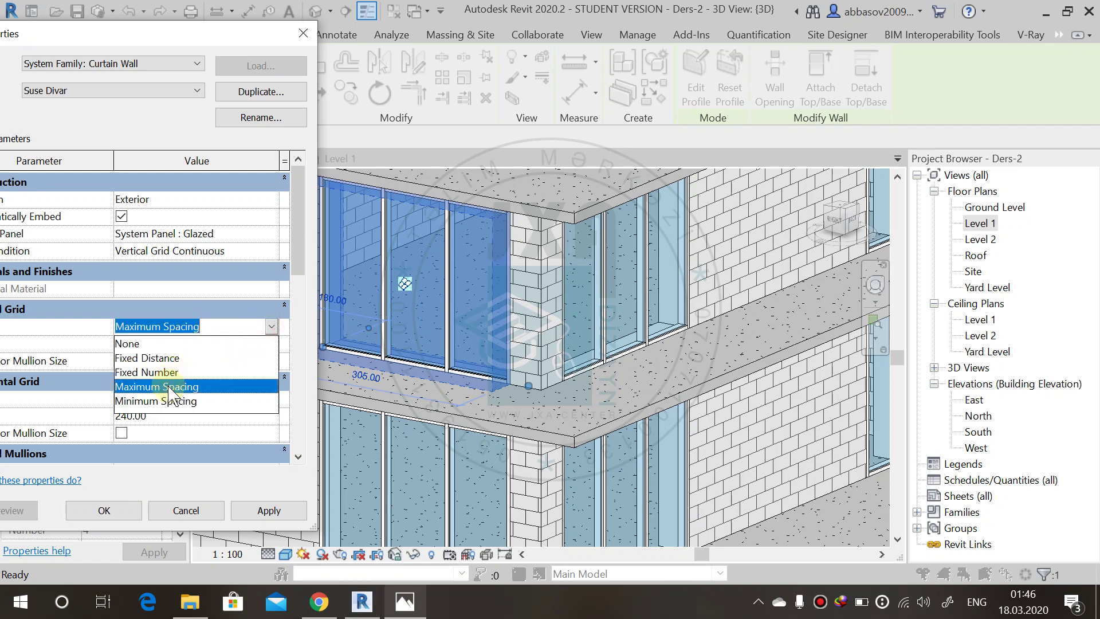
click(165, 401)
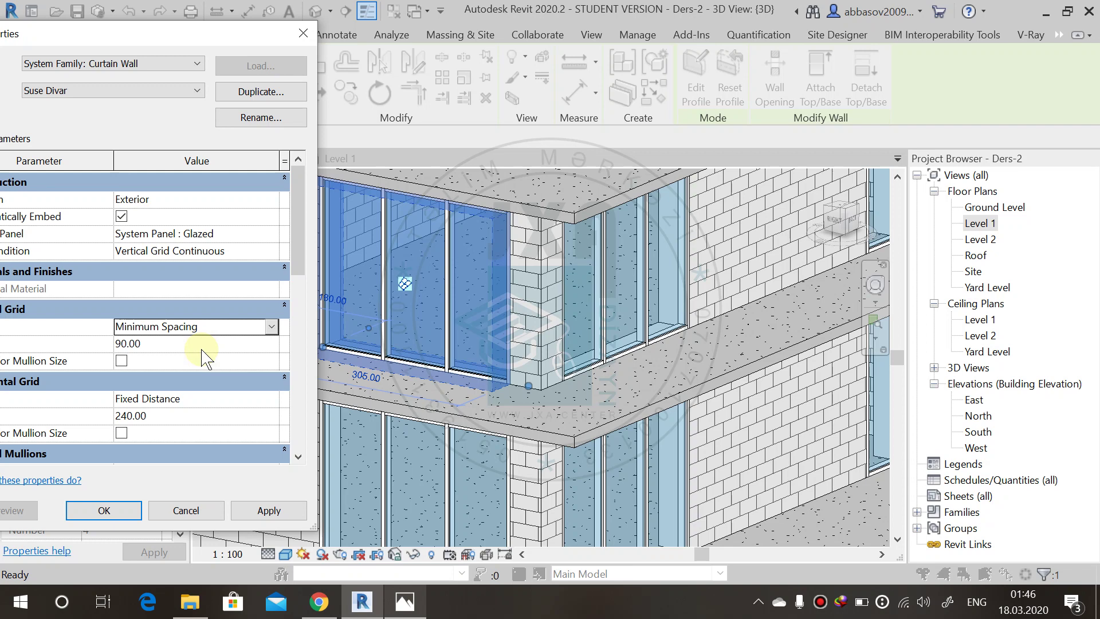
Step: Set the Suse Divar type's vertical grid layout to Fixed Distance
click(271, 326)
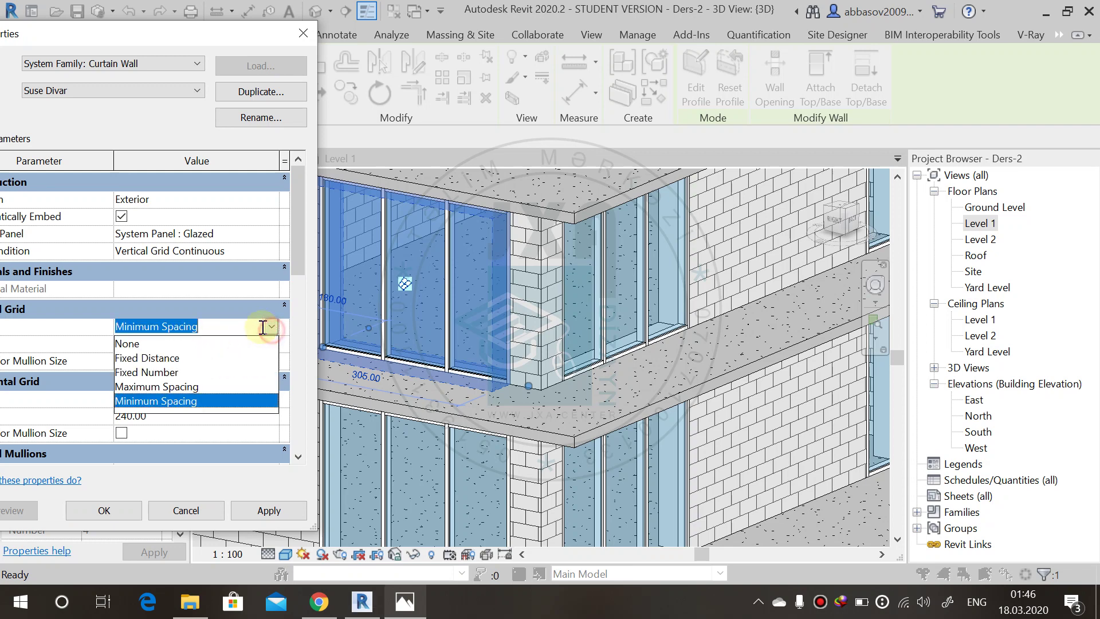
click(123, 360)
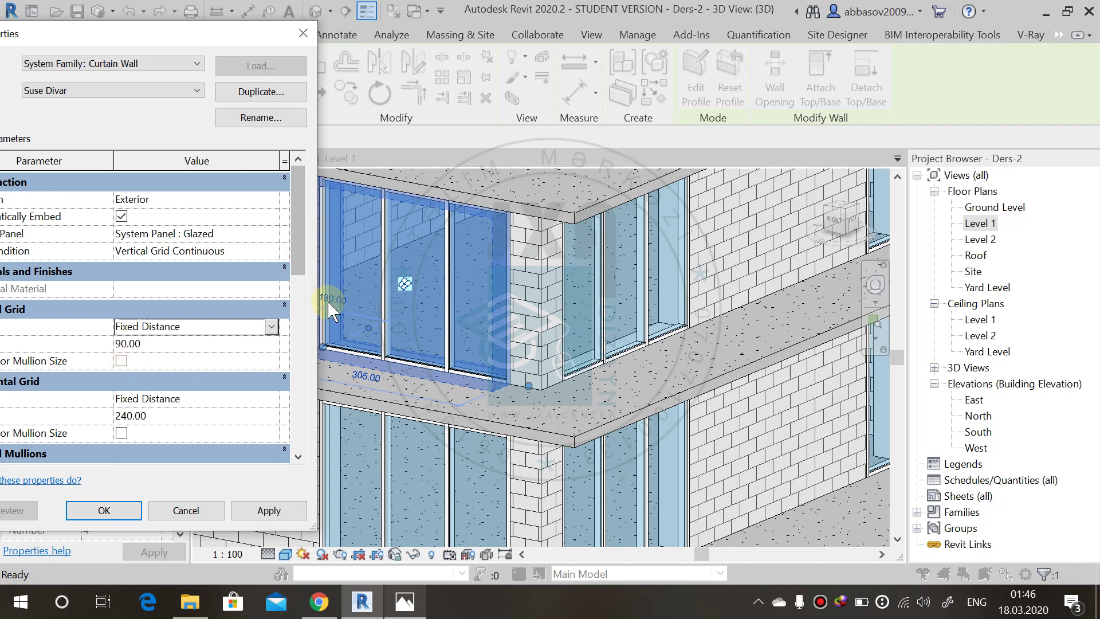
click(276, 327)
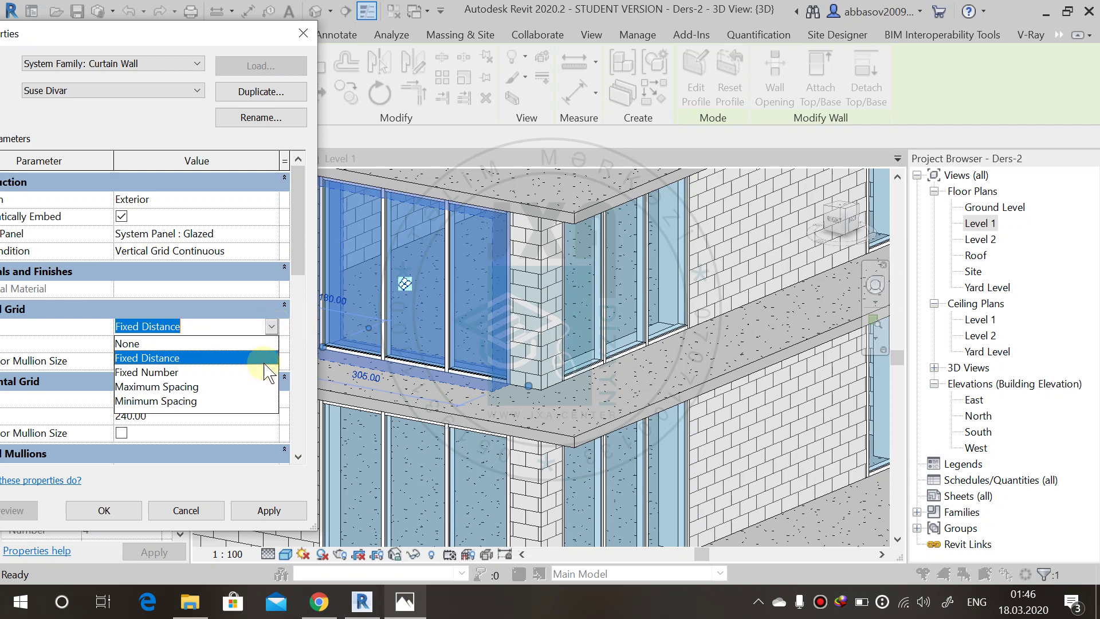
click(170, 359)
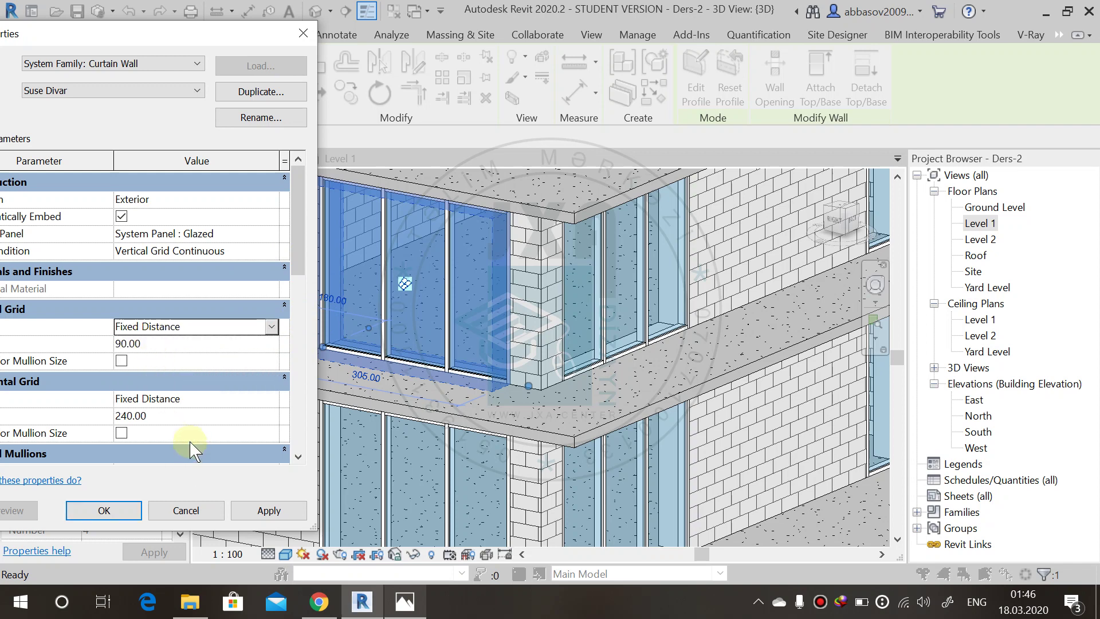
drag(122, 35, 185, 33)
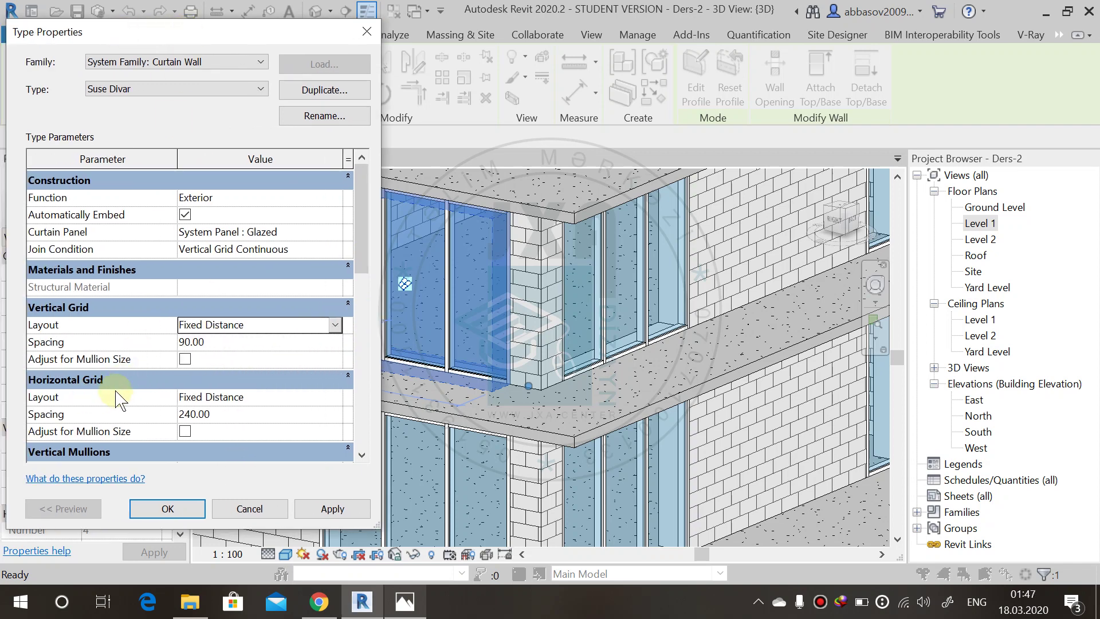
Step: Set the Suse Divar type's horizontal grid layout to None, apply it and close the type properties
click(262, 418)
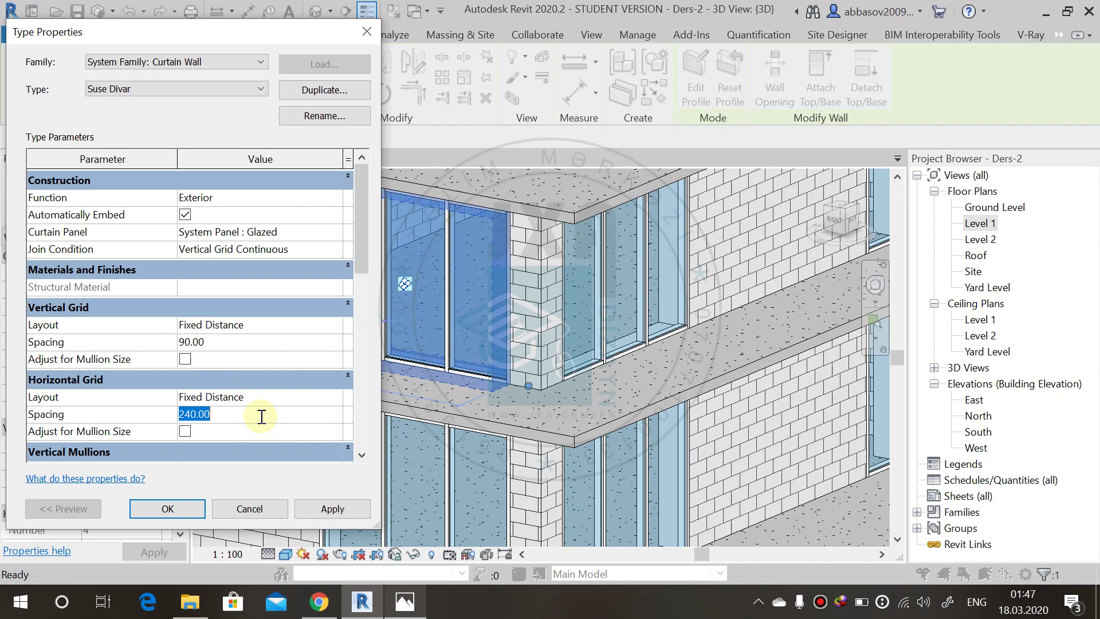
click(300, 396)
click(335, 397)
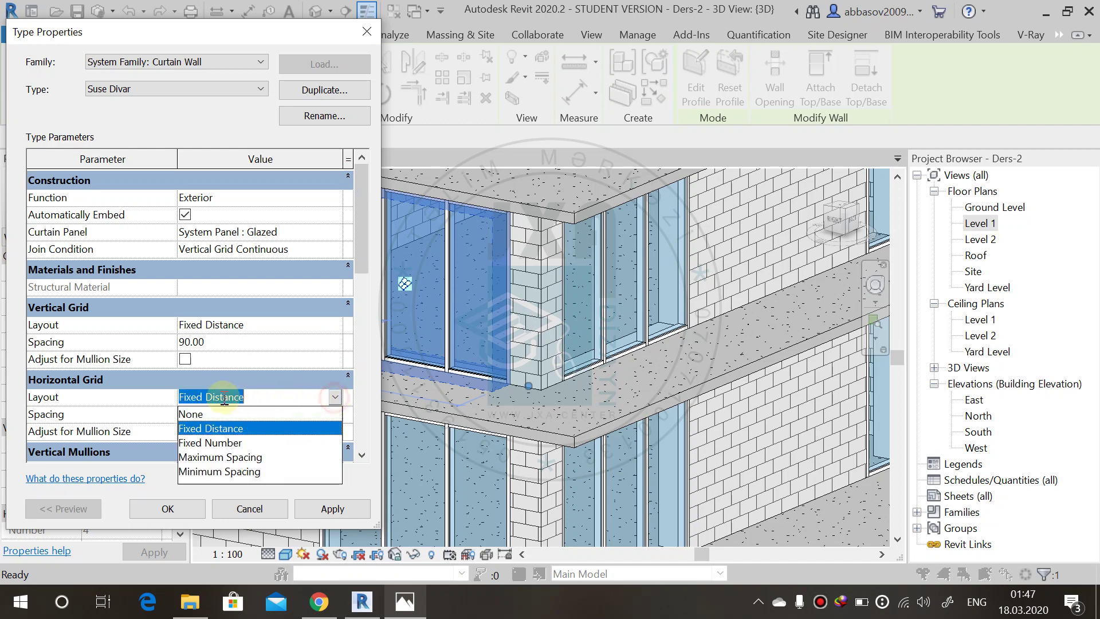
click(194, 415)
click(329, 510)
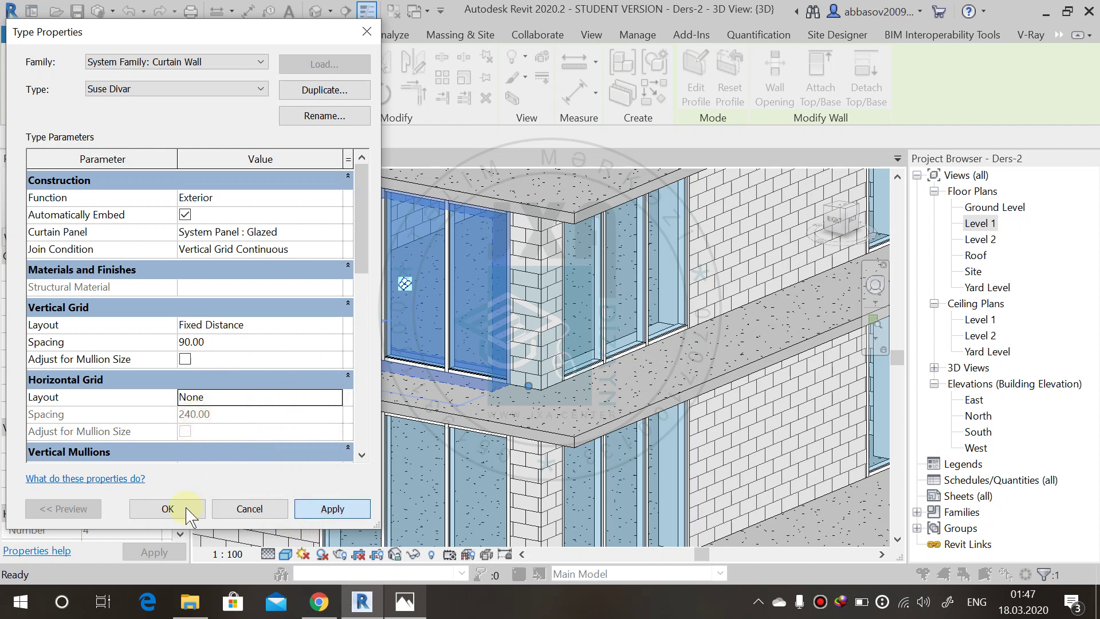
click(168, 508)
Step: Deselect the curtain wall in the 3D view and open the Level 1 floor plan at the angled wing
drag(323, 347, 331, 369)
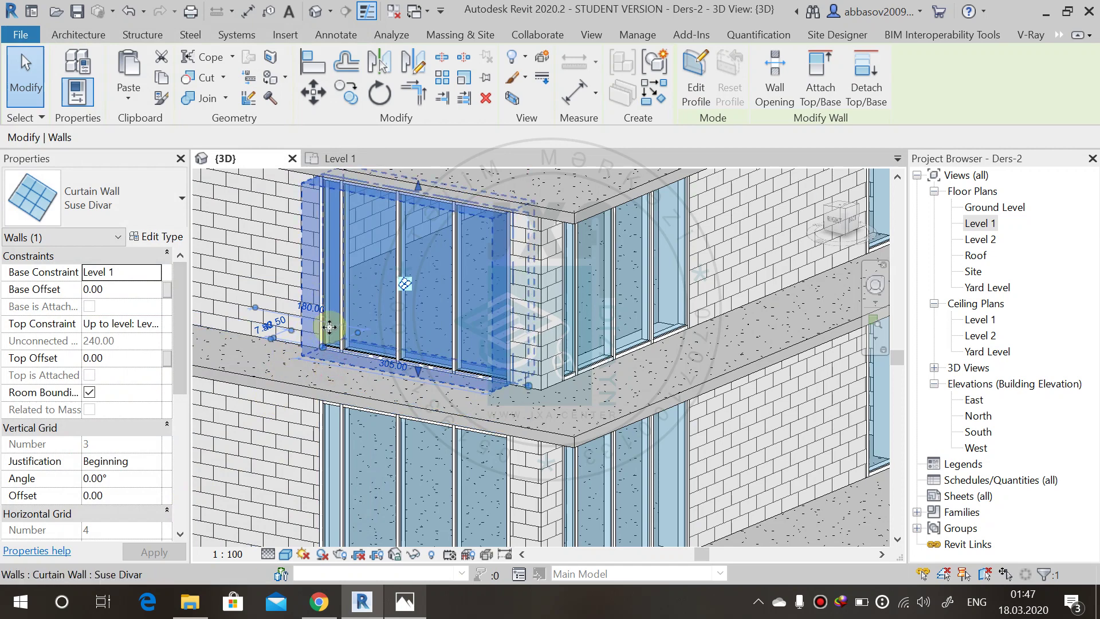
shift+middle_drag(322, 319, 593, 351)
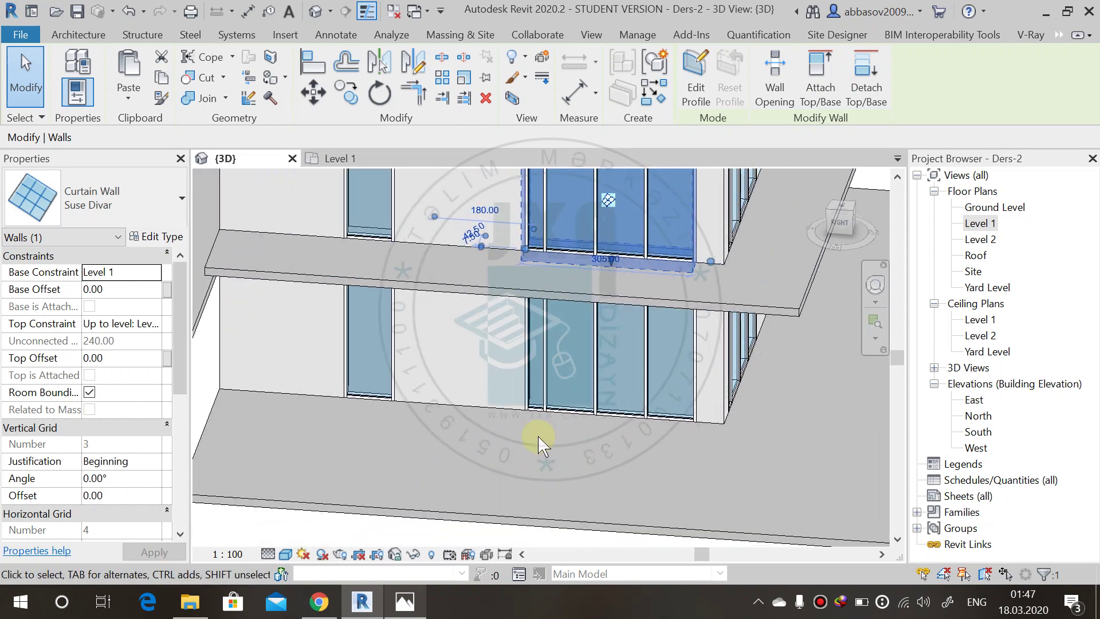
click(538, 478)
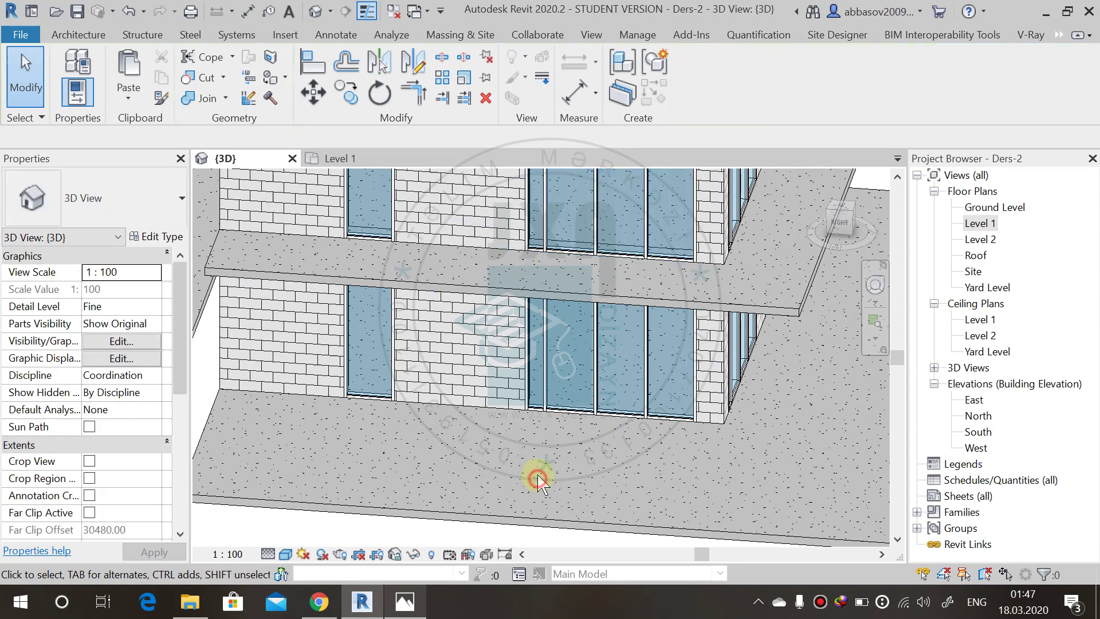
double_click(981, 223)
scroll(449, 302, up, 8)
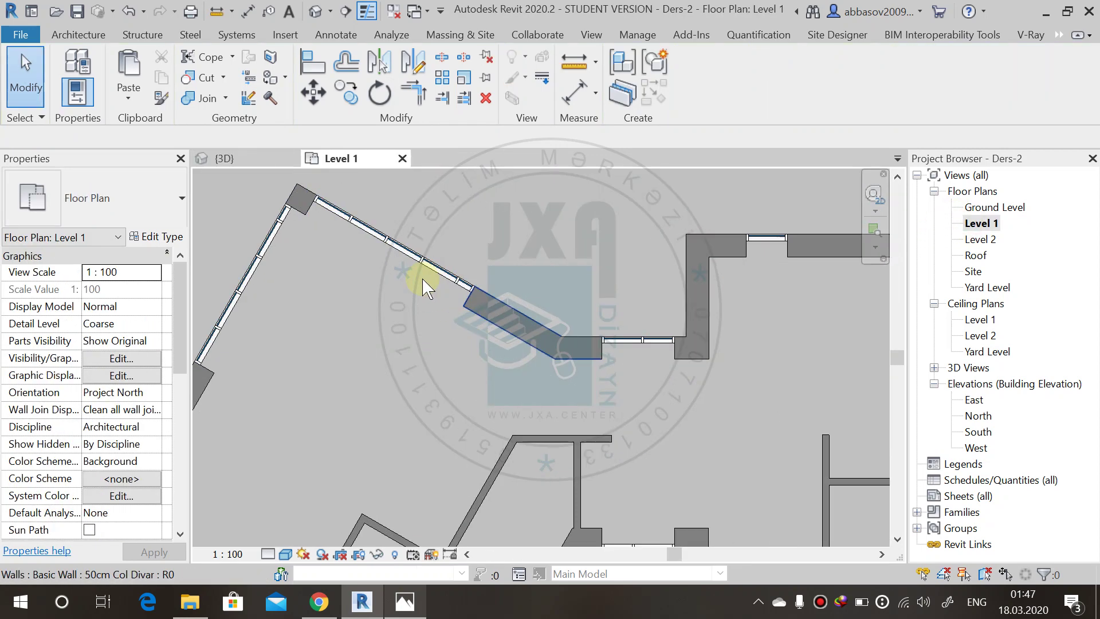
Step: Set the length of the angled wing's Level 1 curtain wall nearest the central recess to 360
click(507, 338)
scroll(508, 340, up, 4)
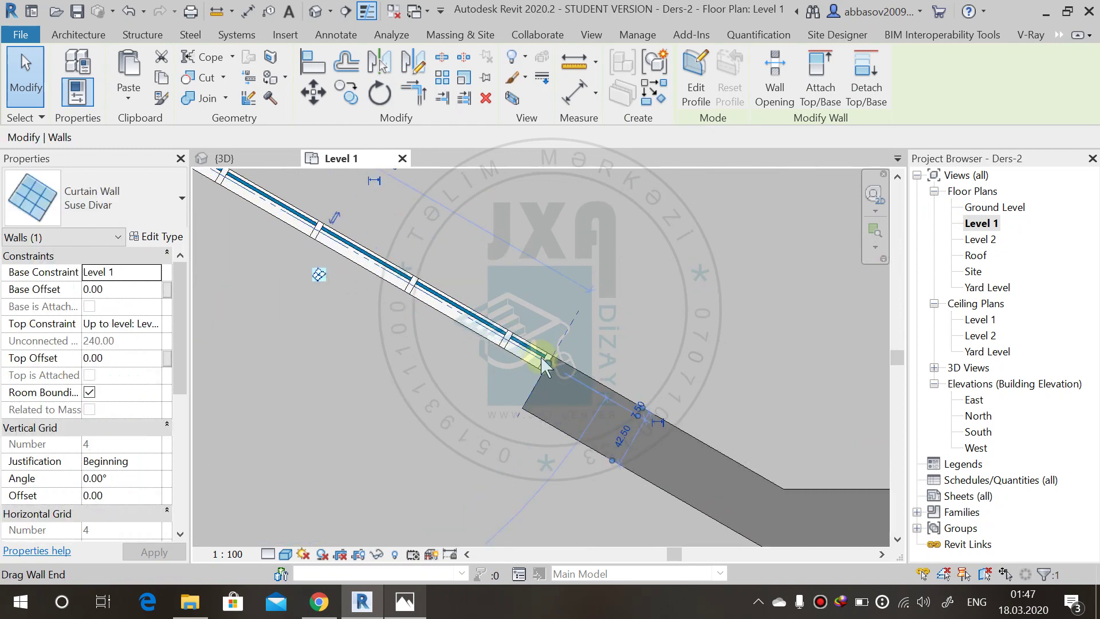
mouse_move(512, 344)
mouse_down()
mouse_move(495, 333)
mouse_move(504, 343)
mouse_up()
scroll(513, 344, up, 3)
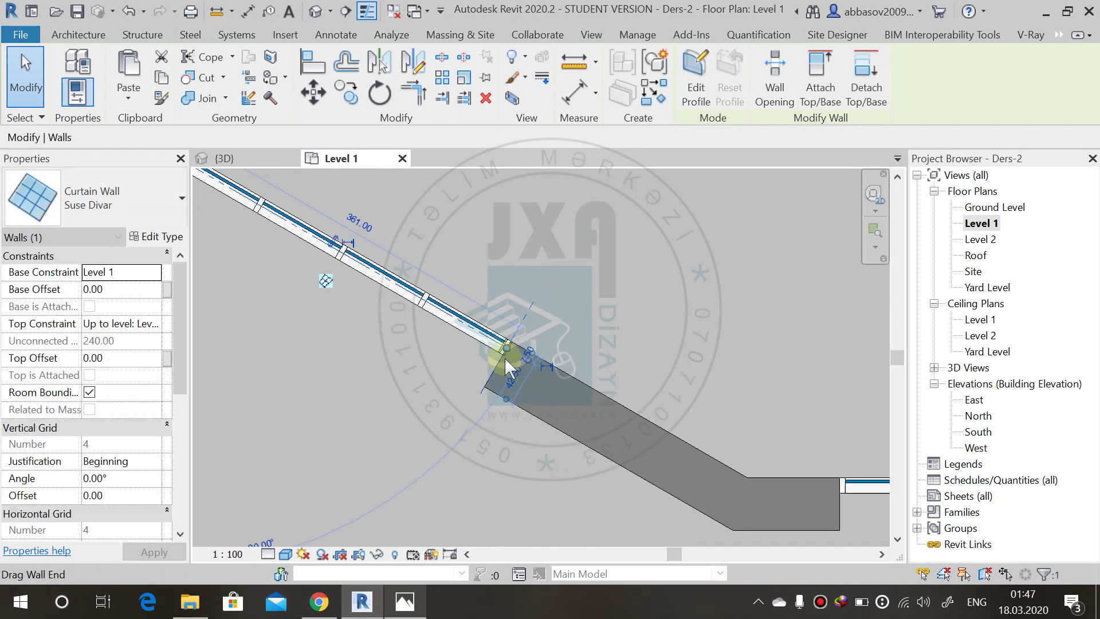
middle_drag(504, 363, 688, 459)
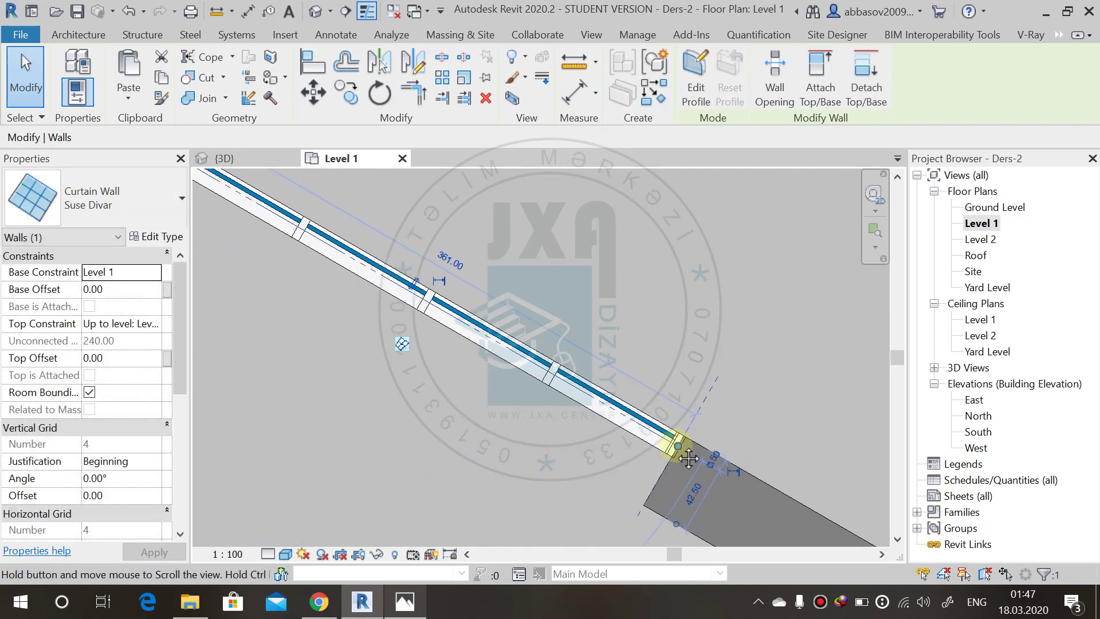
click(459, 267)
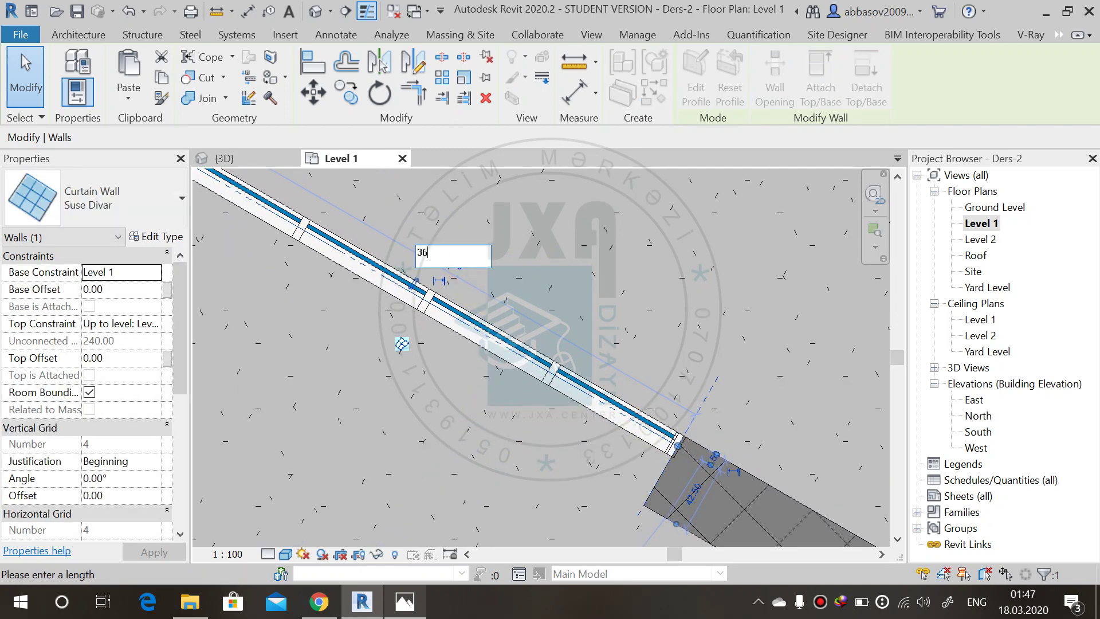
key(Return)
Step: Set the length of the perpendicular curtain wall on the other side of the angled wing's corner to 360
scroll(460, 369, down, 6)
middle_drag(460, 370, 762, 286)
click(553, 329)
click(514, 286)
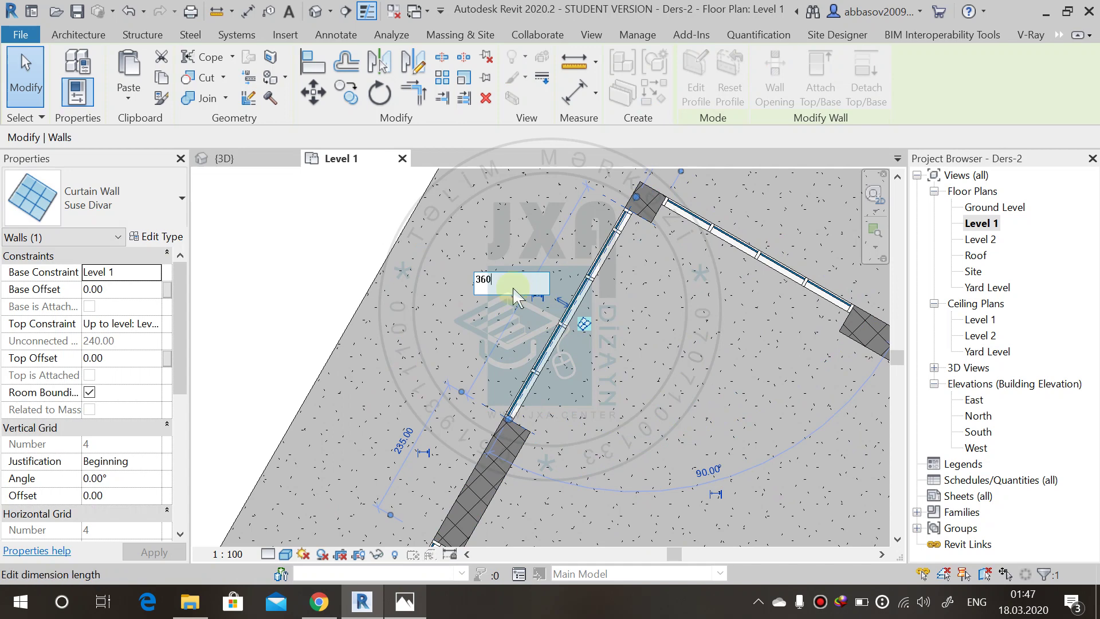
text(360)
key(Return)
Step: Check the lengths and panel divisions of the remaining Level 1 curtain walls around the angled wing and the central recess
middle_drag(526, 420, 425, 212)
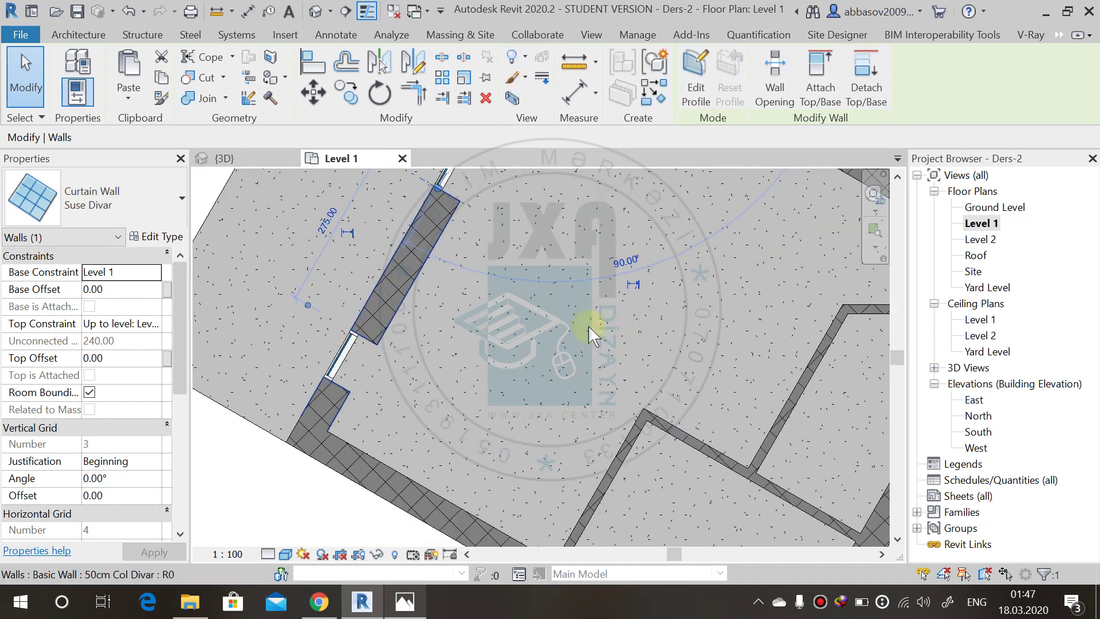
middle_drag(665, 316, 275, 196)
middle_drag(409, 387, 438, 231)
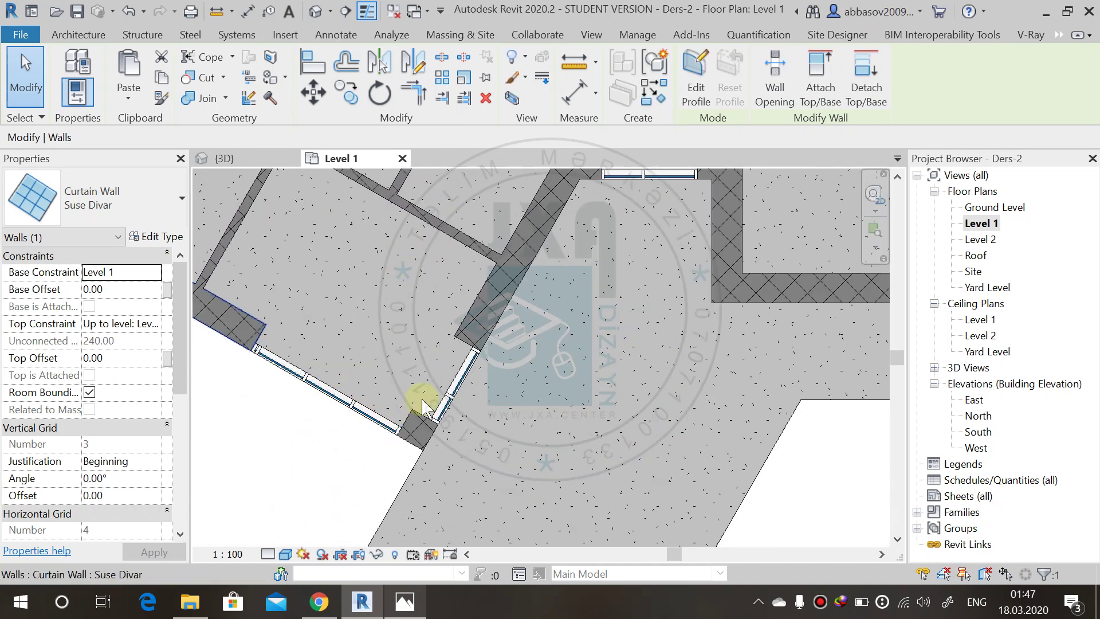
middle_drag(451, 395, 368, 437)
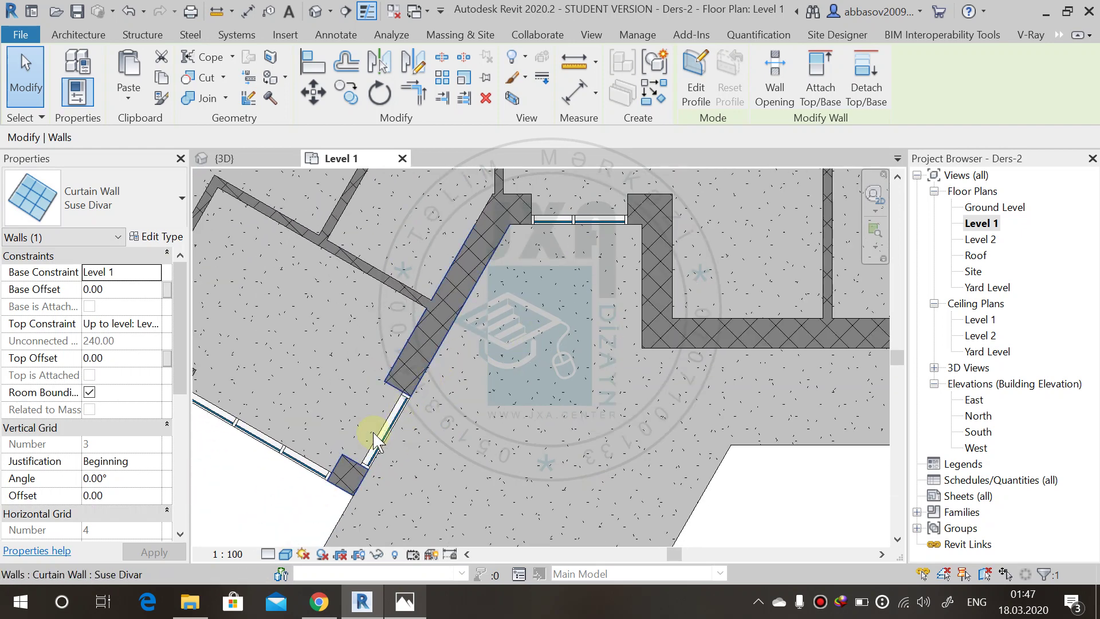
click(380, 442)
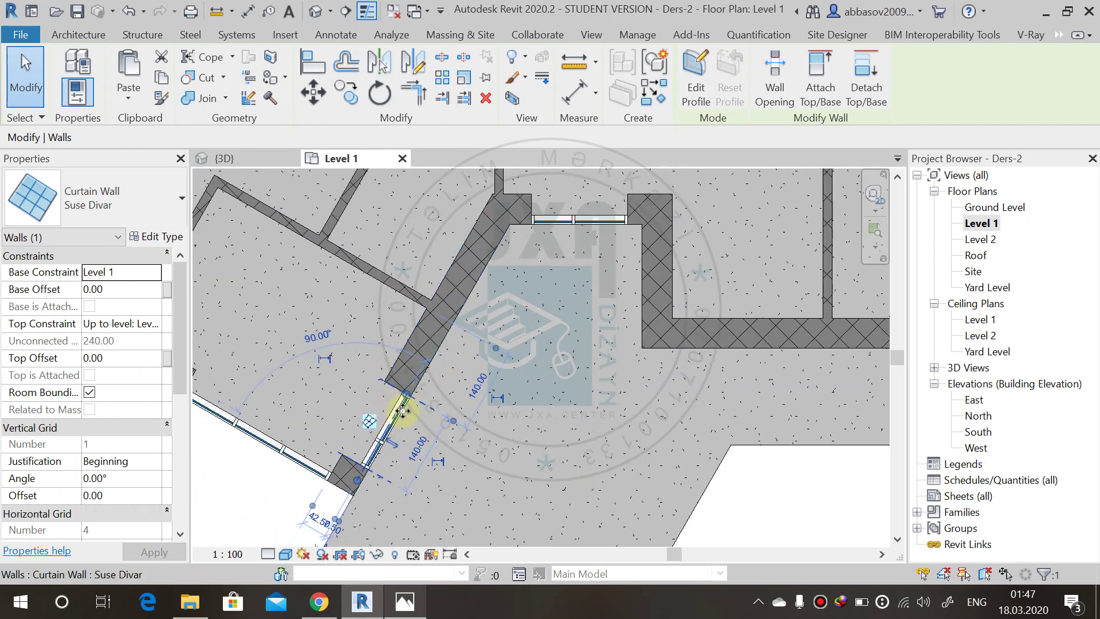
middle_drag(561, 362, 510, 461)
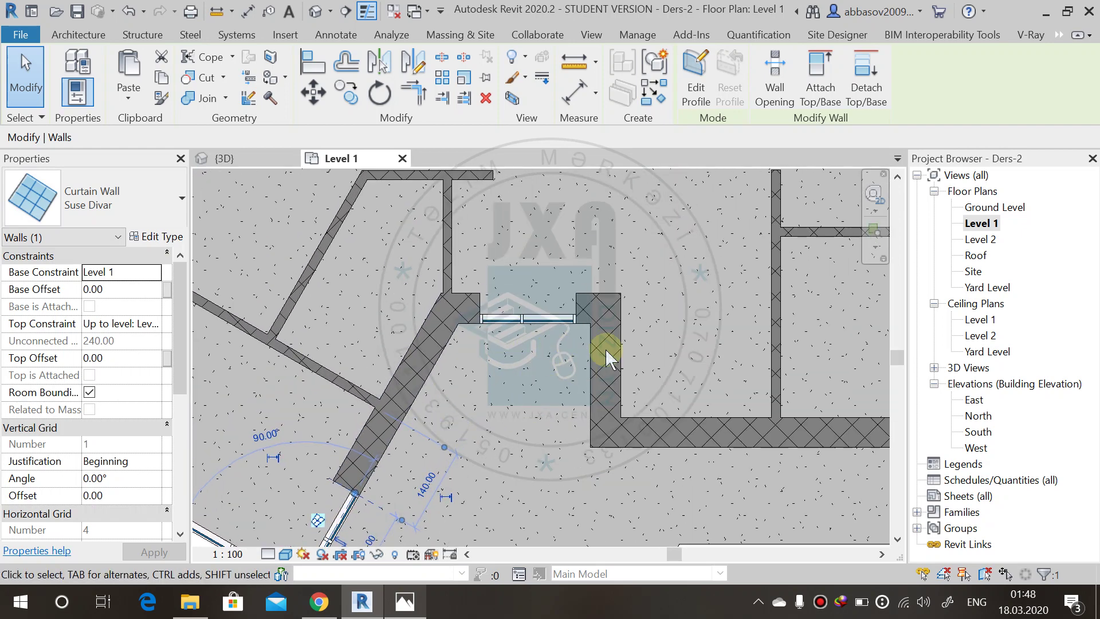
middle_drag(632, 335, 505, 506)
scroll(520, 401, down, 1)
middle_drag(488, 297, 437, 469)
Step: Set the length of the horizontal curtain wall at the rectangular wing's upper outer corner to 360 on Level 1
scroll(569, 398, up, 2)
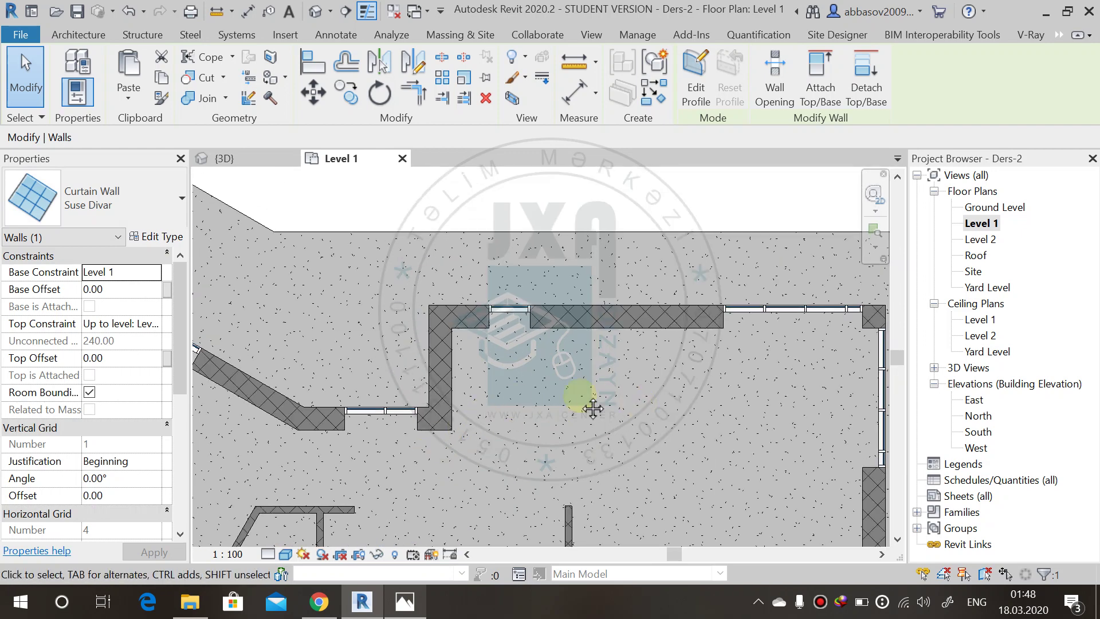
scroll(511, 285, up, 2)
scroll(538, 270, up, 2)
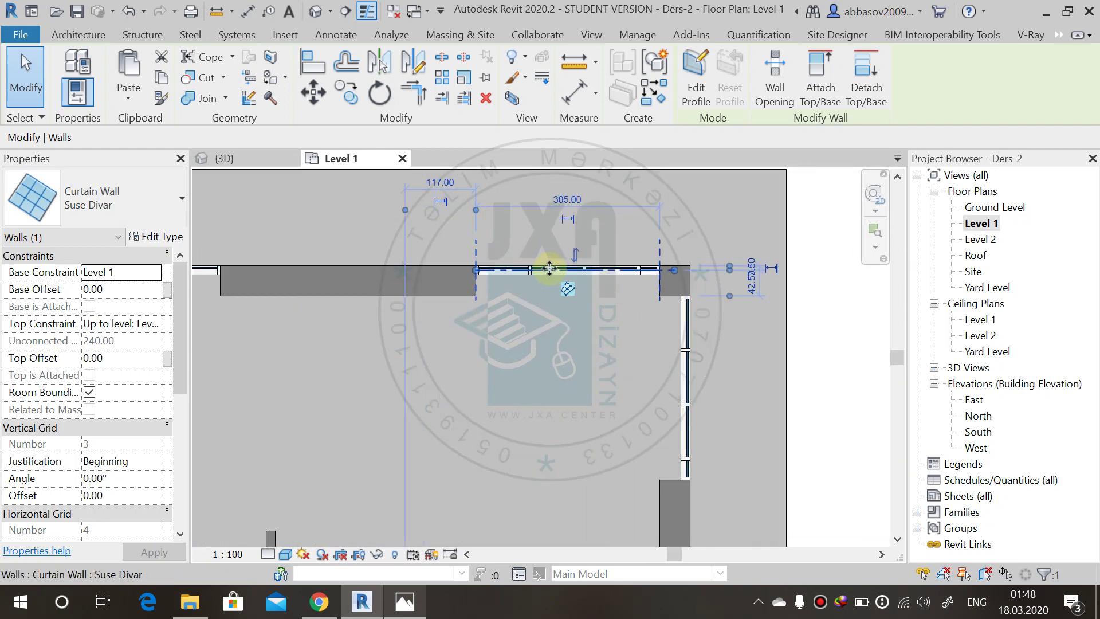
click(553, 268)
click(566, 192)
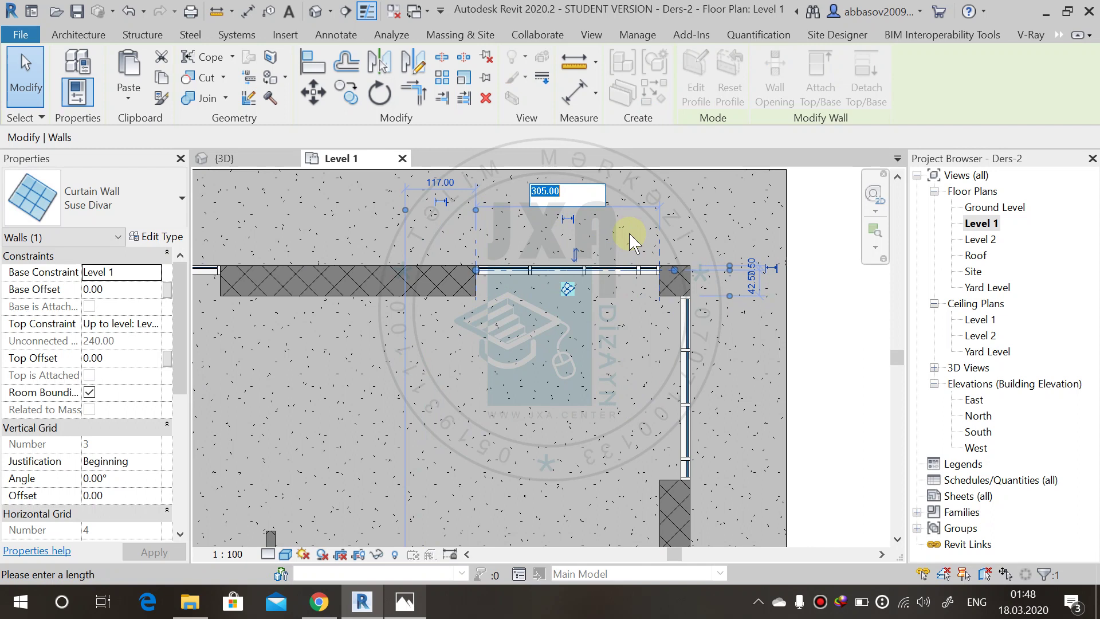
text(360)
key(Return)
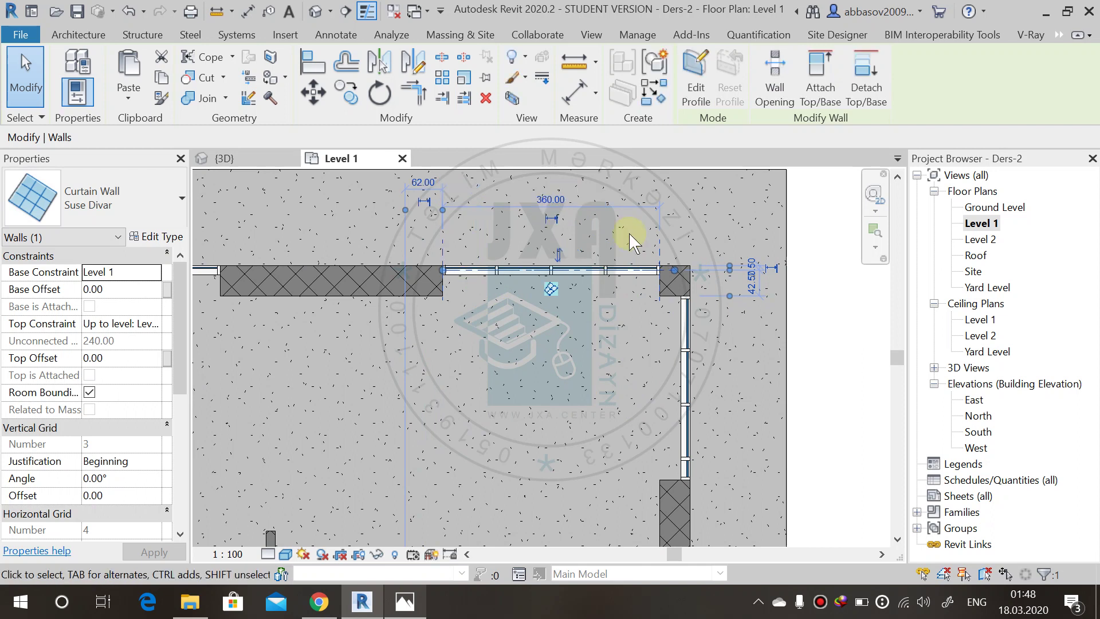
Step: Set the length of the vertical curtain wall at the same corner of the rectangular wing to 360
click(686, 418)
click(725, 385)
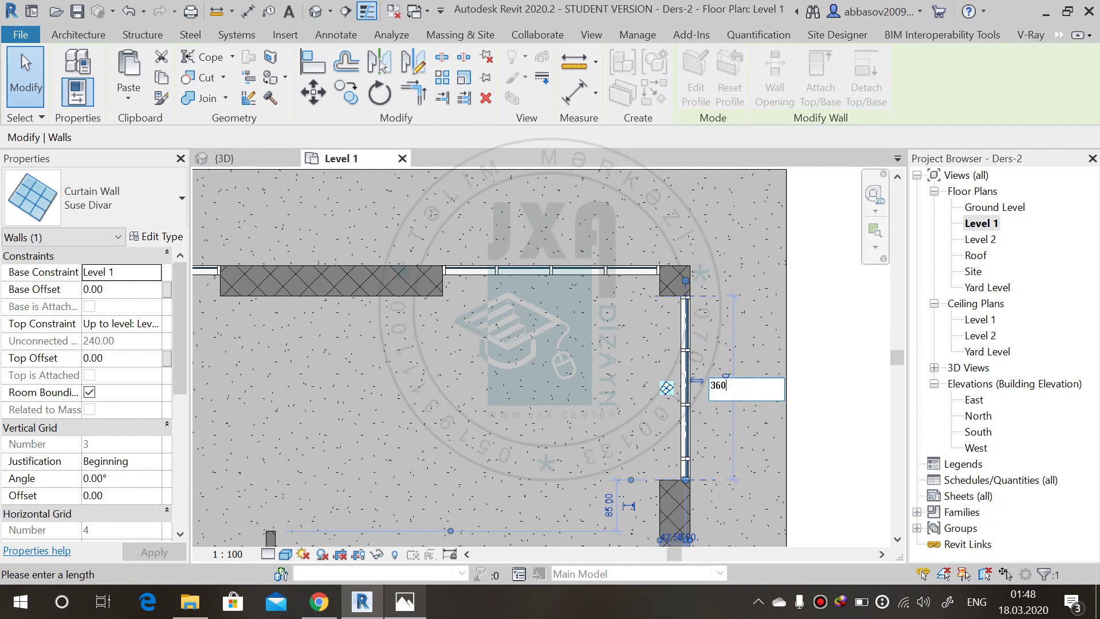
key(Return)
click(725, 227)
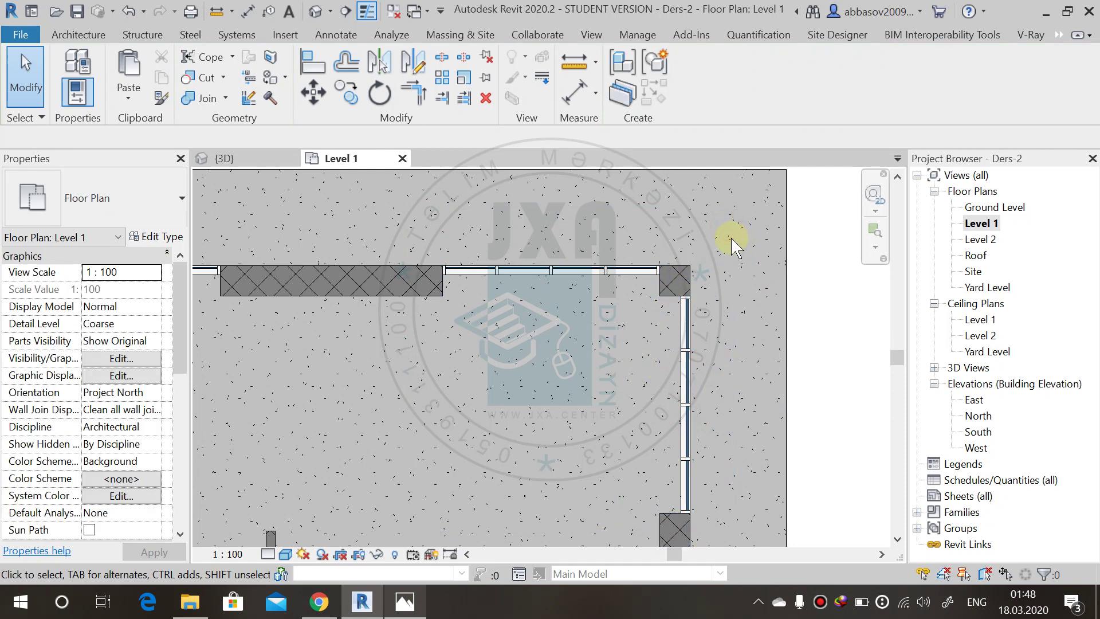
Step: Review the rectangular wing on Level 1 and open the Level 2 floor plan
scroll(734, 238, down, 2)
middle_drag(745, 379, 746, 318)
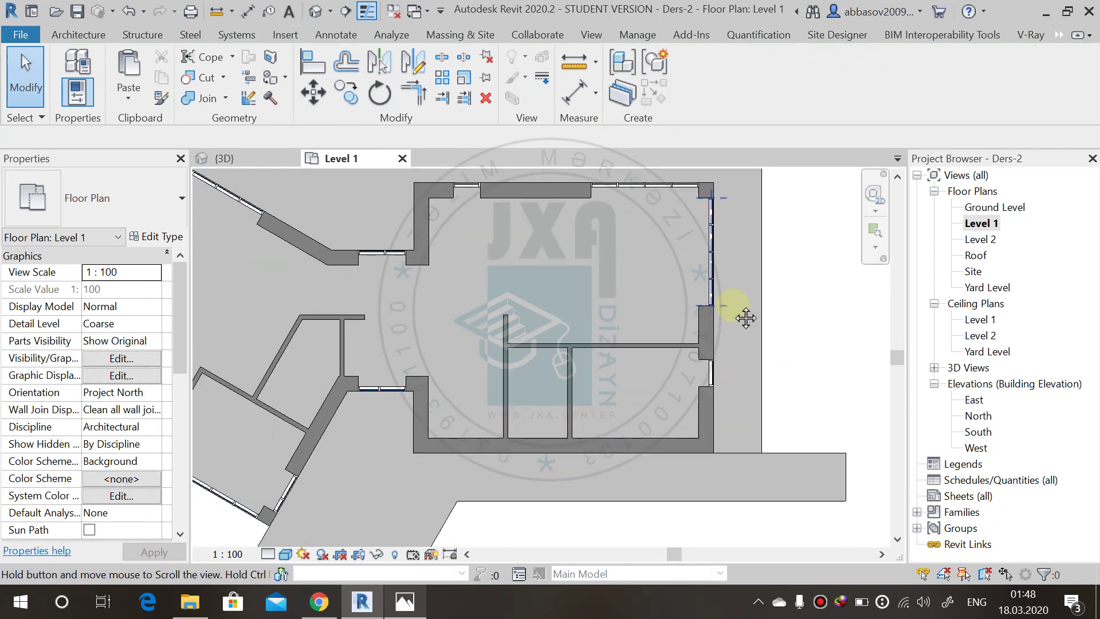
double_click(980, 239)
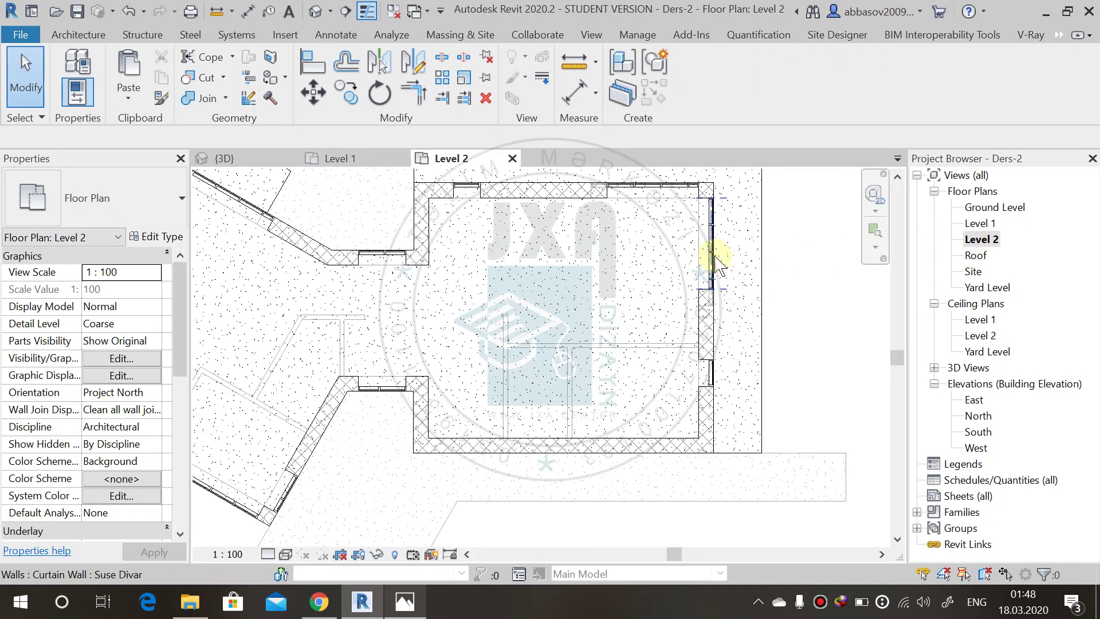
Step: Set the Level 2 floor plan to the Consistent Colors visual style and Fine detail level
click(285, 555)
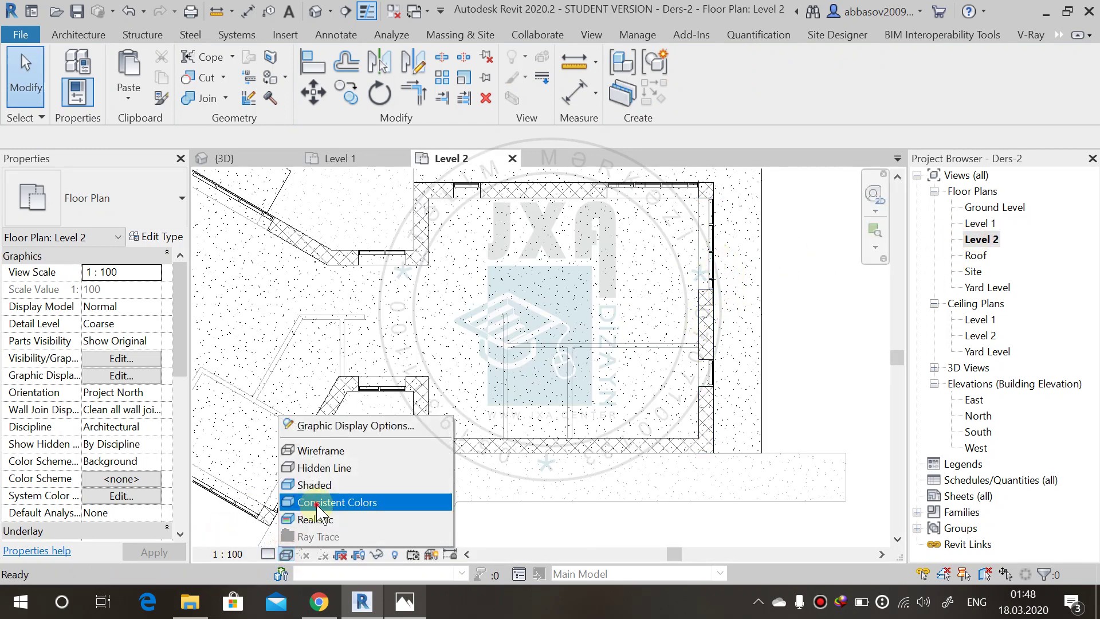
click(318, 509)
click(270, 555)
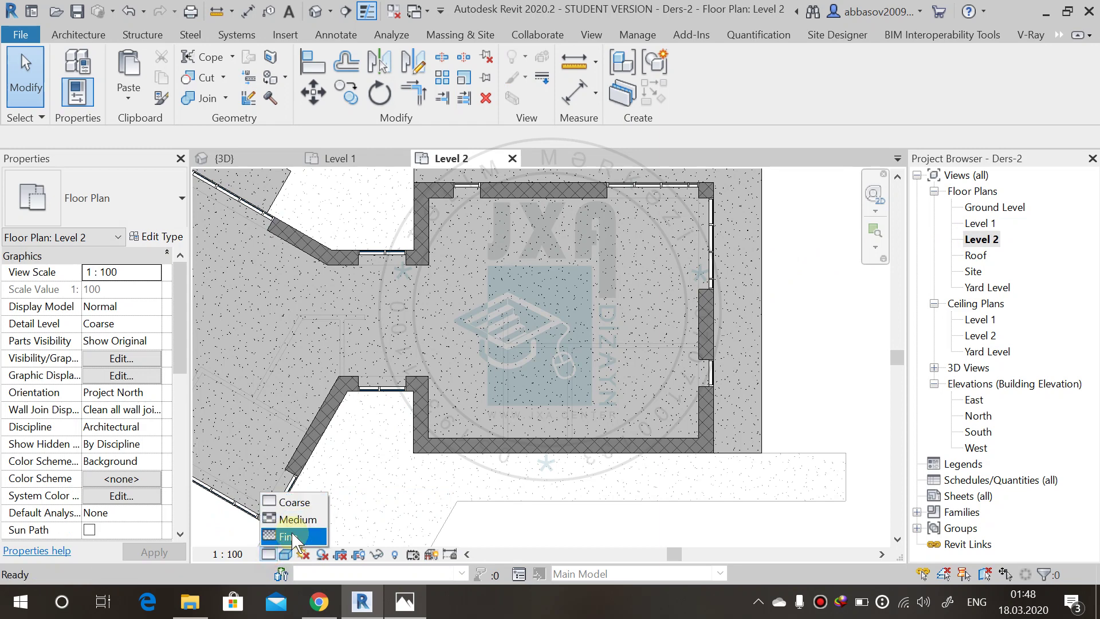
click(295, 534)
Step: Set the length of the vertical curtain wall at the rectangular wing's upper outer corner to 360 on Level 2
click(713, 244)
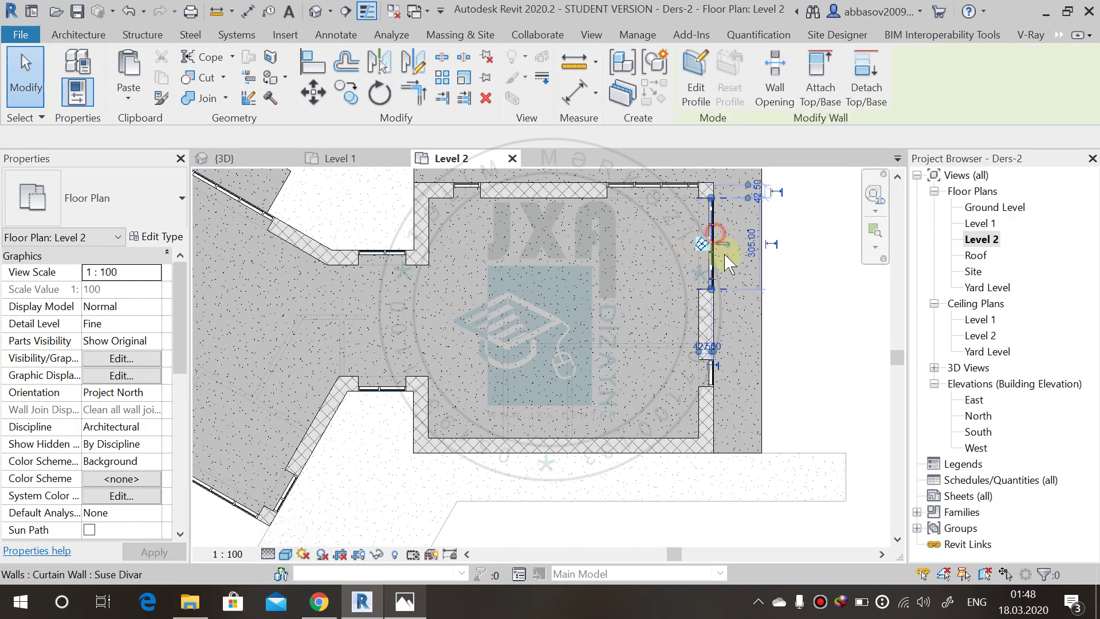
click(749, 242)
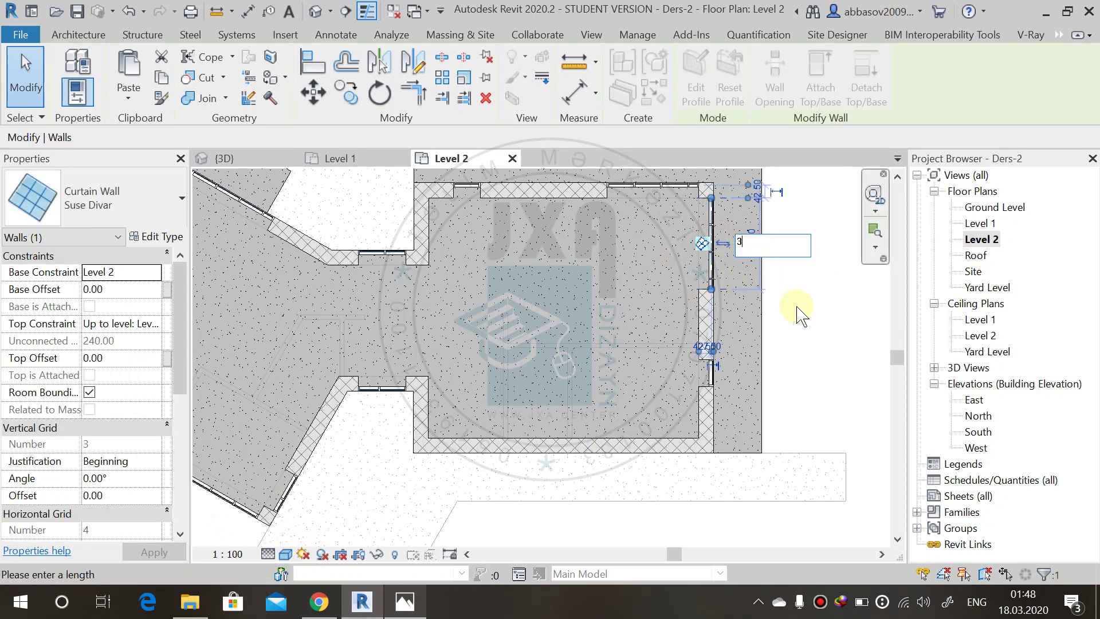
text(360)
key(Return)
middle_drag(750, 253, 739, 309)
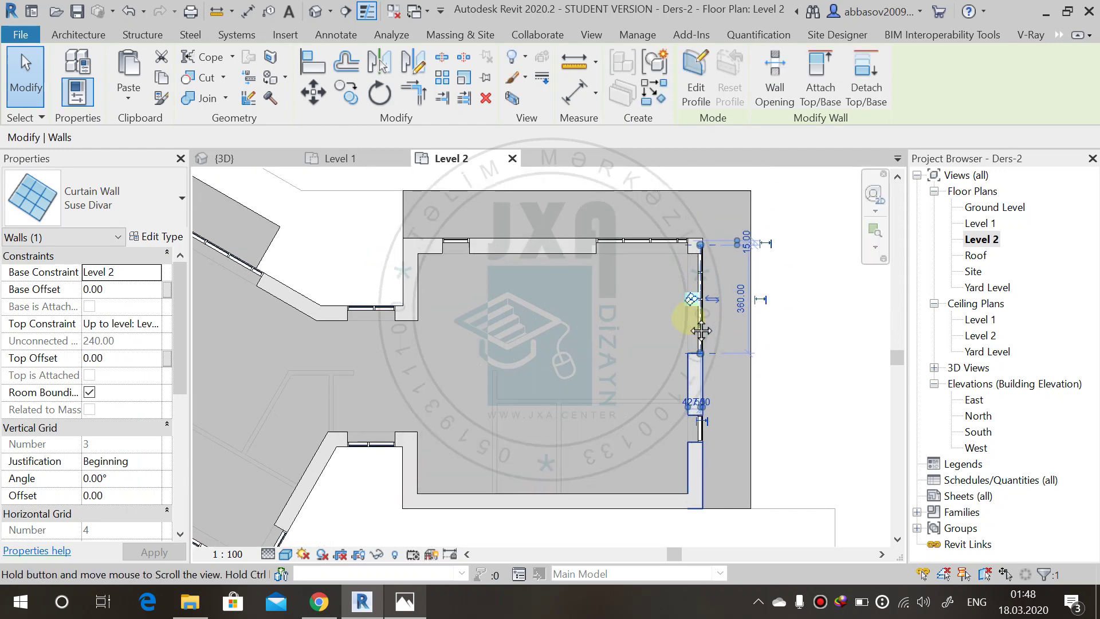
scroll(708, 262, up, 4)
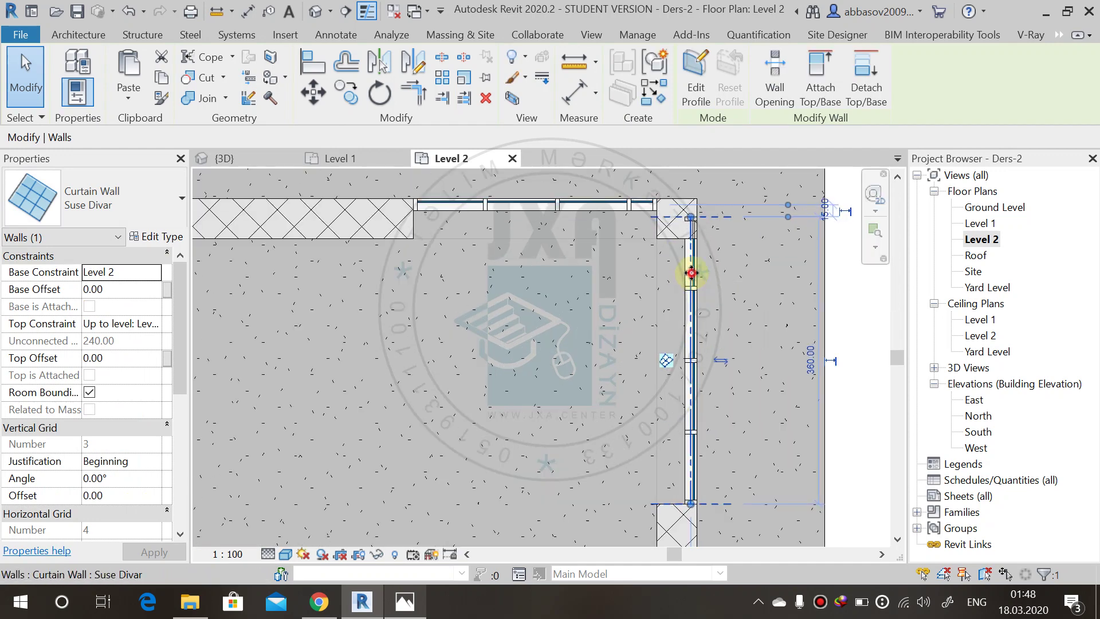
mouse_move(691, 312)
mouse_down()
mouse_move(688, 322)
mouse_move(685, 292)
mouse_move(688, 332)
mouse_up()
Step: Set the length of the horizontal curtain wall at the same corner of the rectangular wing to 360 on Level 2
click(520, 204)
middle_drag(498, 183, 489, 314)
click(526, 280)
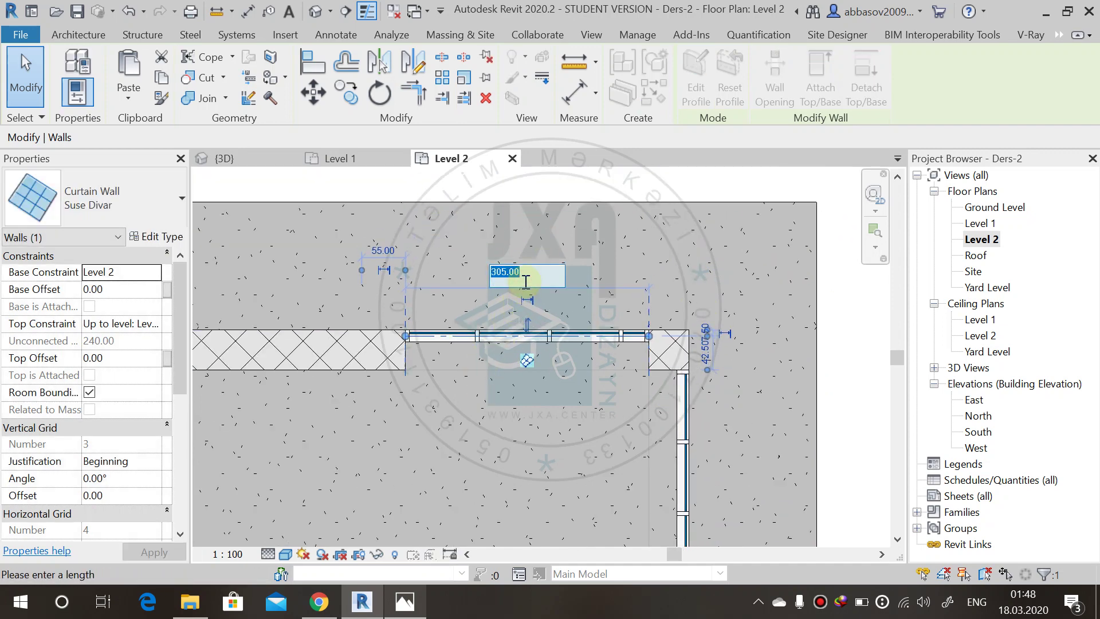
key(Return)
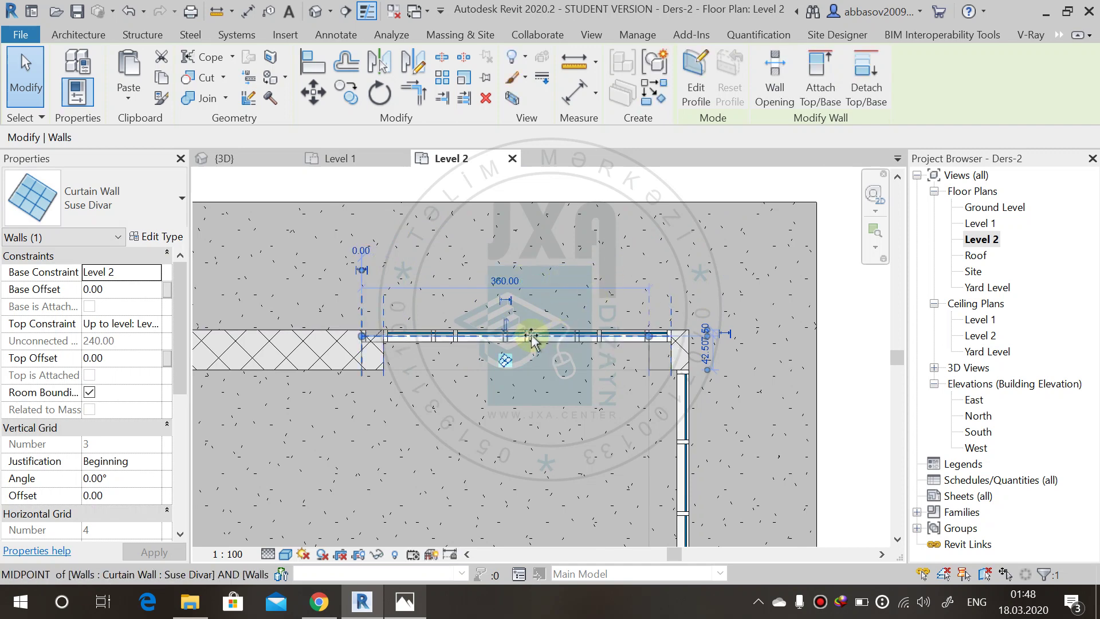
Step: Set the length of the angled wing's curtain wall facing the central recess to 360 on Level 2
middle_drag(555, 442, 658, 273)
middle_drag(428, 349, 761, 410)
middle_drag(369, 387, 526, 445)
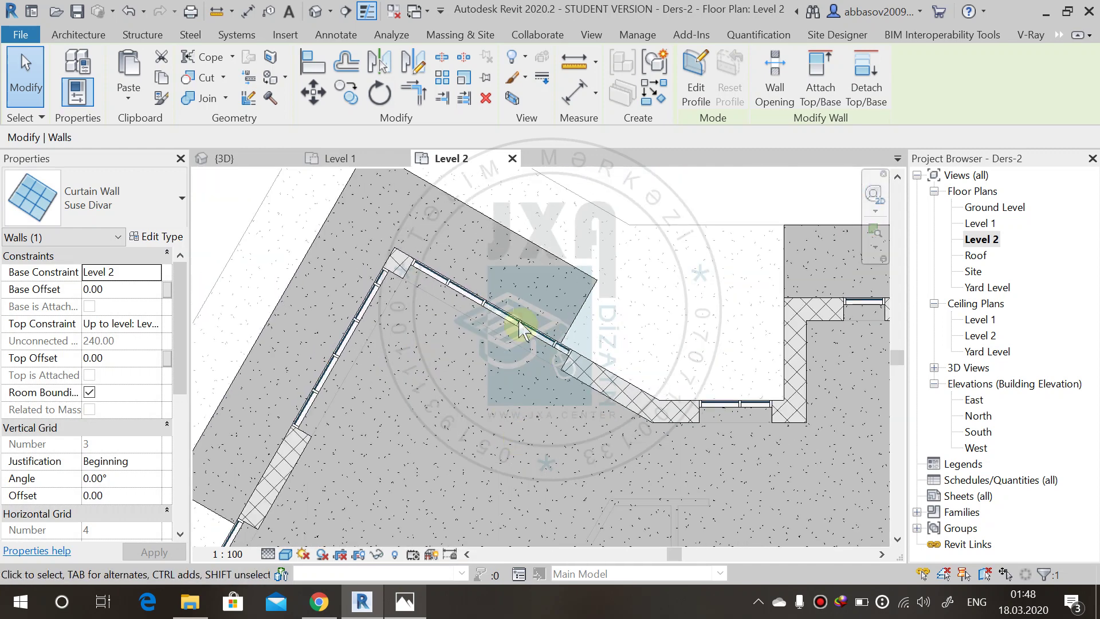
click(499, 311)
click(525, 254)
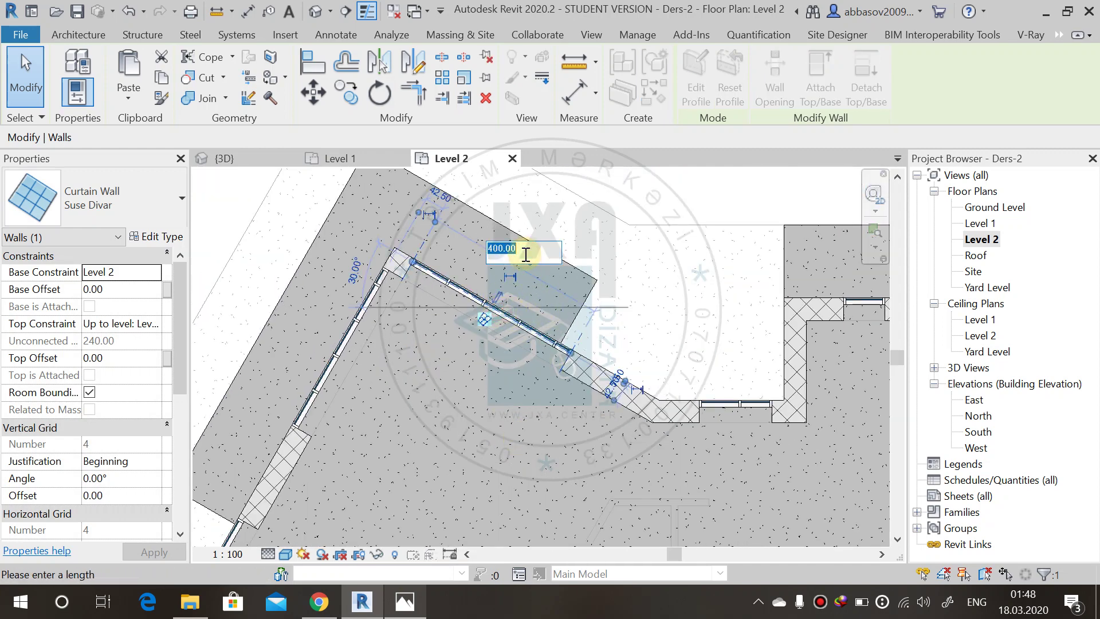
key(Return)
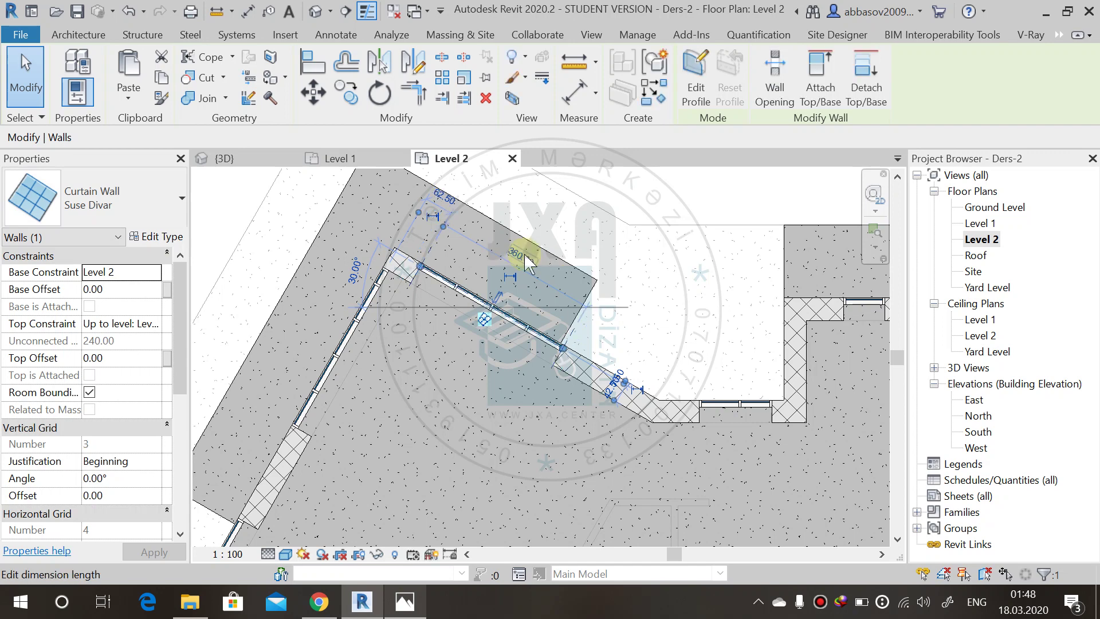
Step: In the 3D view, align the end of the rectangular wing's large Yard Level curtain wall with the Level 1 curtain wall above it
click(338, 352)
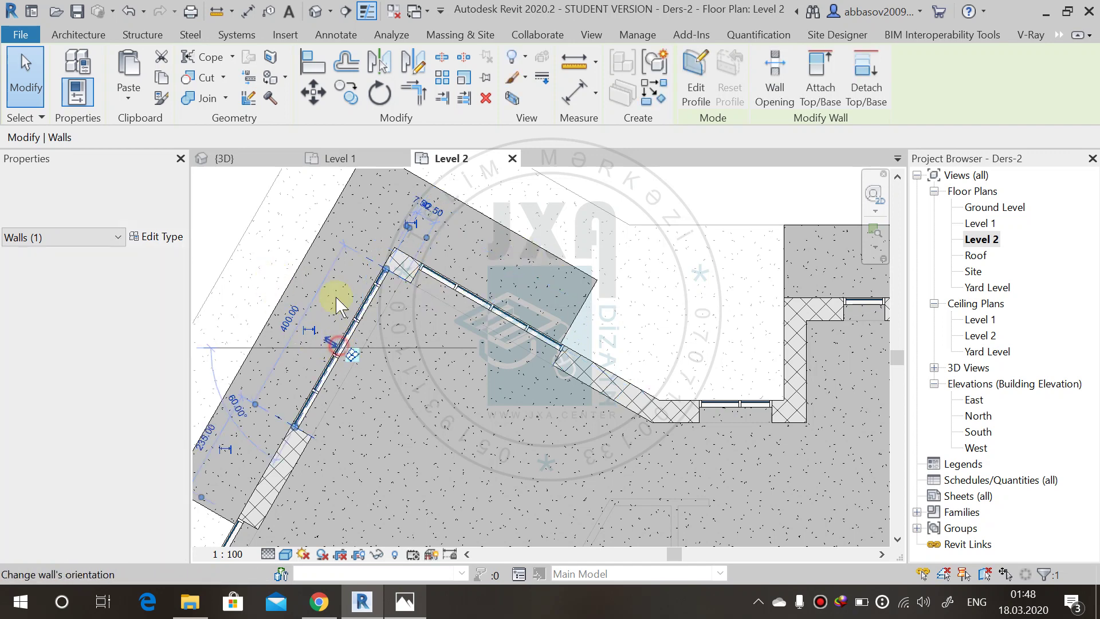
click(315, 11)
shift+middle_drag(481, 364, 430, 436)
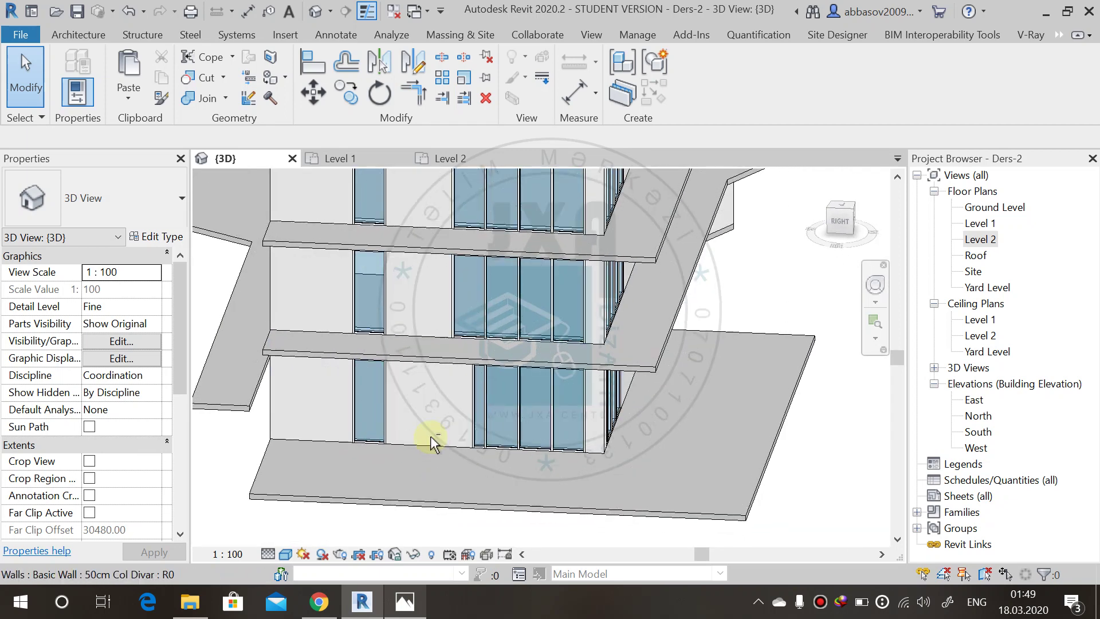
click(302, 69)
mouse_move(454, 324)
shift+middle_down()
mouse_move(461, 344)
mouse_move(453, 332)
shift+middle_up()
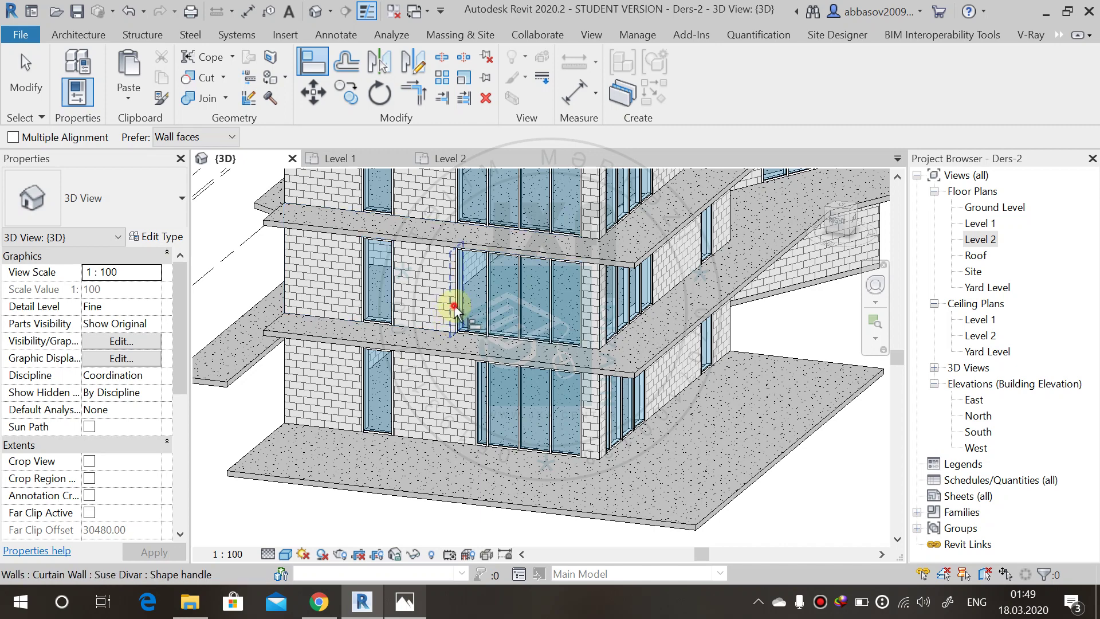
click(453, 310)
click(469, 395)
Step: Align the end of the Yard Level curtain wall around the same corner with the Level 1 curtain wall above
middle_drag(456, 216, 437, 449)
shift+middle_drag(551, 463, 579, 440)
click(571, 338)
click(559, 416)
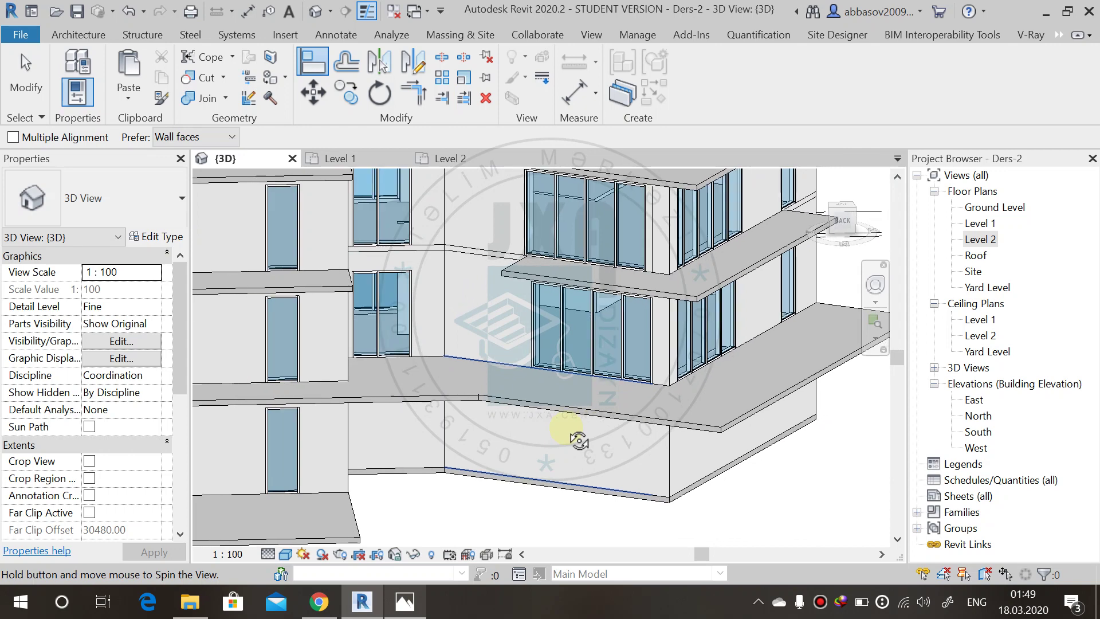
Step: Align both ends of the angled wing's recess-side Level 2 curtain wall with the Level 1 curtain wall below it
click(532, 351)
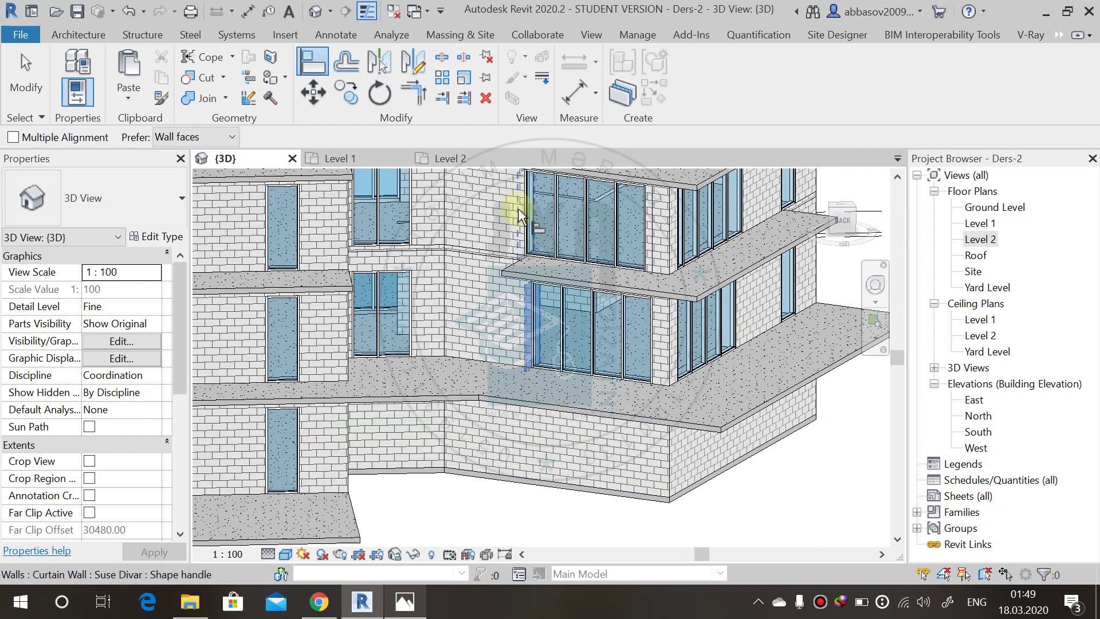
click(519, 217)
click(650, 361)
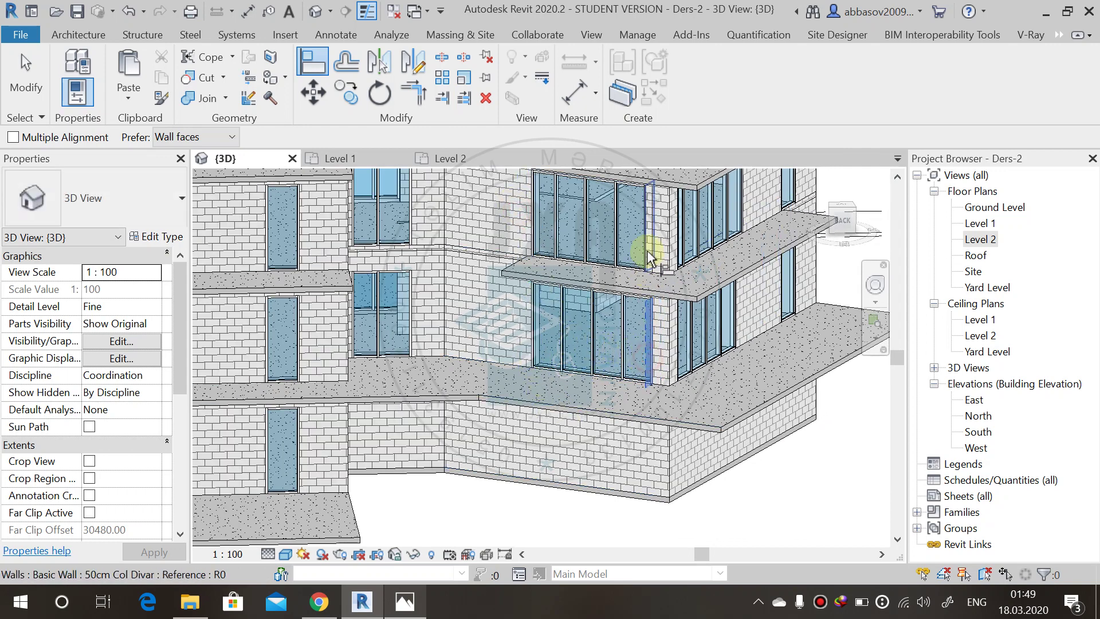
click(648, 252)
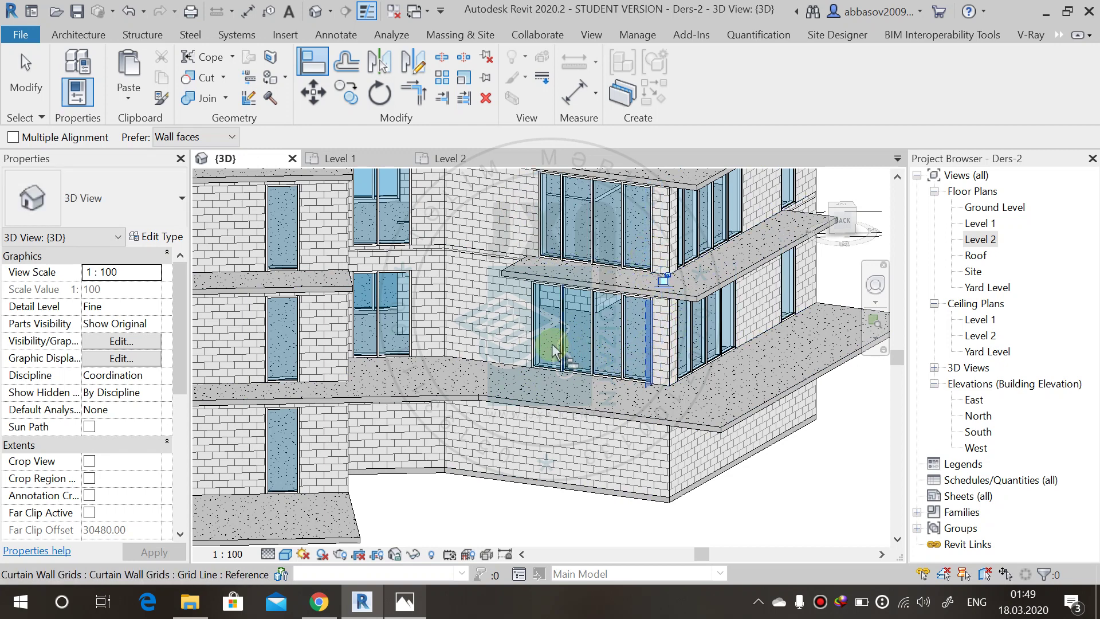
click(547, 232)
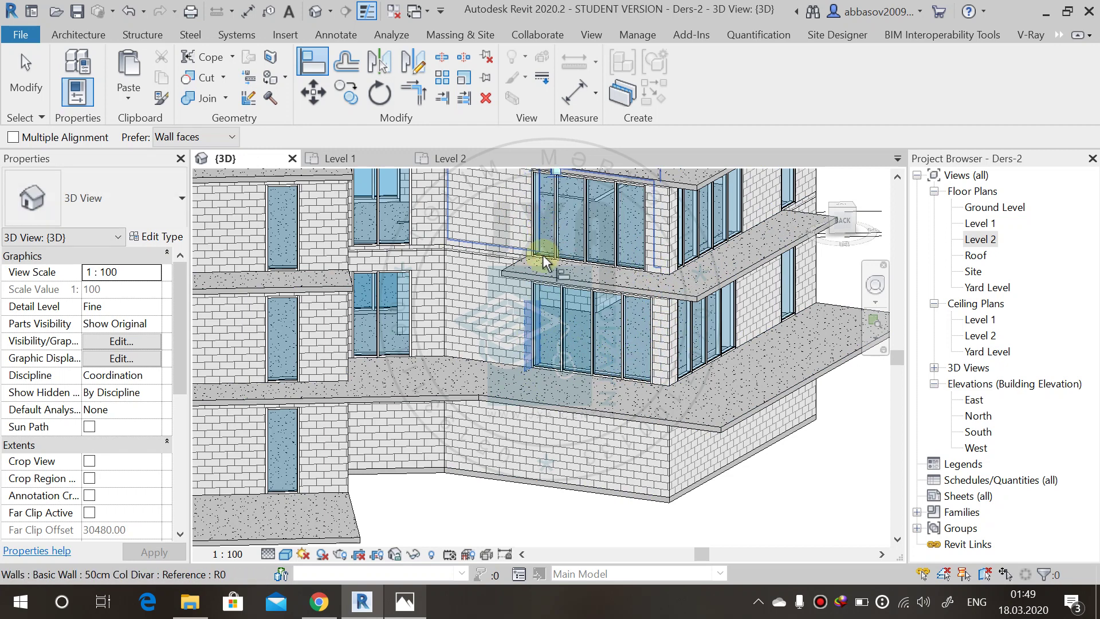
middle_drag(567, 330, 522, 409)
scroll(503, 398, up, 1)
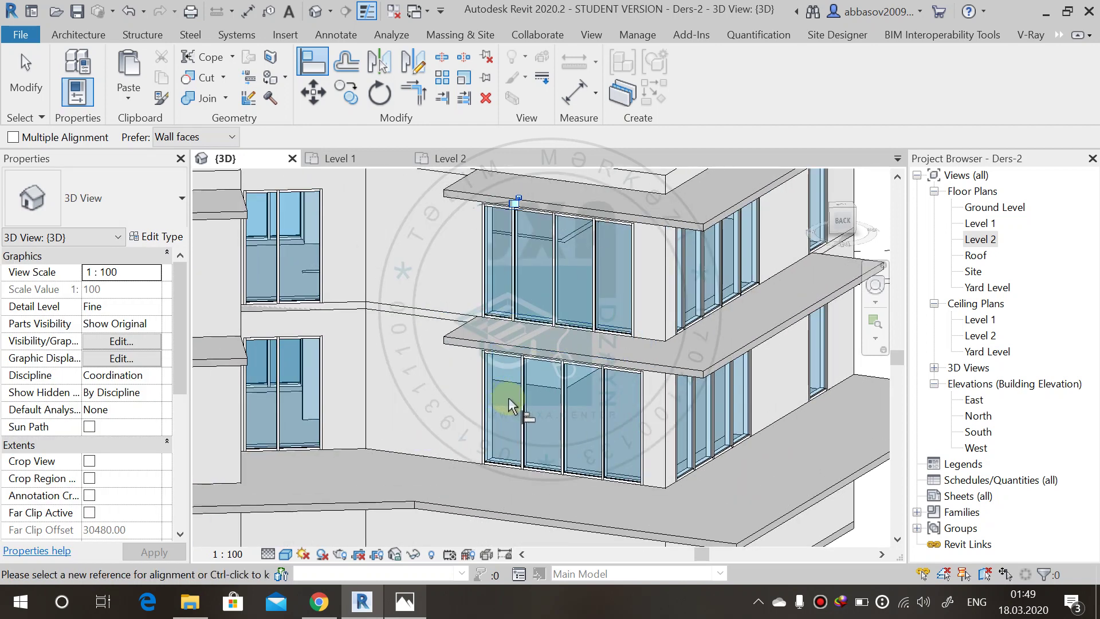
click(635, 452)
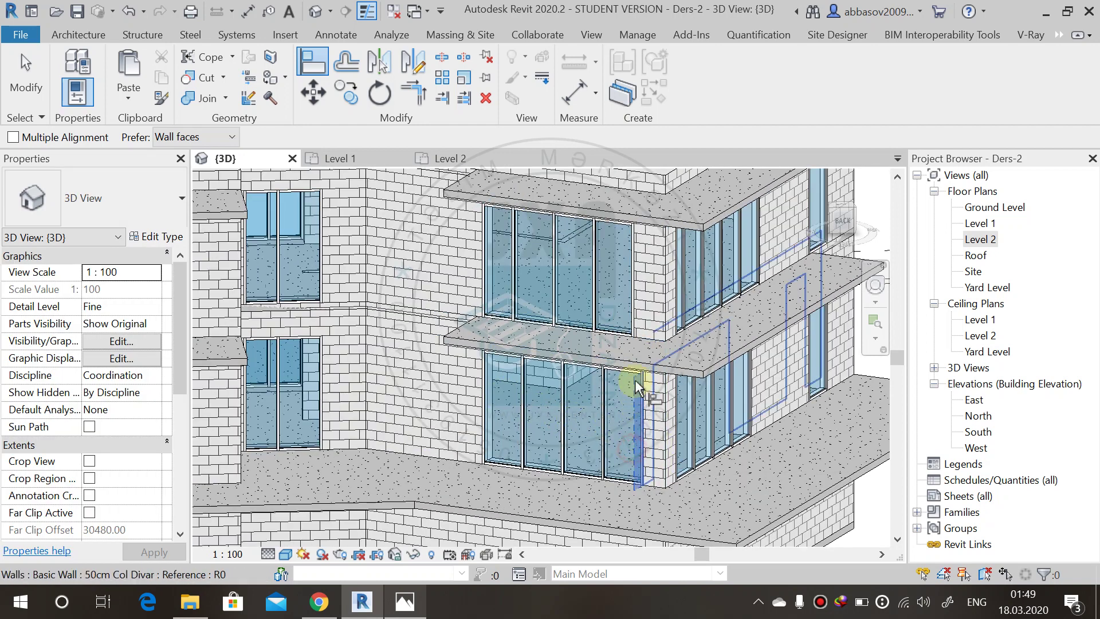
click(633, 338)
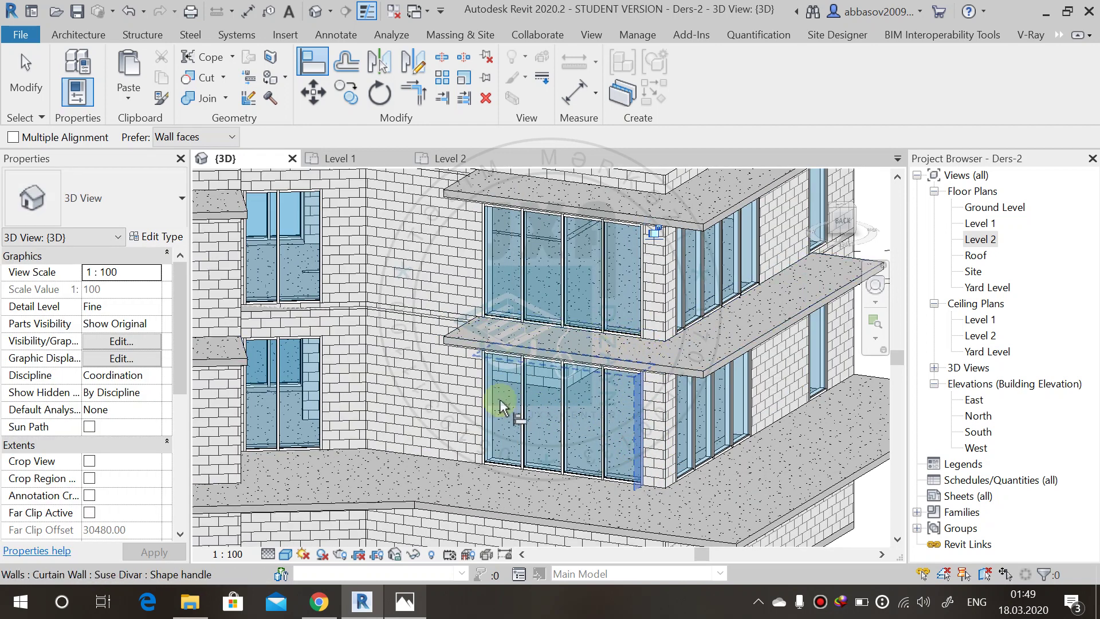
Step: Align the far end of the Level 2 curtain wall around the angled wing's corner with the Level 1 curtain wall below
shift+middle_drag(710, 476, 590, 458)
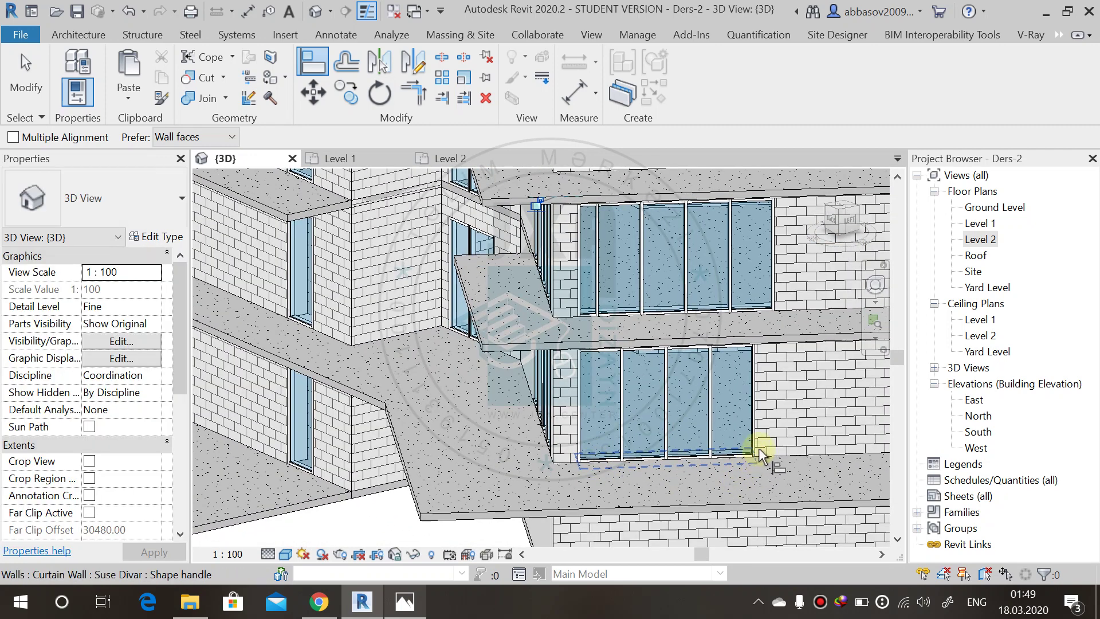
shift+middle_drag(769, 449, 696, 519)
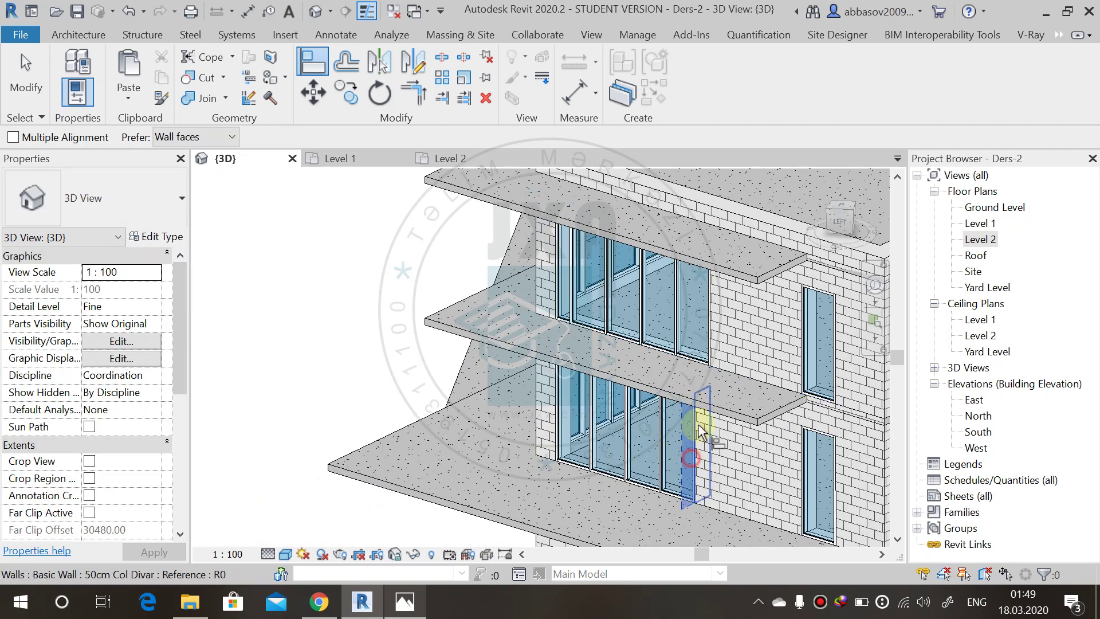
shift+middle_drag(724, 418, 730, 389)
scroll(730, 389, down, 3)
Step: Finish aligning and inspect the curtain walls on all facades of the villa in 3D
shift+middle_drag(603, 449, 680, 460)
middle_drag(618, 485, 647, 359)
shift+middle_drag(504, 454, 674, 417)
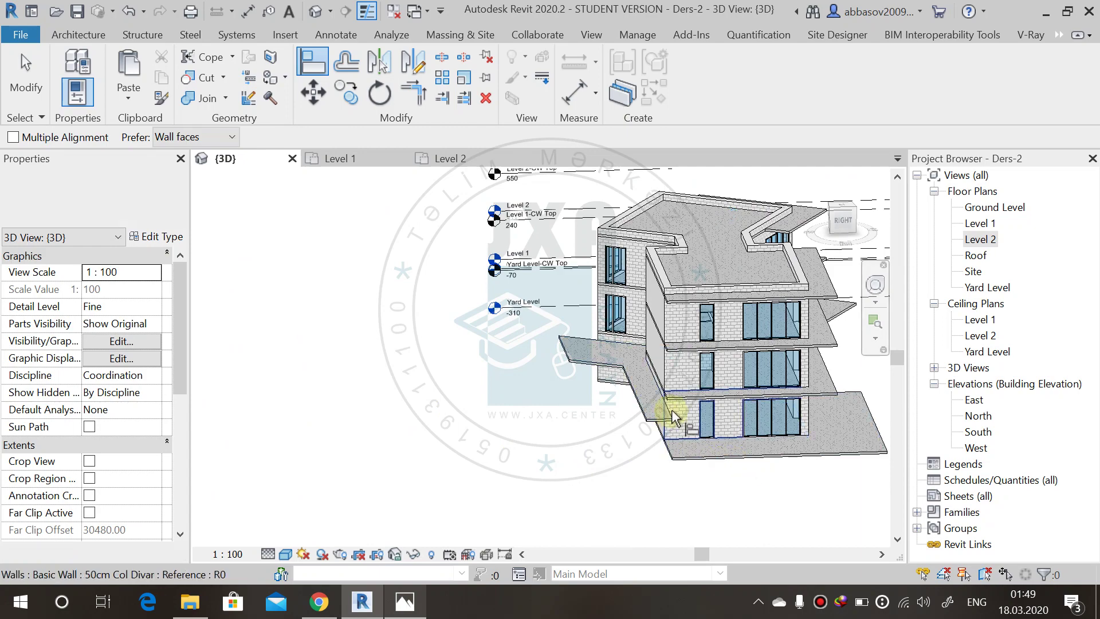
key(Escape)
middle_drag(631, 468, 535, 383)
scroll(530, 342, up, 2)
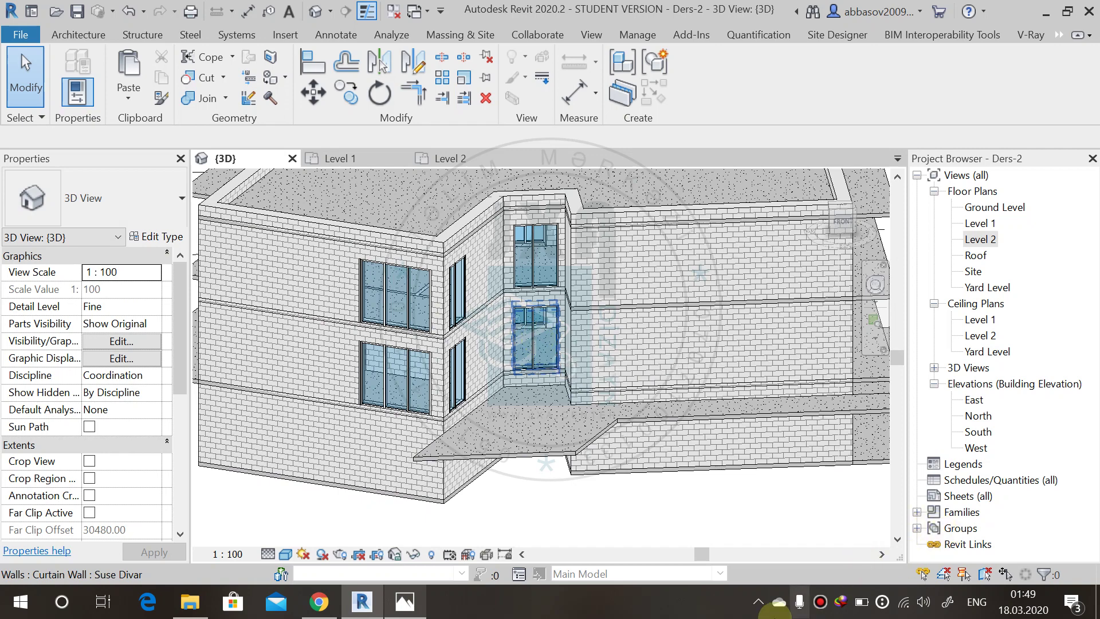
shift+middle_drag(458, 516, 585, 442)
Step: Switch to the Photos app and compare the second-floor plan and villa-karlstad renderings for the facade openings
key(alt+Tab)
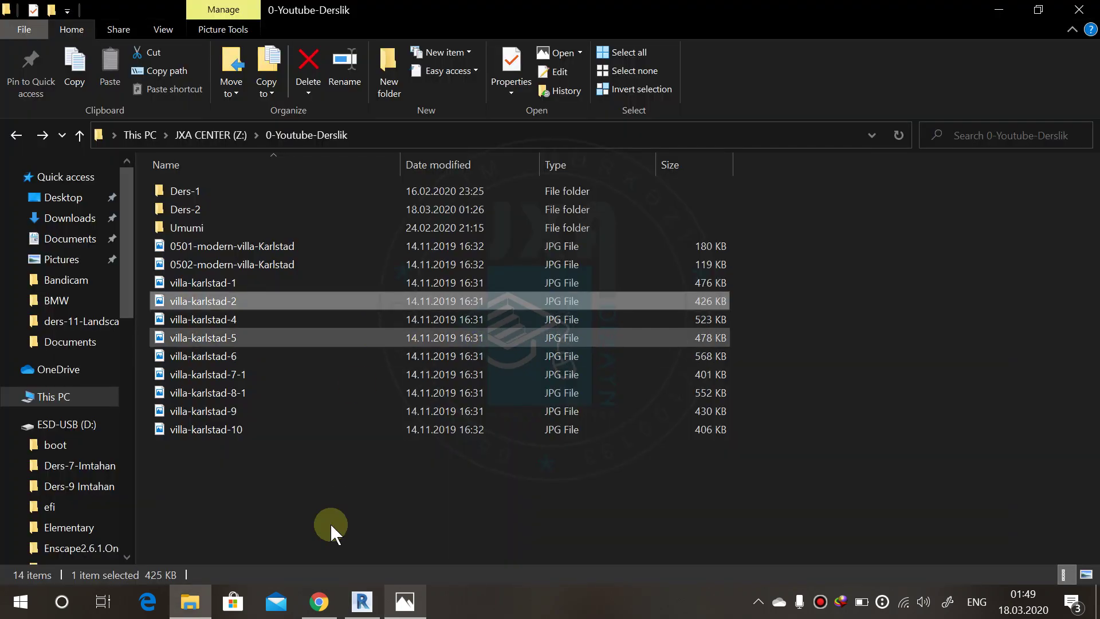
click(412, 602)
scroll(471, 379, up, 1)
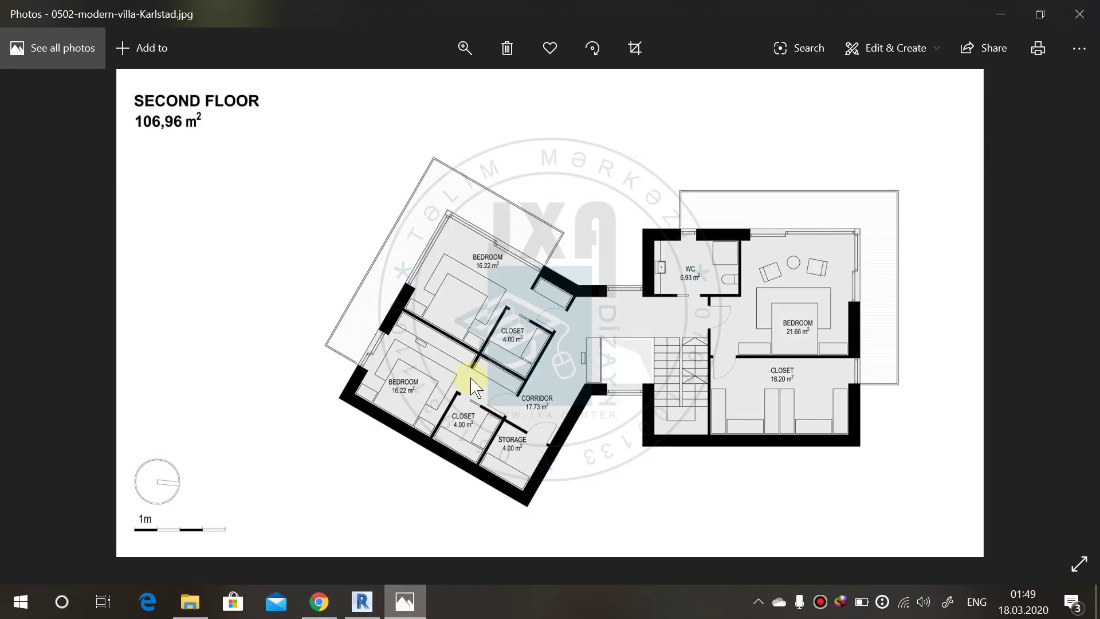
key(Right)
key(Right)
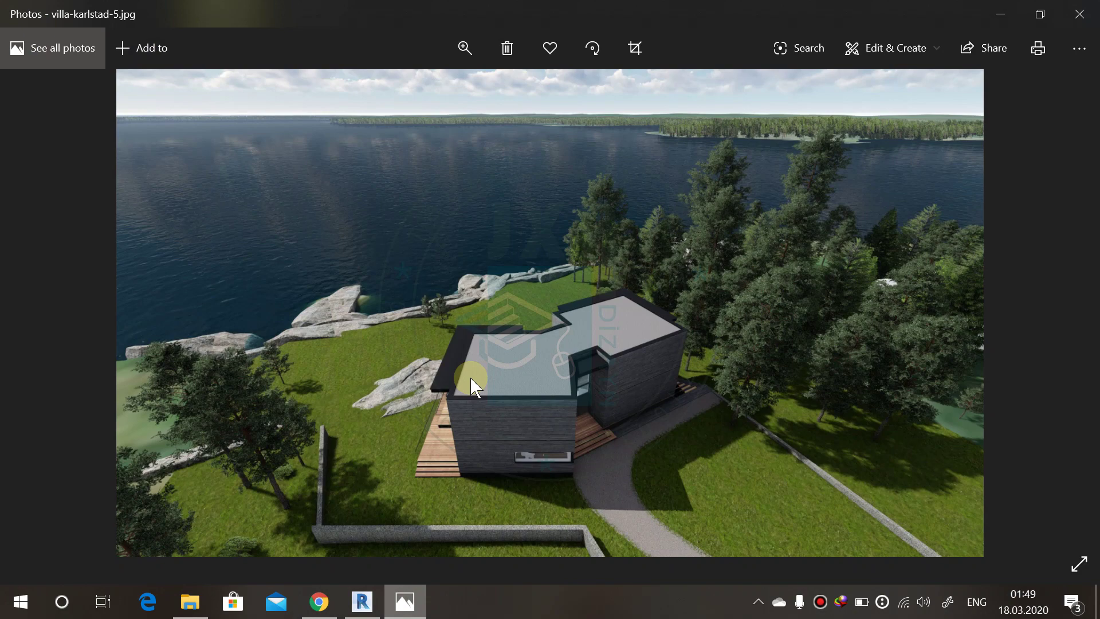
key(Left)
scroll(503, 321, up, 3)
ctrl+scroll(523, 359, down, 2)
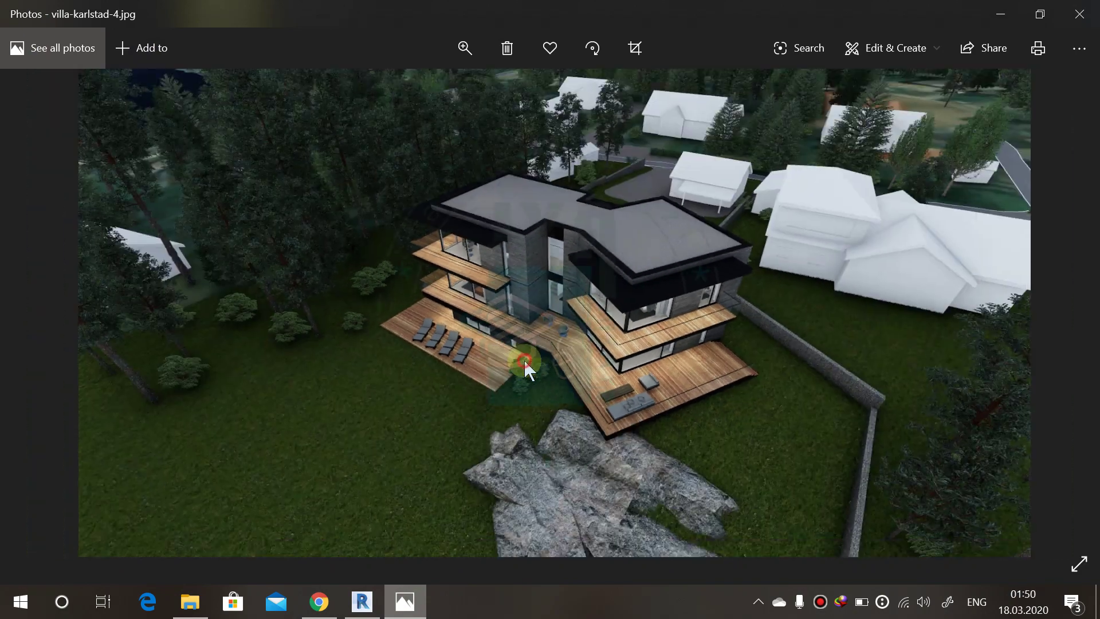
key(Left)
key(Left)
key(Left)
key(Left)
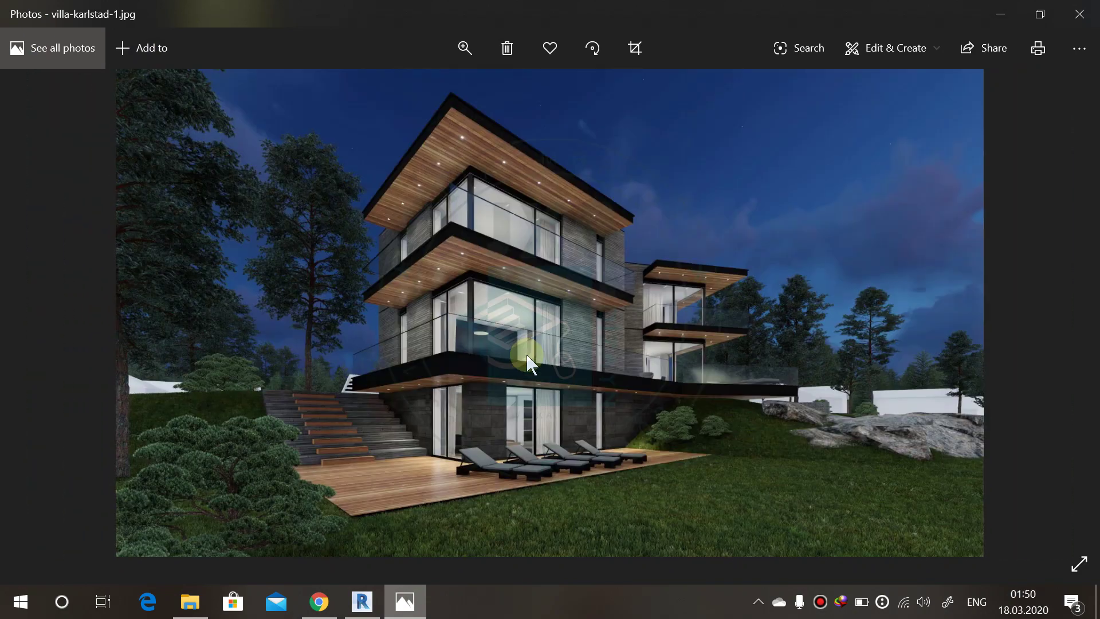
key(Right)
key(Right)
key(Right)
key(Right)
key(Right)
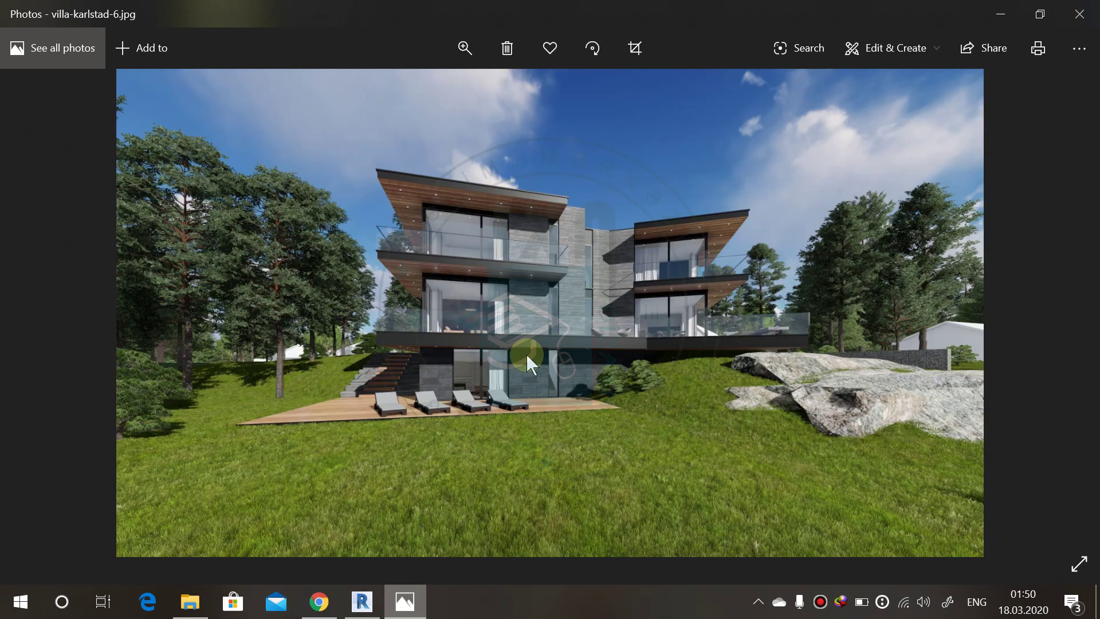
key(Left)
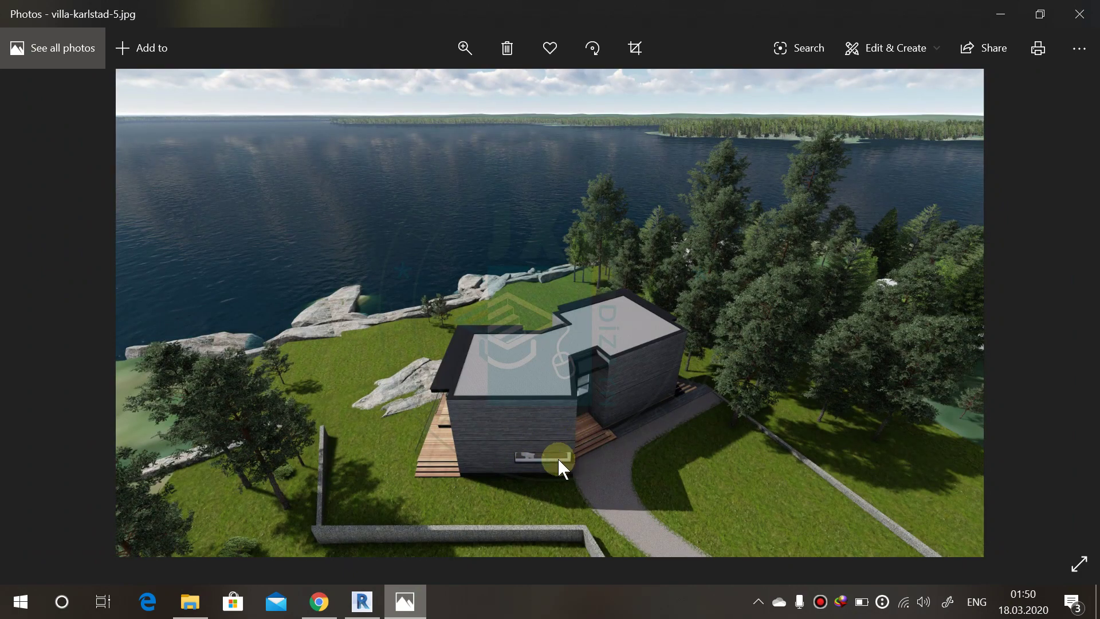
Step: Return to Revit and delete the upper curtain wall on the front facade at the corner beside the entrance recess
key(alt+Tab)
click(367, 606)
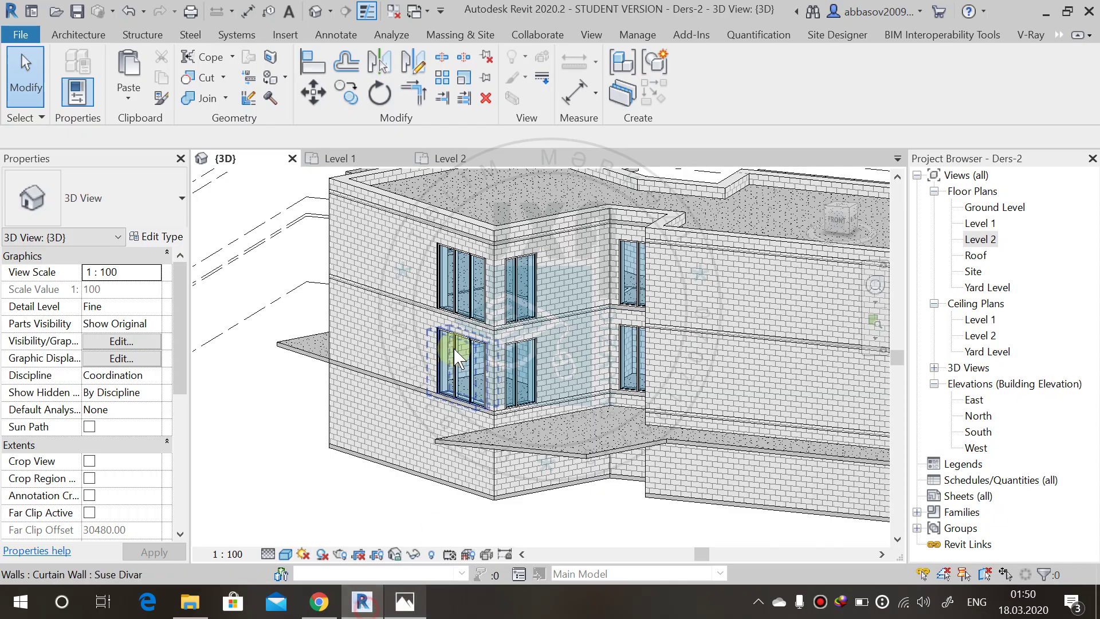
click(480, 317)
key(Delete)
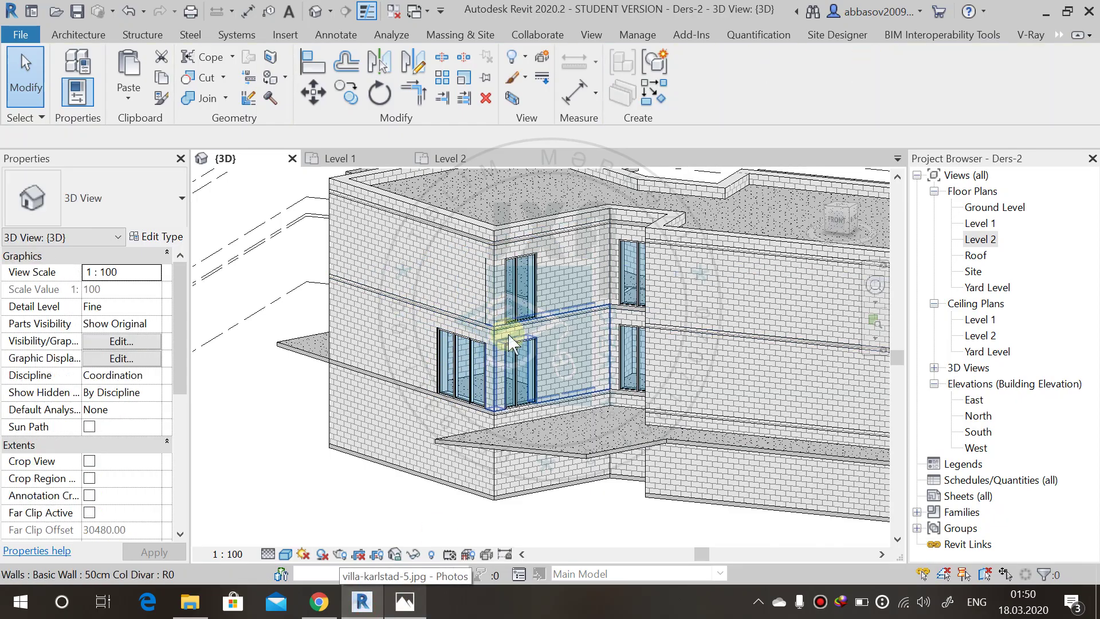
Step: Examine the two Level 1 curtain walls at the front corner and the wall between them in 3D
click(479, 347)
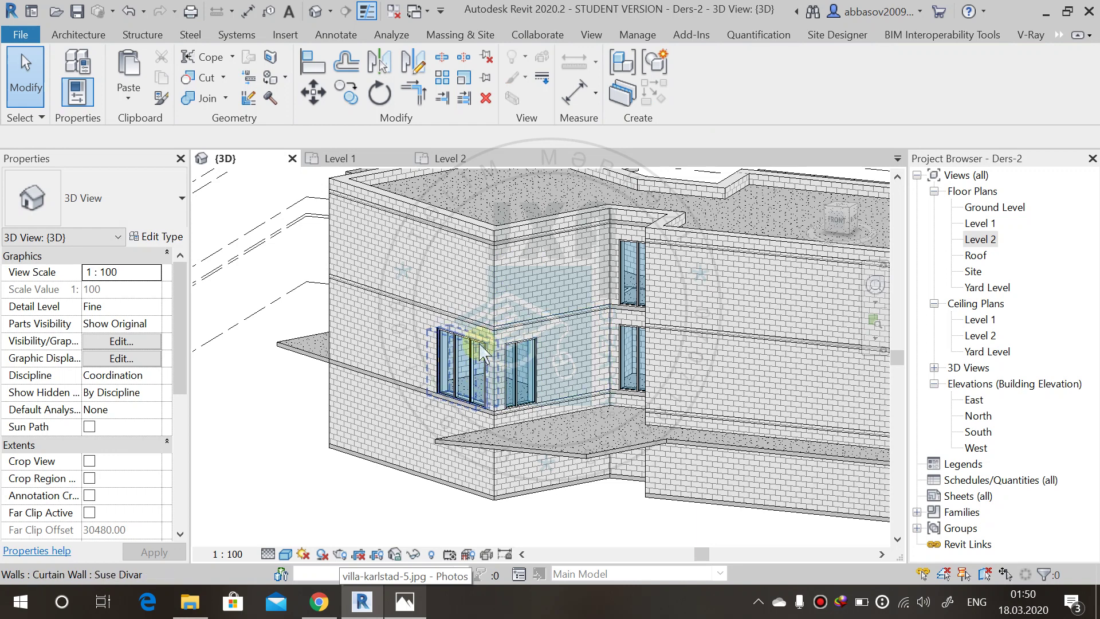
scroll(483, 352, up, 1)
click(481, 352)
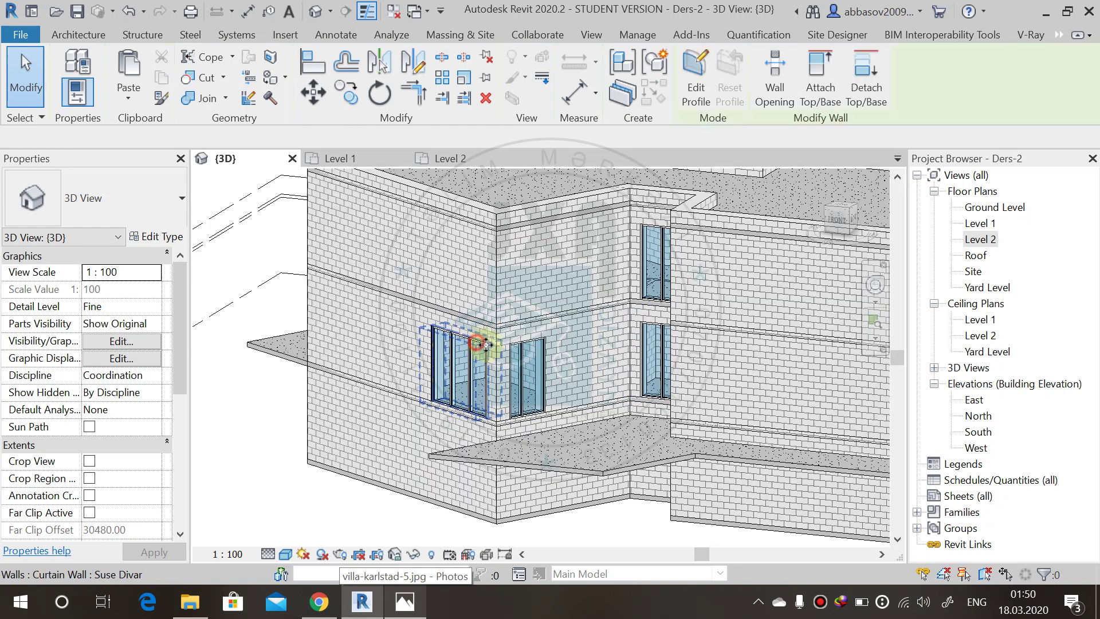
ctrl+click(524, 343)
click(558, 367)
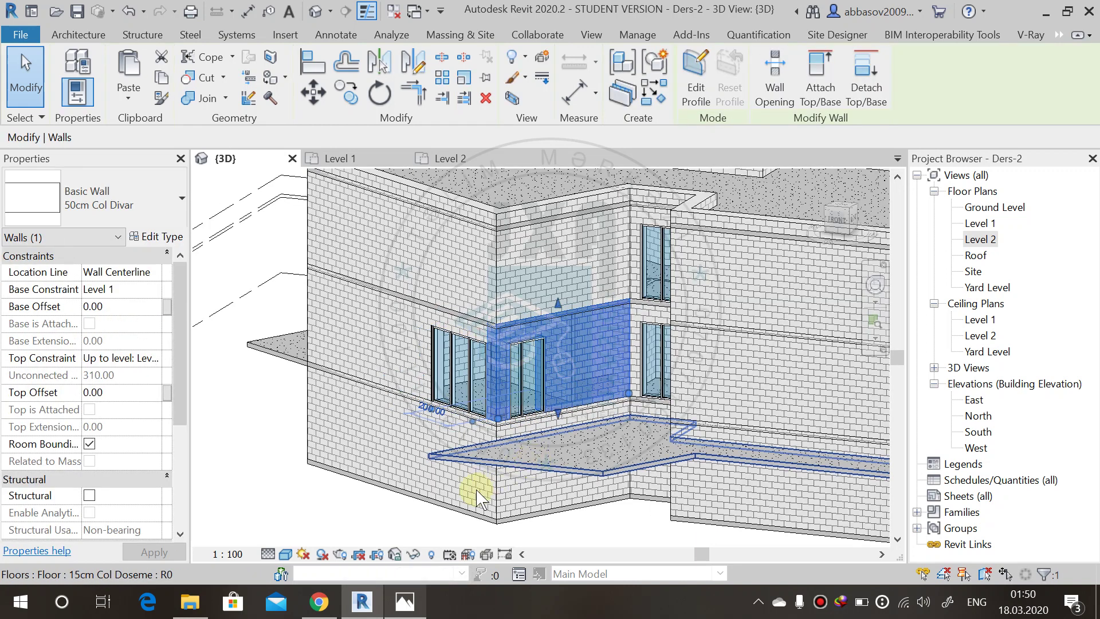
click(369, 516)
scroll(466, 437, up, 3)
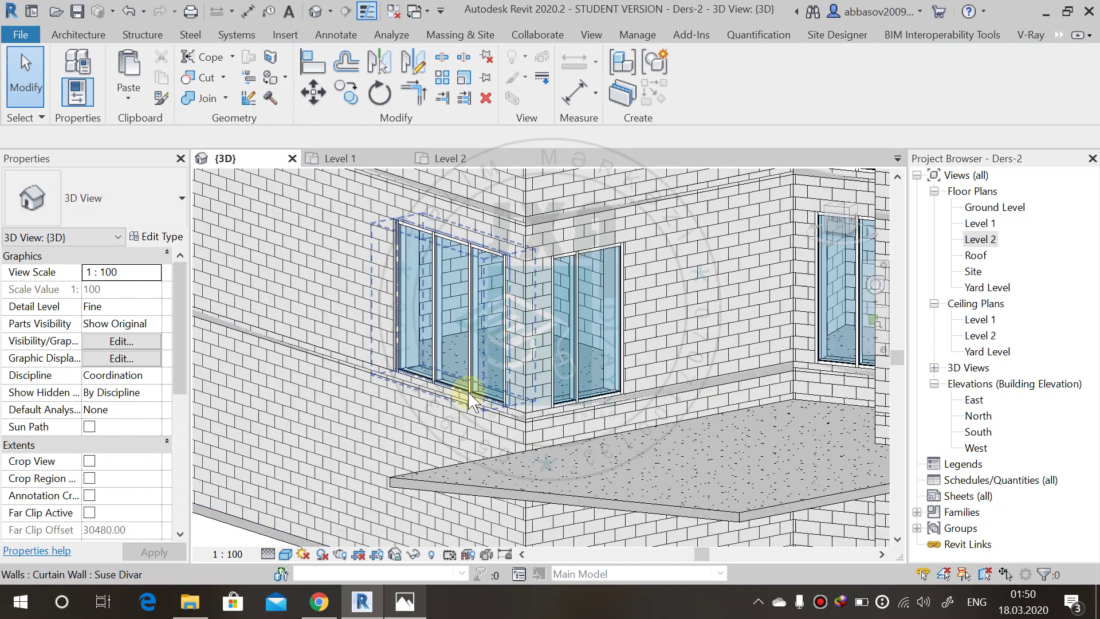
Step: Switch to the Photos app, compare the villa-karlstad renderings and examine the low corner window in villa-karlstad-5.jpg up close
key(alt+Tab)
scroll(543, 403, down, 3)
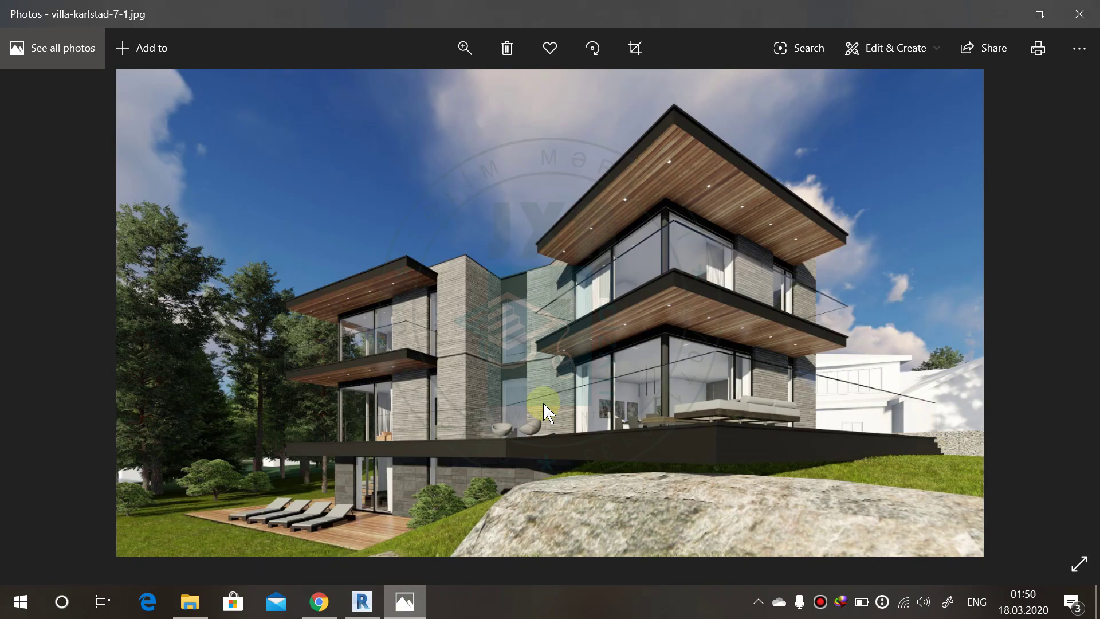
key(Right)
key(Right)
key(Right)
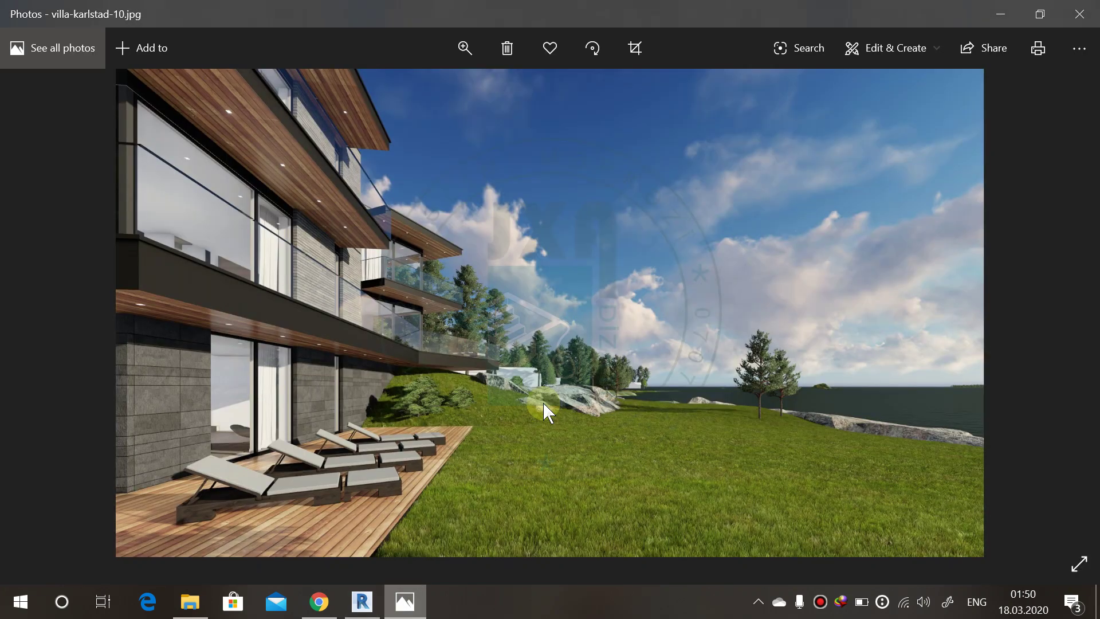
key(Right)
key(Right)
key(Right)
key(Right)
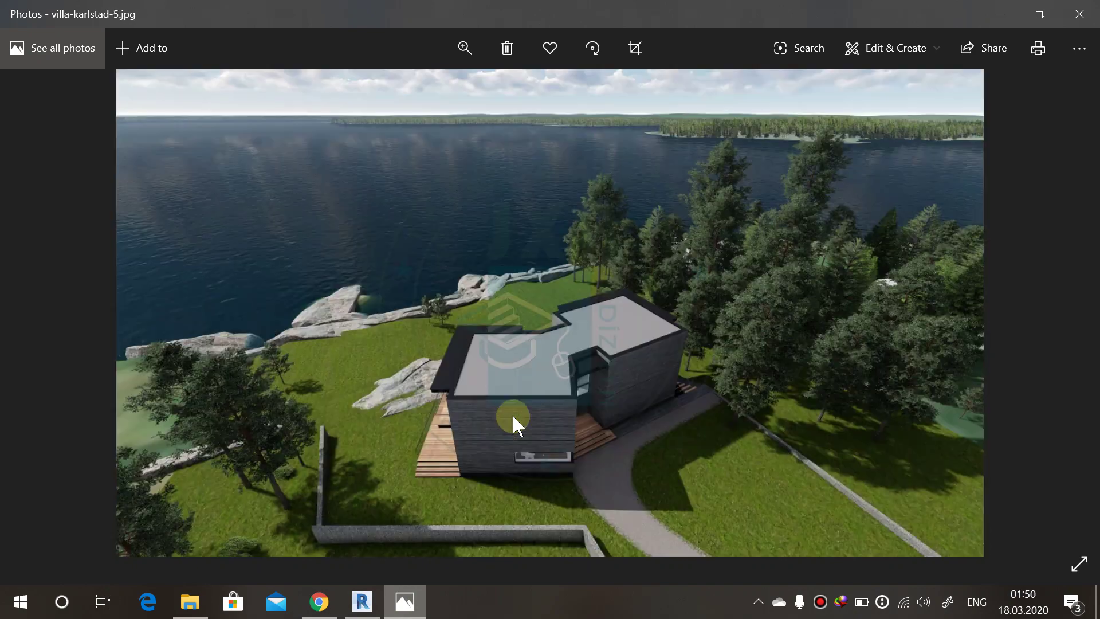
key(Right)
key(Right)
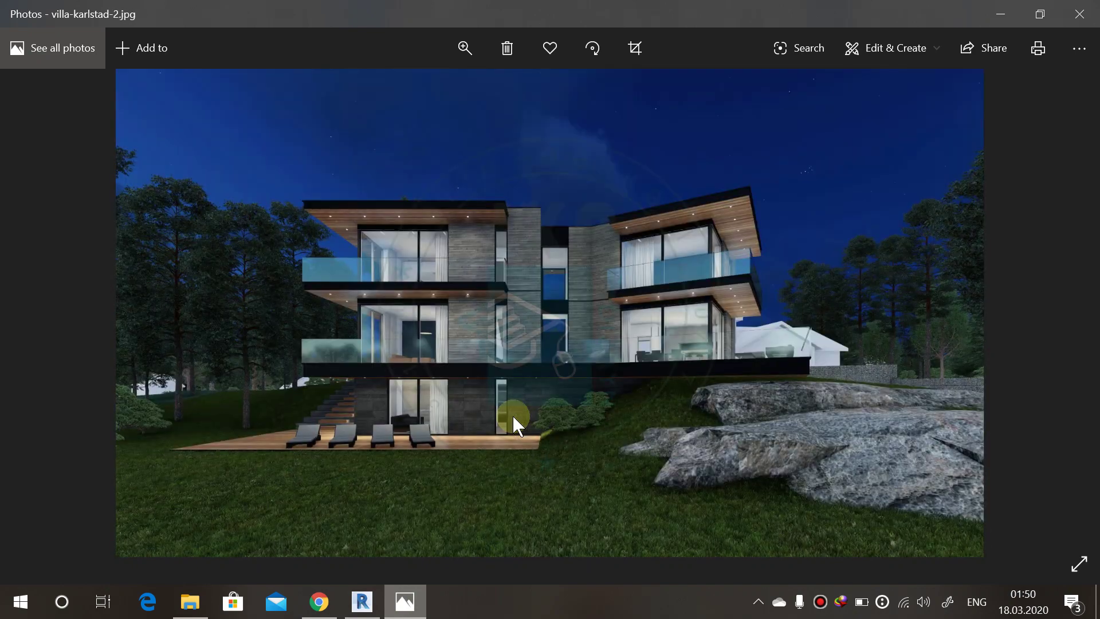
key(Right)
key(Right)
key(Right)
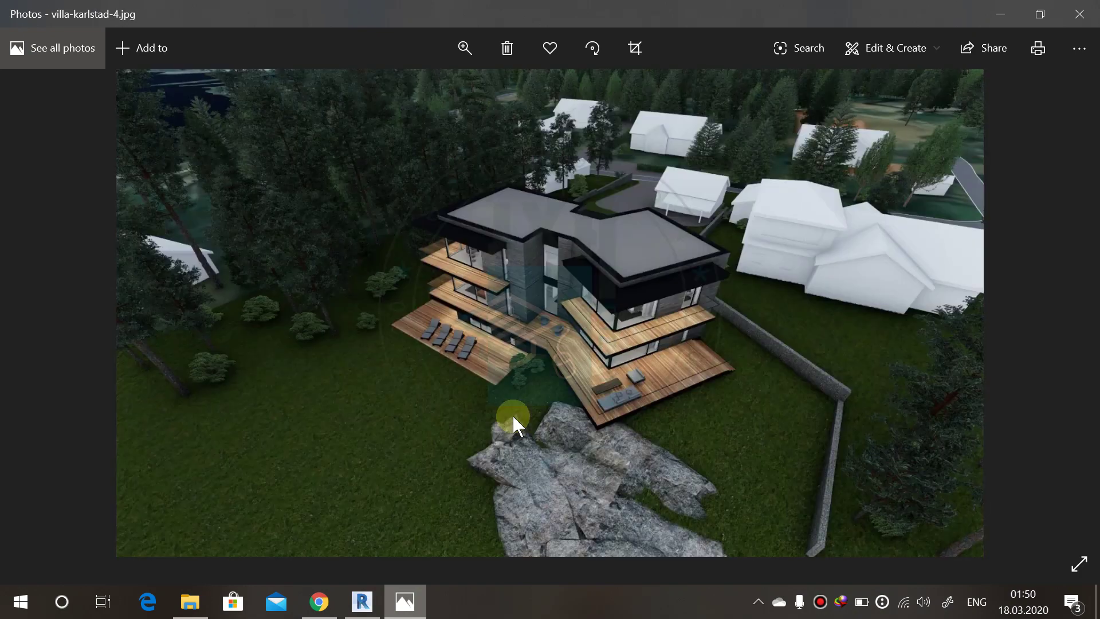
key(Right)
key(Left)
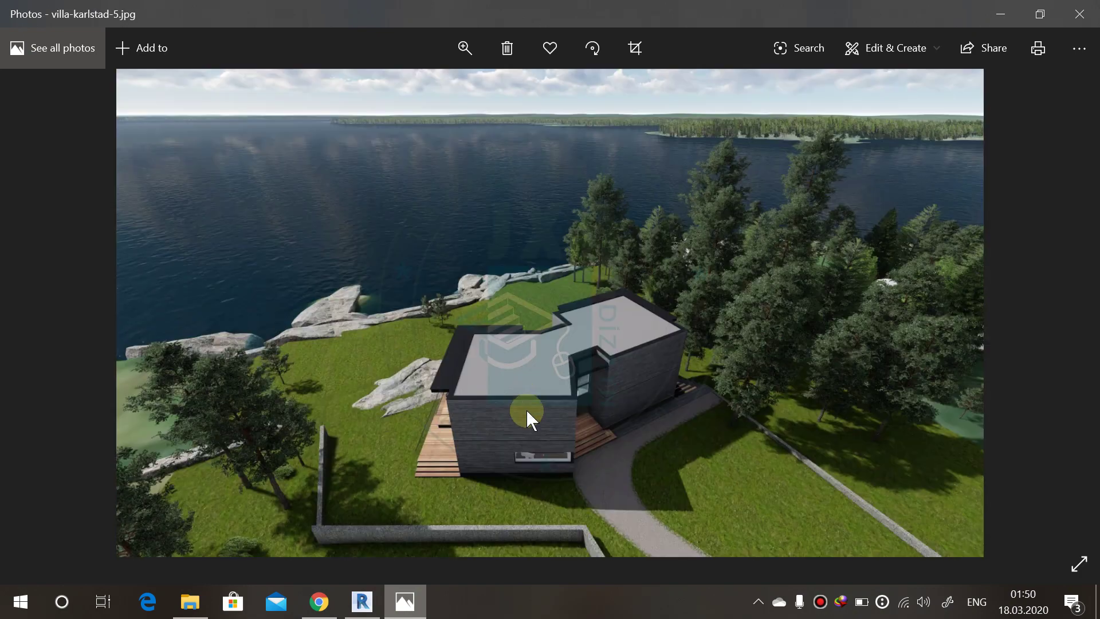
double_click(529, 459)
scroll(601, 458, up, 3)
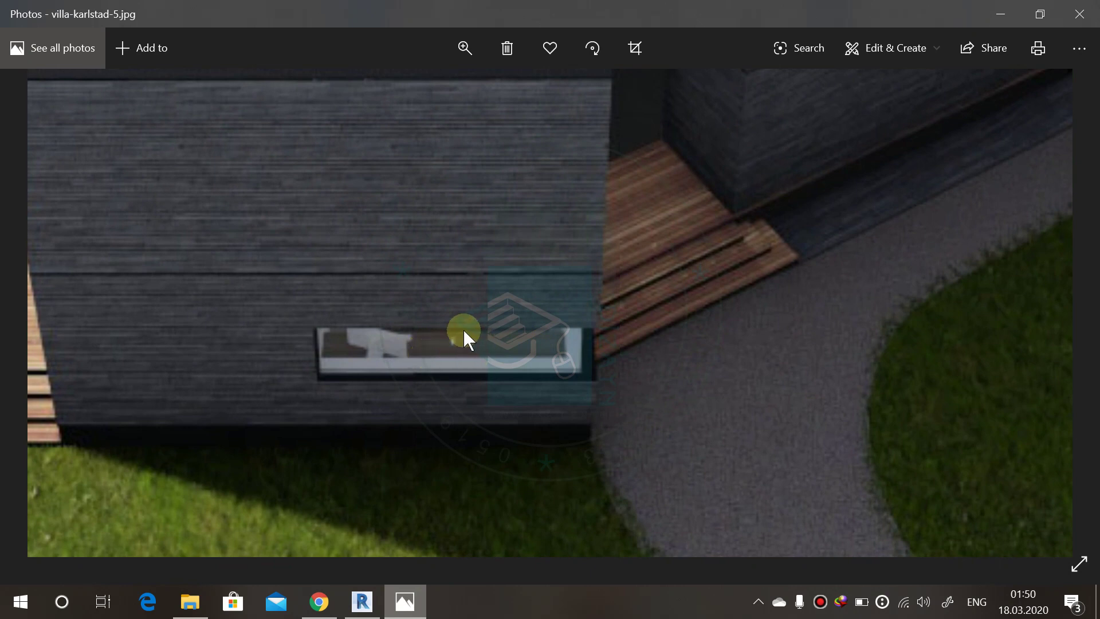
Step: Return to Revit and set the base offset of both Level 1 curtain walls at the front corner to 90
key(alt+Tab)
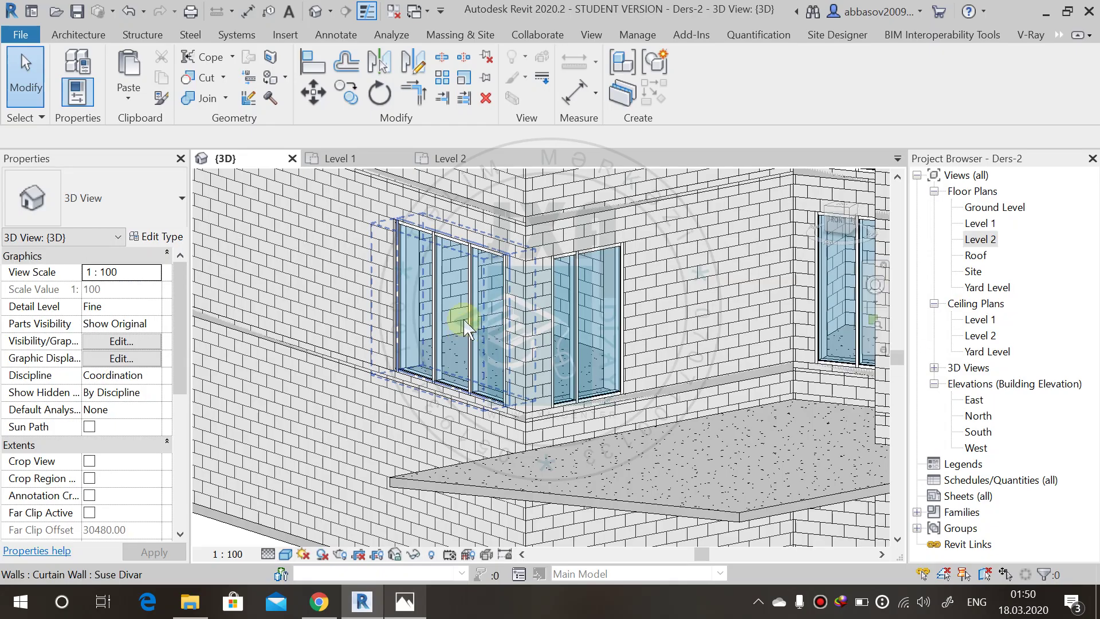
click(453, 395)
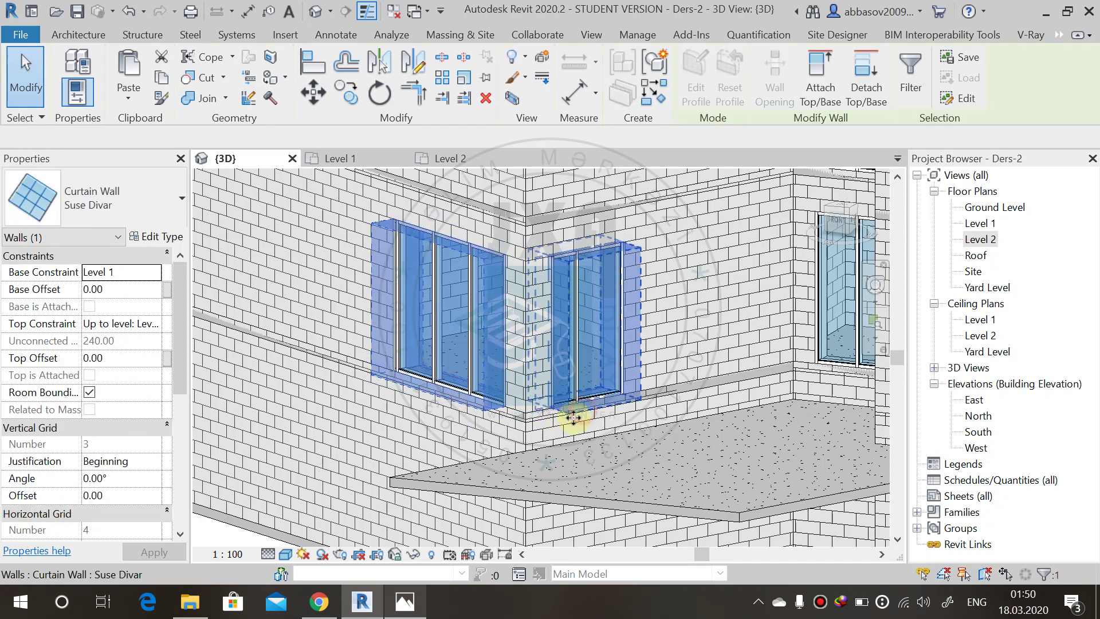
ctrl+click(522, 389)
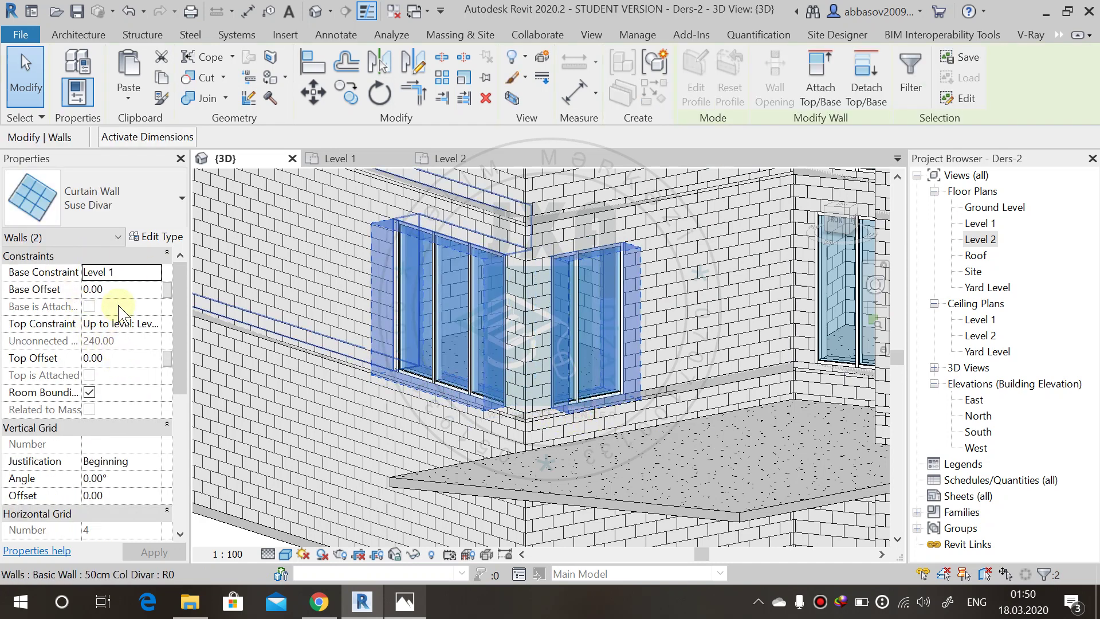
click(94, 289)
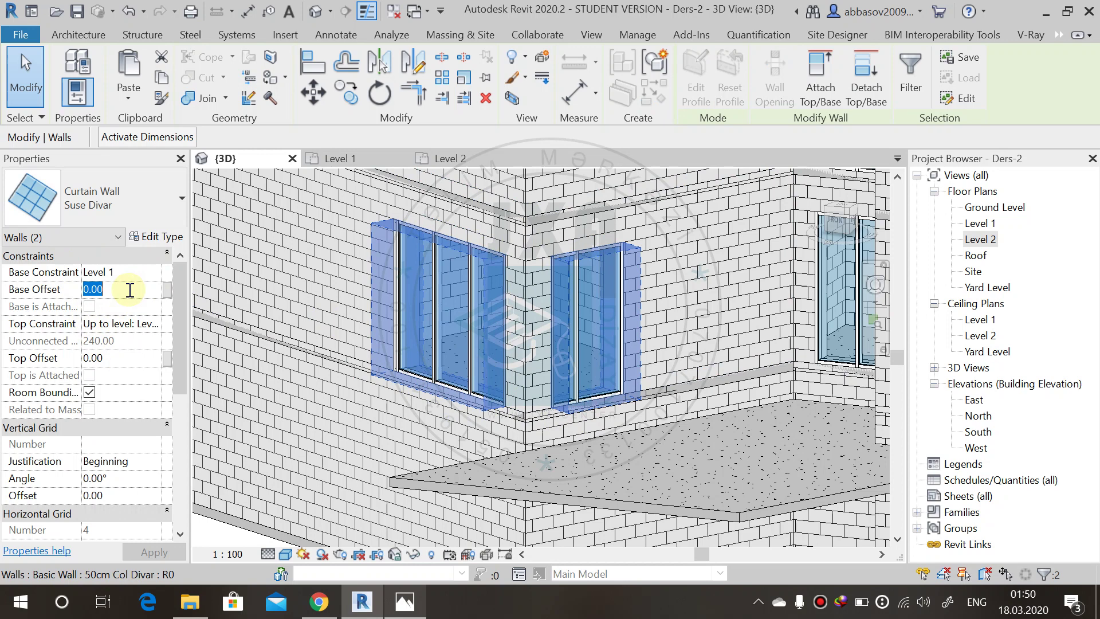
text(90)
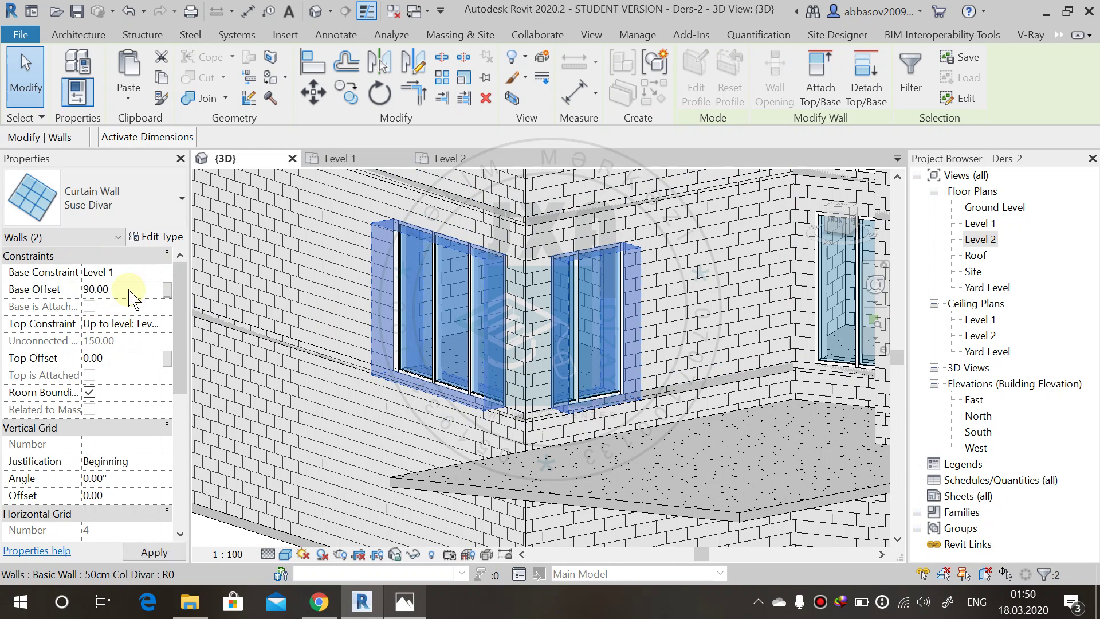
click(147, 552)
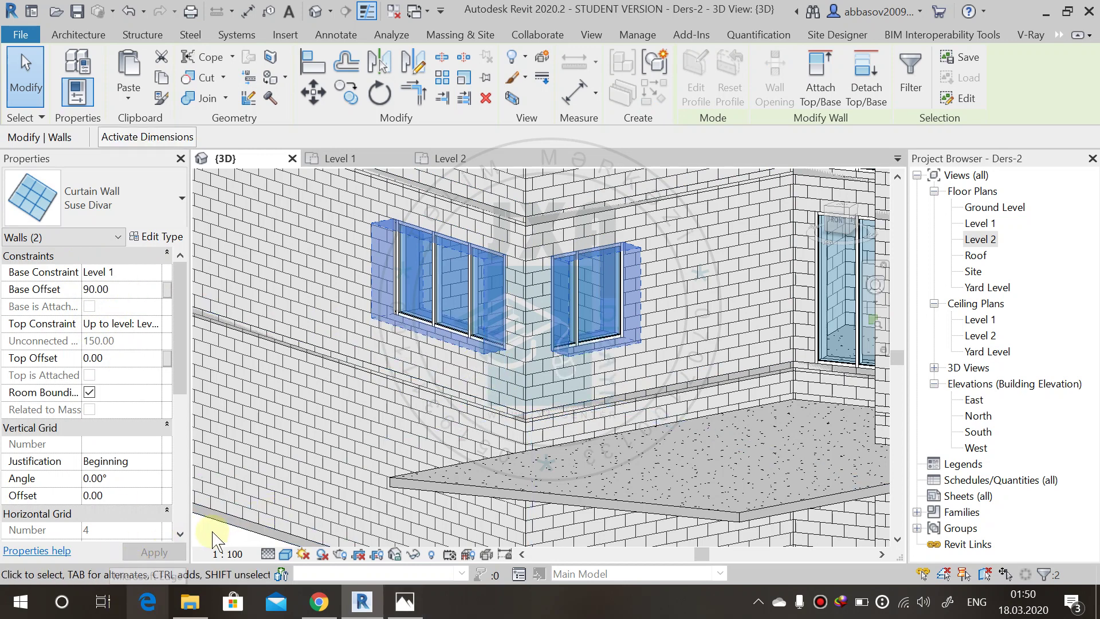
key(Escape)
Step: Examine the villa's facades in 3D and compare the Level 1 plan with the first-floor reference plan below it
shift+middle_drag(373, 307, 573, 426)
middle_drag(786, 332, 556, 444)
scroll(610, 351, down, 3)
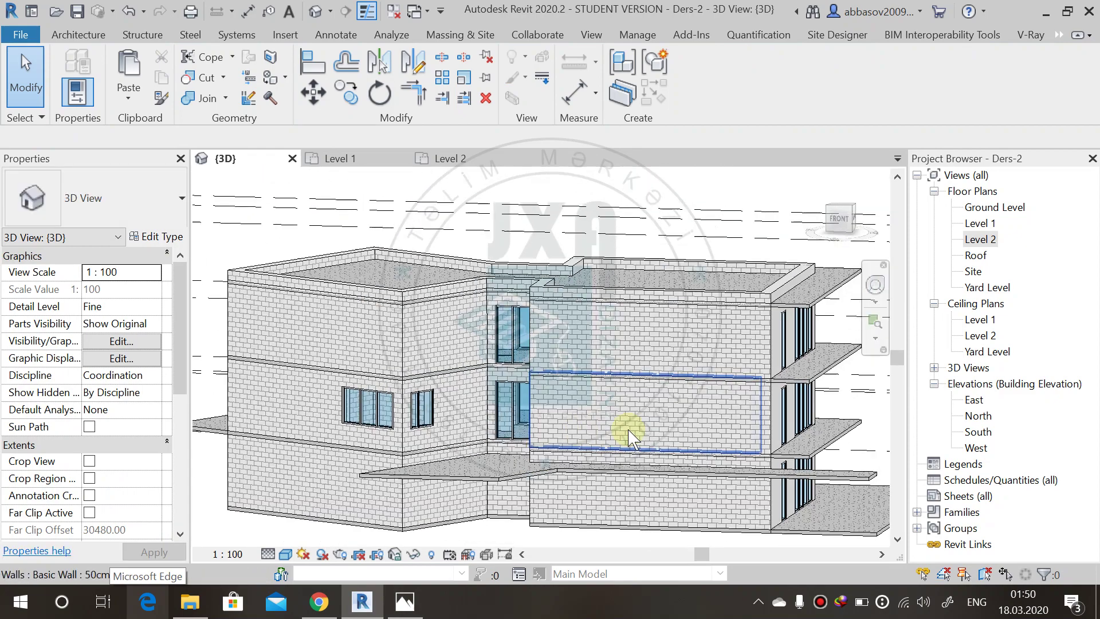
shift+middle_drag(631, 438, 542, 487)
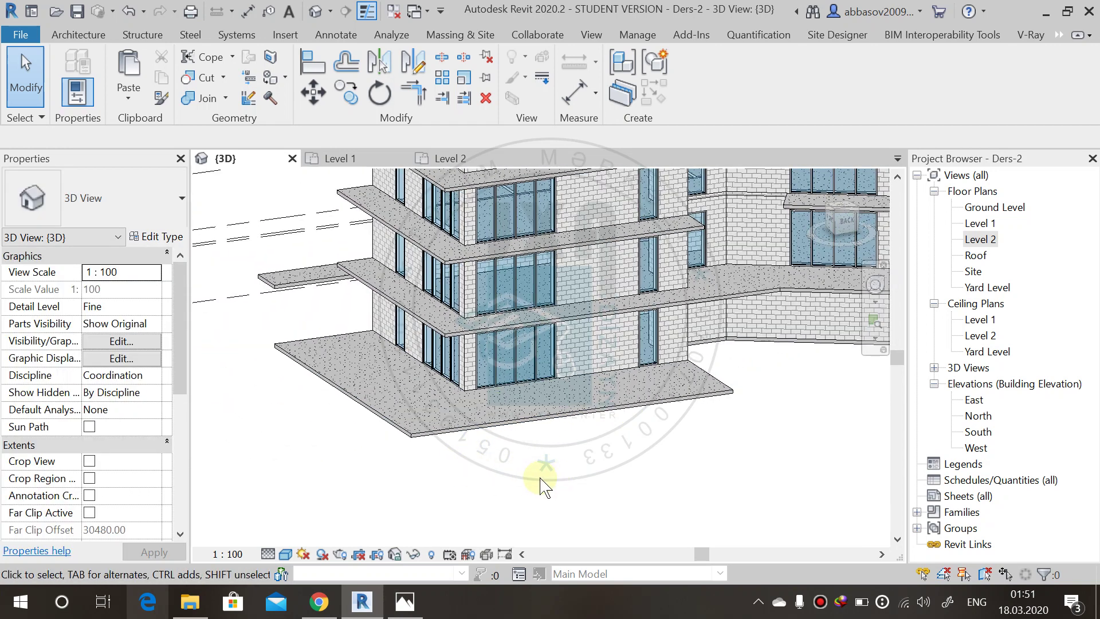
double_click(981, 223)
middle_drag(490, 304, 574, 305)
scroll(463, 417, up, 3)
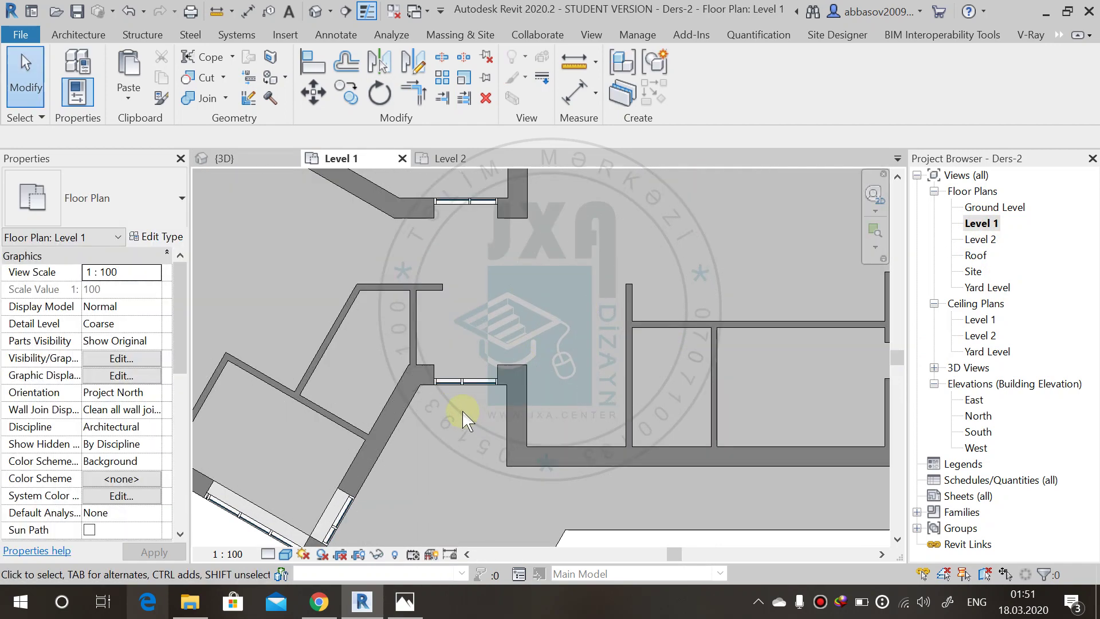
middle_drag(536, 408, 535, 417)
scroll(538, 431, down, 5)
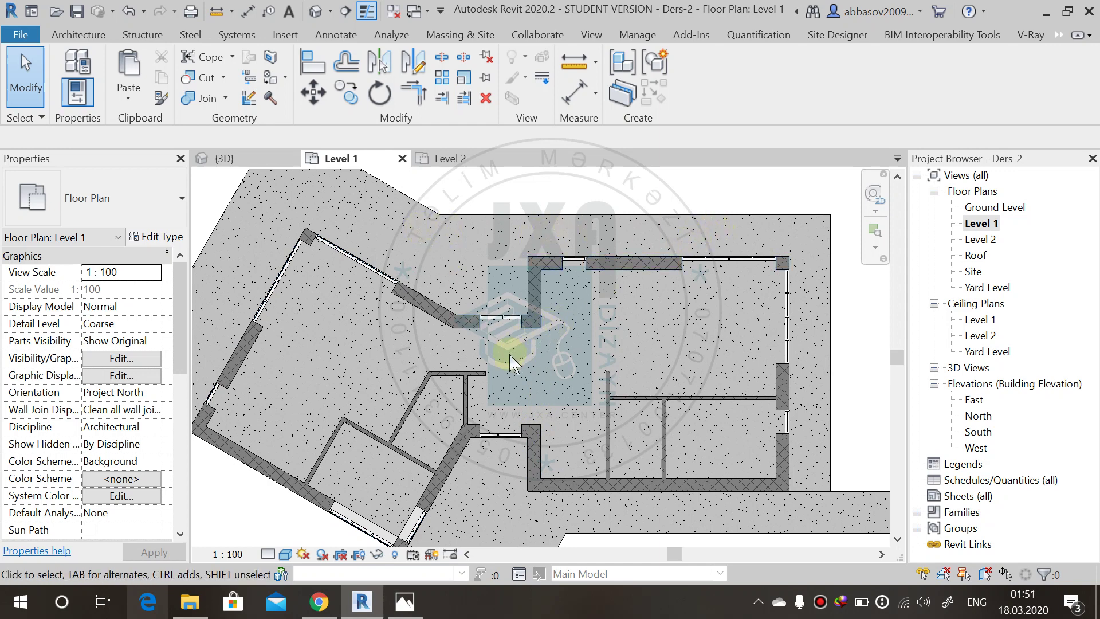
middle_drag(530, 384, 555, 359)
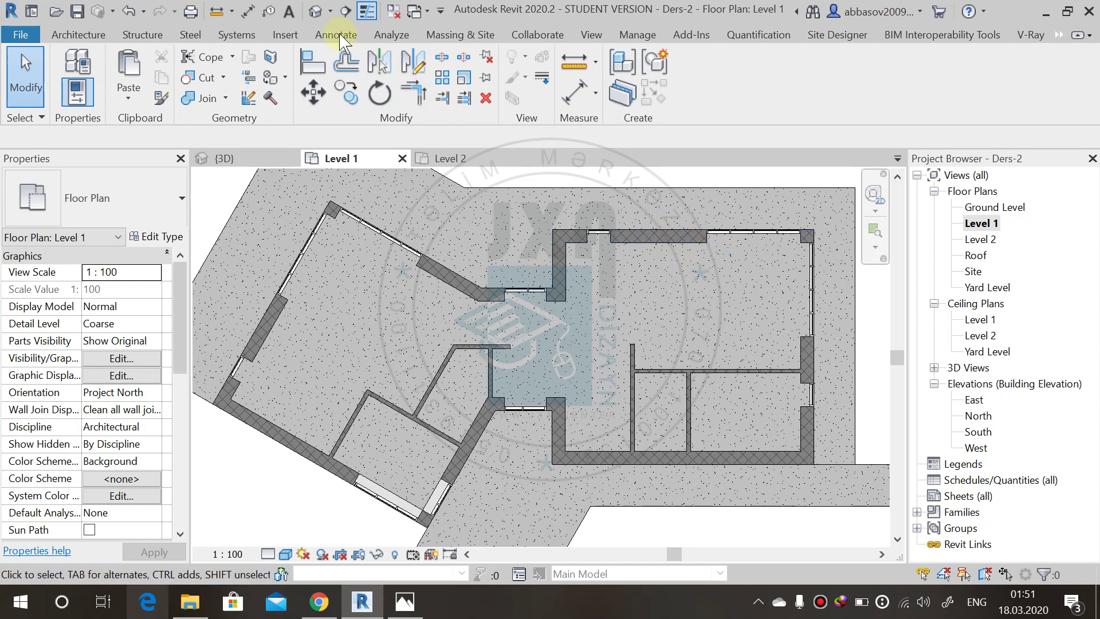
click(312, 12)
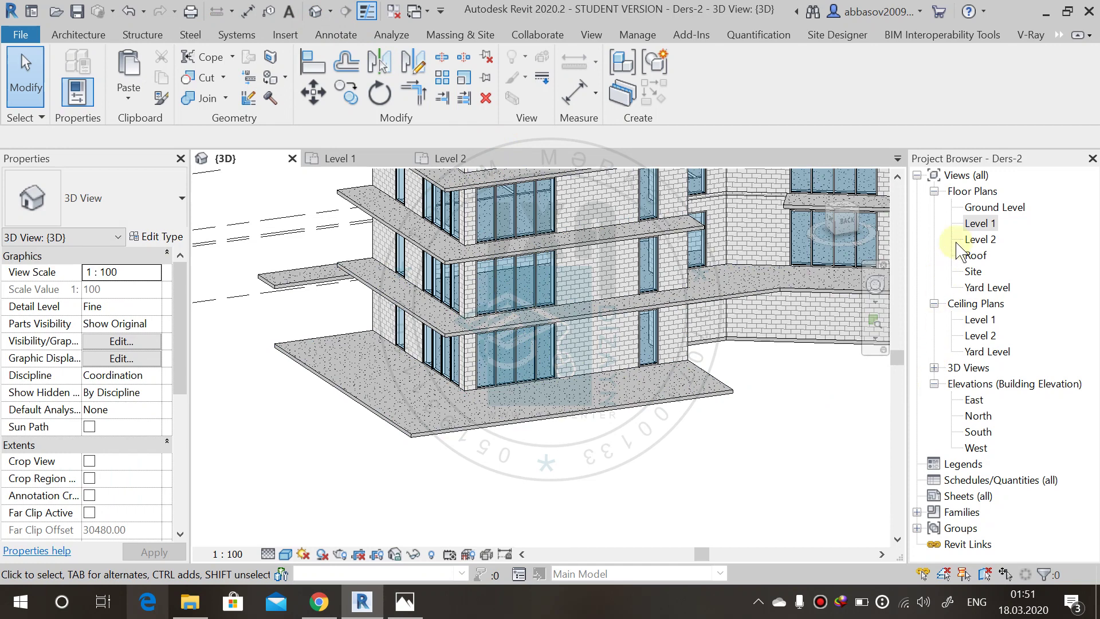
double_click(980, 224)
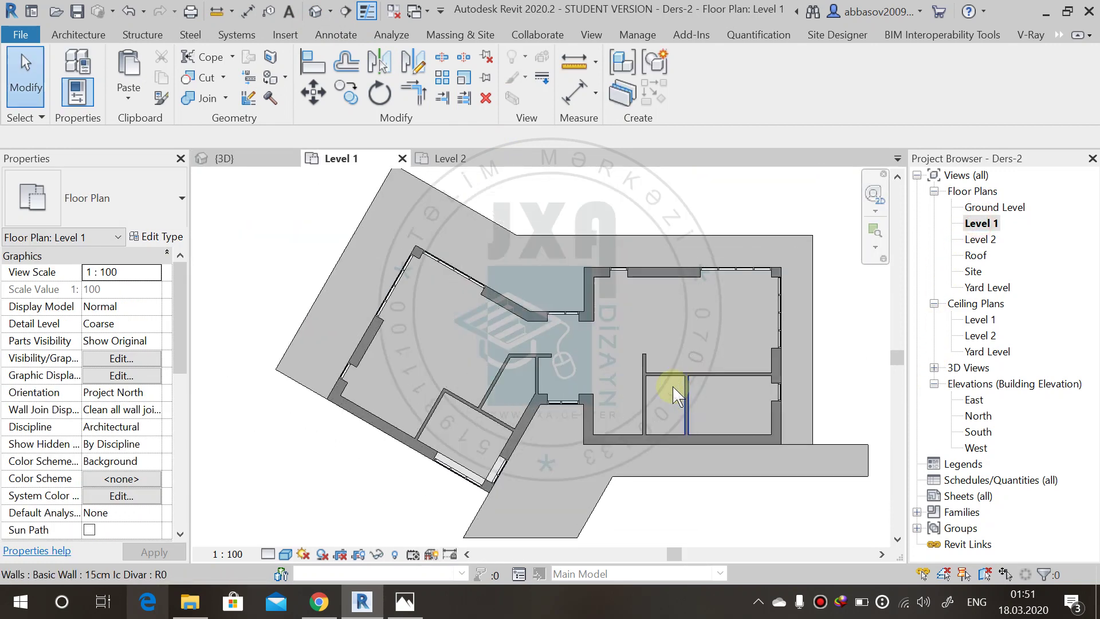
scroll(673, 386, up, 3)
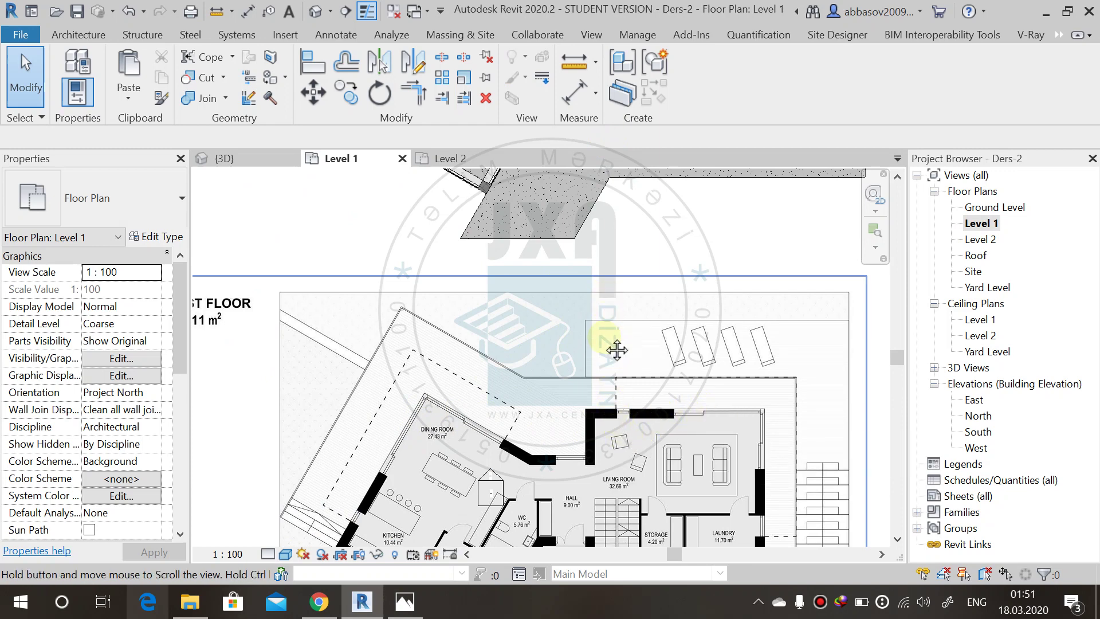
middle_drag(616, 349, 631, 456)
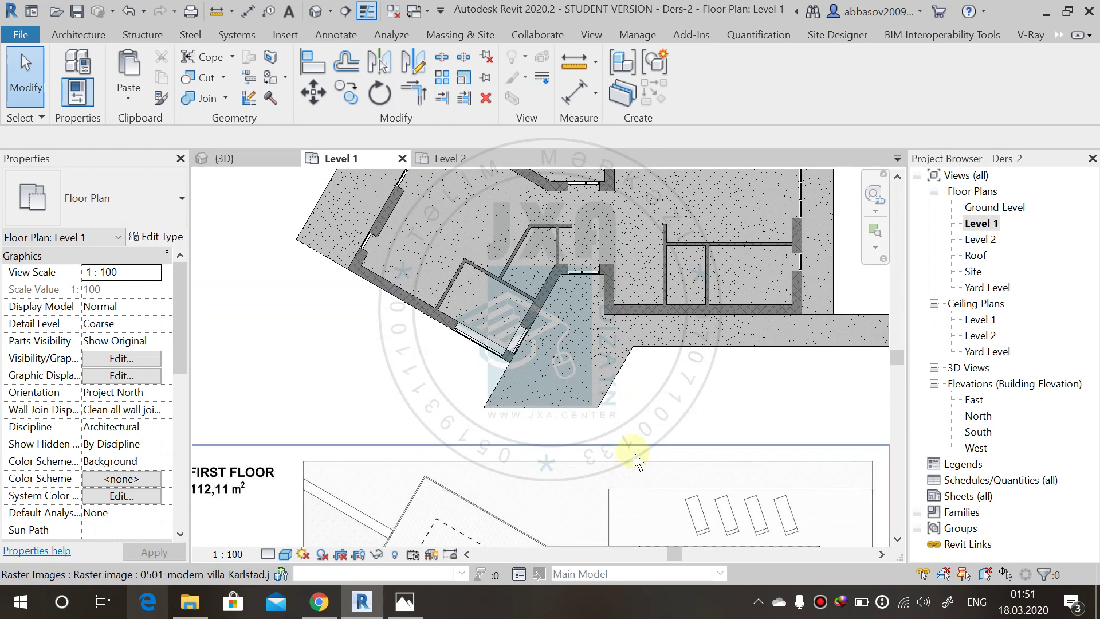
Step: In the 3D view, set the length of the narrower raised Level 1 curtain wall beside the entrance recess to 180
click(316, 12)
shift+middle_drag(585, 401, 441, 413)
scroll(435, 336, up, 3)
shift+middle_drag(435, 334, 521, 404)
click(512, 362)
click(534, 412)
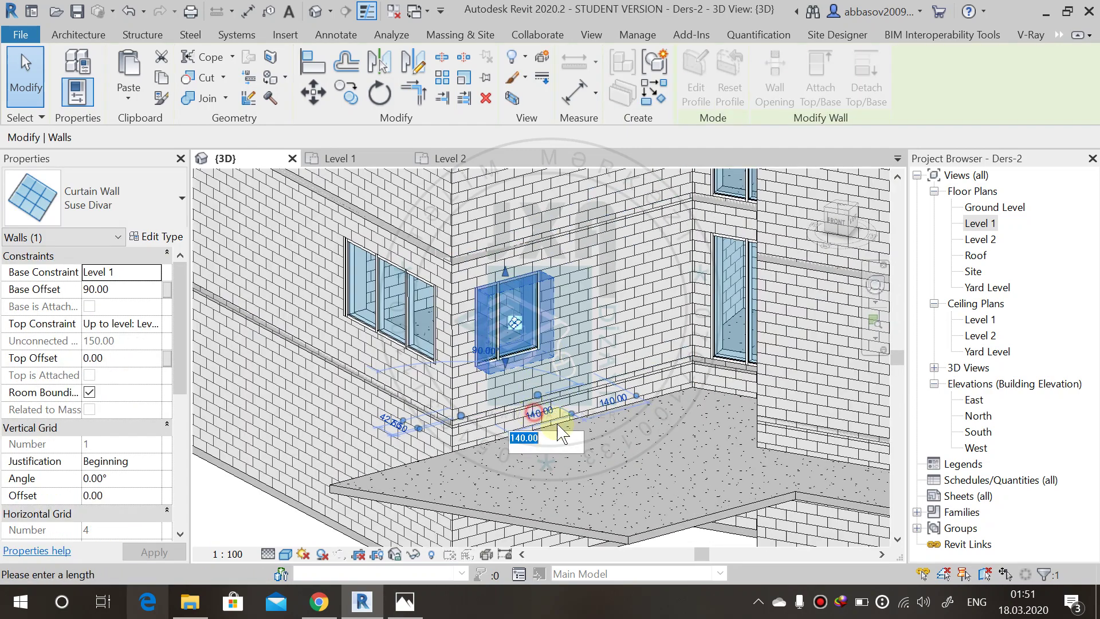
key(Return)
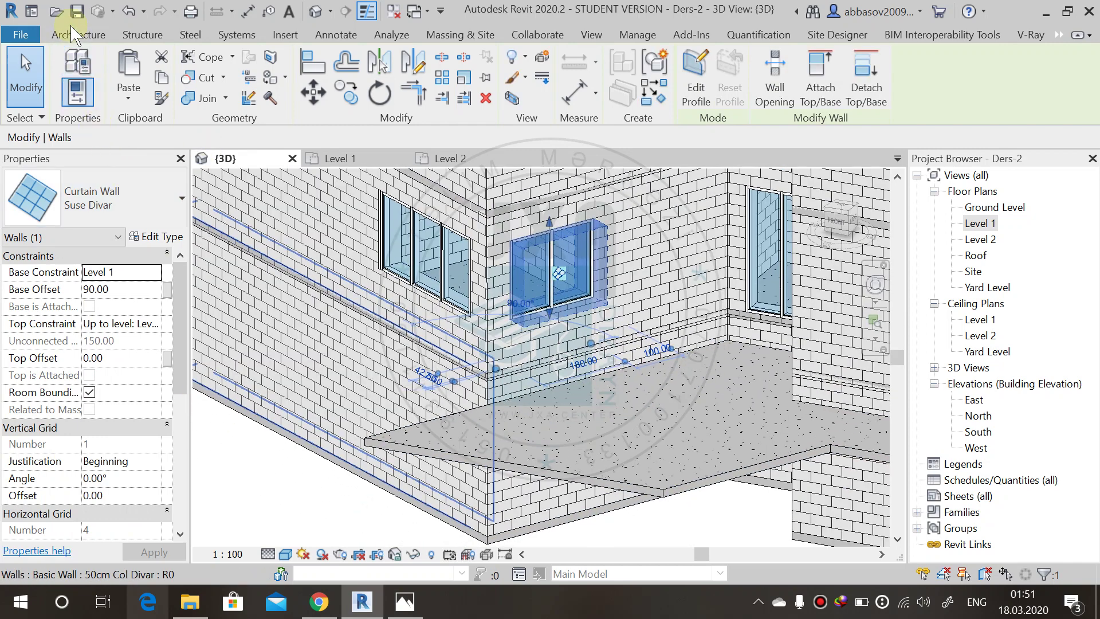
Step: On the Level 1 plan, start placing a door and open the Doors folder of the metric family library for loading
click(77, 35)
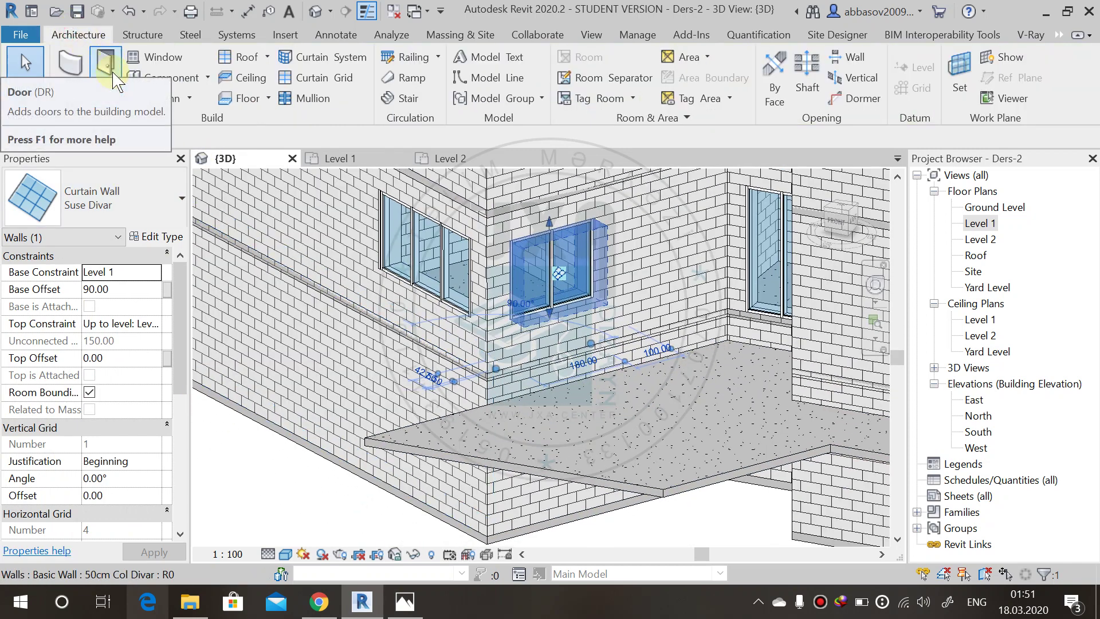
double_click(981, 224)
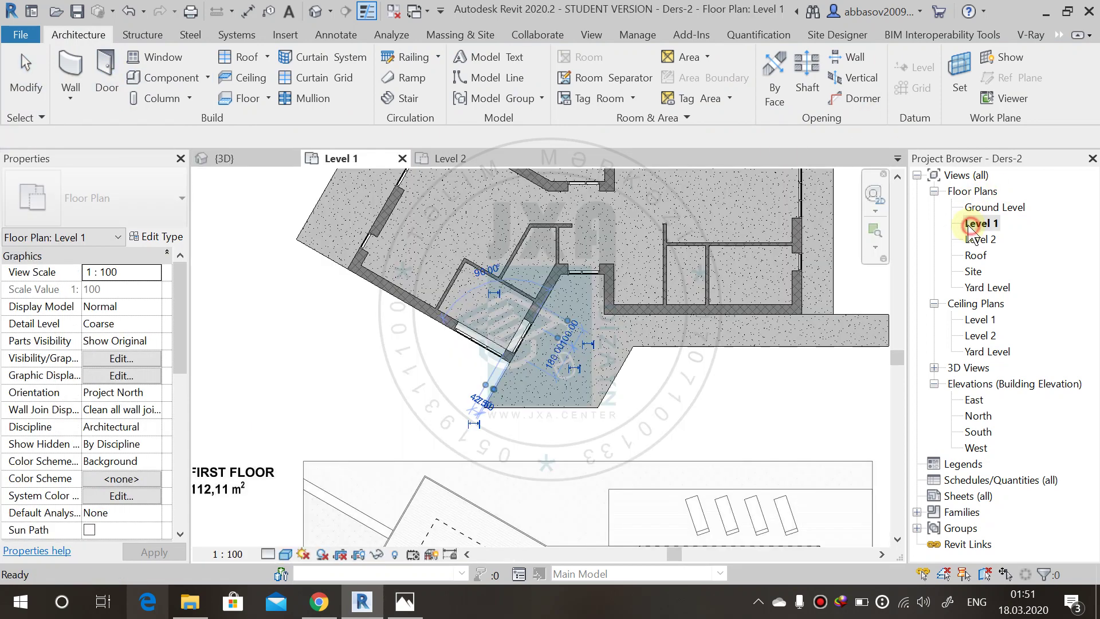
click(301, 376)
scroll(459, 412, up, 6)
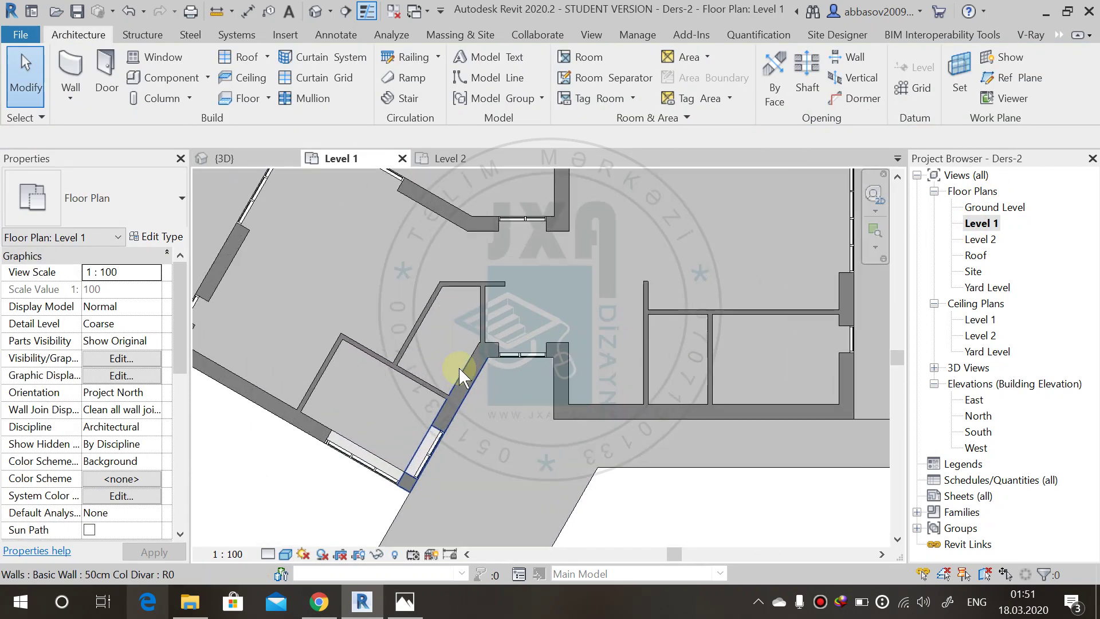
click(106, 74)
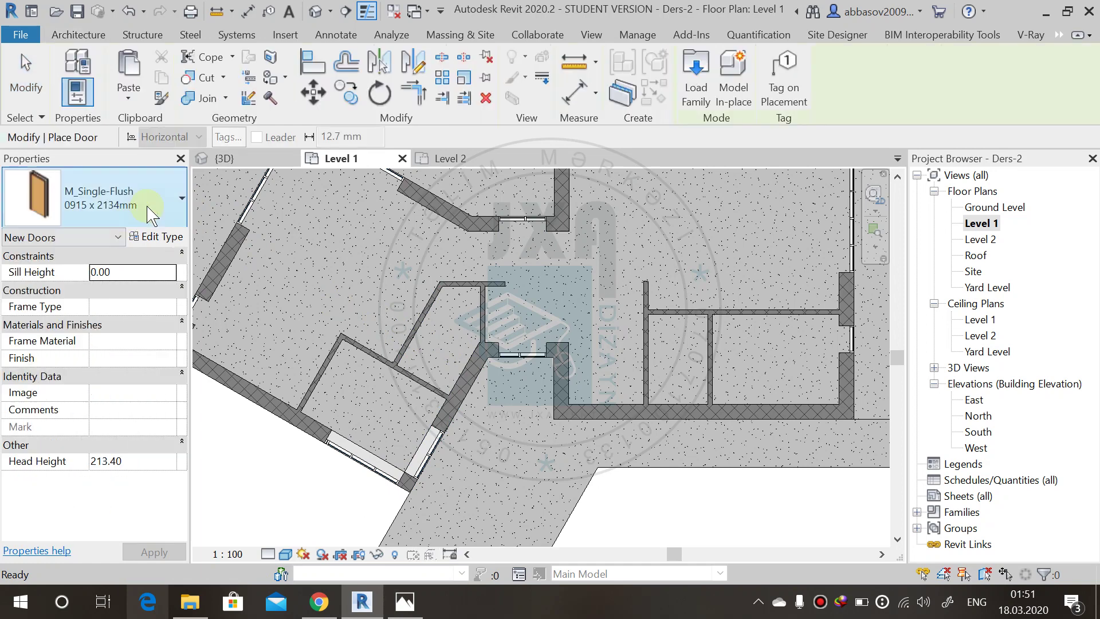
click(150, 204)
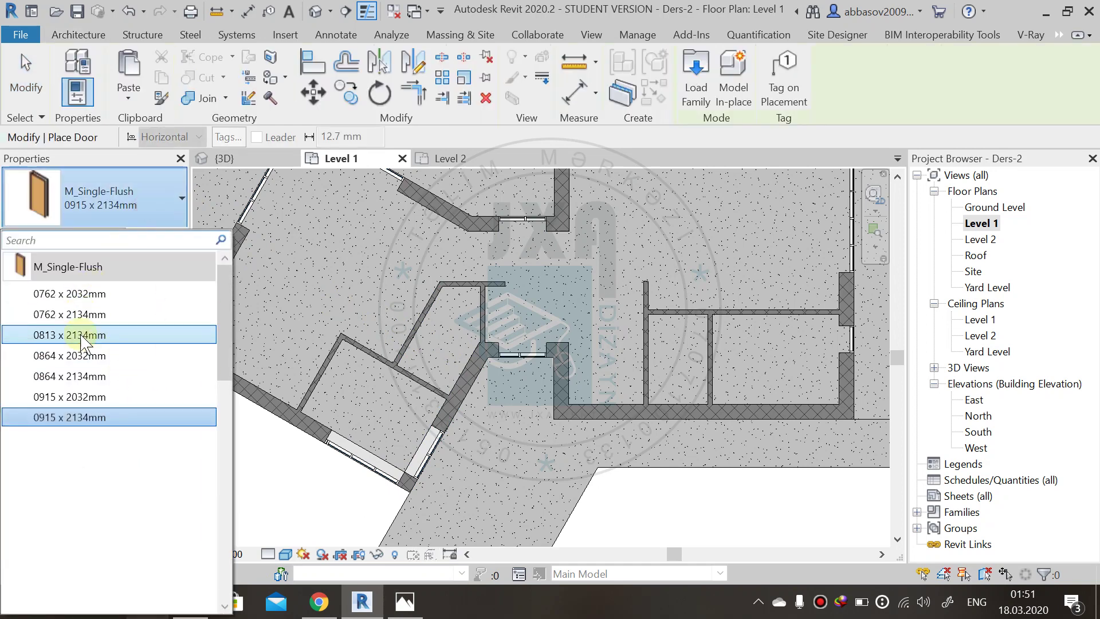
click(695, 75)
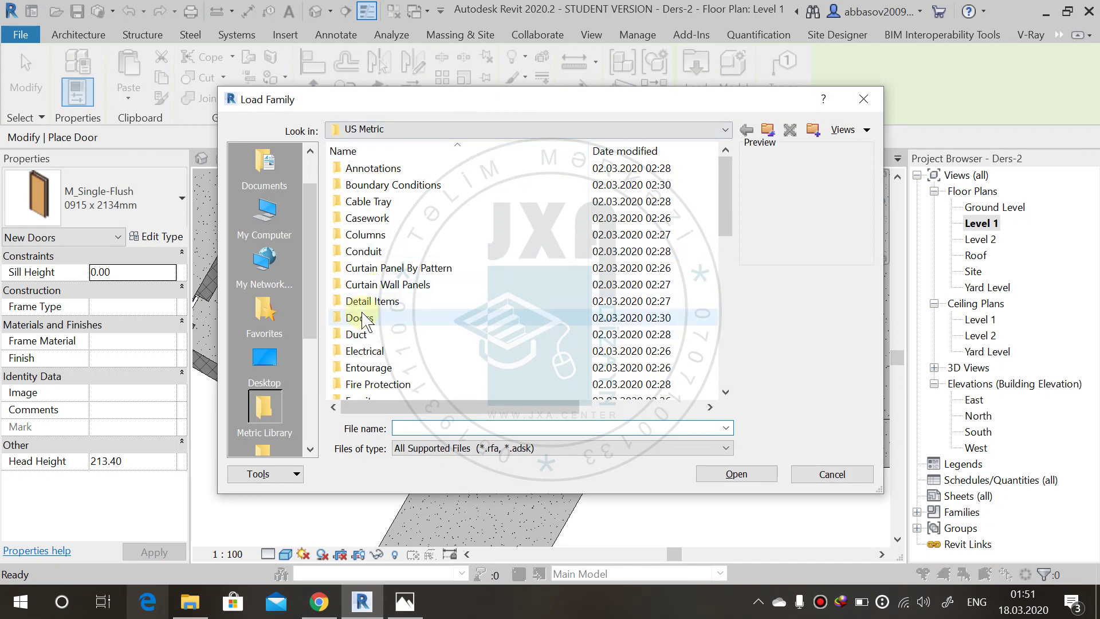
double_click(362, 317)
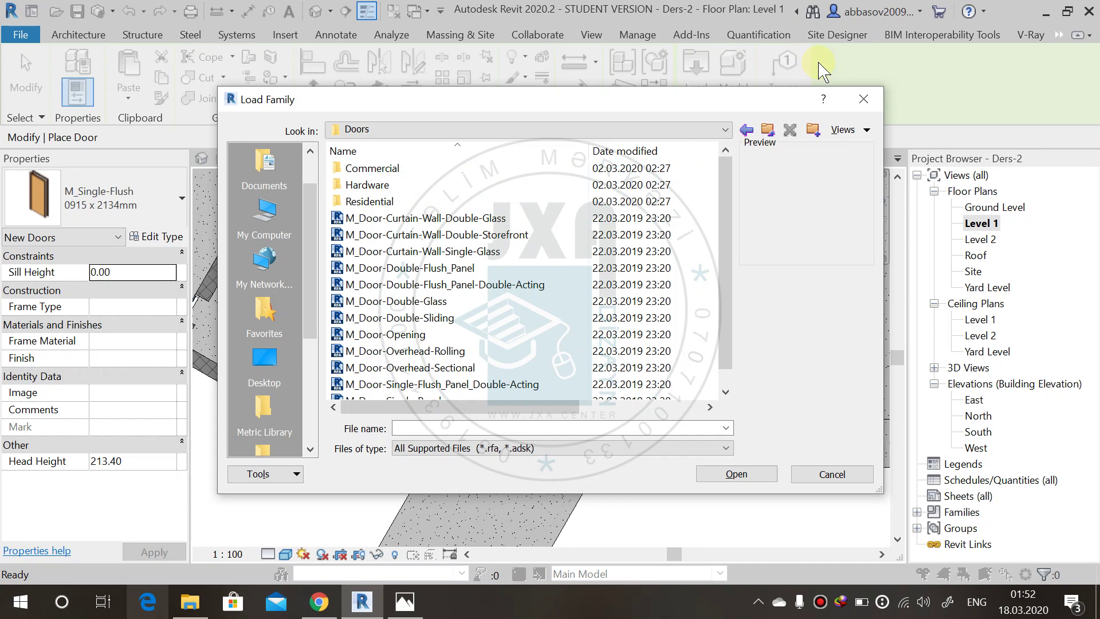
Step: Preview the handle and pull families in the Hardware folder, including the sliding, lever and domestic handles, and return to the Doors folder
click(358, 203)
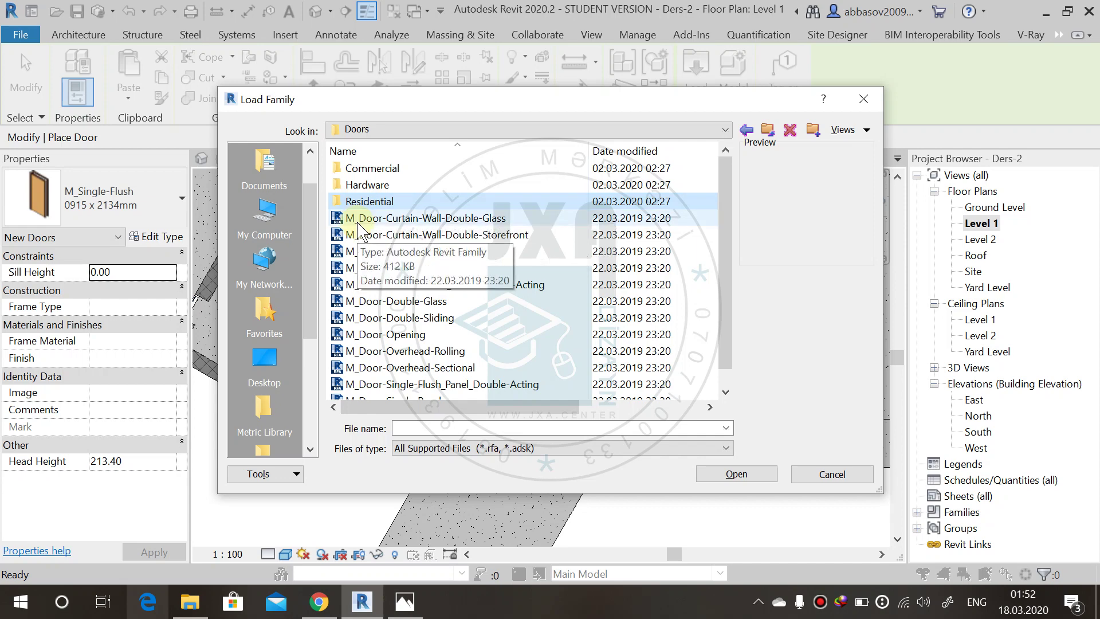
double_click(369, 186)
click(379, 169)
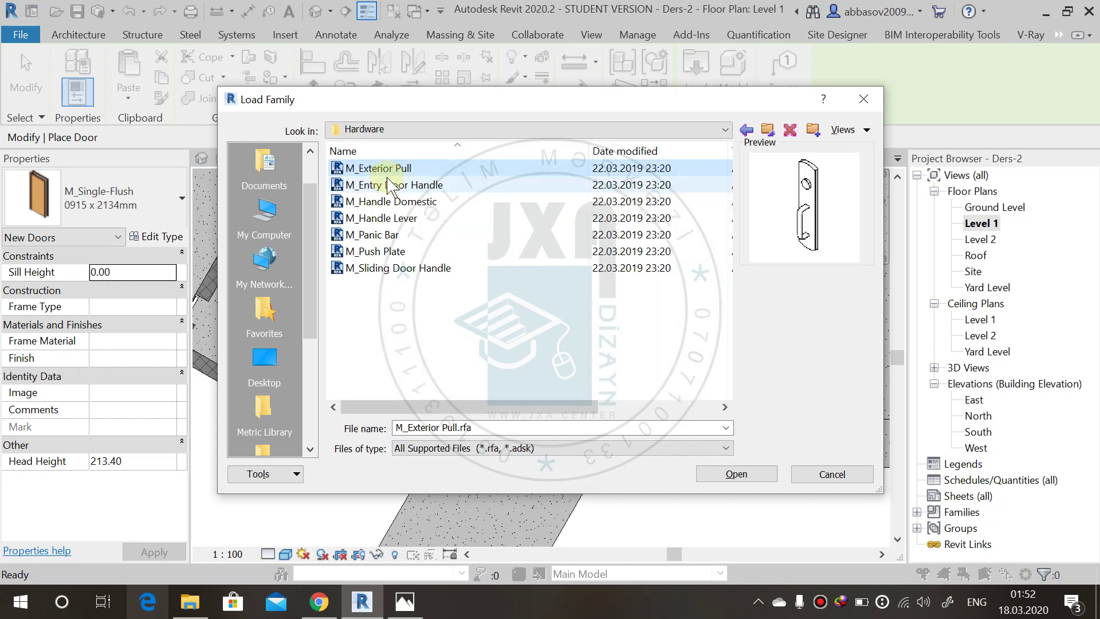
key(Down)
key(Down)
key(Down)
key(Down)
key(Down)
key(Down)
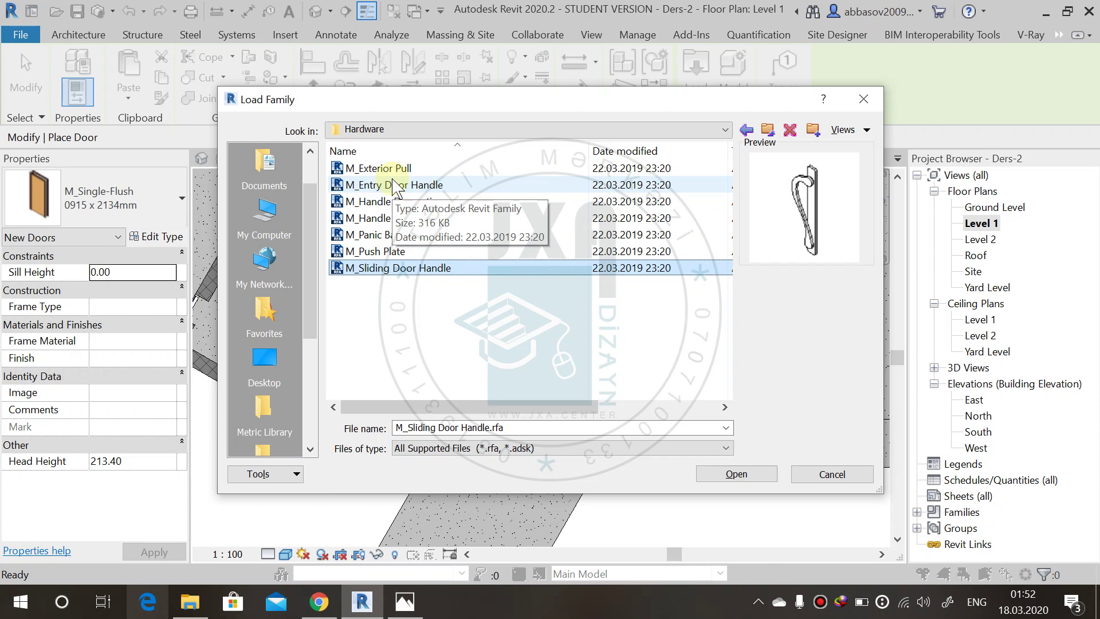
key(Up)
key(Up)
key(Up)
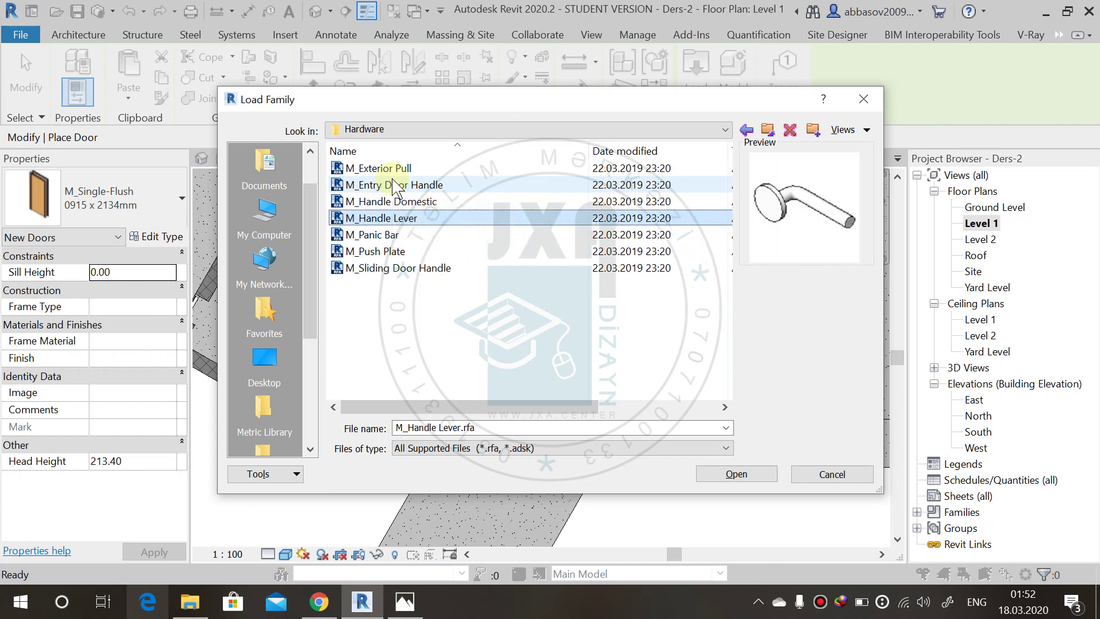
key(Up)
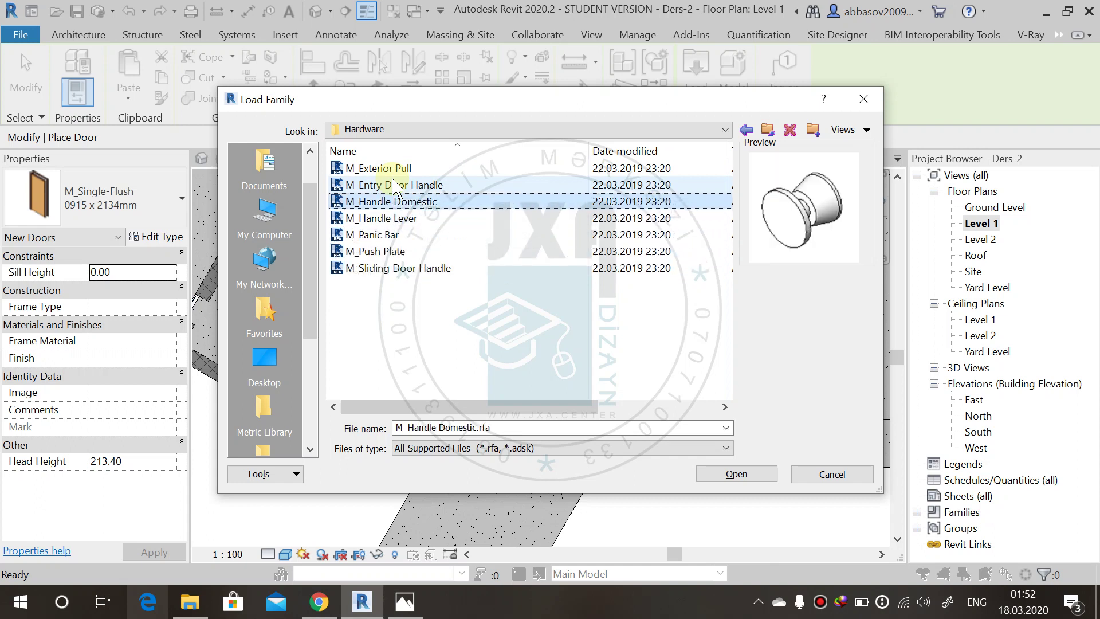
key(BackSpace)
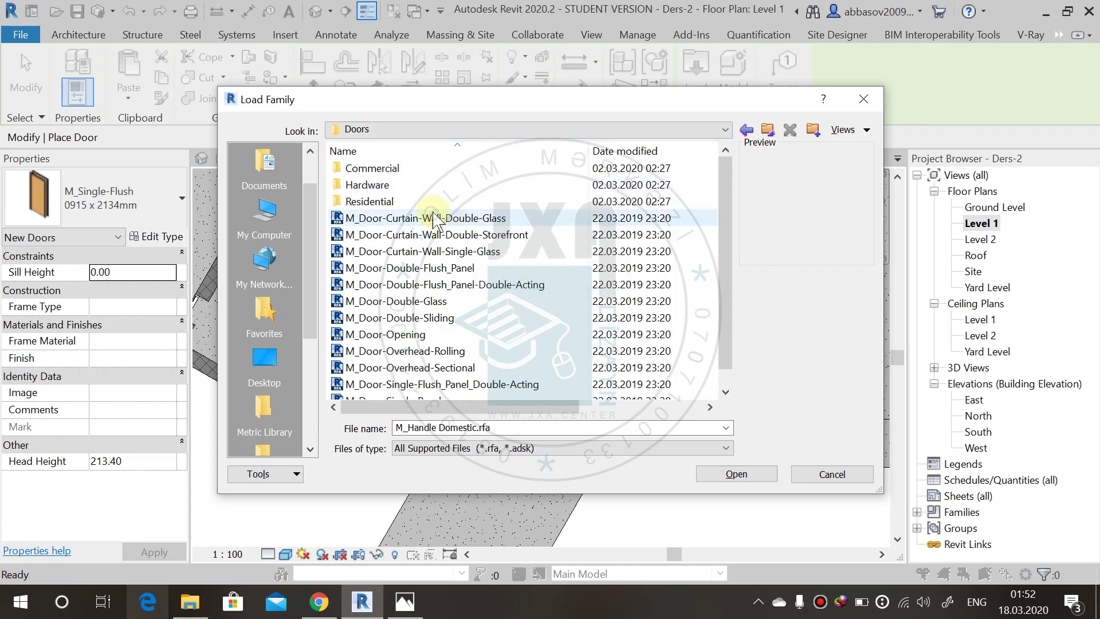
Step: Browse the Residential door families and choose M_Door-Interior-Single-3_Panel_Vert-Wood for loading
double_click(398, 202)
click(399, 169)
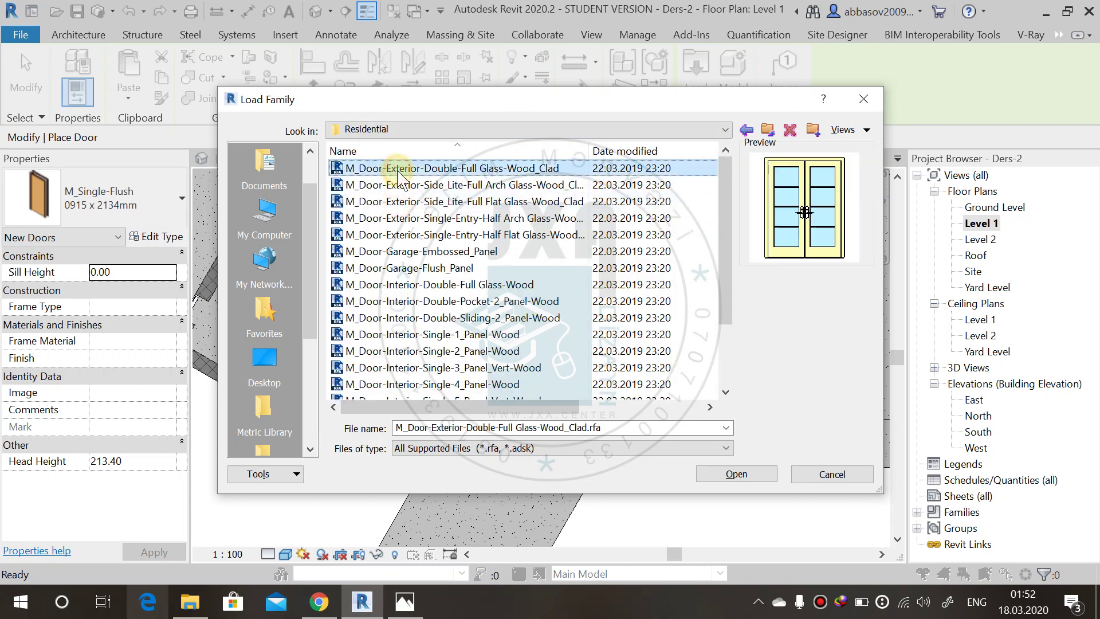
key(Down)
key(Down)
key(Down)
key(Down)
key(Down)
key(Down)
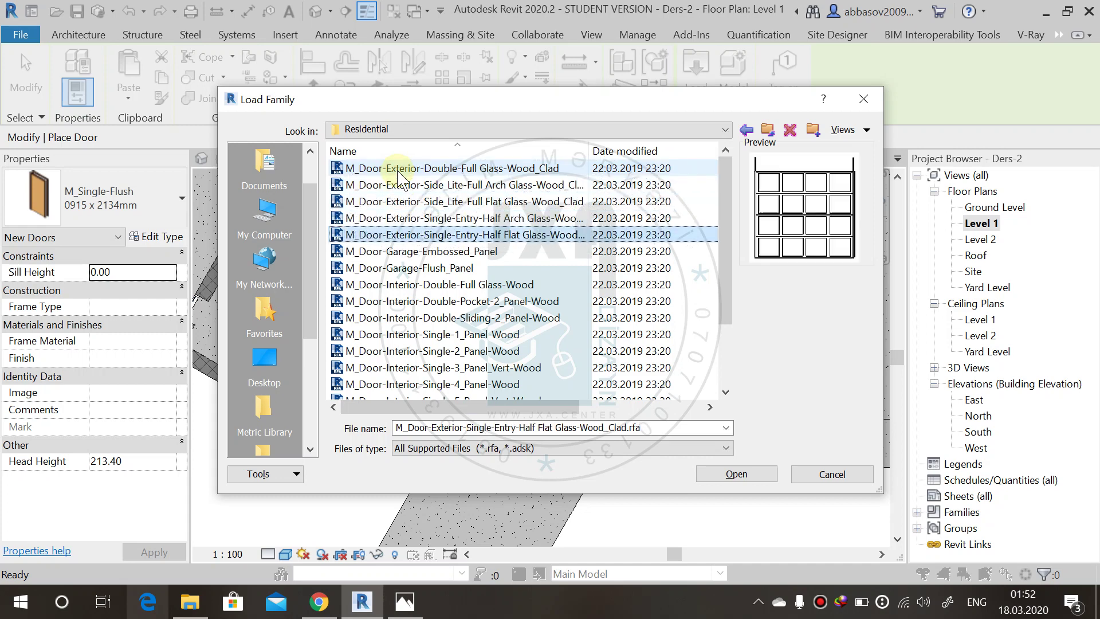
key(Down)
key(Down)
key(Down)
key(Down)
key(Down)
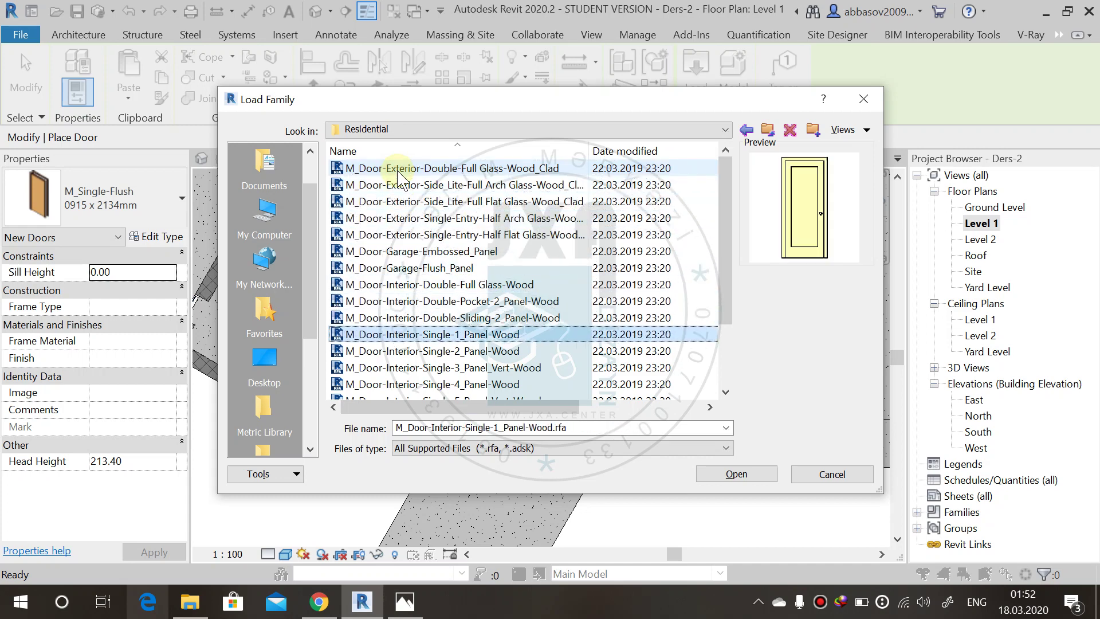
key(Down)
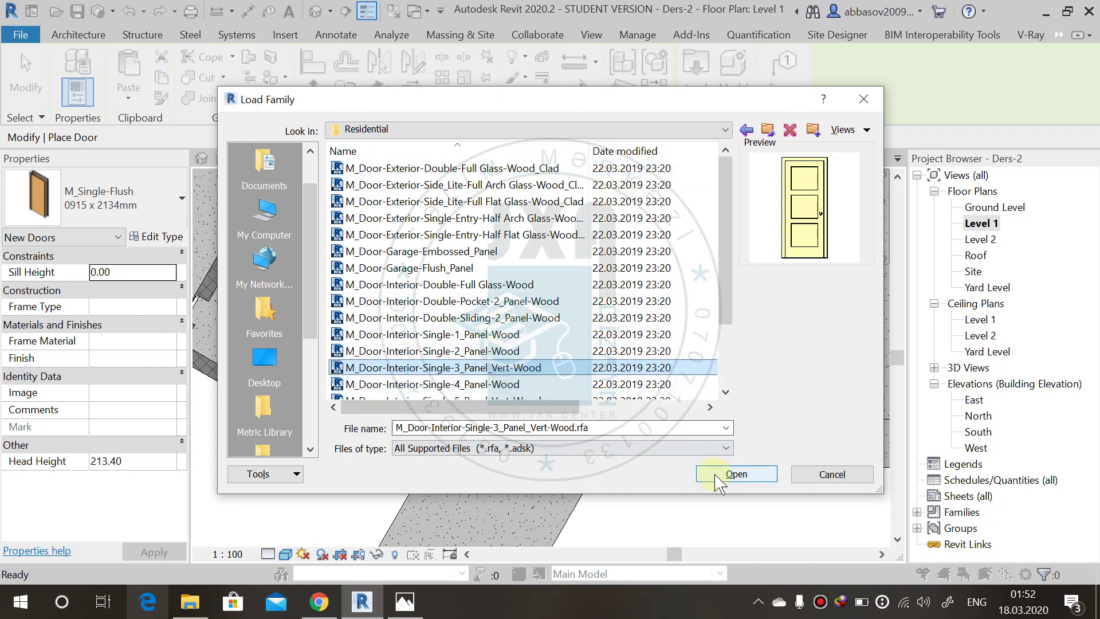
click(736, 474)
Step: Load the 800 x 2400mm and 900 x 2400mm types of the three-panel interior door family
drag(551, 189, 530, 97)
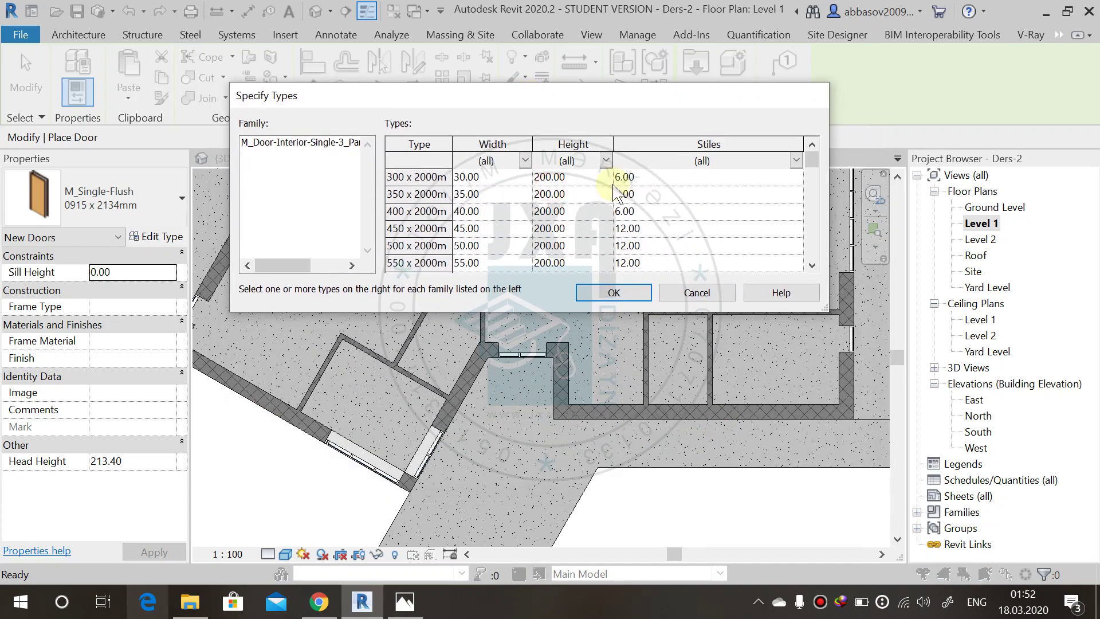
drag(820, 311, 824, 471)
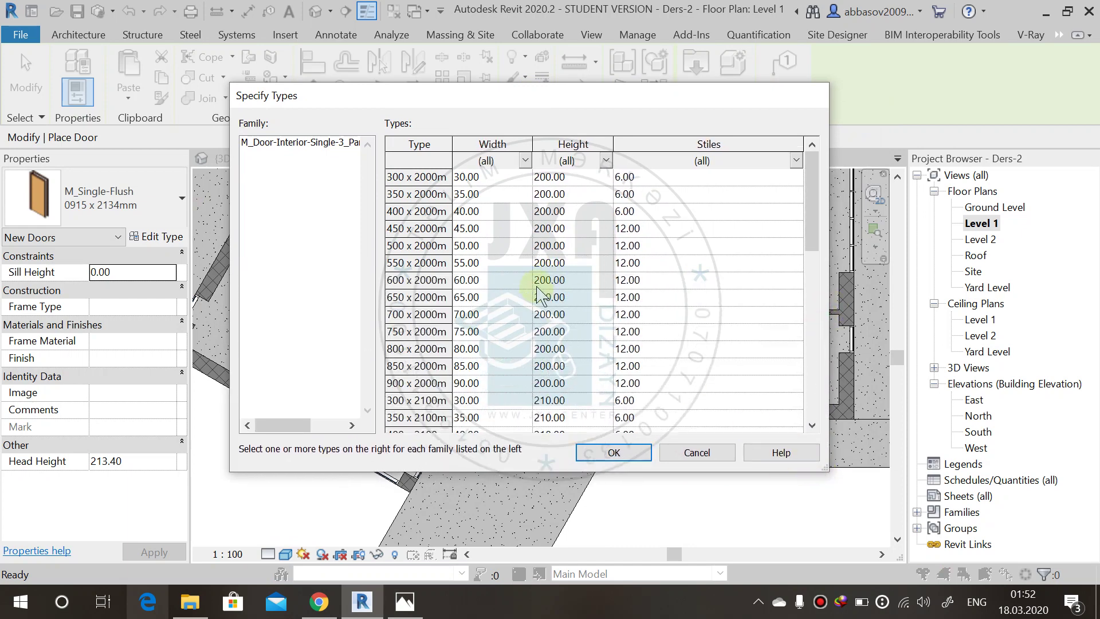
scroll(539, 295, down, 5)
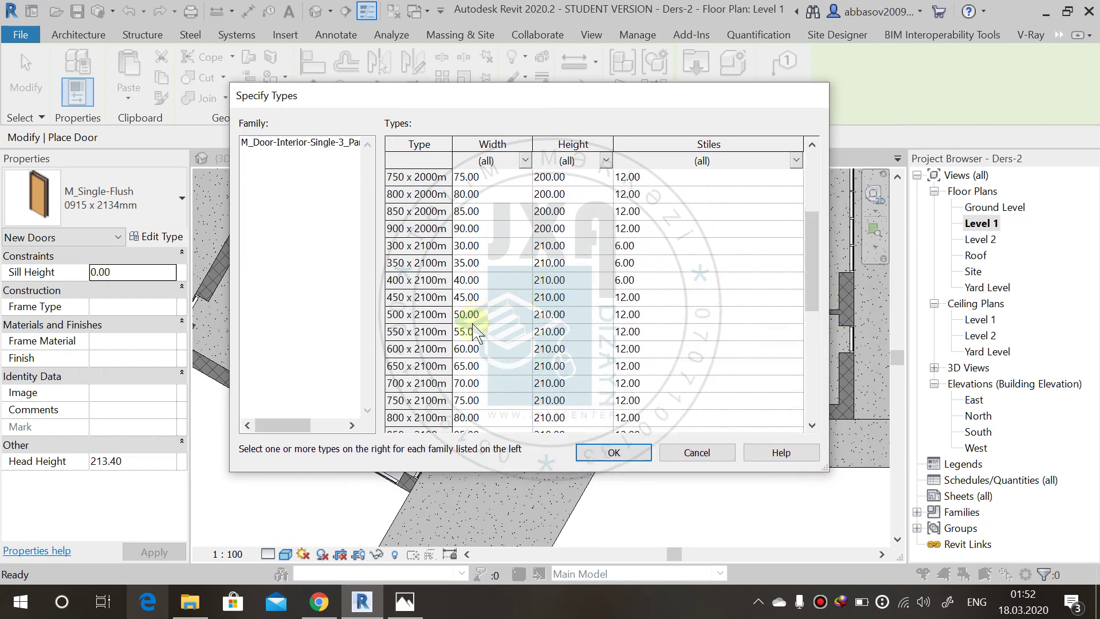
scroll(472, 341, down, 6)
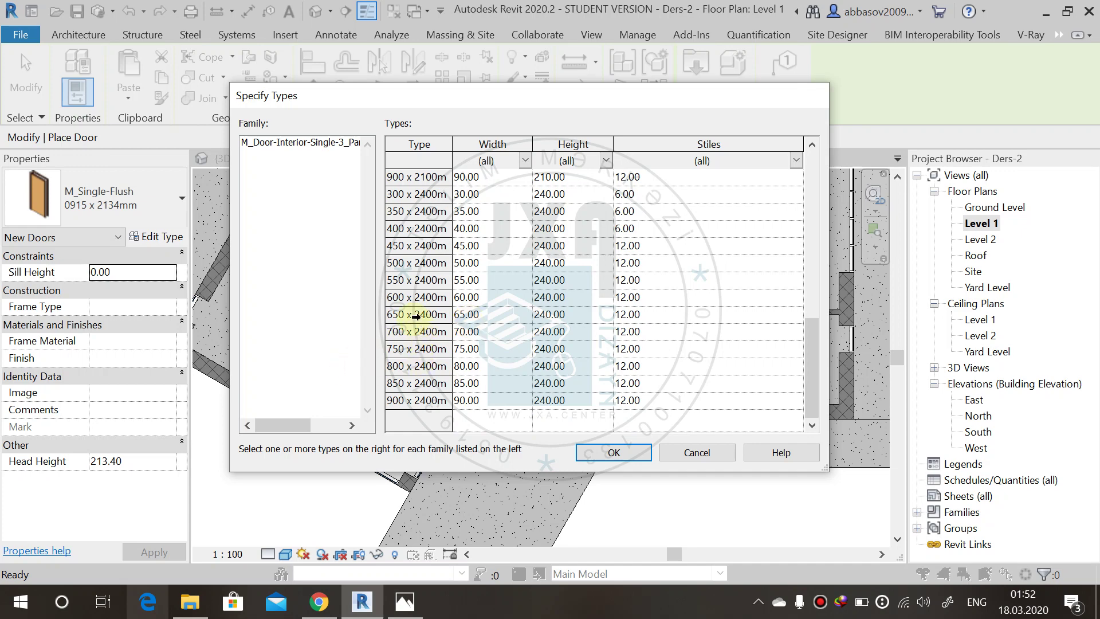
click(421, 368)
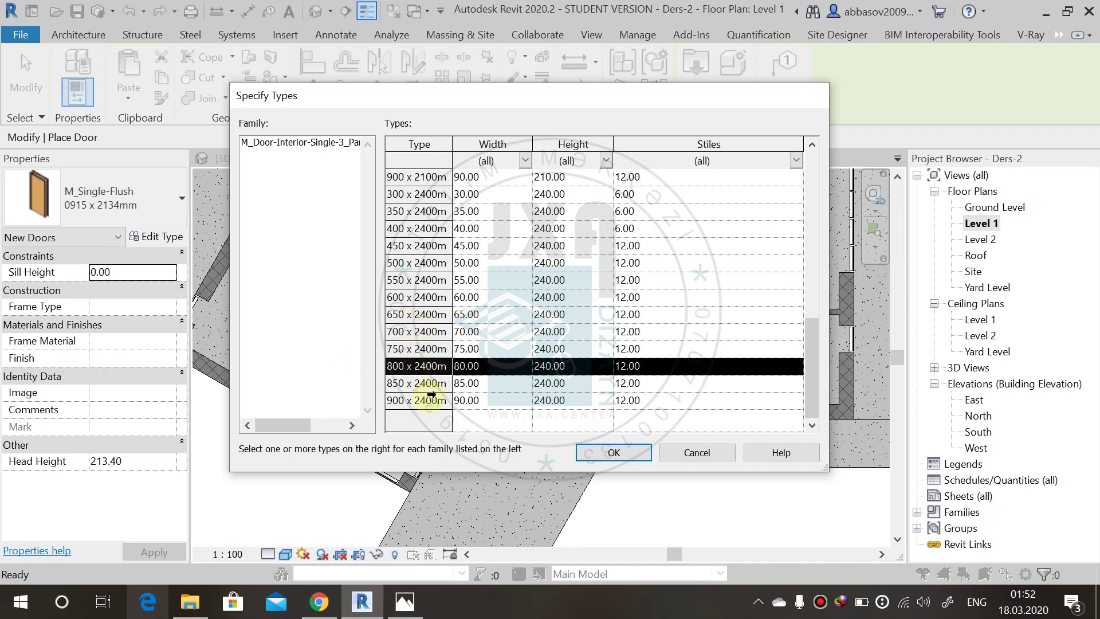
ctrl+click(431, 401)
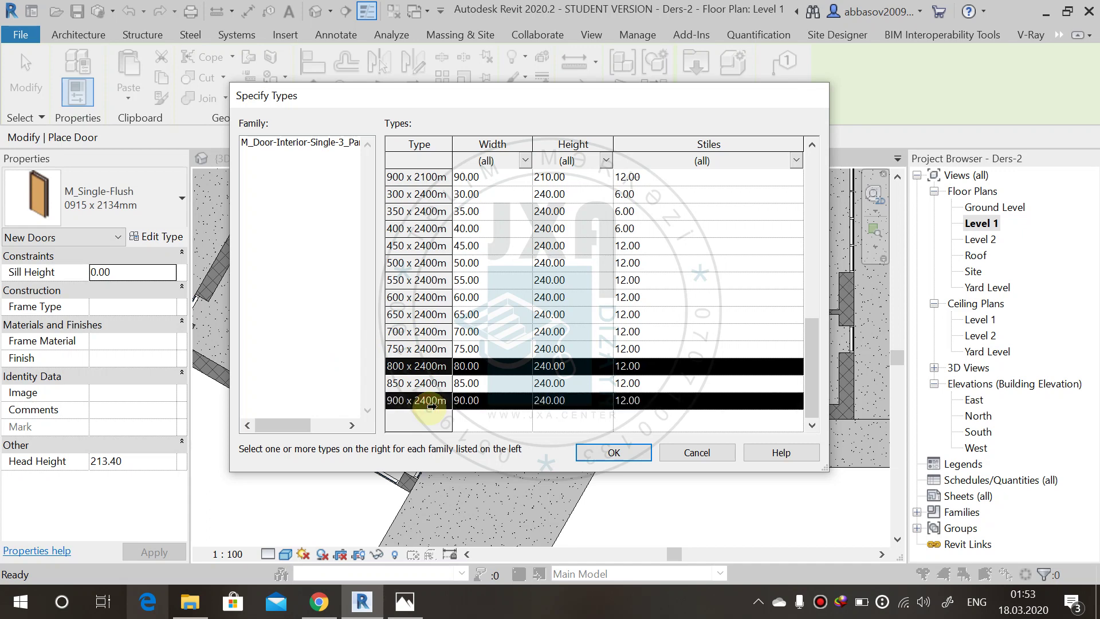
click(438, 370)
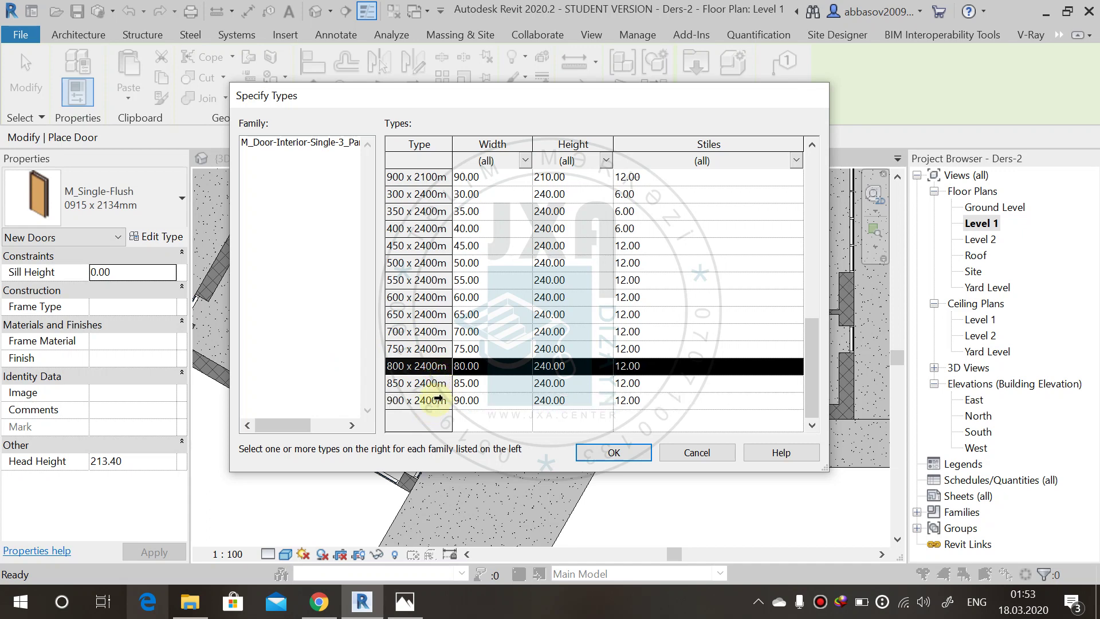
ctrl+click(434, 399)
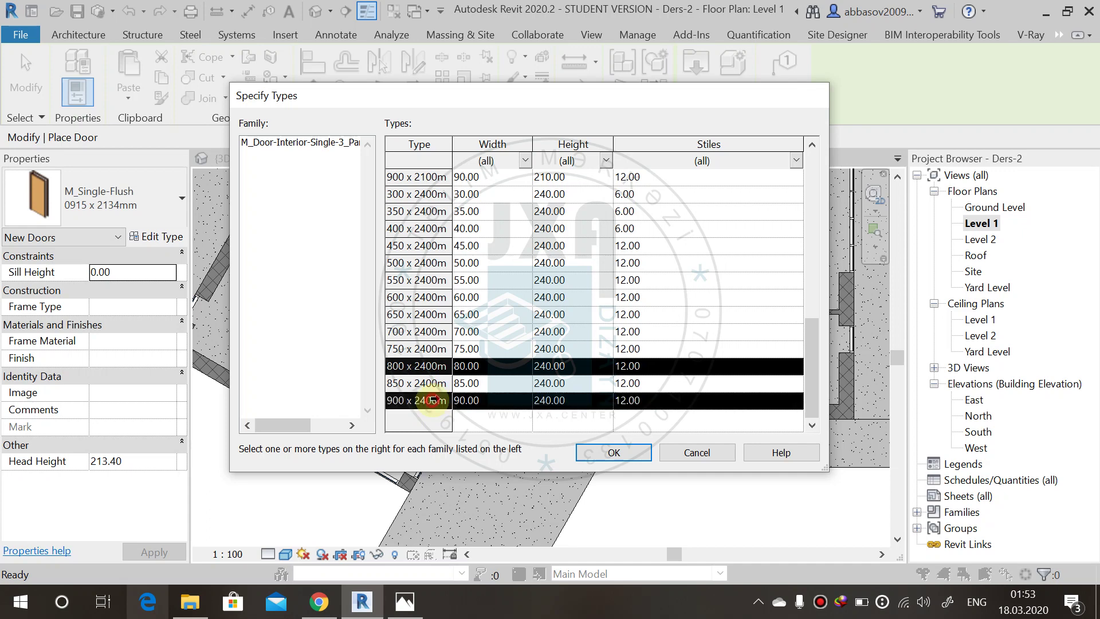
click(620, 451)
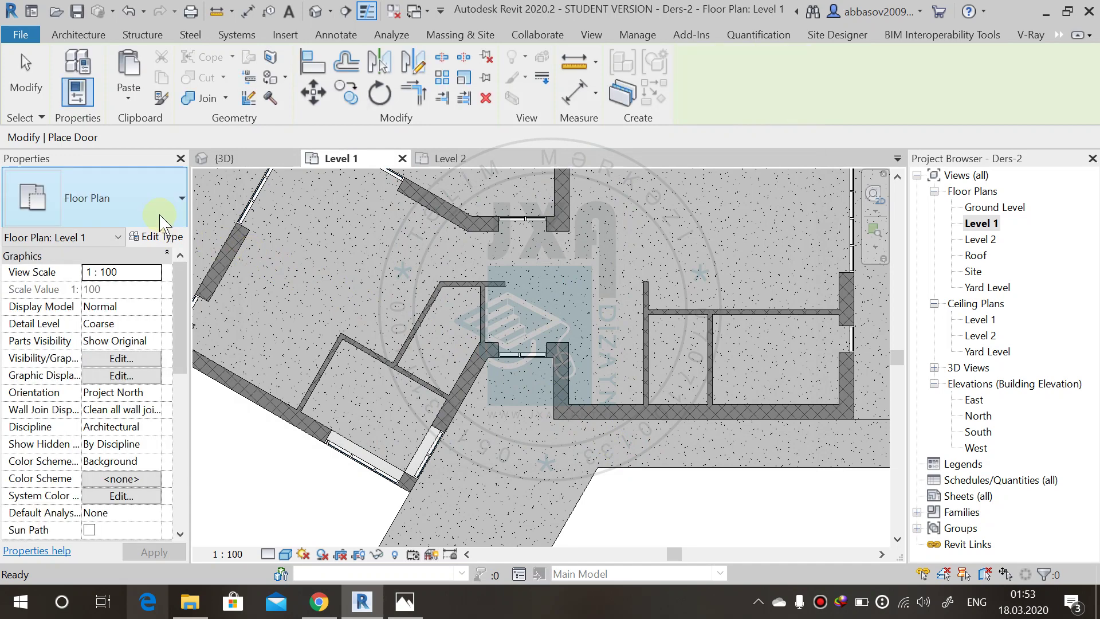
Step: Place an 800 x 2400mm three-panel door in the short horizontal wall of the small room beside the entrance, about 20 from the vertical partition
click(160, 190)
click(164, 190)
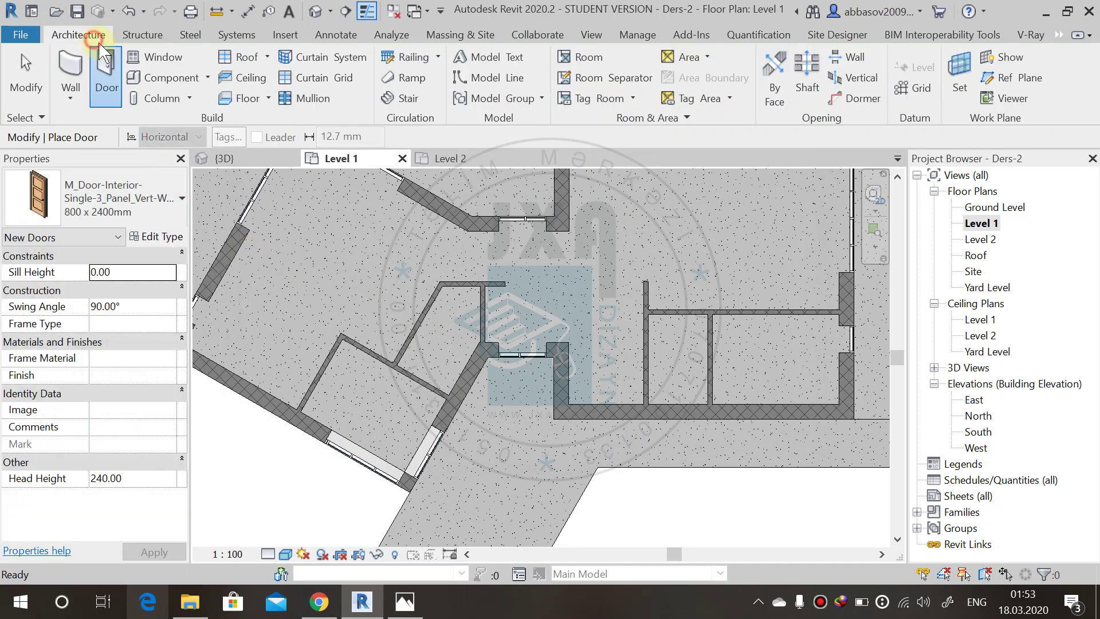
click(160, 229)
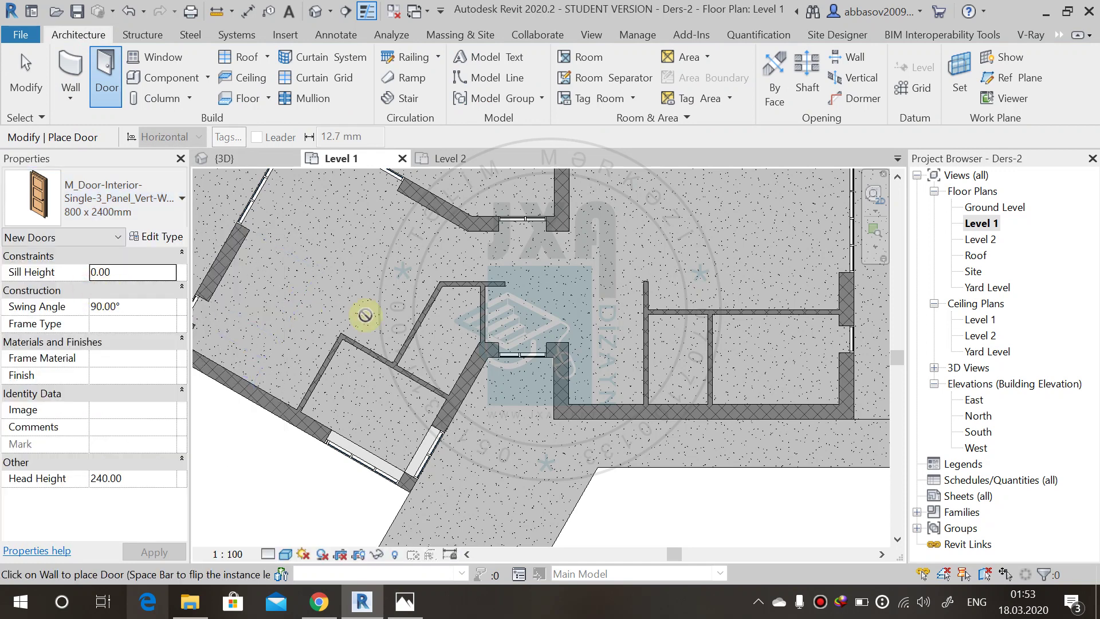
scroll(367, 318, up, 2)
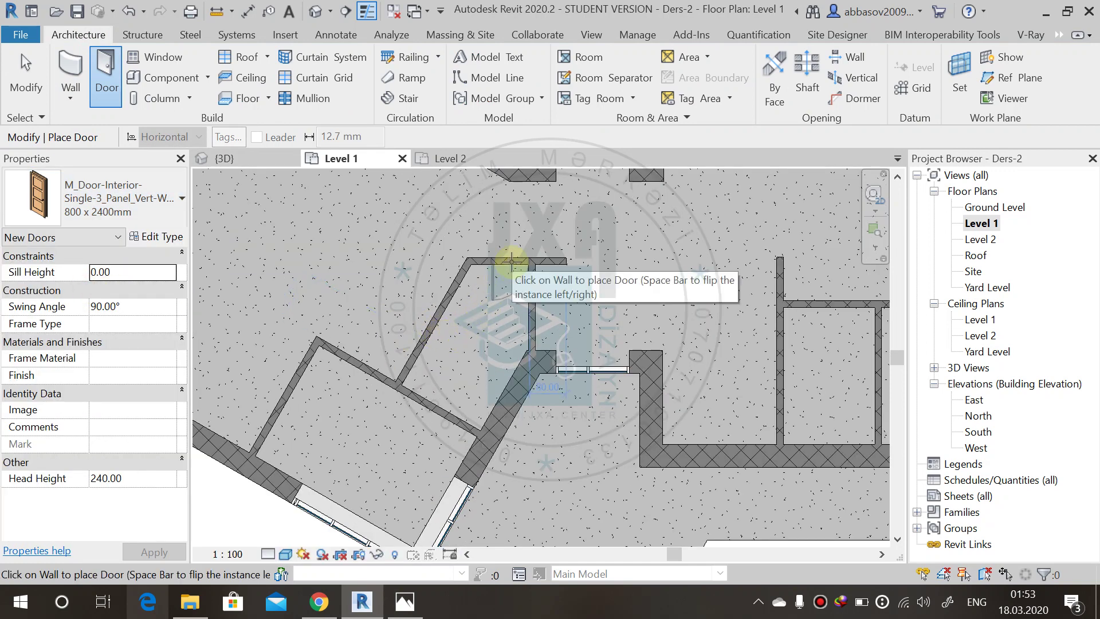
middle_drag(503, 264, 499, 307)
scroll(490, 309, up, 3)
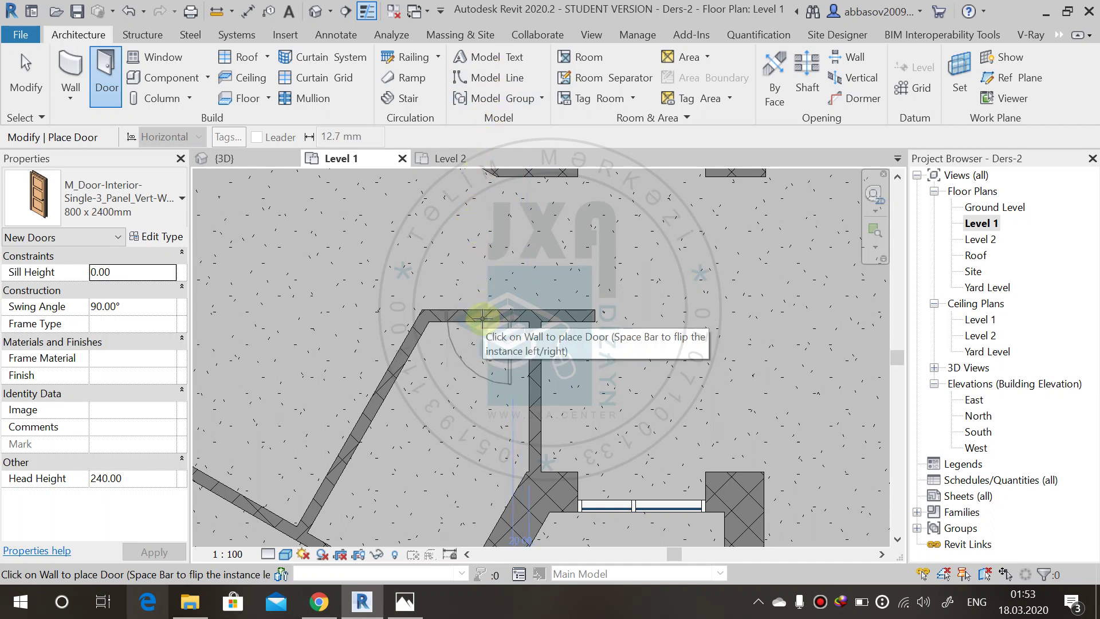
click(483, 318)
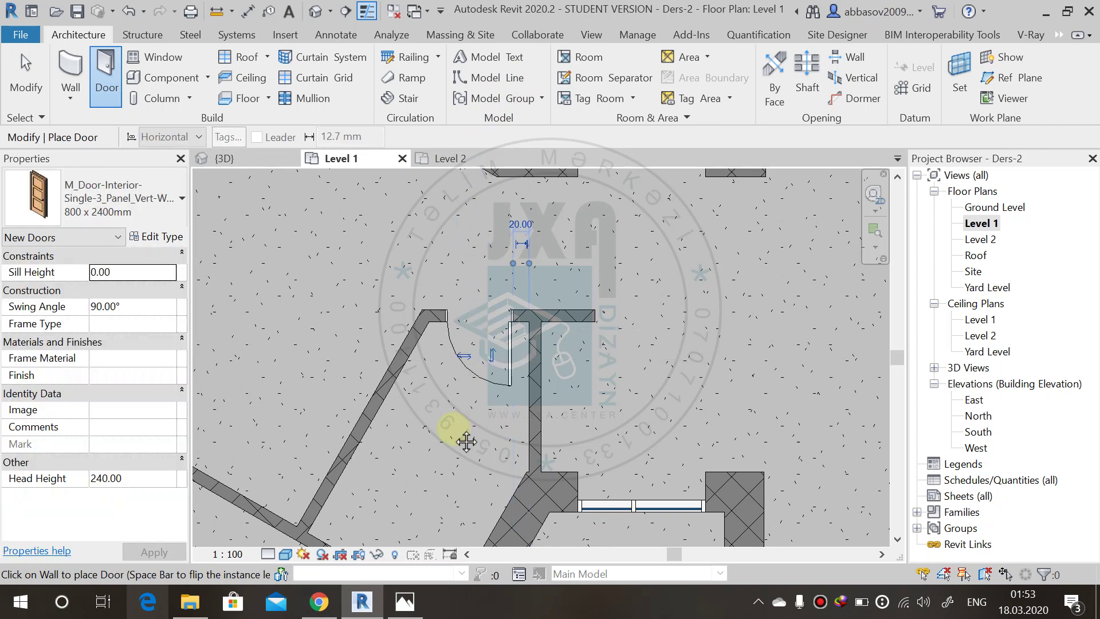
Step: Place an 800 x 2400mm door in the slanted partition of the front corner room, about 30 from its inner corner
middle_drag(466, 442, 579, 353)
scroll(533, 388, down, 1)
middle_drag(400, 437, 508, 346)
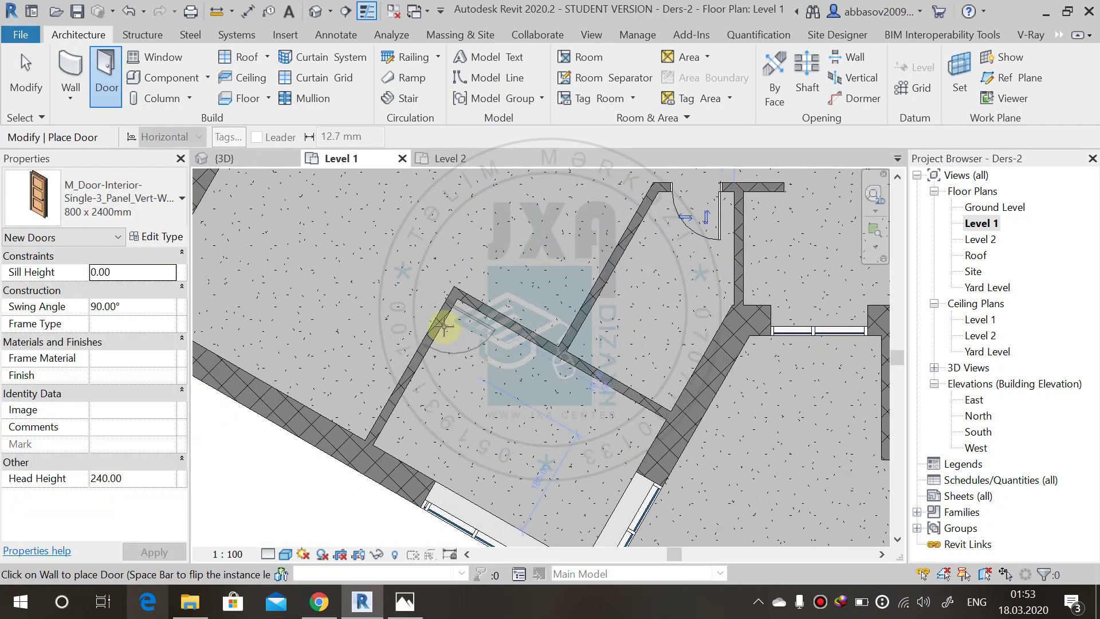
click(439, 335)
Step: Place an 800 x 2400mm door in the horizontal partition above the narrow room of the rectangular wing, about 30 from its outer vertical partition
scroll(627, 414, down, 2)
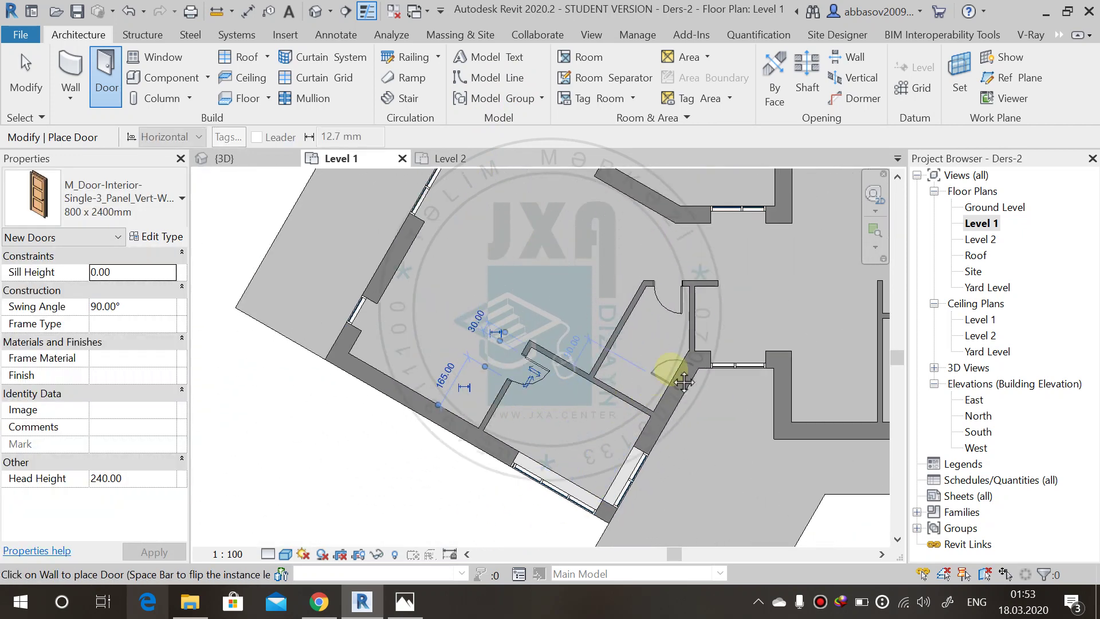
middle_drag(676, 372, 504, 422)
middle_drag(773, 439, 534, 382)
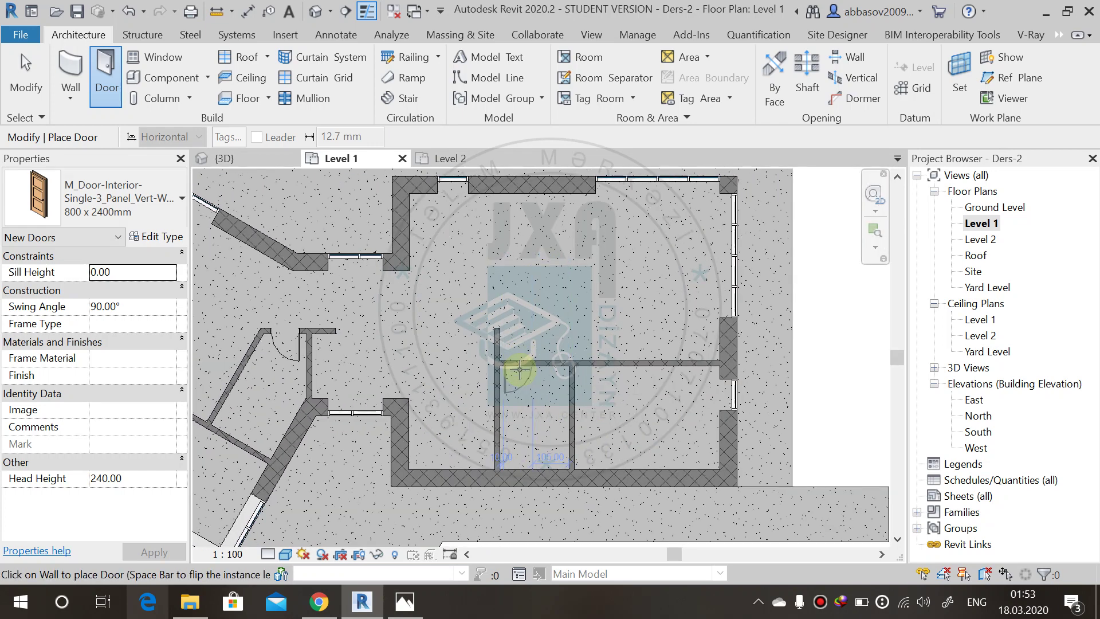
click(521, 369)
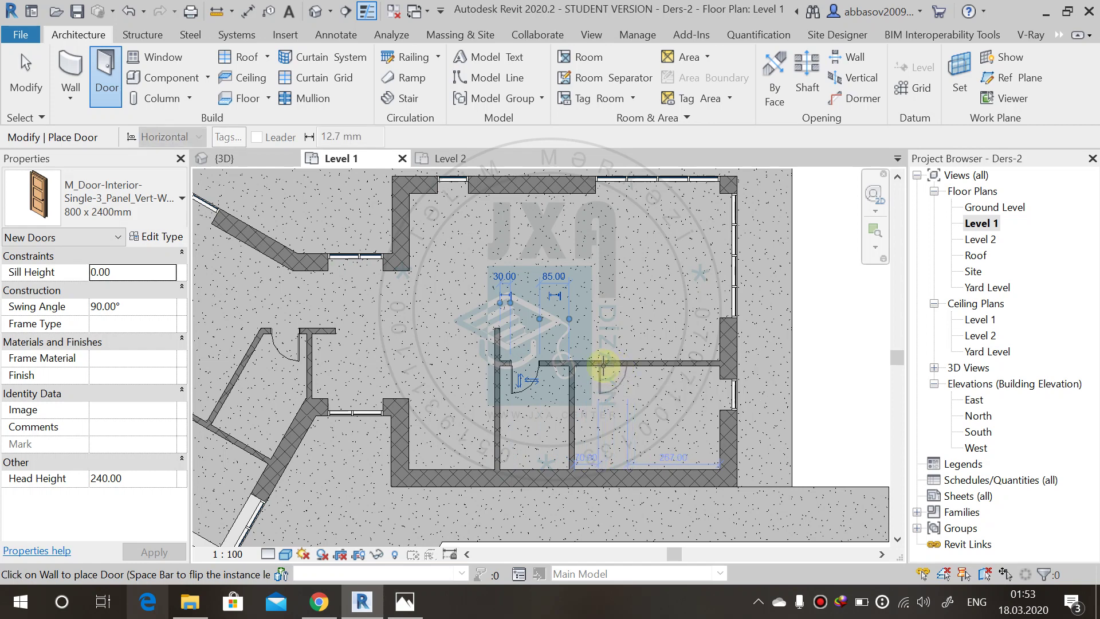
Step: Place a 900 x 2400mm door in the horizontal partition above the rectangular wing's larger enclosed room, 20 from its inner vertical partition
click(75, 195)
click(68, 285)
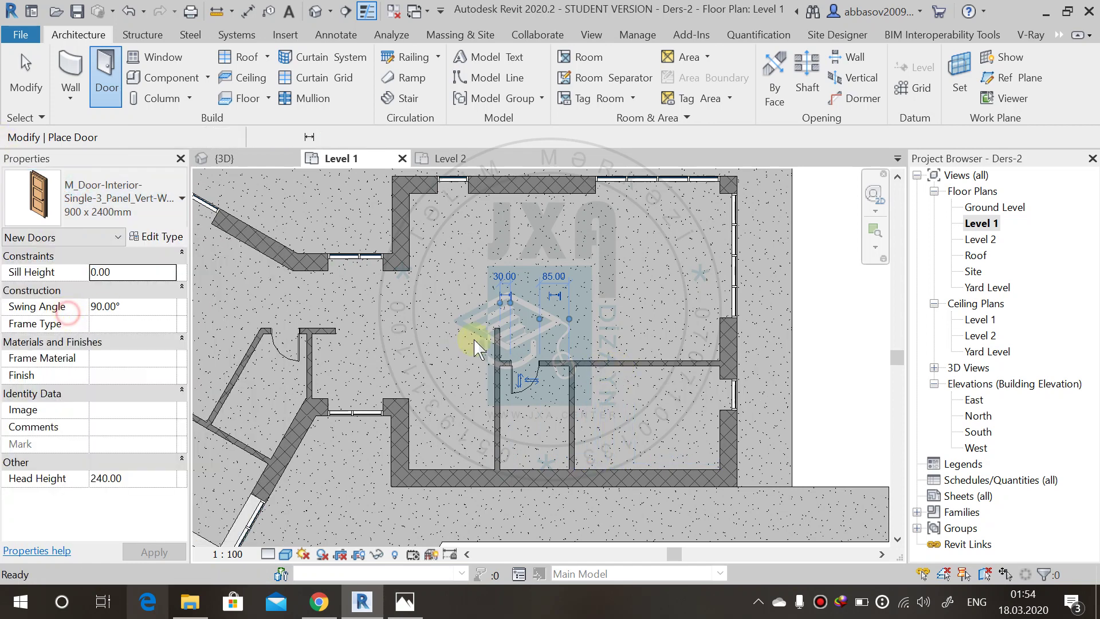
scroll(584, 389, down, 2)
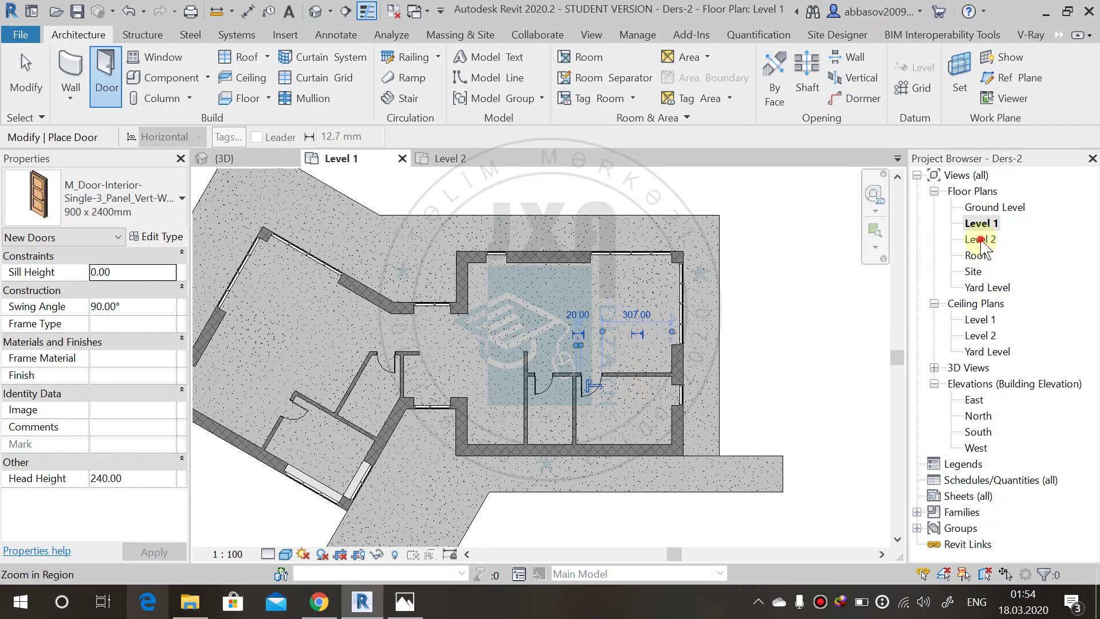
Step: Examine the Level 2 floor plan, then return to the Level 1 plan and look over the link between the wings
double_click(981, 240)
middle_drag(588, 377, 425, 227)
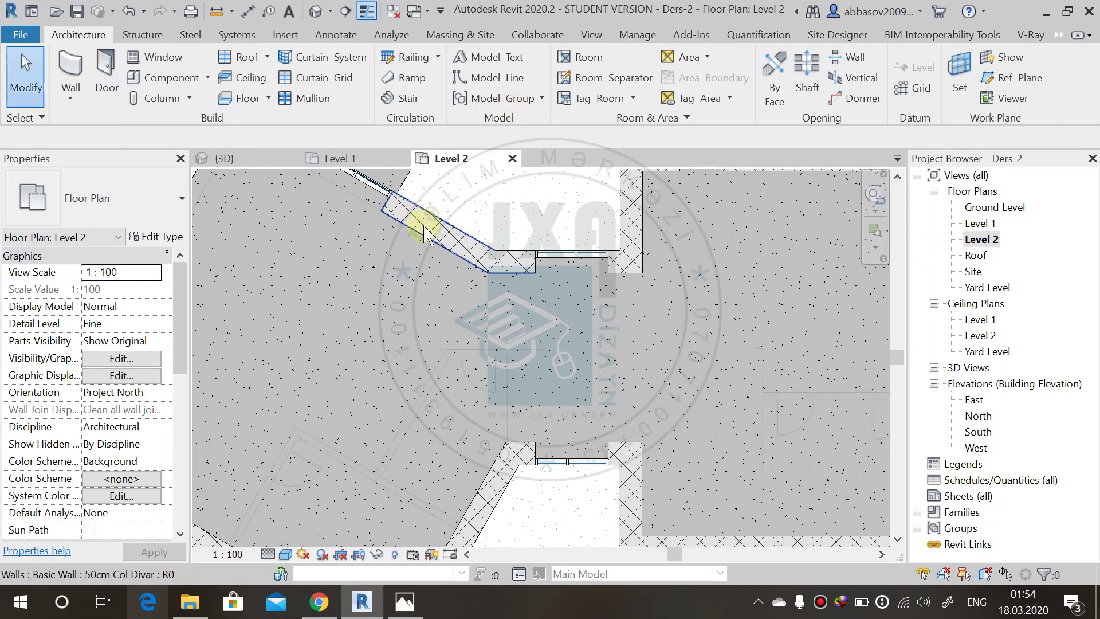
scroll(424, 232, down, 2)
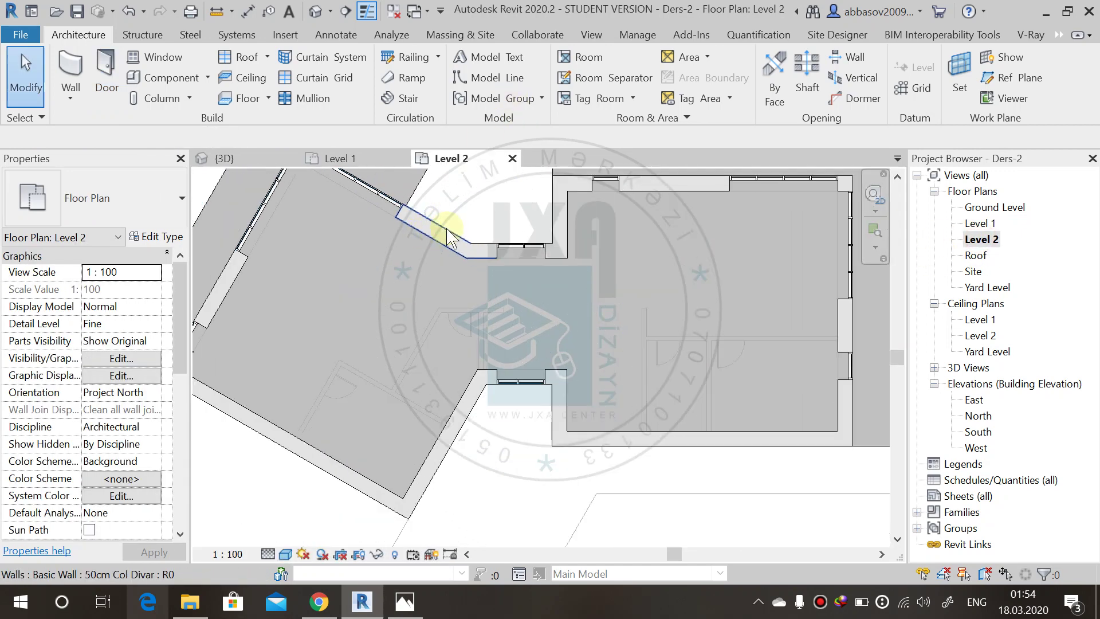
double_click(991, 228)
middle_drag(517, 413, 604, 388)
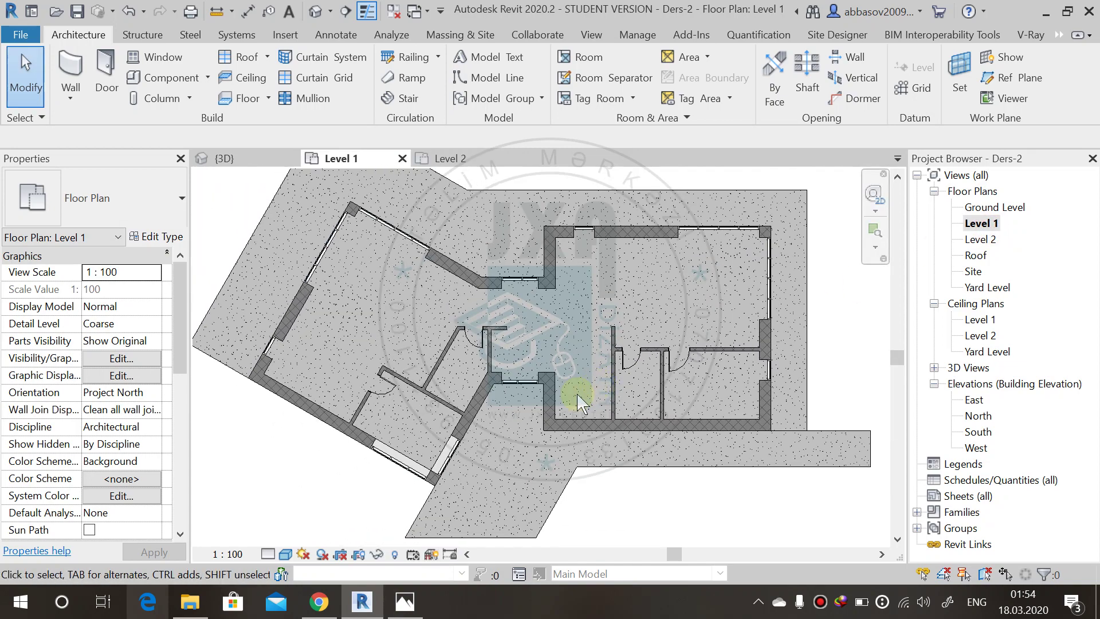
scroll(549, 369, up, 2)
Step: Unpin and delete the bottom mullion under the right-hand panel of the Level 1 front curtain wall between the wings
click(317, 11)
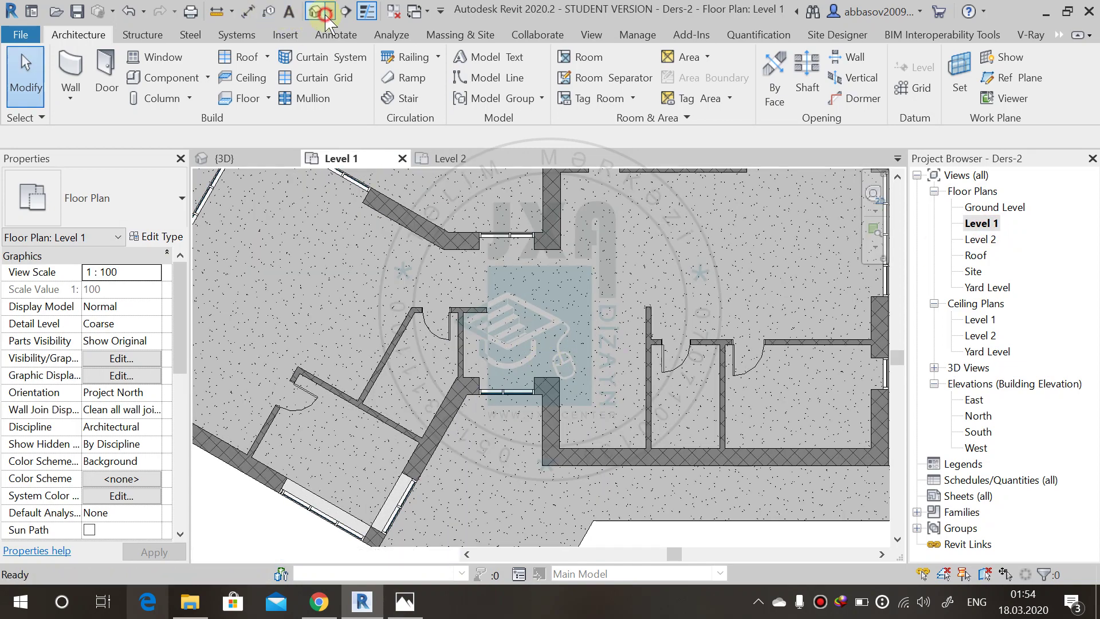
middle_drag(750, 353, 620, 375)
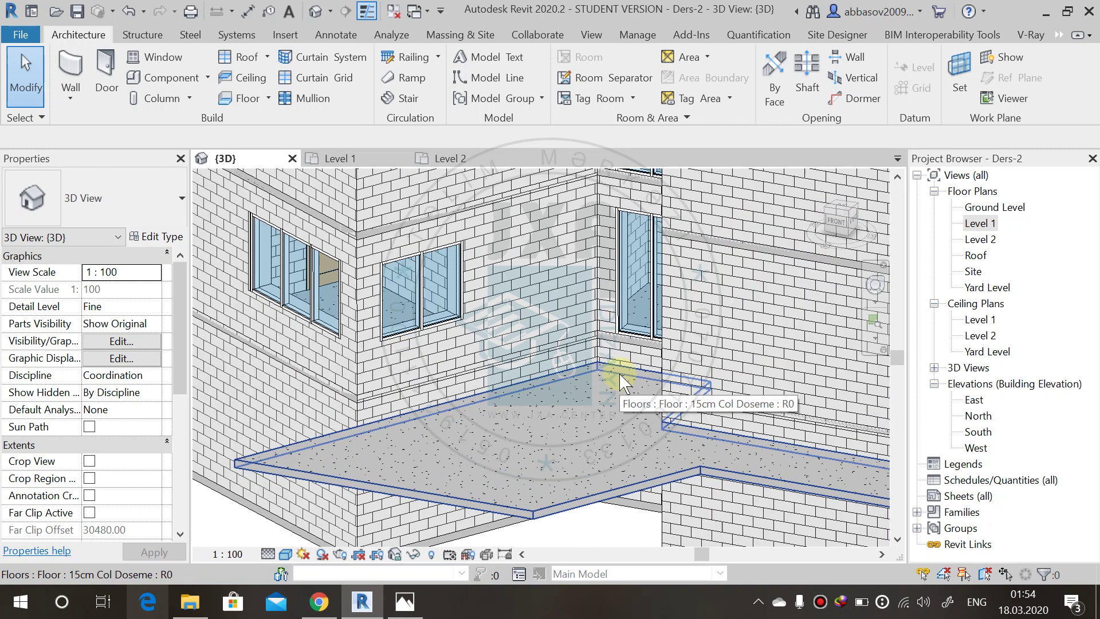
shift+middle_drag(602, 307, 444, 567)
shift+middle_drag(487, 422, 353, 405)
scroll(485, 410, up, 2)
scroll(485, 408, up, 1)
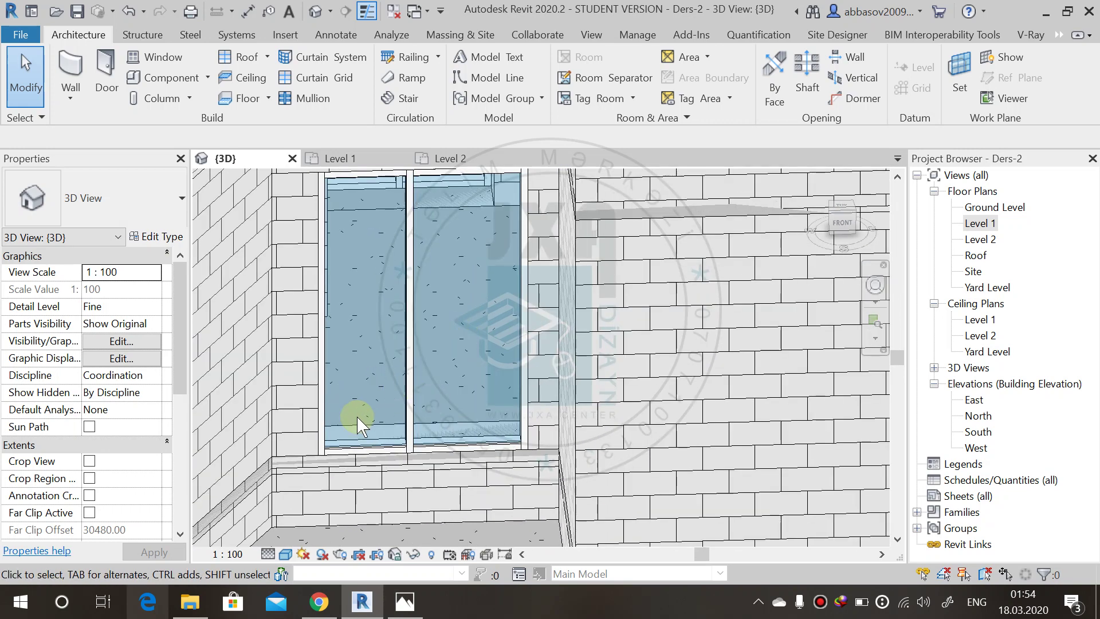
click(457, 447)
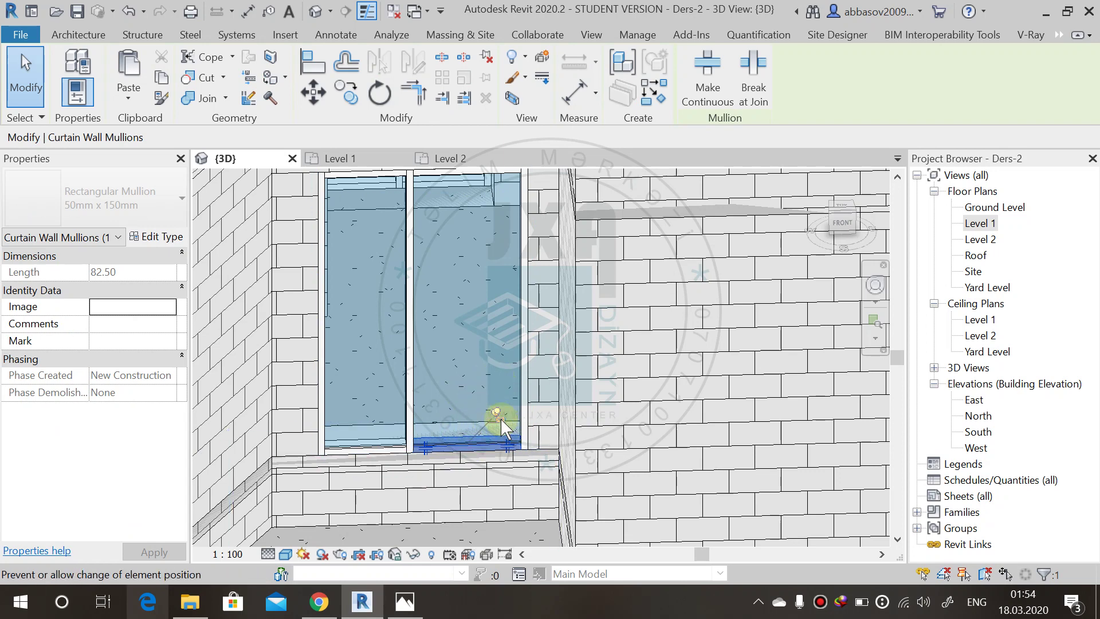
click(486, 57)
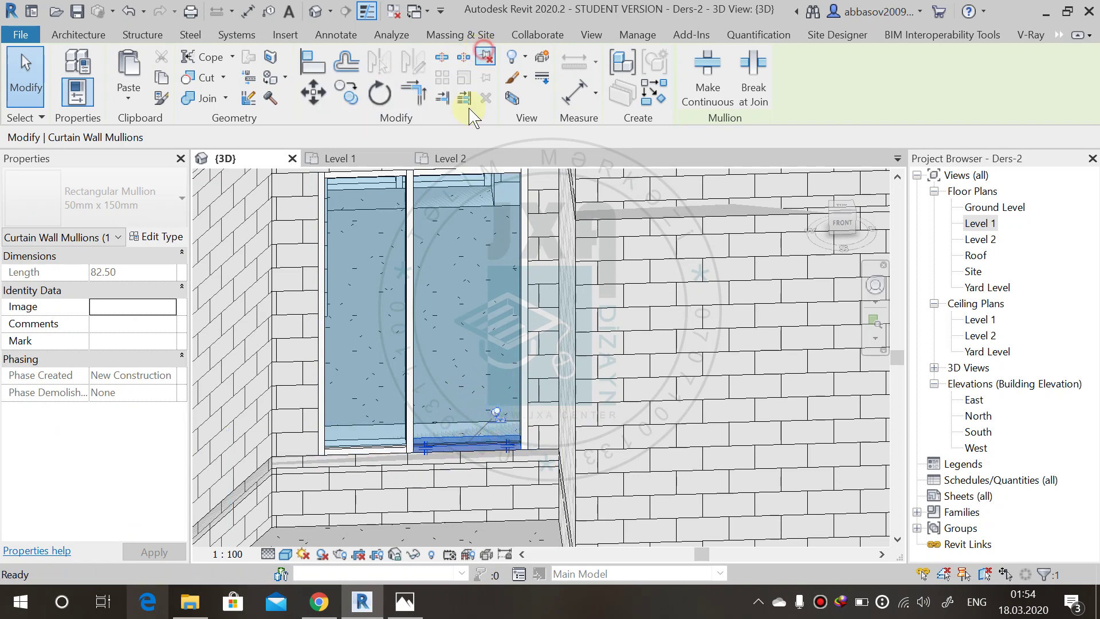
key(Escape)
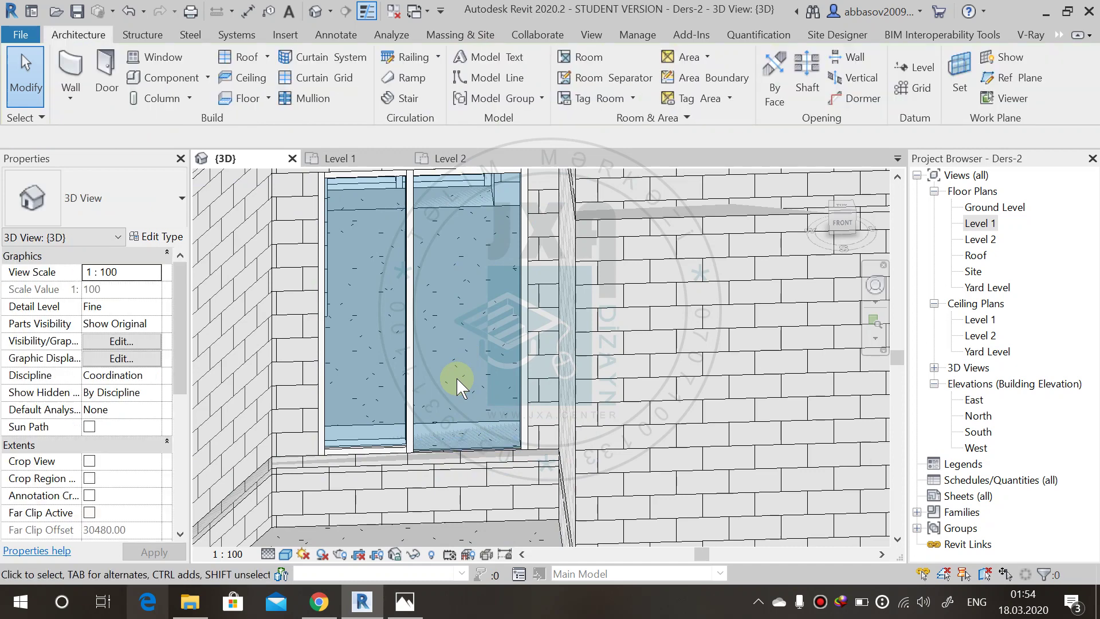
Step: Unpin and delete the bottom mullion of the end bay farthest from the rear corner in the rectangular wing's Level 1 side curtain wall
shift+middle_drag(456, 378, 505, 417)
scroll(493, 406, up, 1)
scroll(491, 413, up, 1)
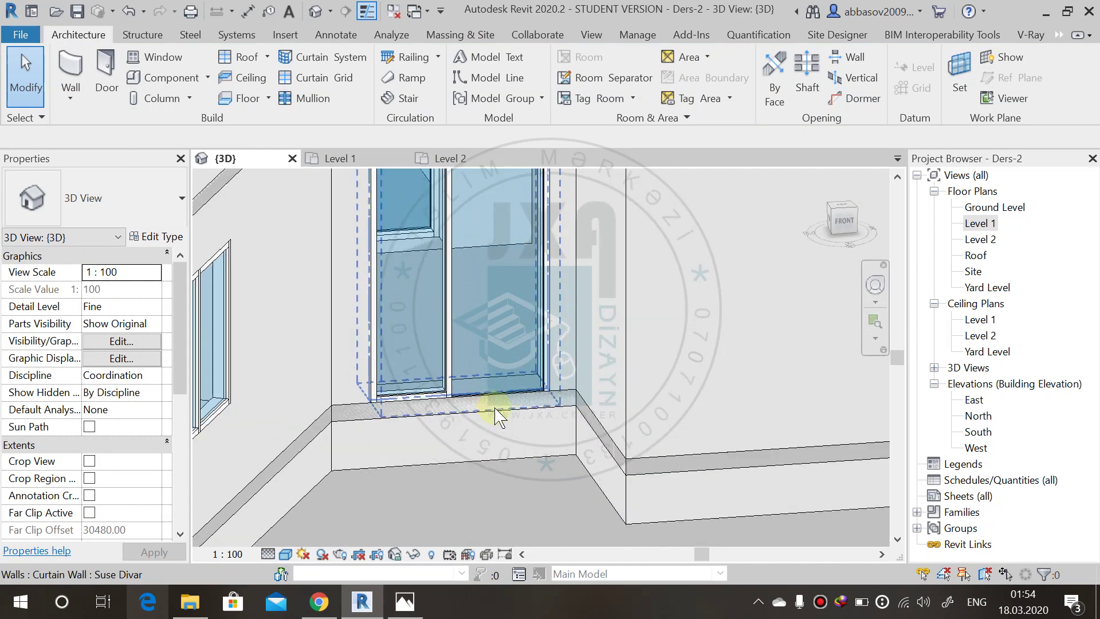
scroll(495, 414, down, 3)
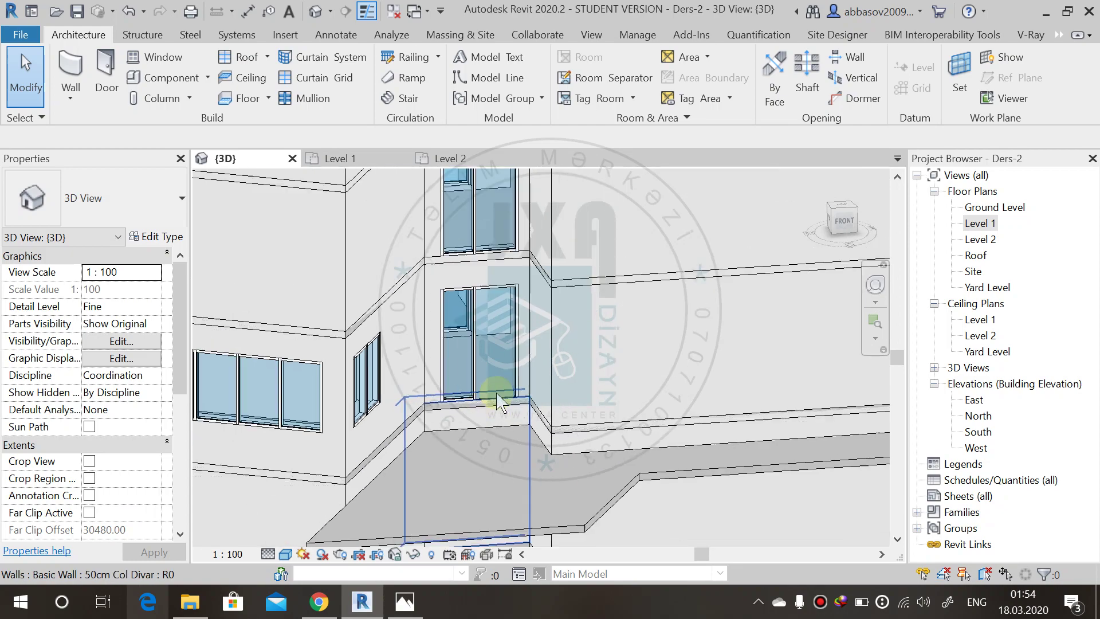
shift+middle_drag(432, 397, 536, 388)
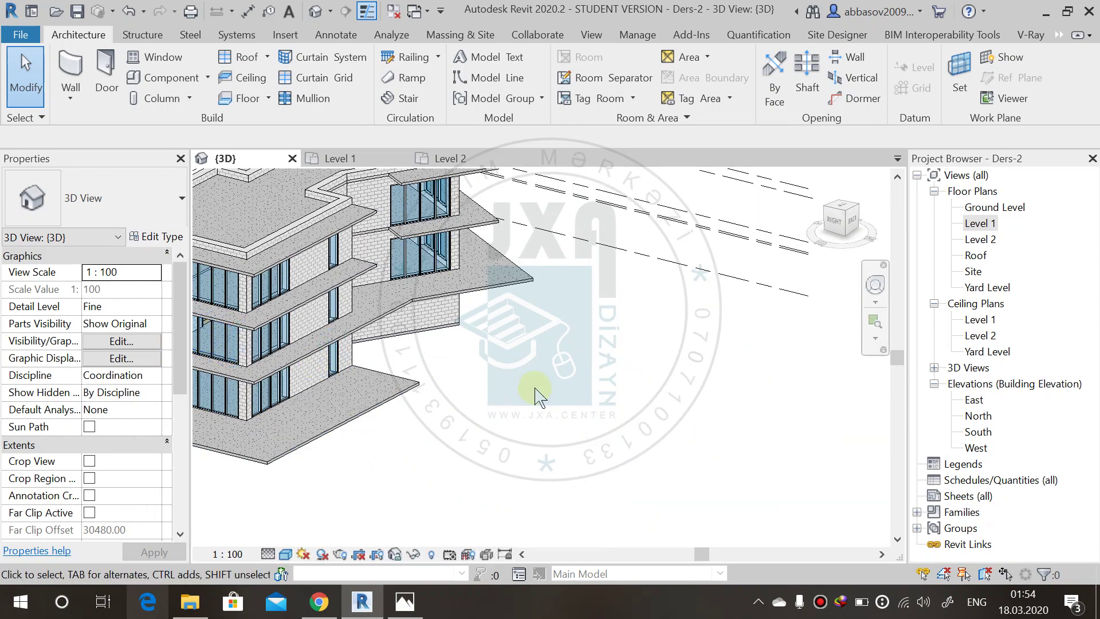
scroll(491, 400, up, 4)
scroll(444, 378, up, 3)
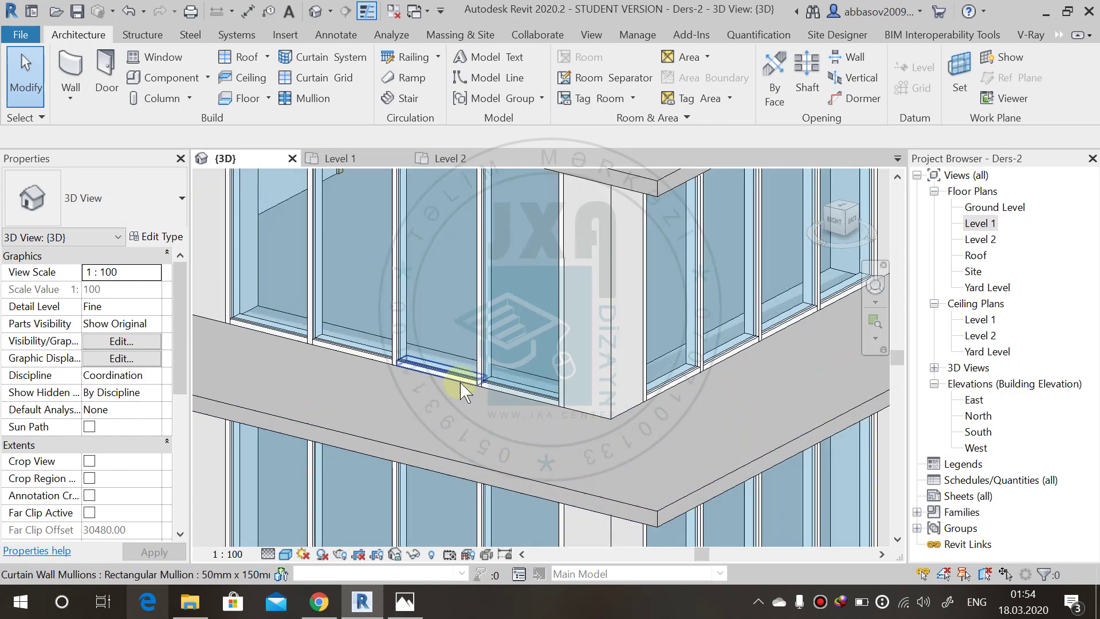
click(285, 335)
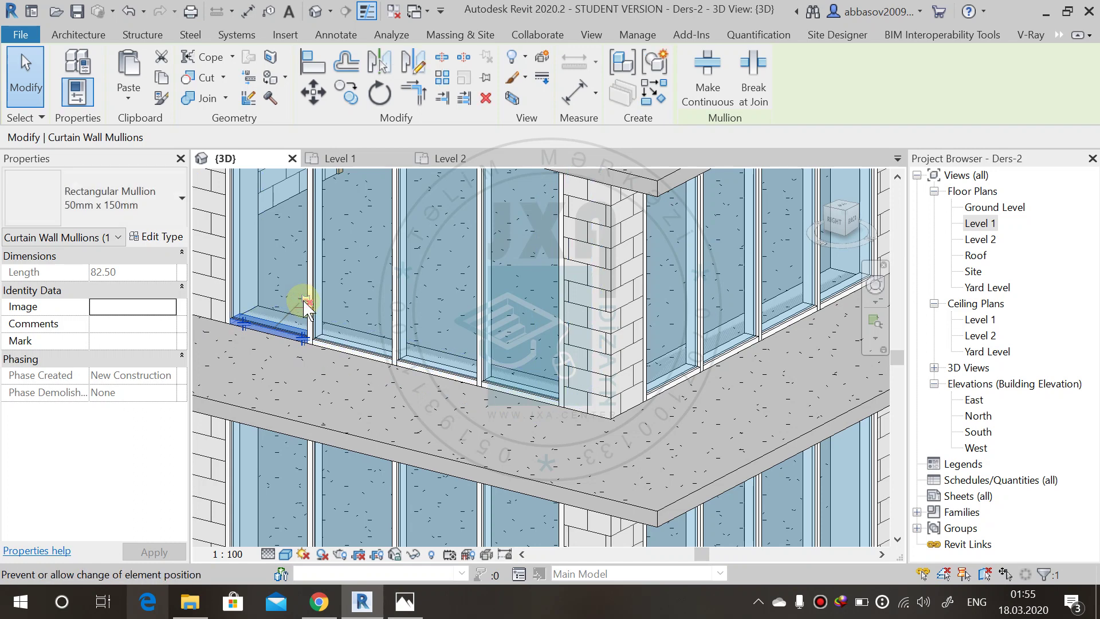
key(Escape)
Step: Locate the bottom mullion of the rectangular wing's rear curtain wall end bay on the Level 1 plan, then clear the selection
middle_drag(570, 364, 527, 427)
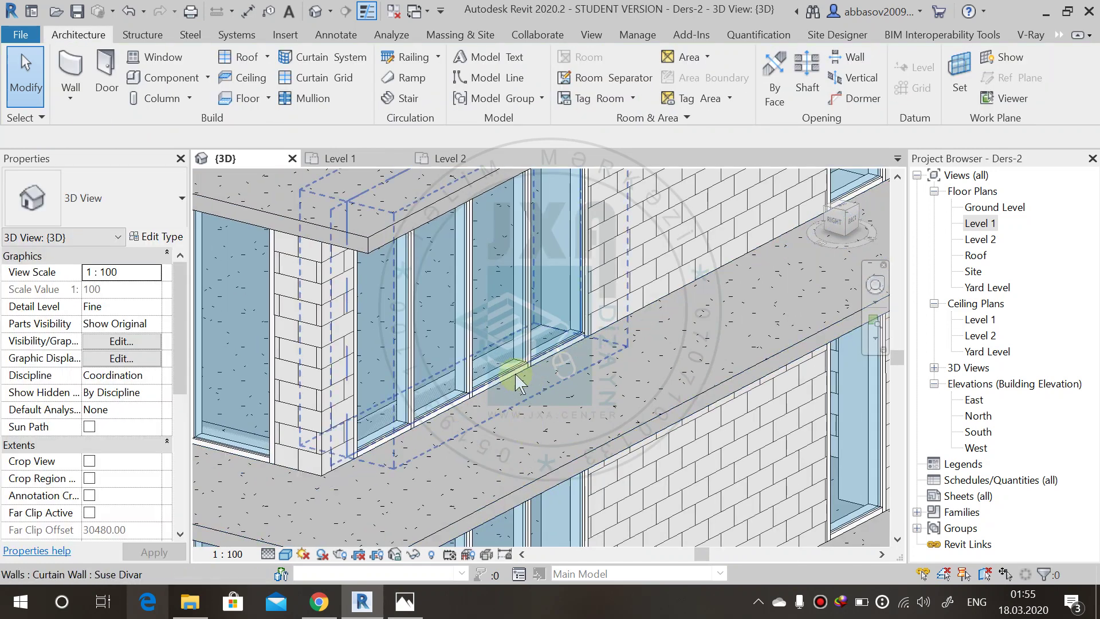
click(551, 362)
middle_drag(627, 356, 600, 416)
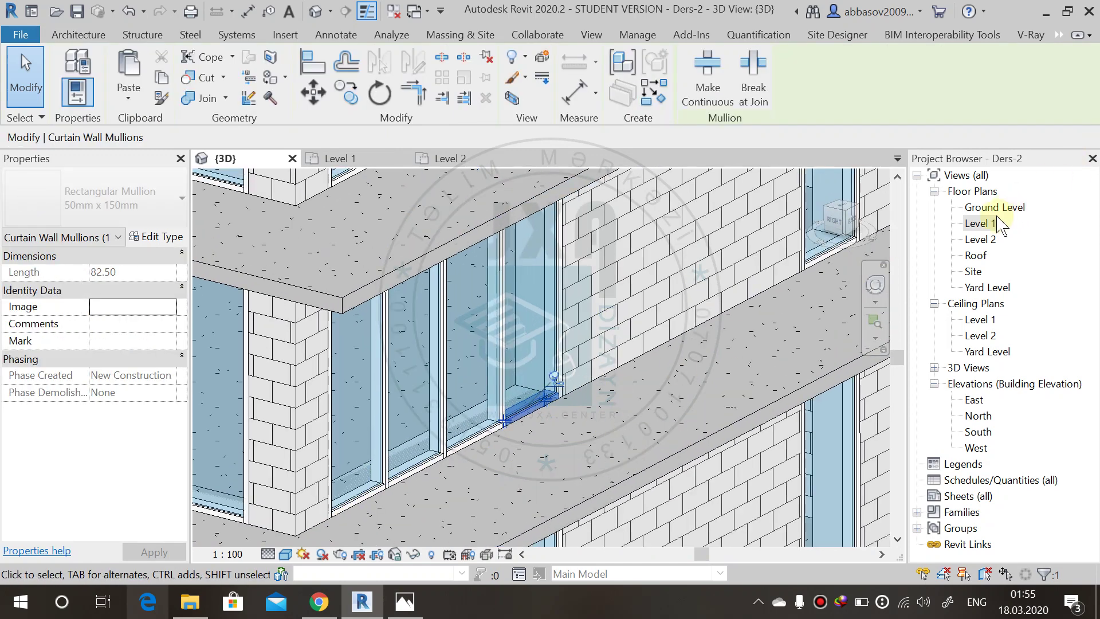
double_click(981, 224)
mouse_move(438, 287)
middle_down()
mouse_move(570, 412)
mouse_move(492, 426)
mouse_move(332, 400)
middle_up()
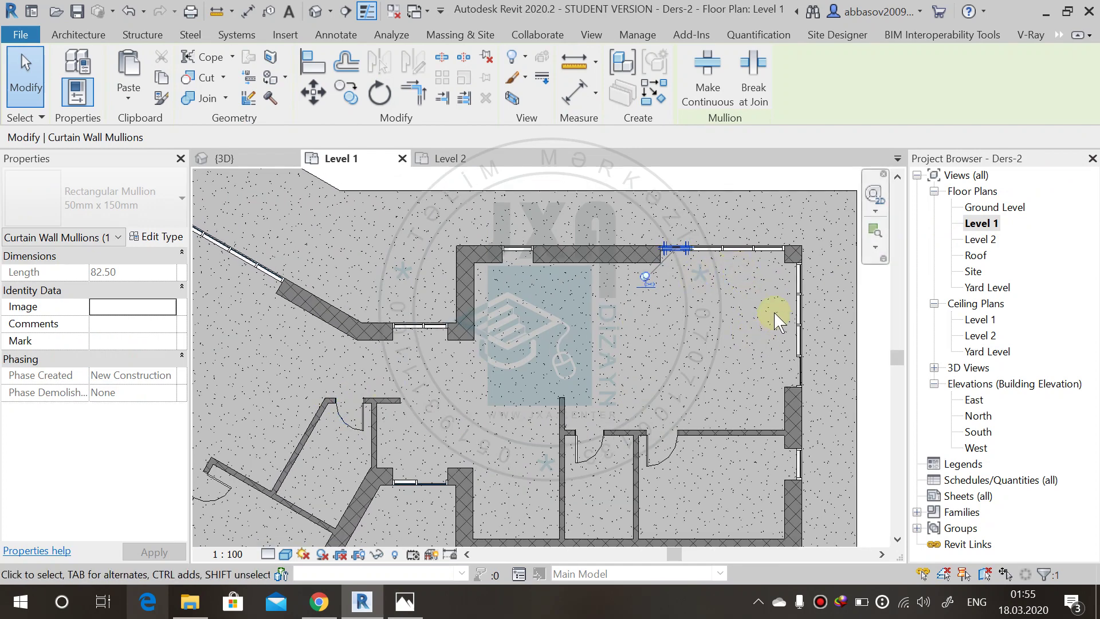
middle_drag(624, 364, 612, 339)
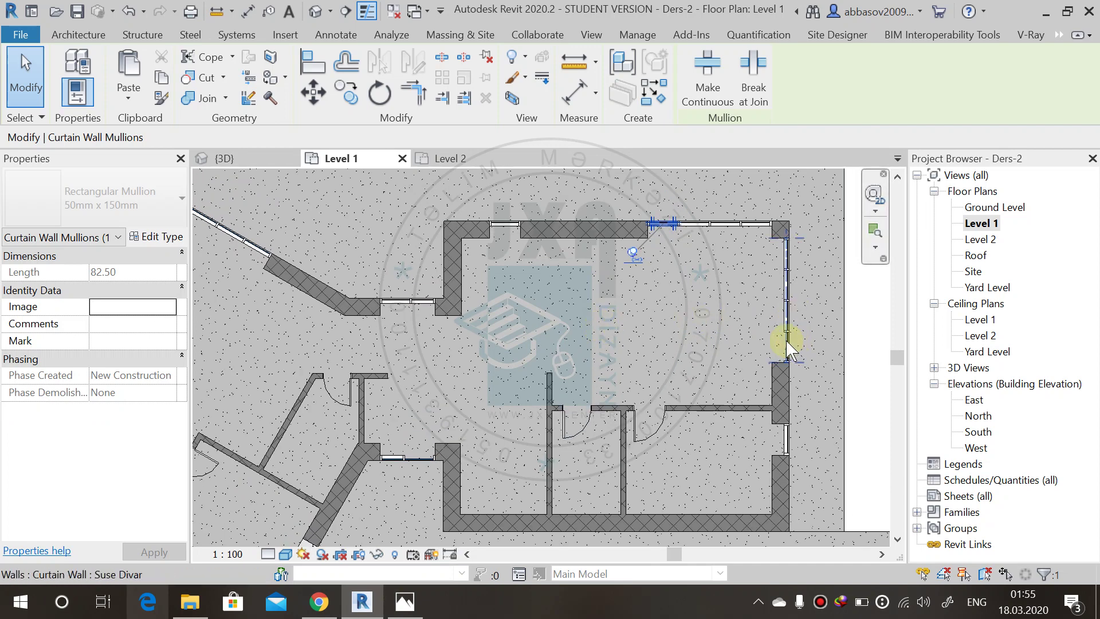
key(Escape)
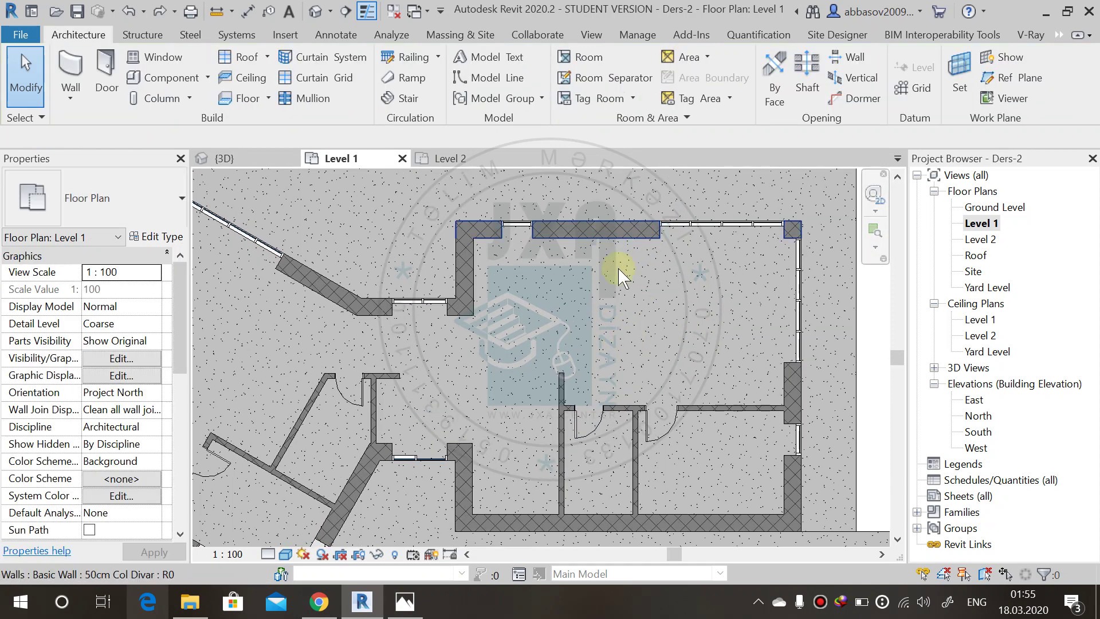
Step: Unpin and delete the bottom mullion of the right-hand bay, seen from behind, in the Level 1 rear curtain wall between the wings
middle_drag(620, 325, 746, 327)
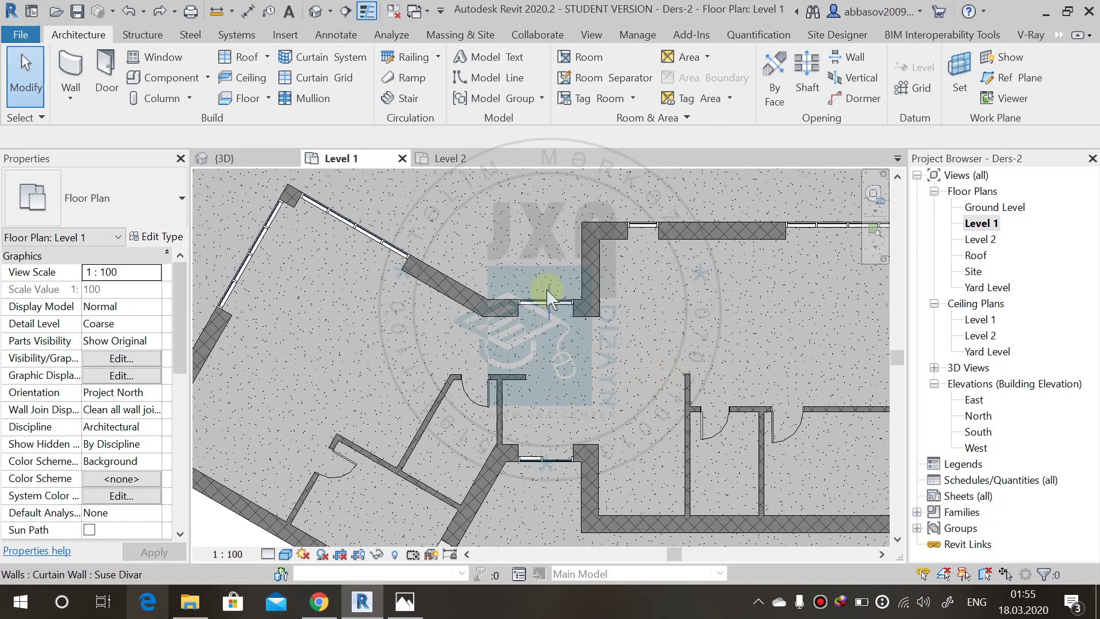
click(554, 307)
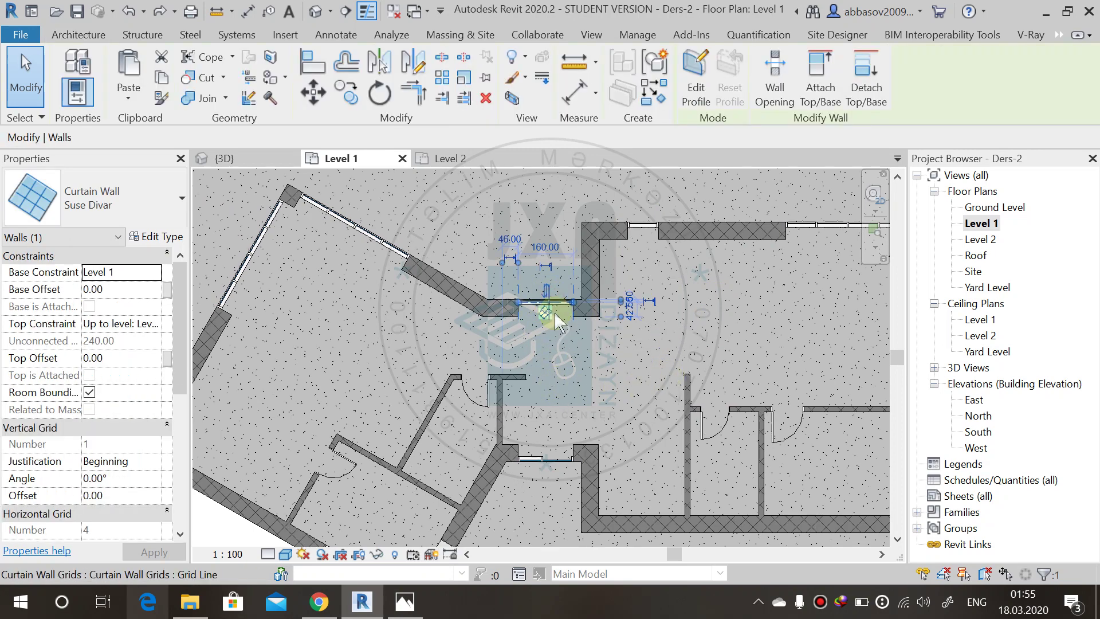
click(315, 11)
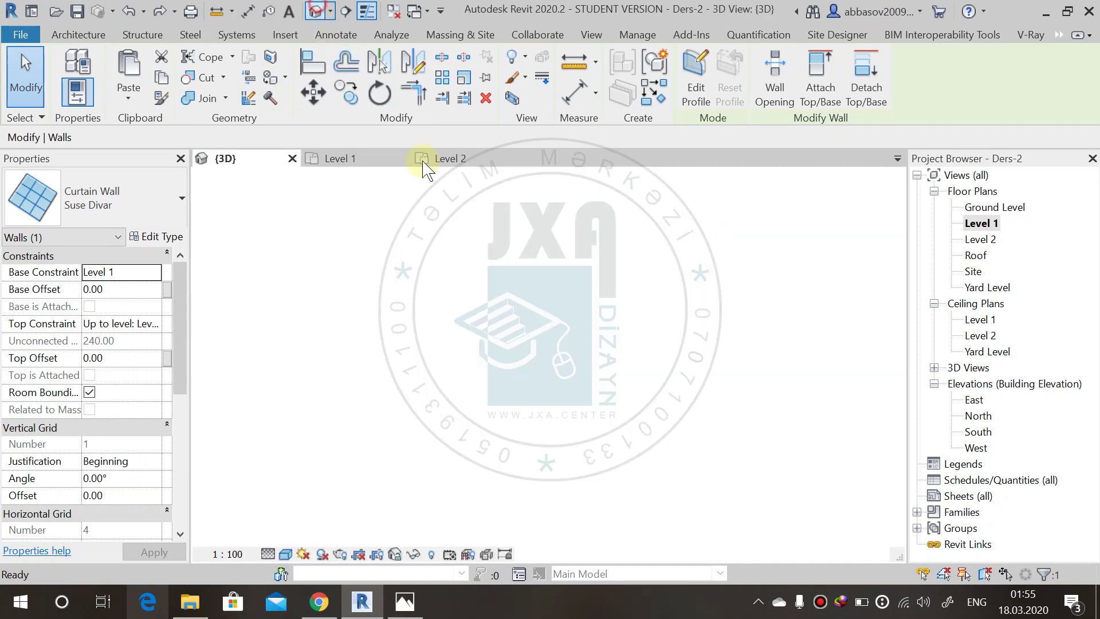
scroll(530, 343, down, 5)
shift+middle_drag(678, 396, 563, 383)
scroll(573, 315, up, 6)
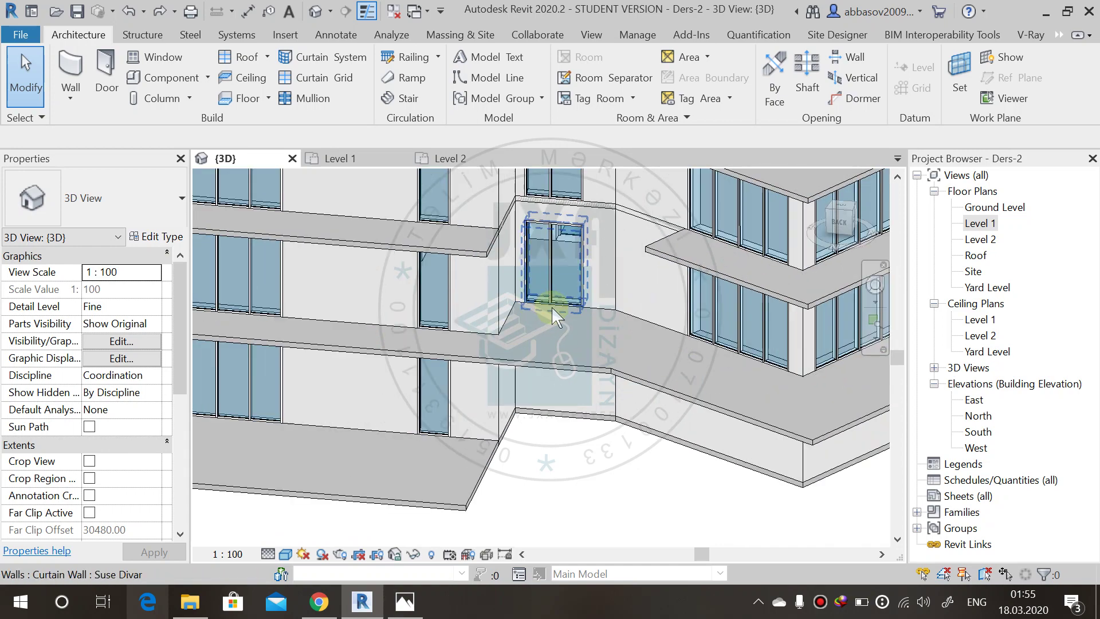
click(579, 303)
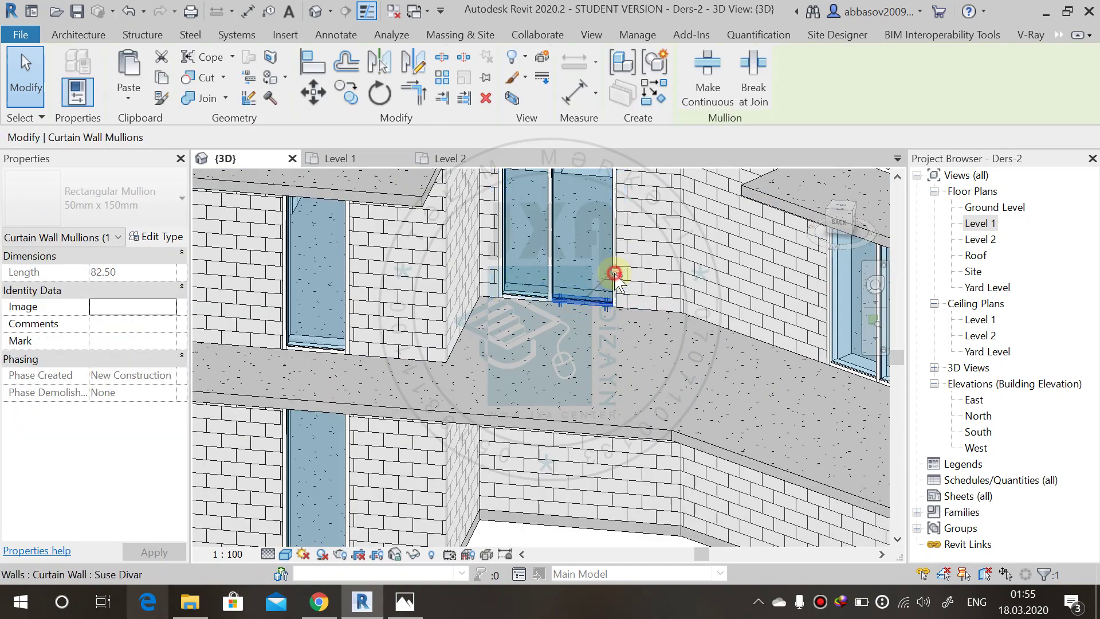
key(Escape)
Step: Review the Level 1 plan and the rear facade in 3D, examining the curtain walls that open onto the terrace
scroll(631, 335, down, 1)
scroll(630, 341, down, 2)
double_click(980, 222)
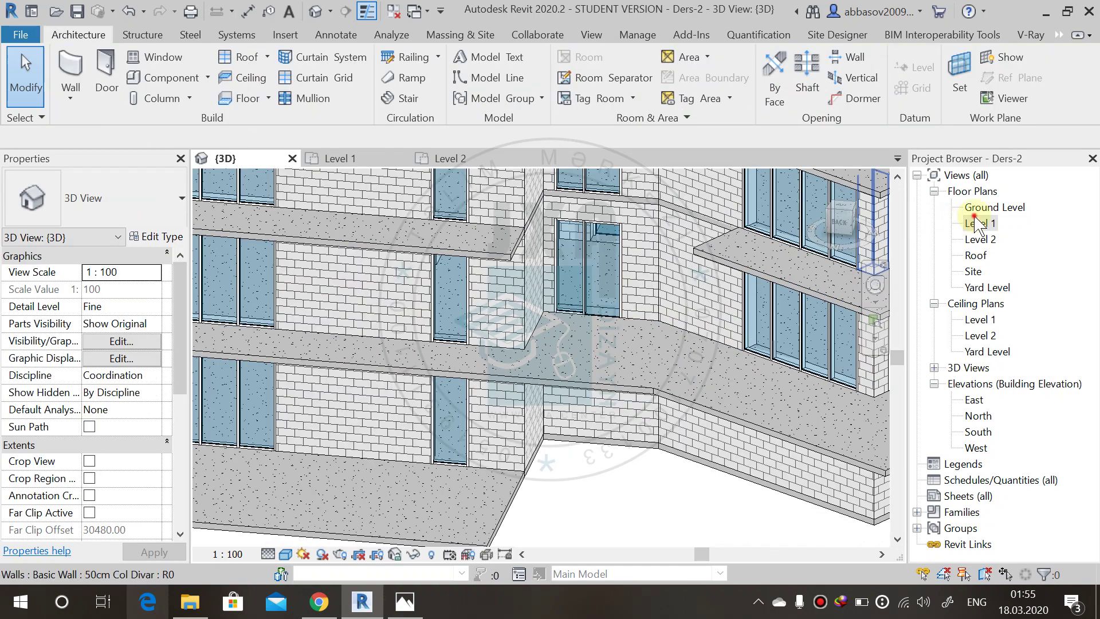
middle_drag(780, 316, 921, 290)
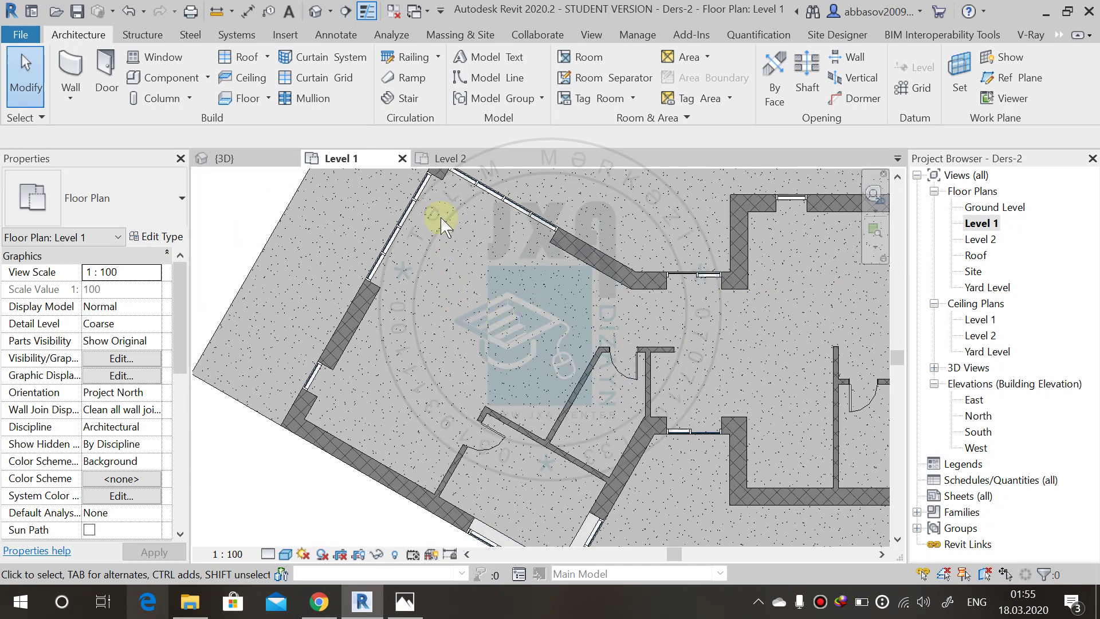
middle_drag(446, 252, 462, 277)
scroll(579, 341, down, 3)
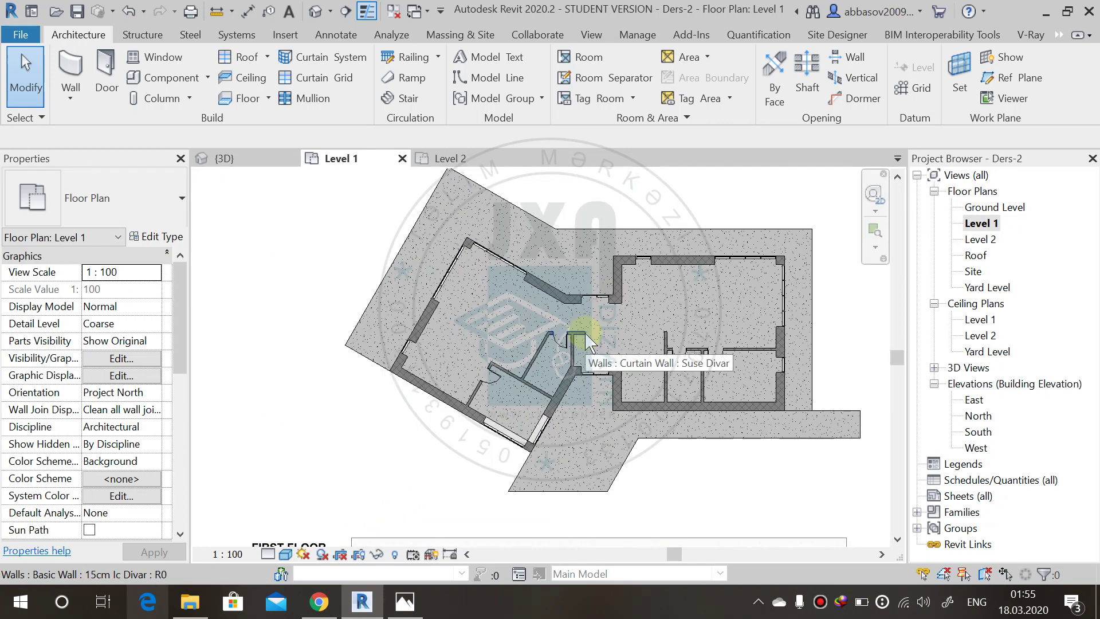
scroll(754, 309, up, 2)
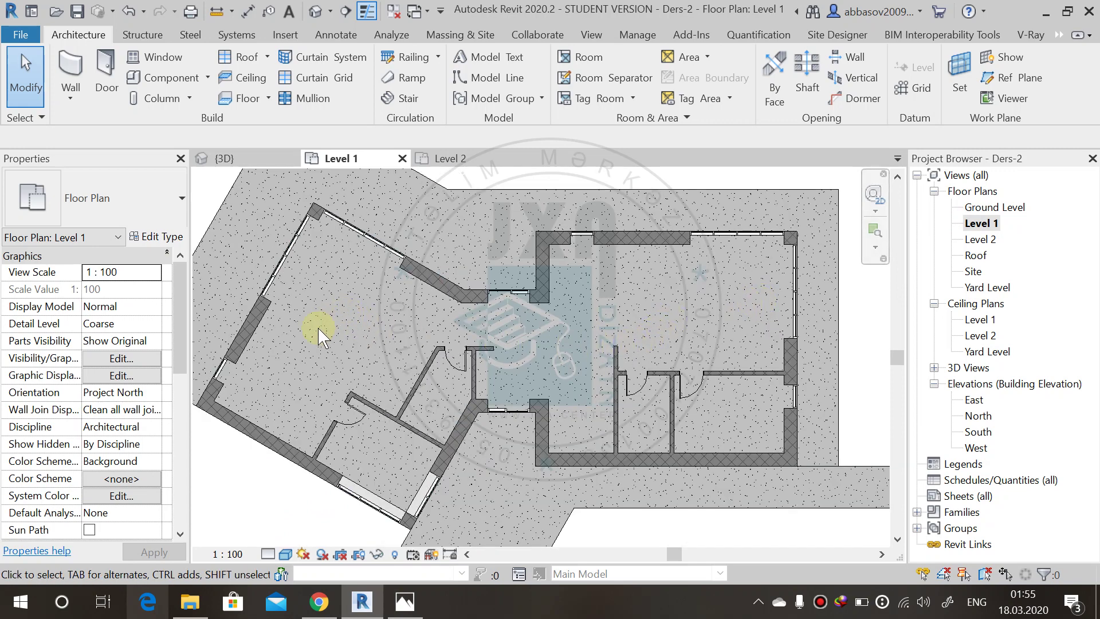
middle_drag(401, 351, 491, 376)
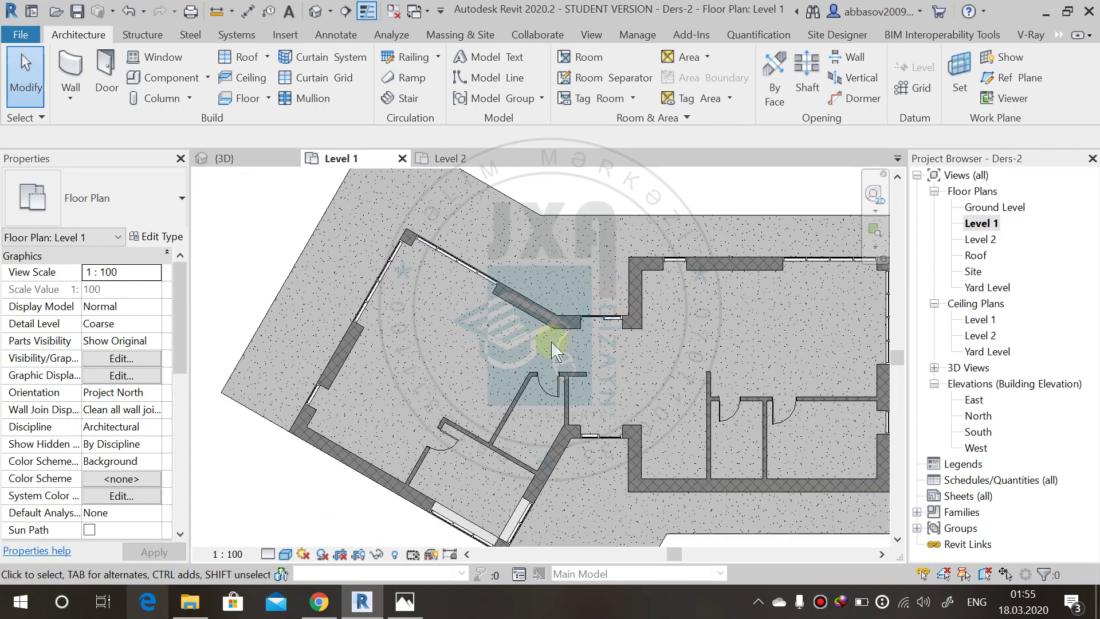
click(314, 12)
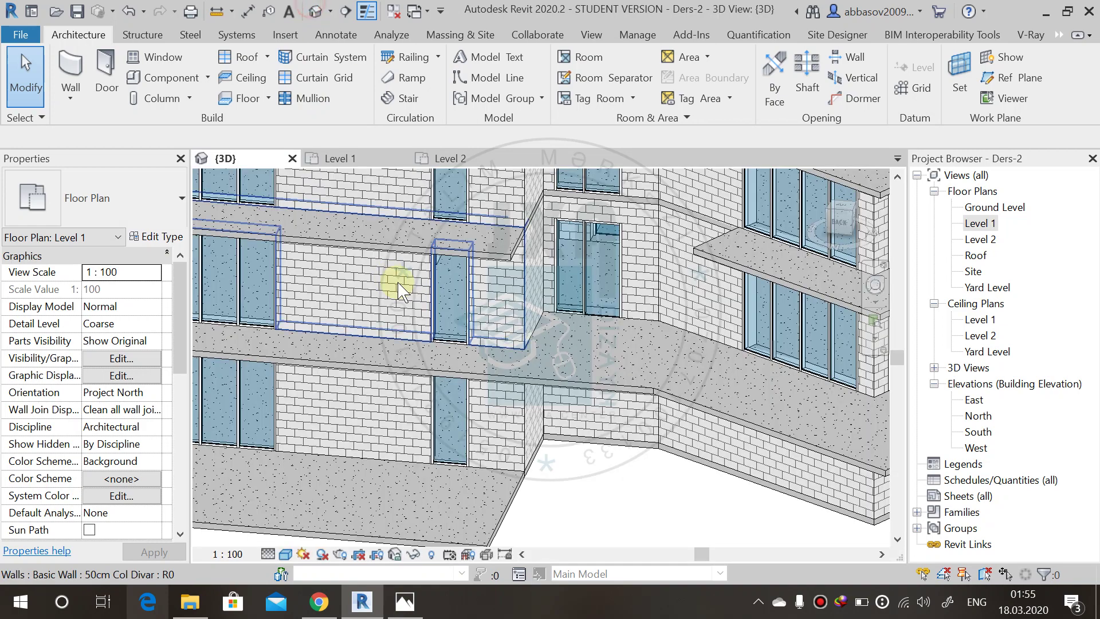
scroll(551, 323, down, 2)
middle_drag(570, 327, 459, 303)
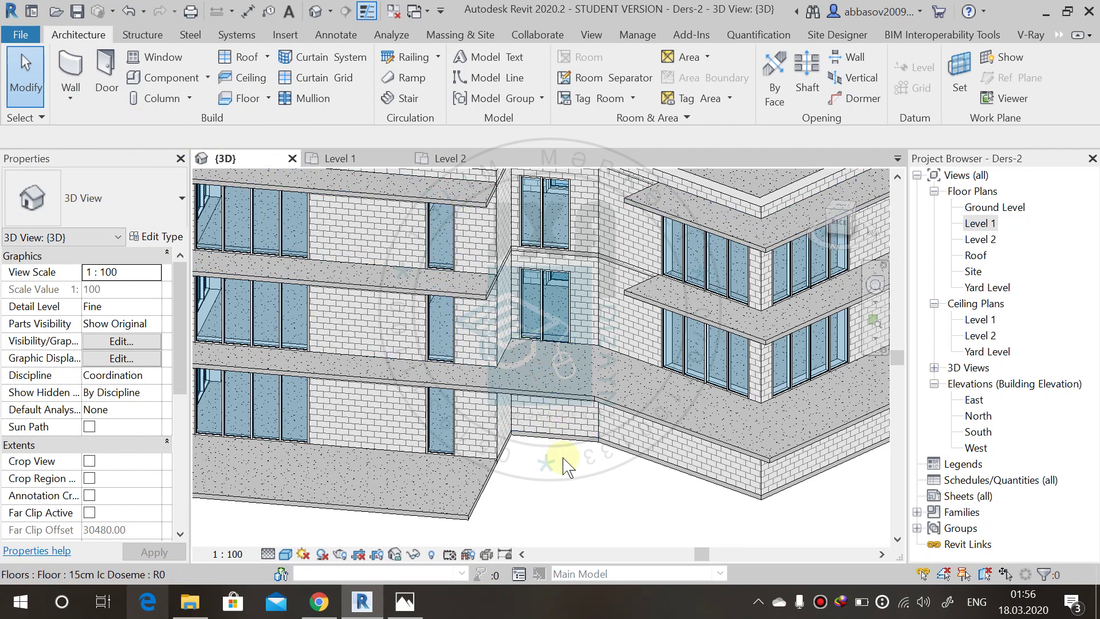
scroll(586, 375, up, 2)
middle_drag(586, 376, 544, 400)
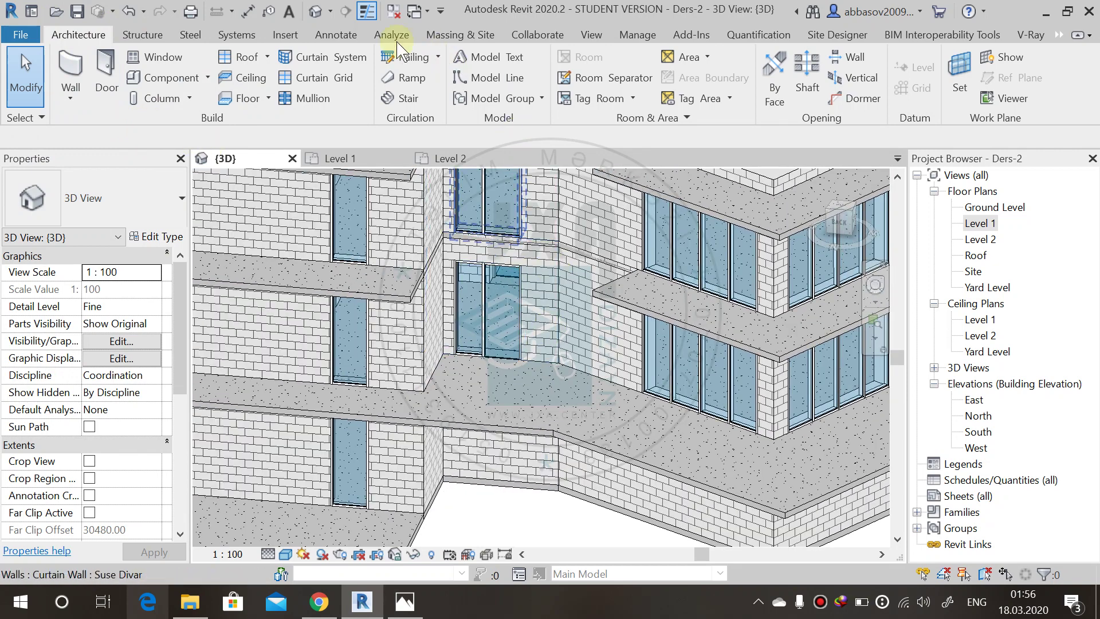
Step: Load the M_Door-Curtain-Wall-Single-Glass family from the Doors library folder into the project
click(287, 34)
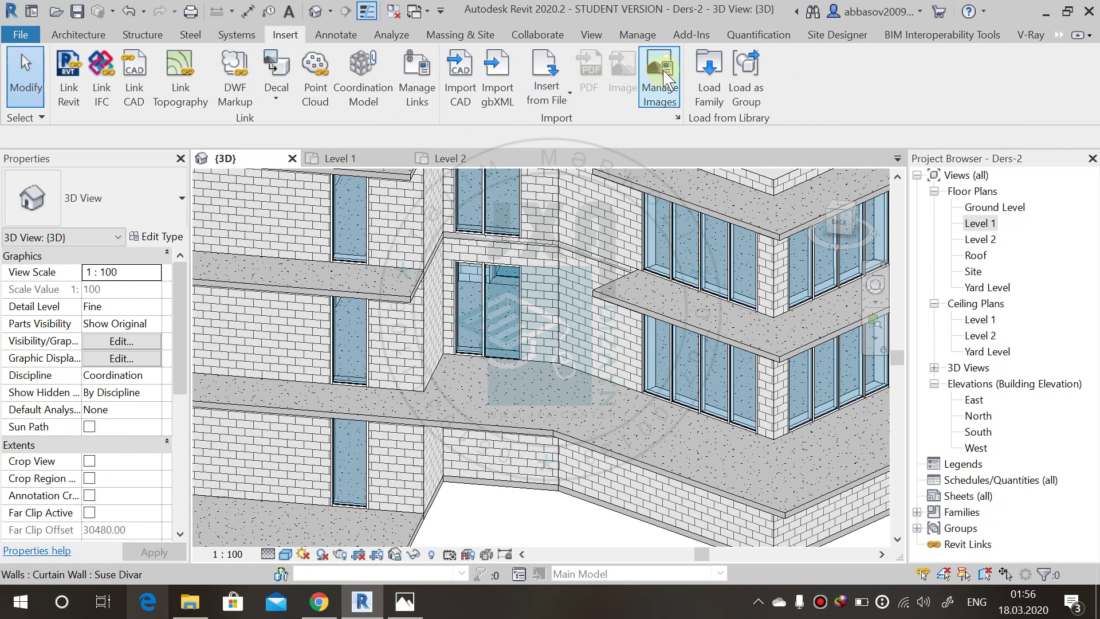
click(706, 72)
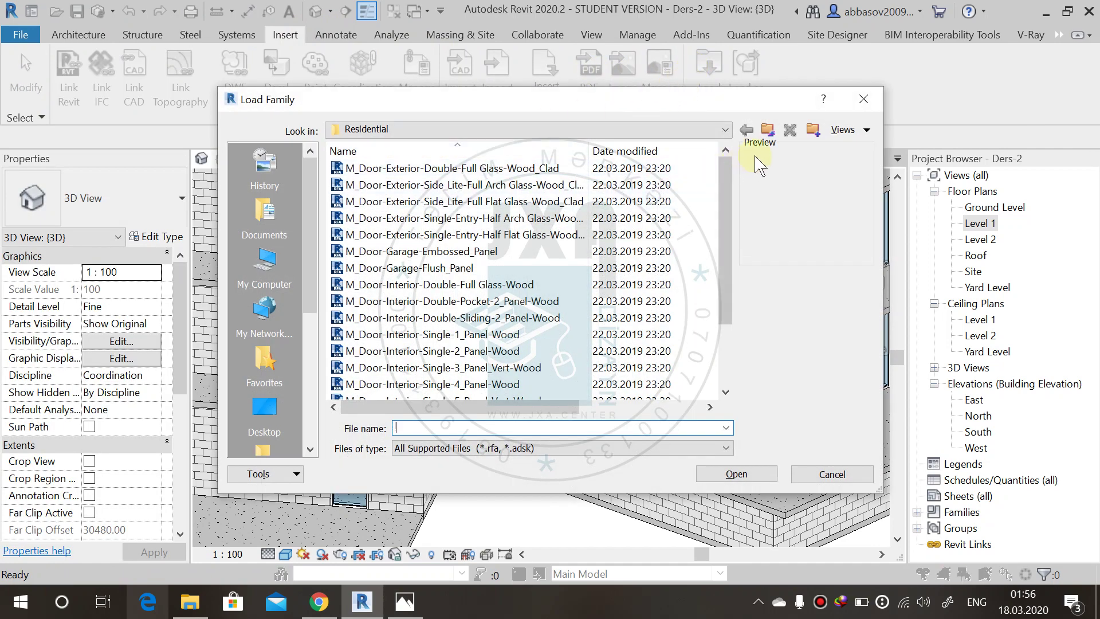
click(768, 134)
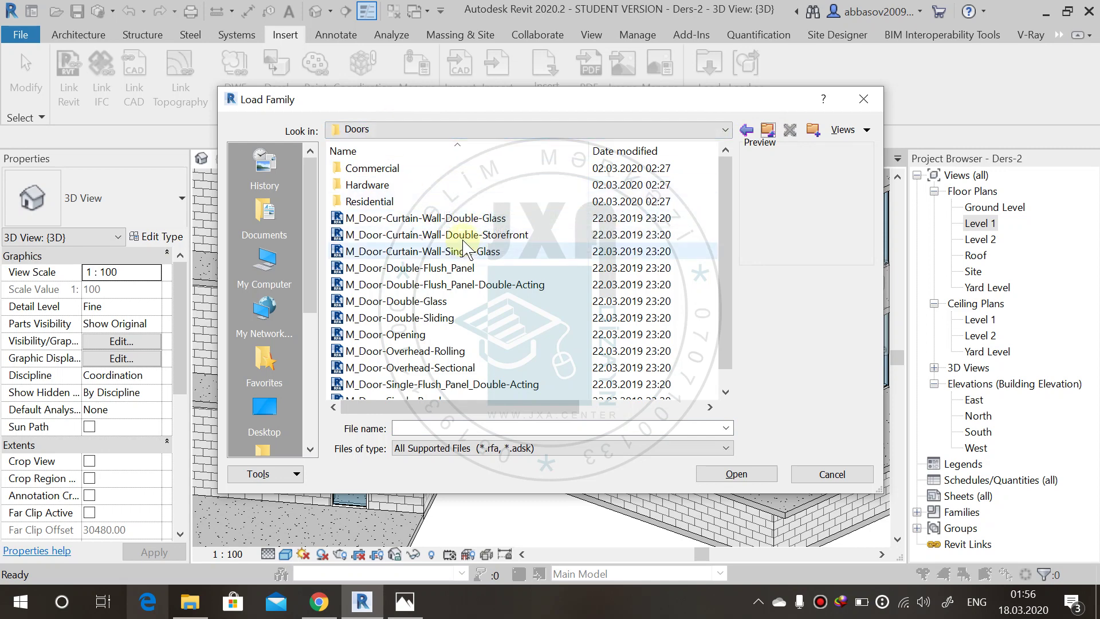
click(443, 219)
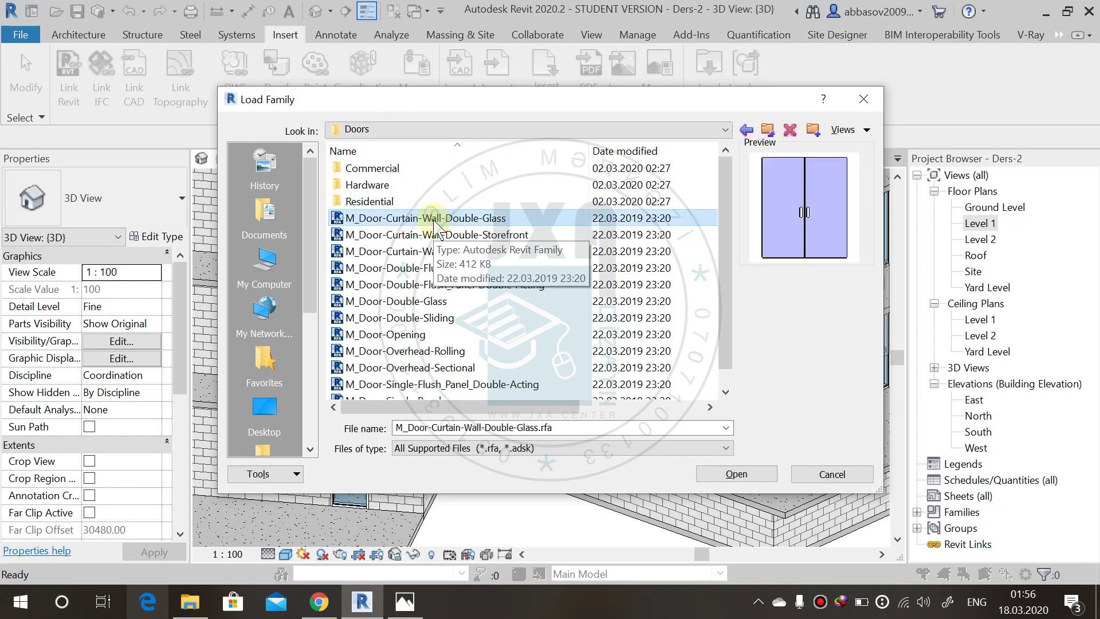
key(Down)
key(Down)
key(Up)
key(Up)
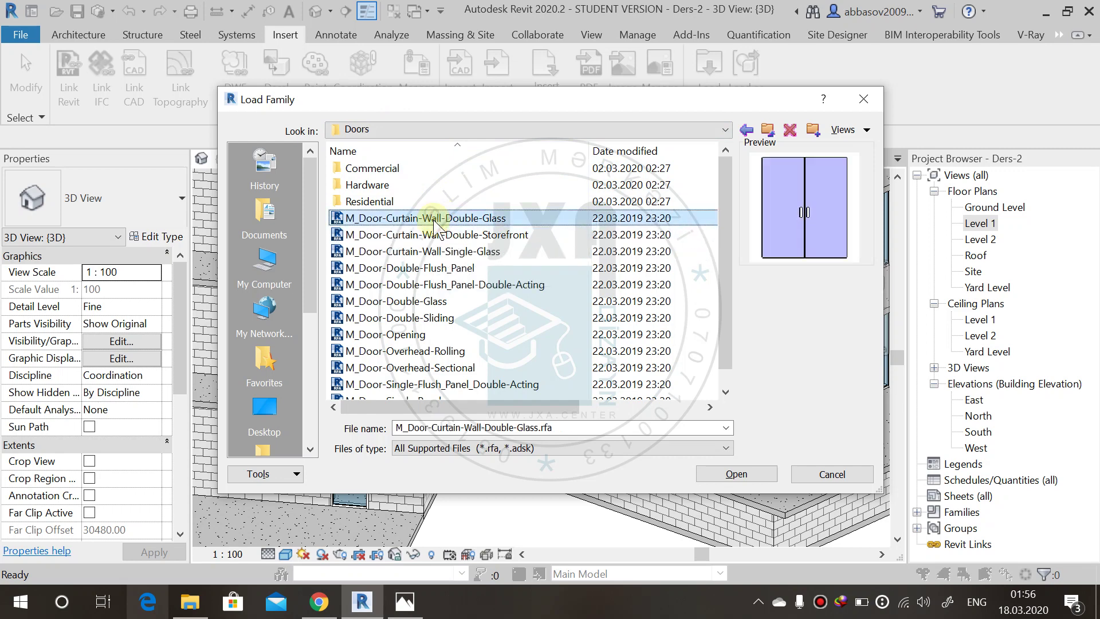
key(Down)
key(Down)
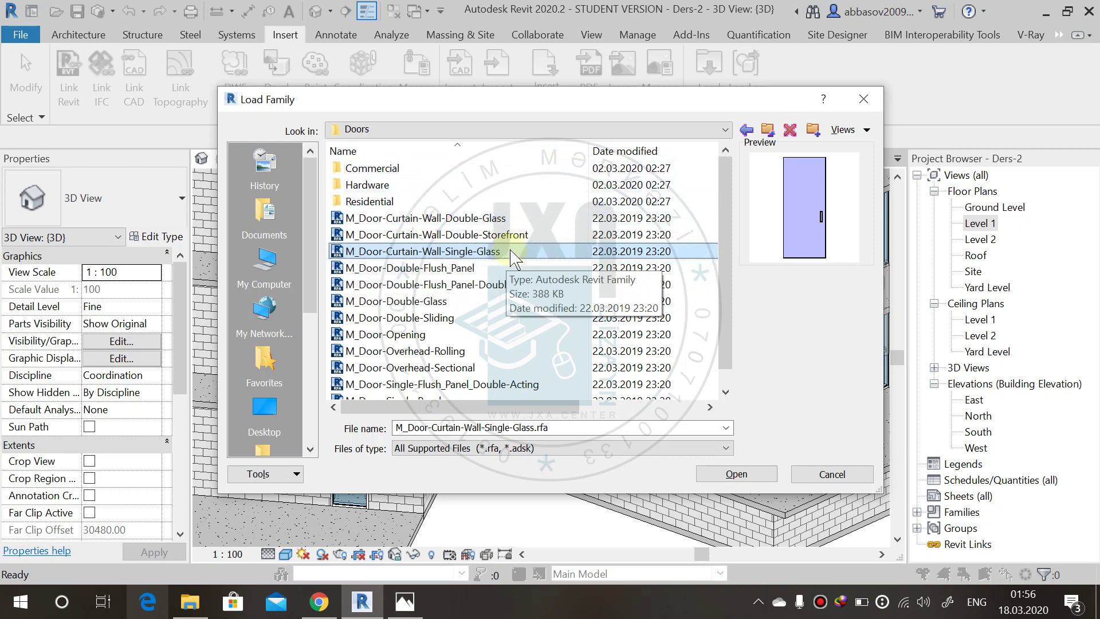
click(735, 475)
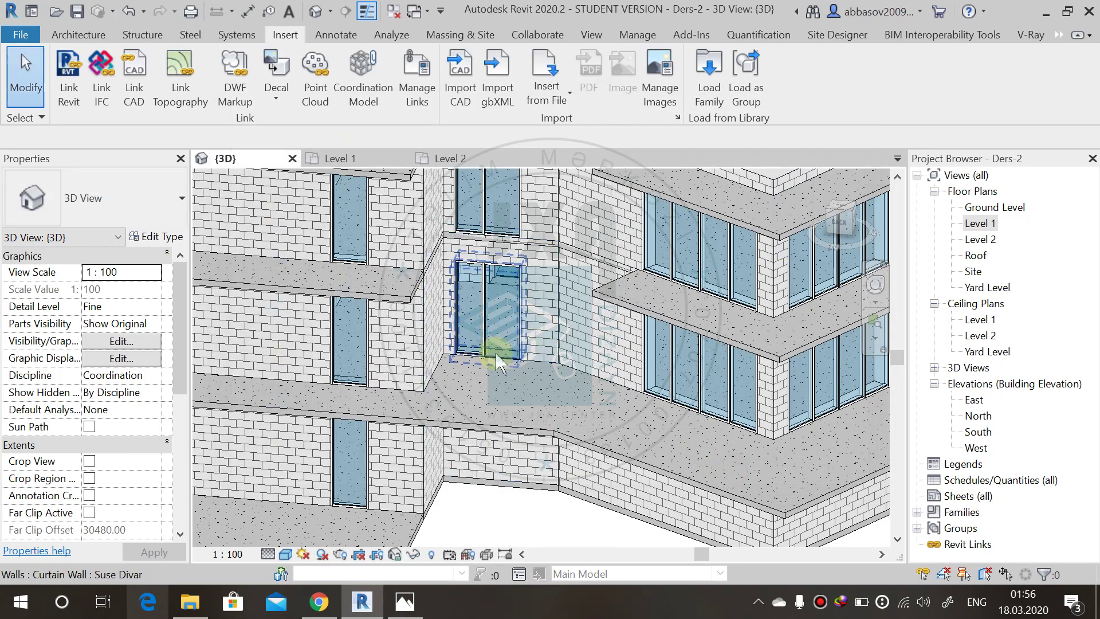
Step: Unpin the right-hand glazed panel of the Level 1 rear curtain wall between the wings and change it to M_Door-Curtain-Wall-Single-Glass
scroll(496, 363, up, 8)
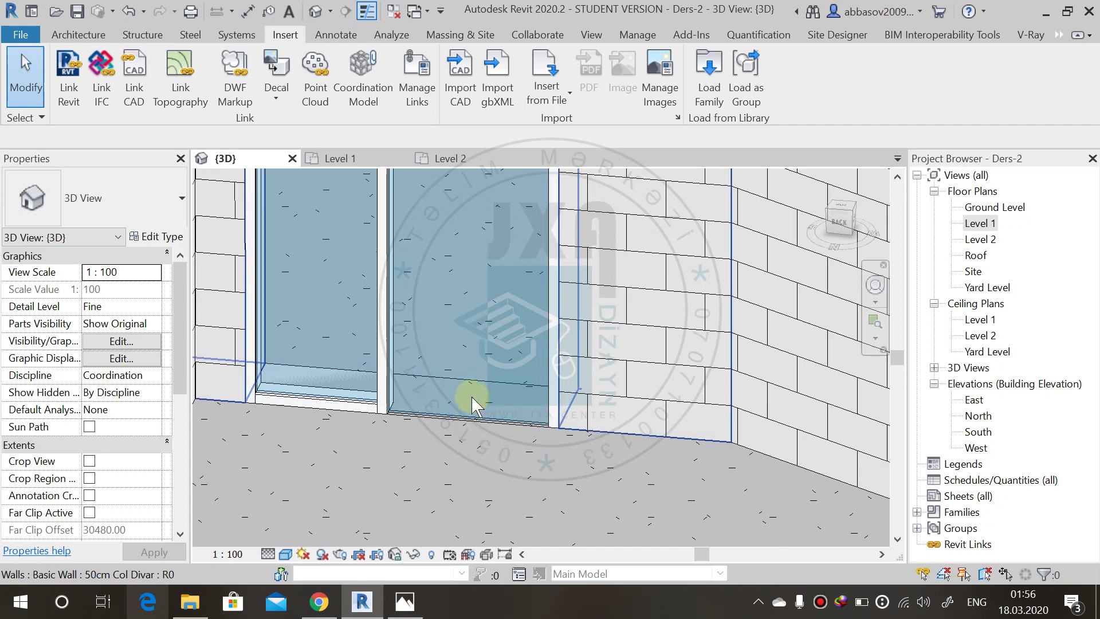
scroll(465, 444, up, 2)
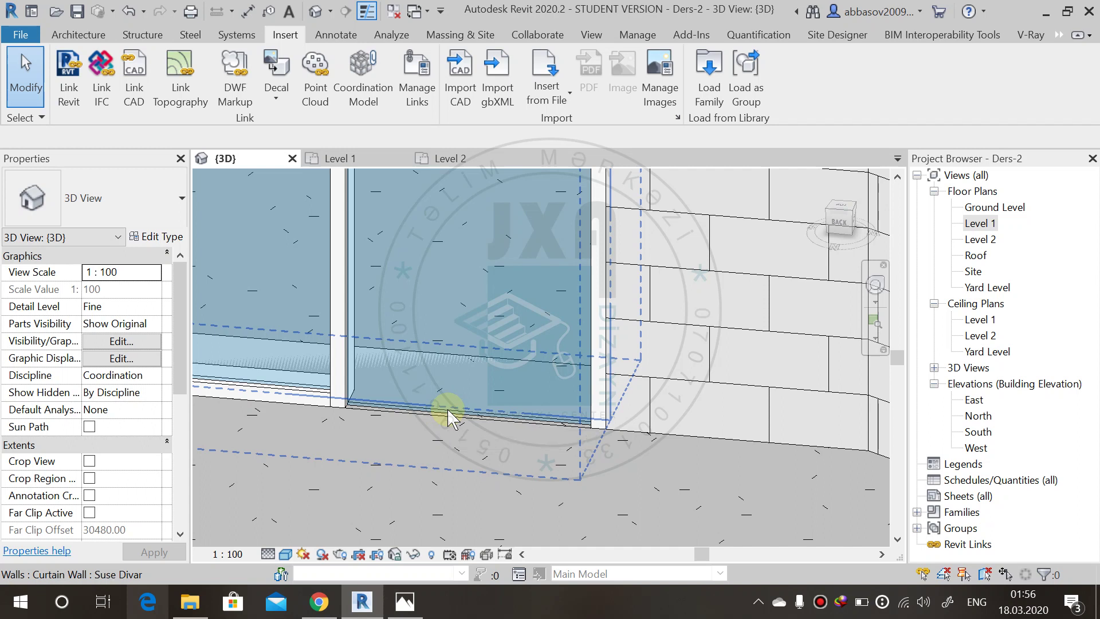
key(Tab)
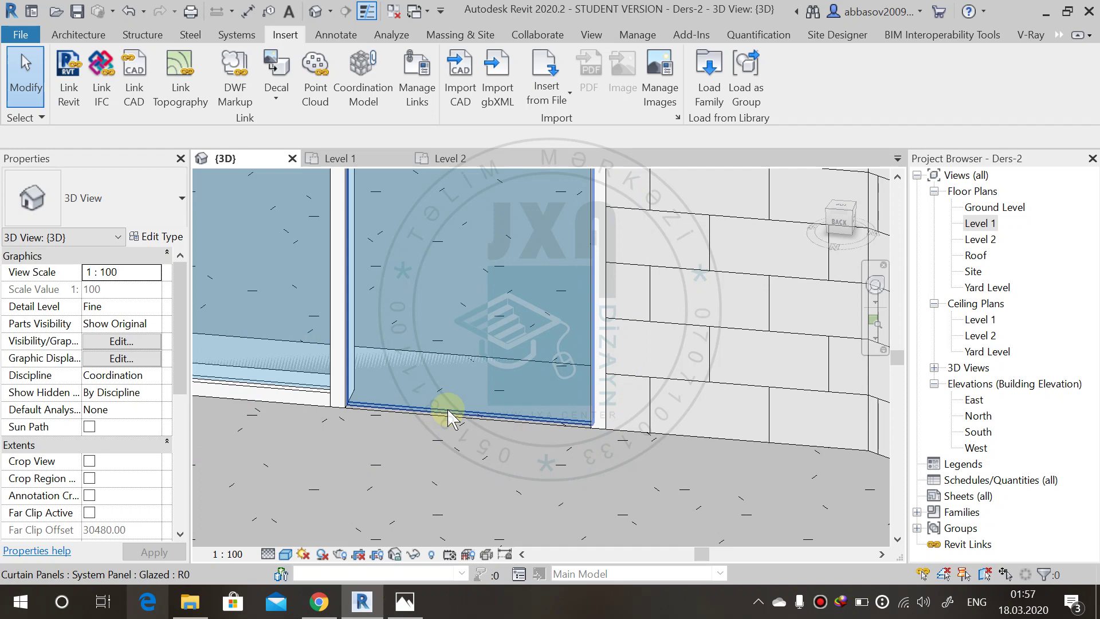
click(448, 415)
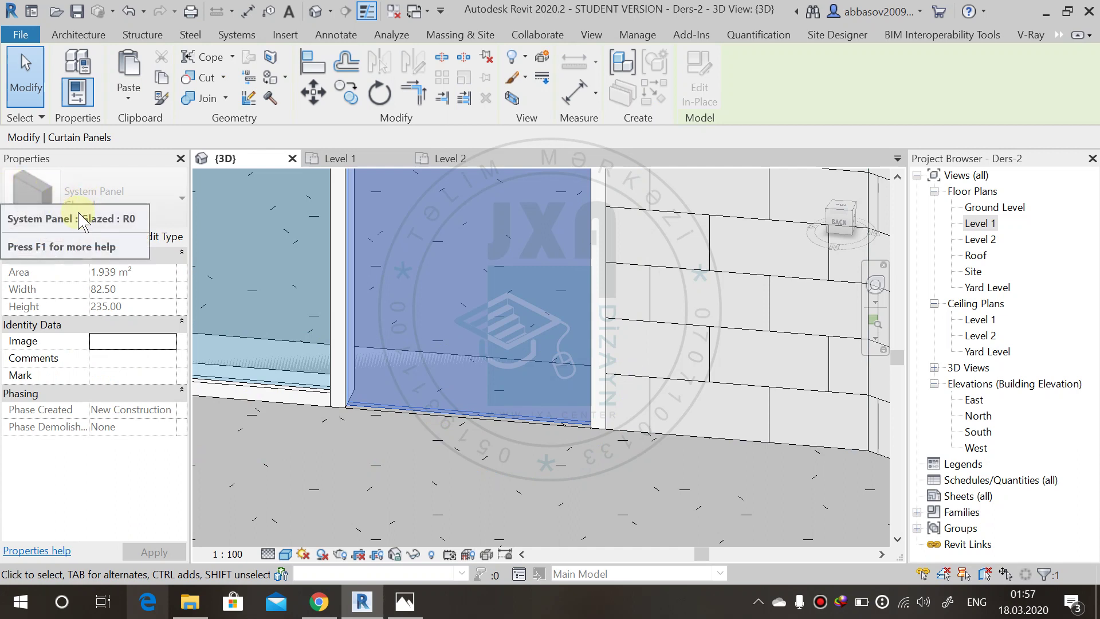
click(96, 192)
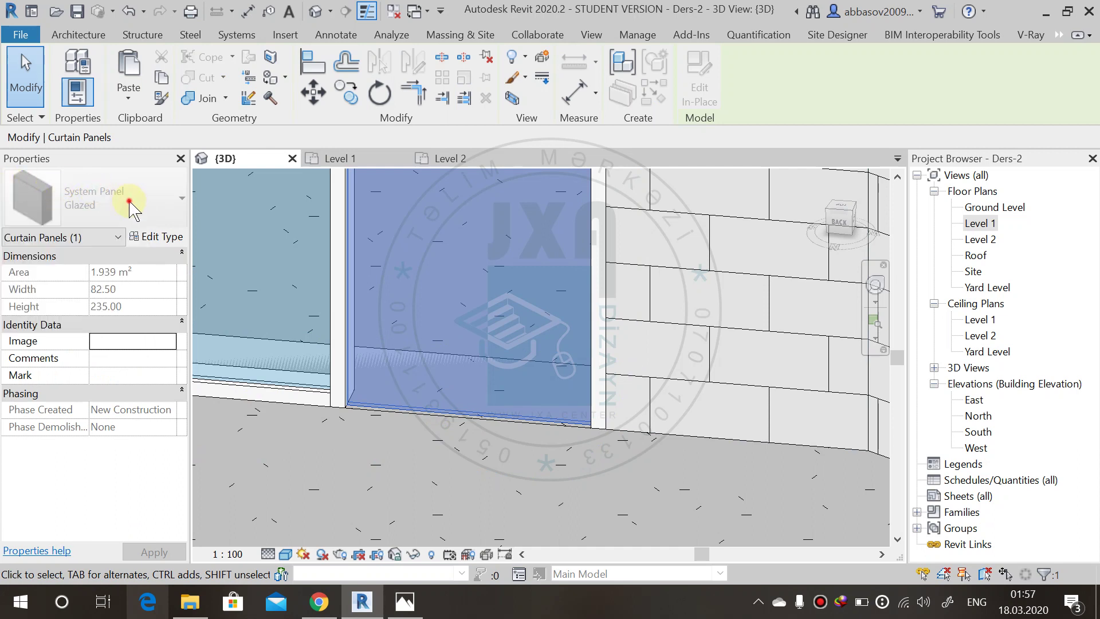
scroll(599, 389, down, 5)
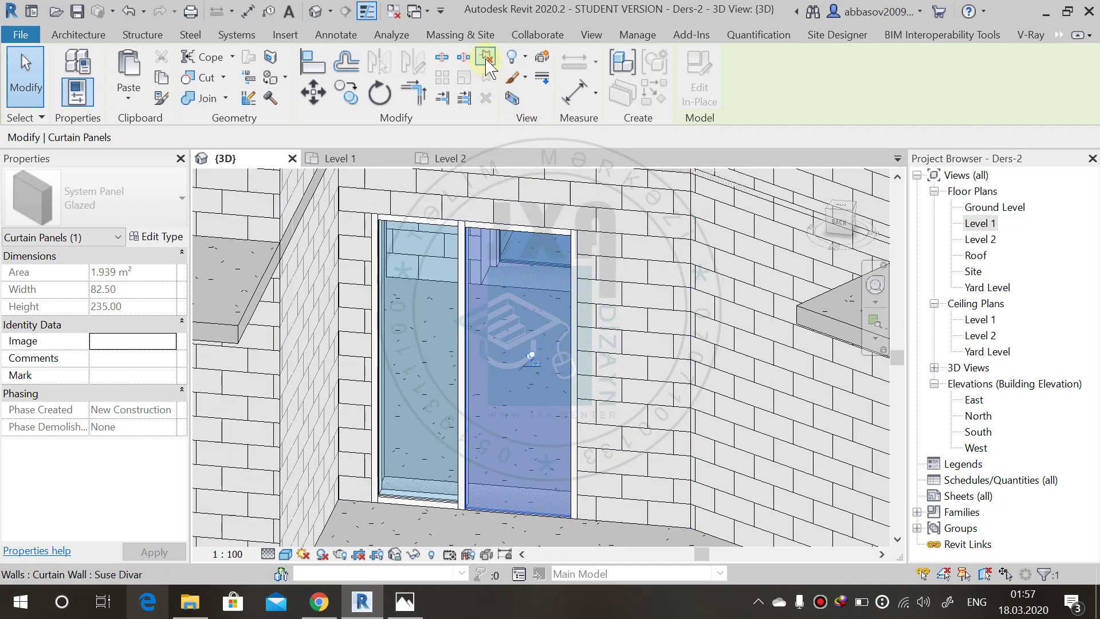
click(487, 61)
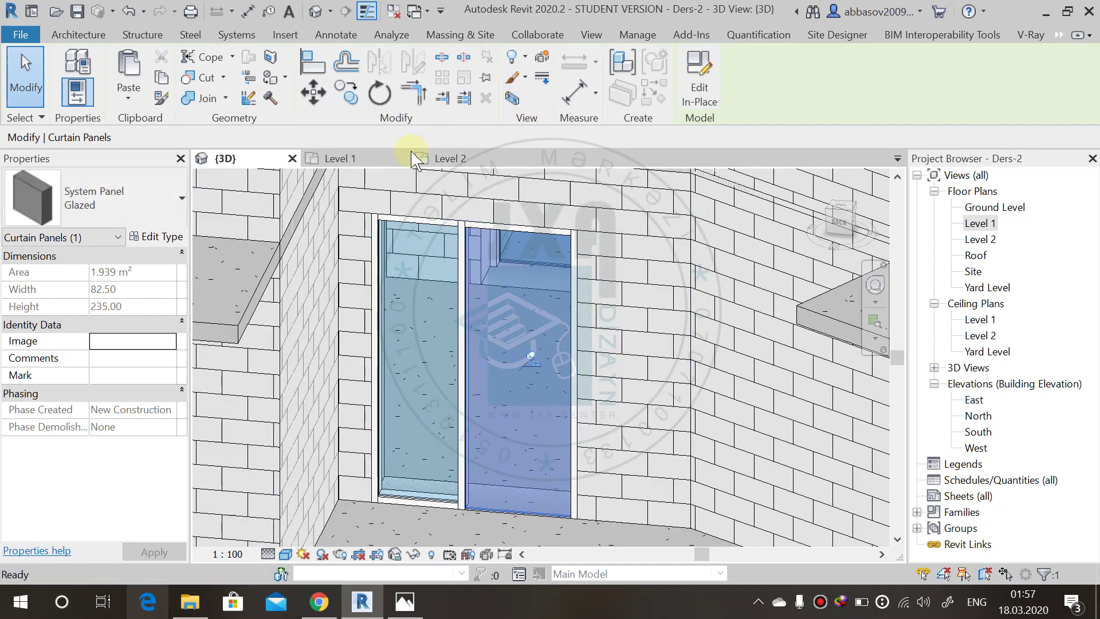
click(140, 209)
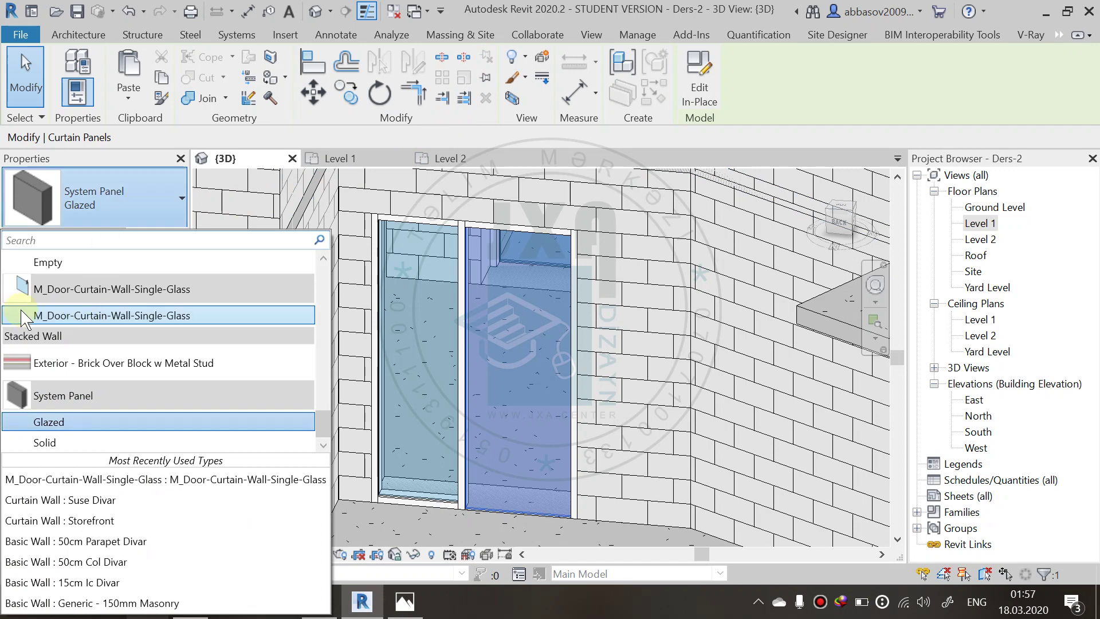
click(197, 350)
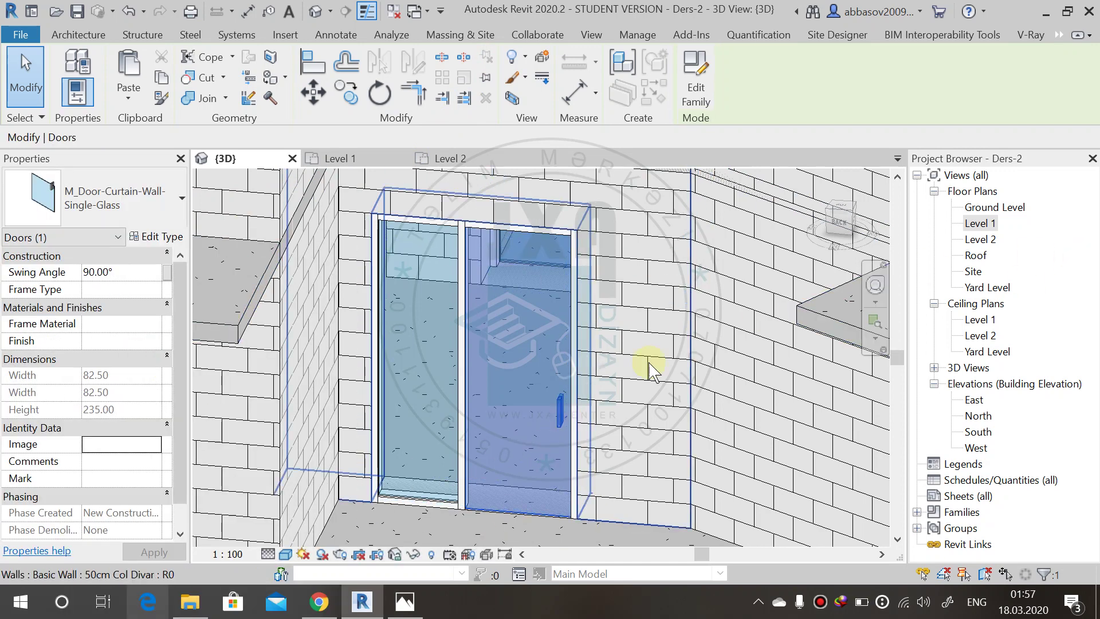
Step: Select and unpin the right-hand glazed panel, seen from the front, of the Level 1 front curtain wall between the wings
scroll(651, 369, down, 5)
mouse_move(682, 351)
shift+middle_down()
mouse_move(454, 376)
mouse_move(351, 344)
mouse_move(276, 266)
shift+middle_up()
scroll(588, 384, up, 5)
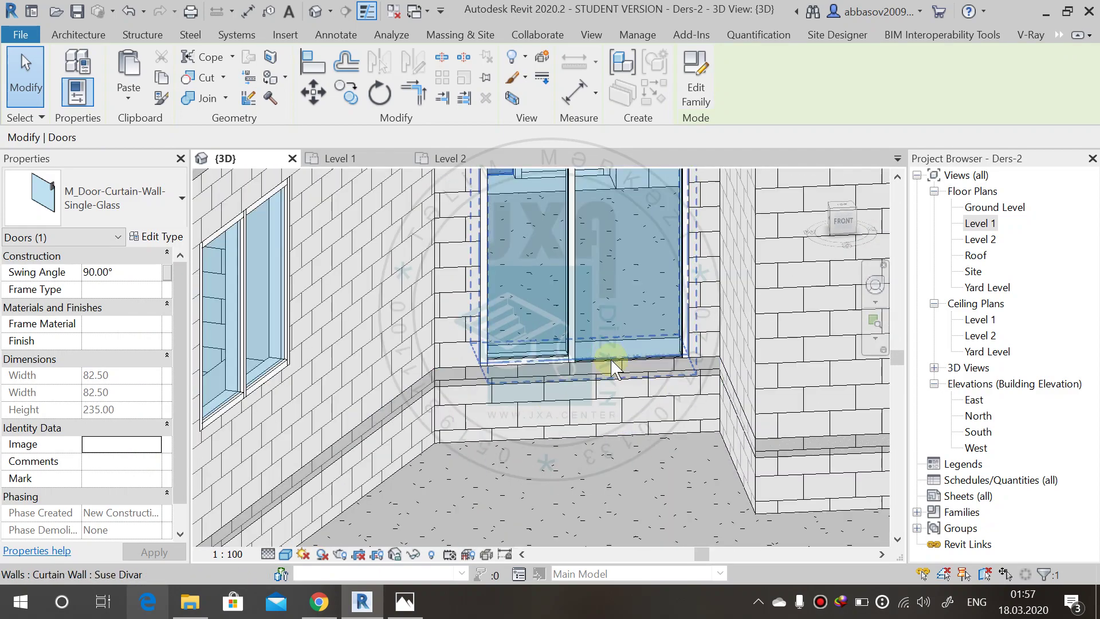
key(Tab)
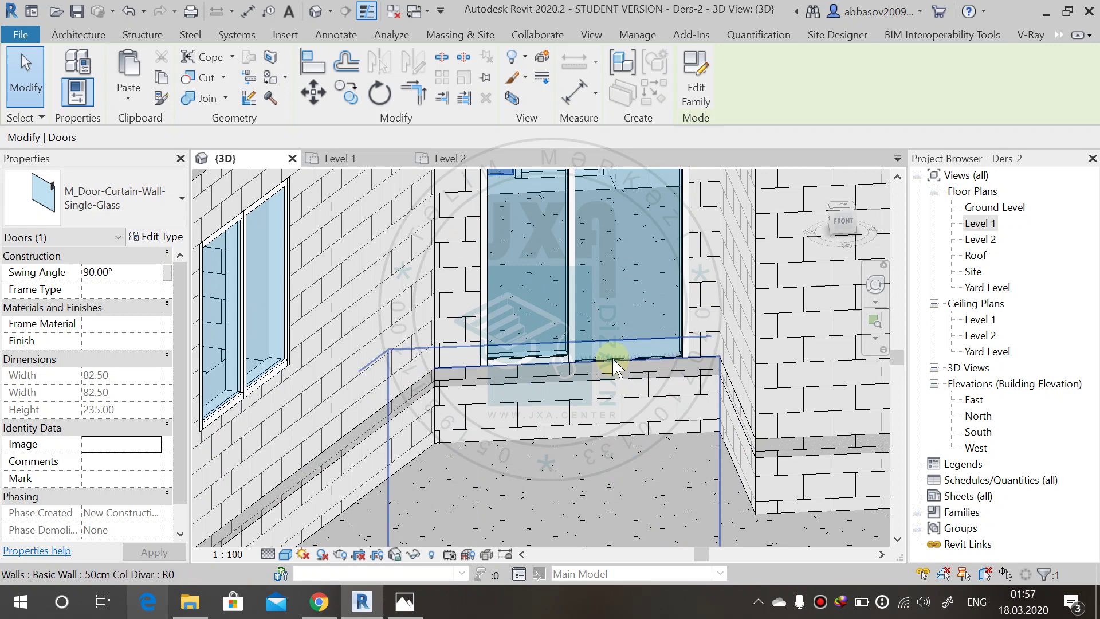
key(Tab)
key(Tab)
scroll(613, 366, up, 3)
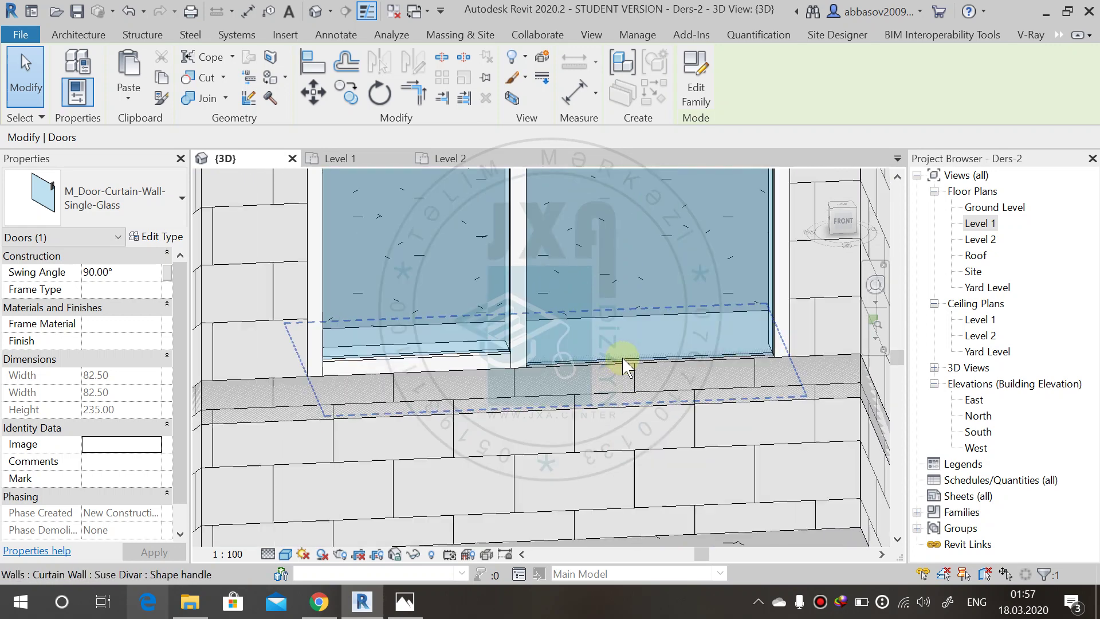
key(Tab)
key(Tab)
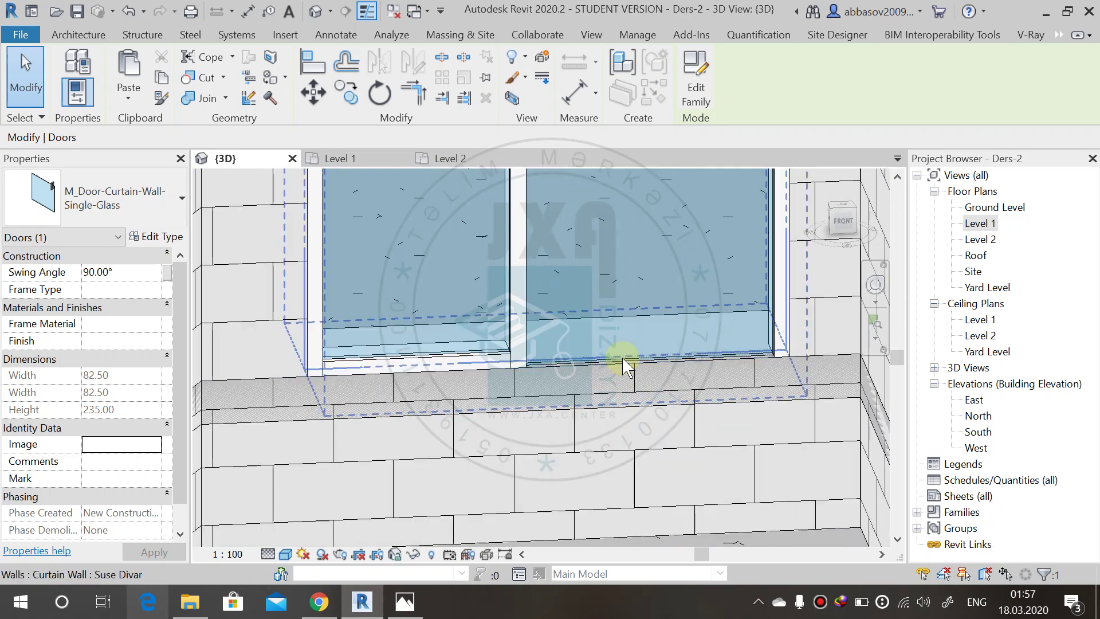
key(Tab)
click(623, 363)
scroll(593, 242, down, 2)
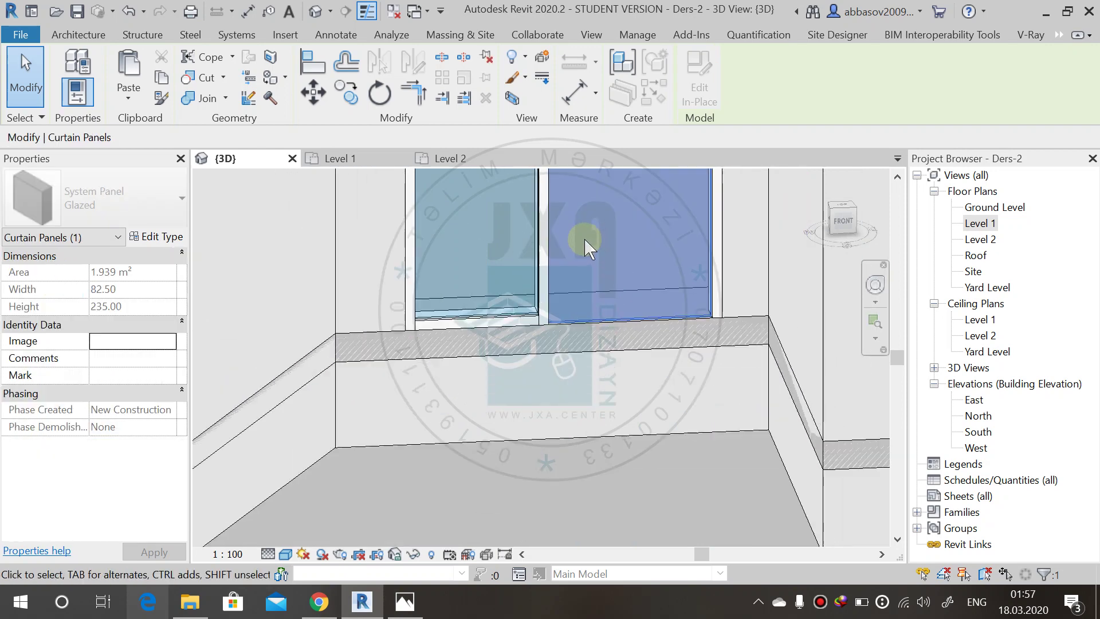
mouse_move(551, 232)
middle_down()
mouse_move(586, 401)
mouse_move(576, 421)
middle_up()
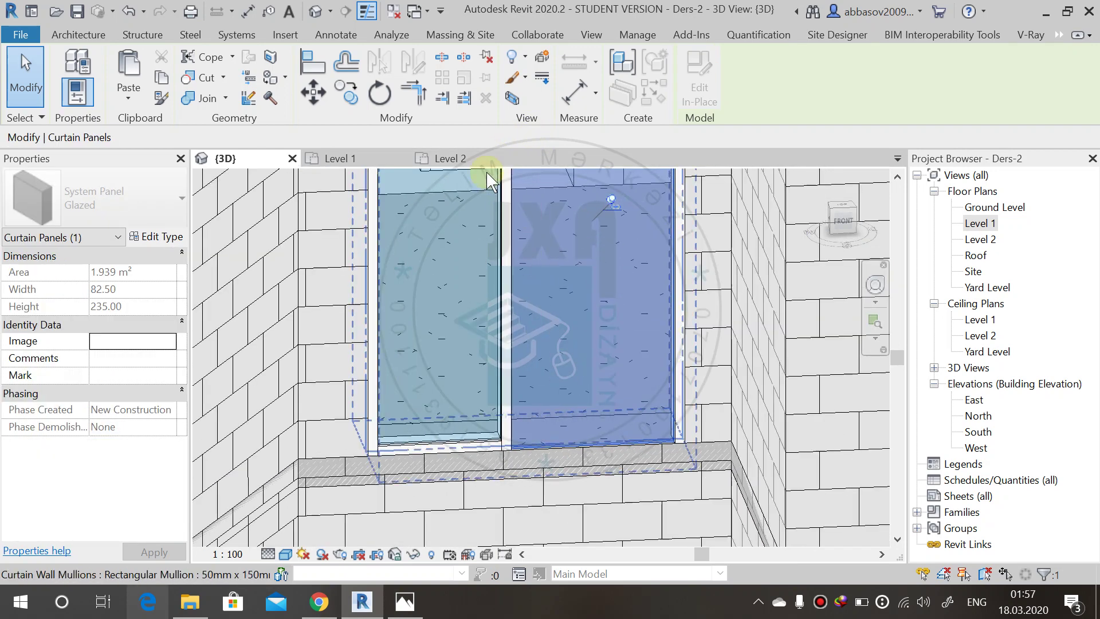
click(447, 243)
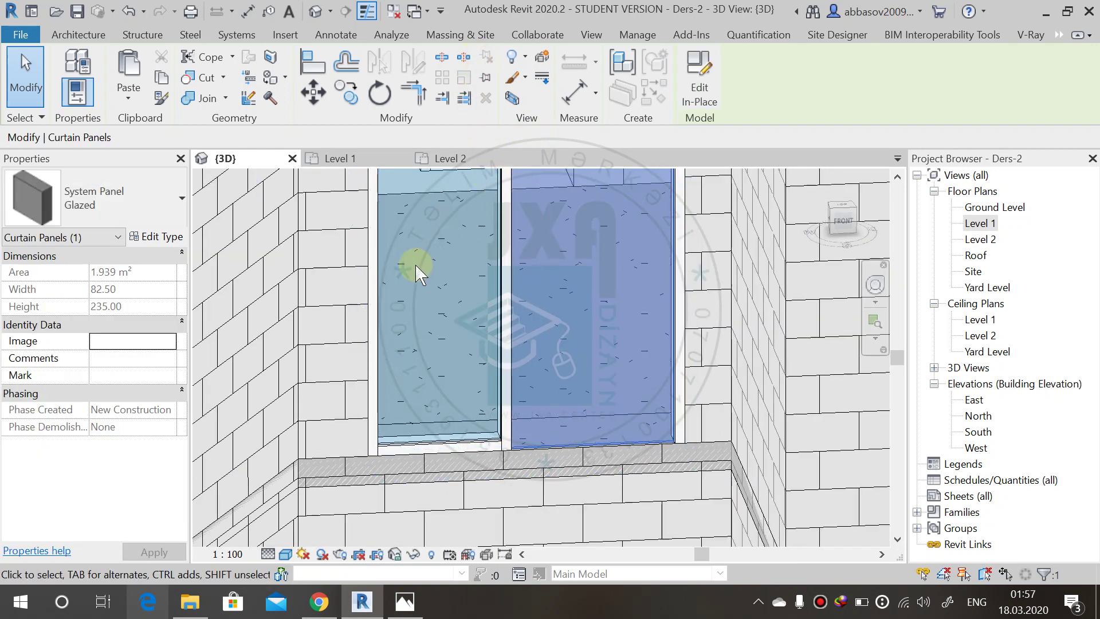
Step: Change the unpinned front curtain wall panel's type to M_Door-Curtain-Wall-Single-Glass
middle_drag(417, 273, 351, 364)
click(139, 203)
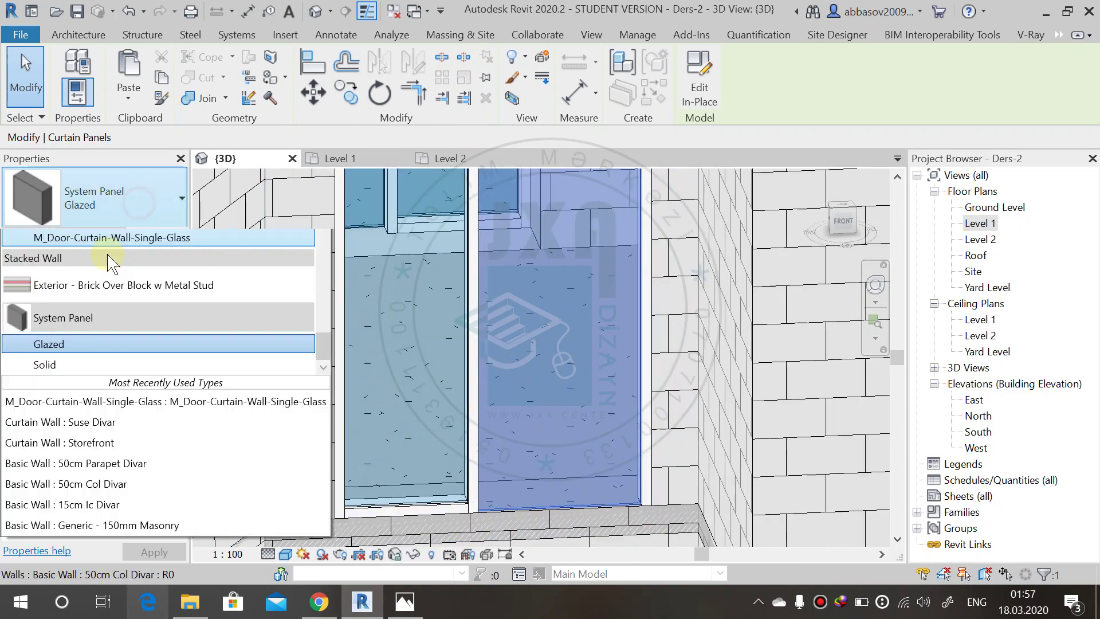
scroll(111, 261, up, 3)
click(76, 313)
scroll(570, 405, down, 3)
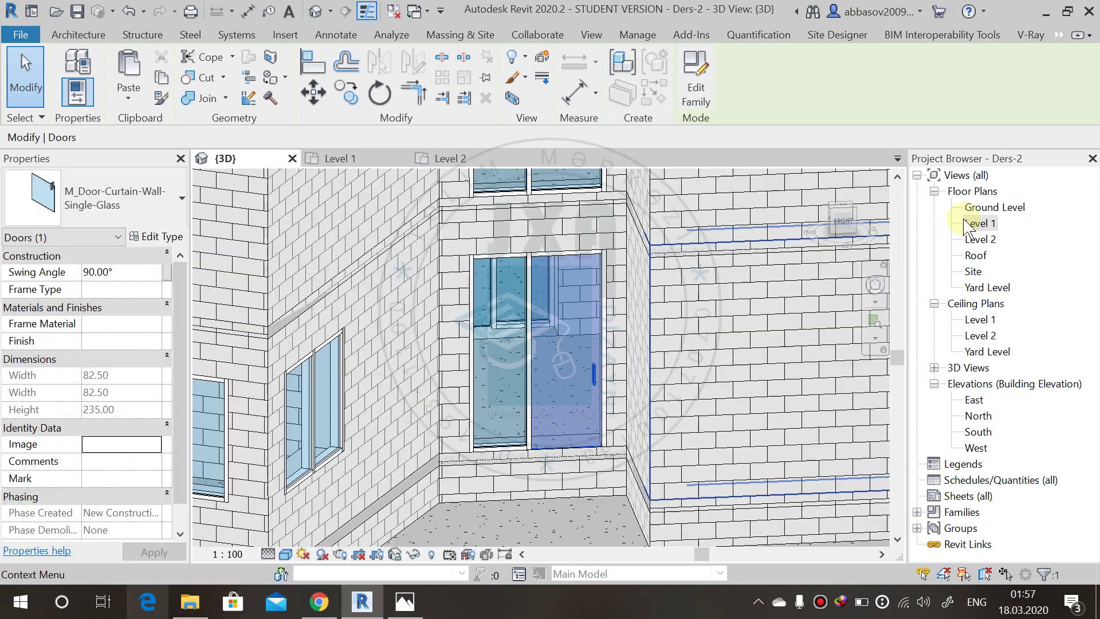
Step: On the Level 1 plan, flip the rear curtain wall door to swing into the building, keeping its hinge beside the central mullion
double_click(974, 224)
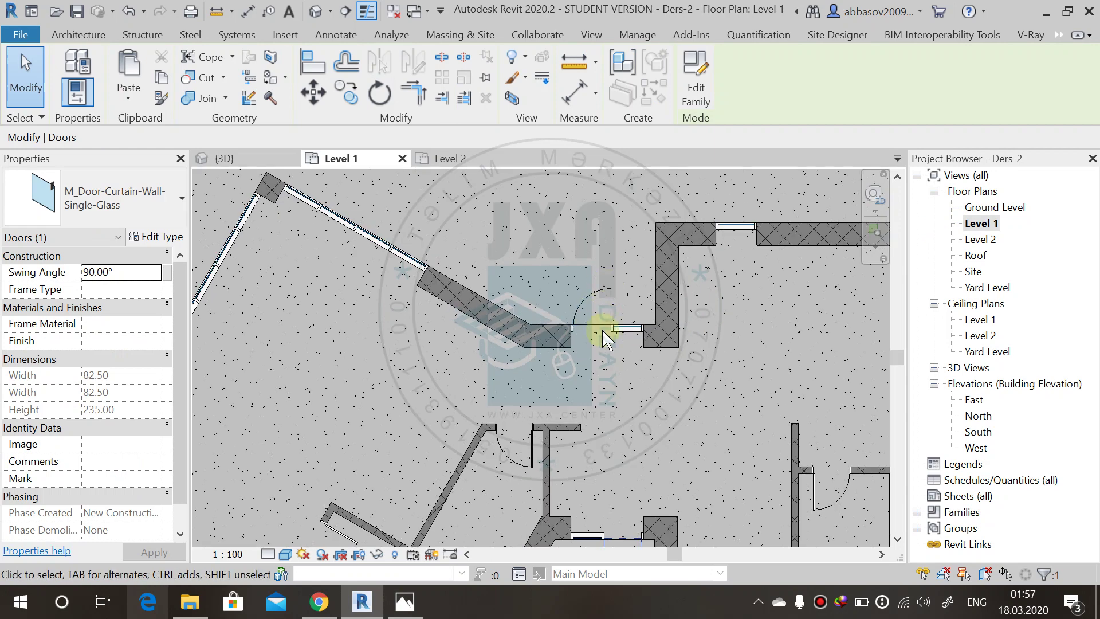
middle_drag(604, 338, 579, 351)
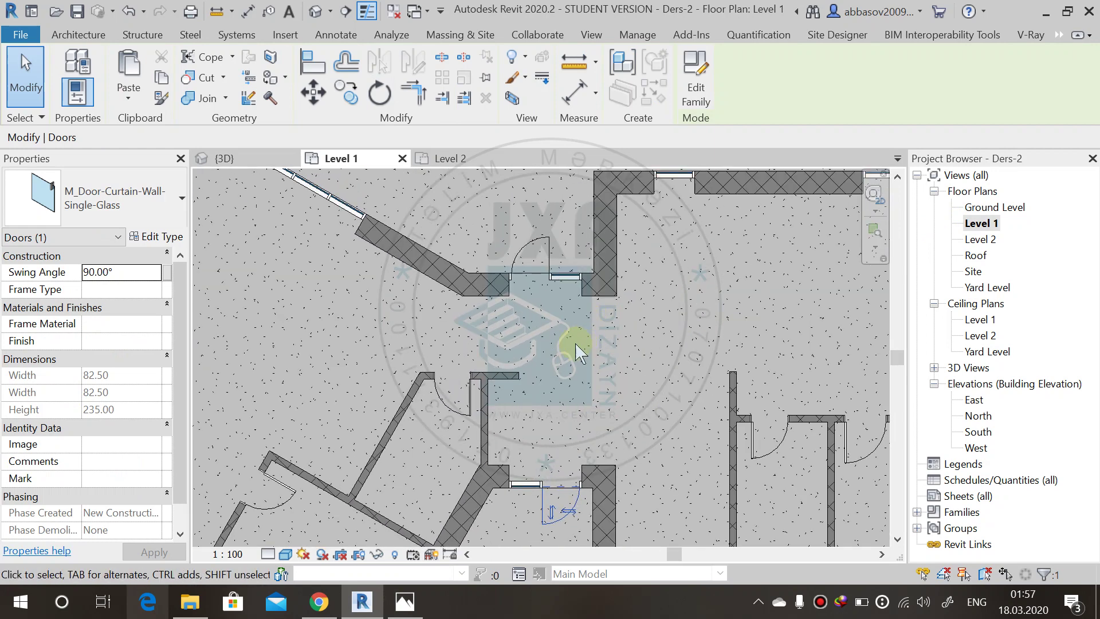
scroll(560, 324, up, 2)
middle_drag(527, 275, 502, 260)
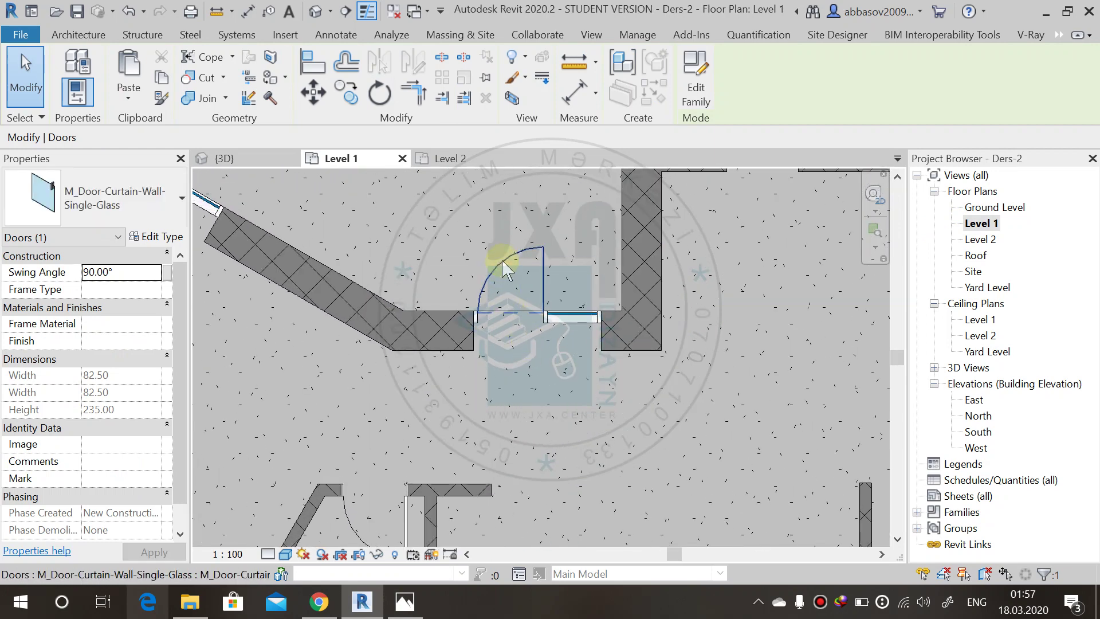
click(539, 251)
click(528, 272)
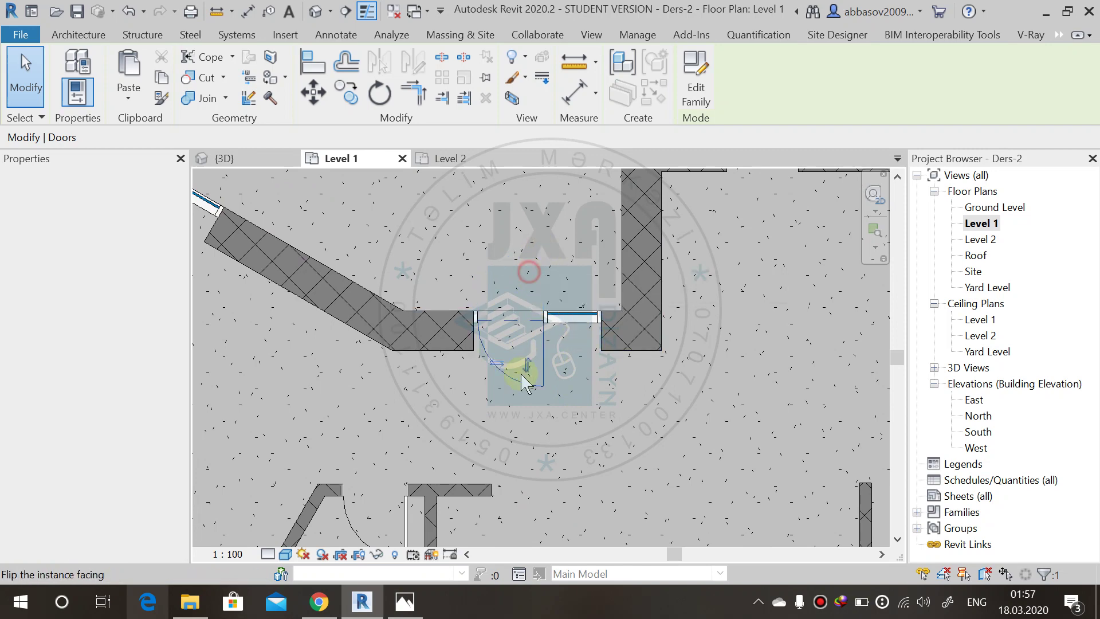
click(512, 427)
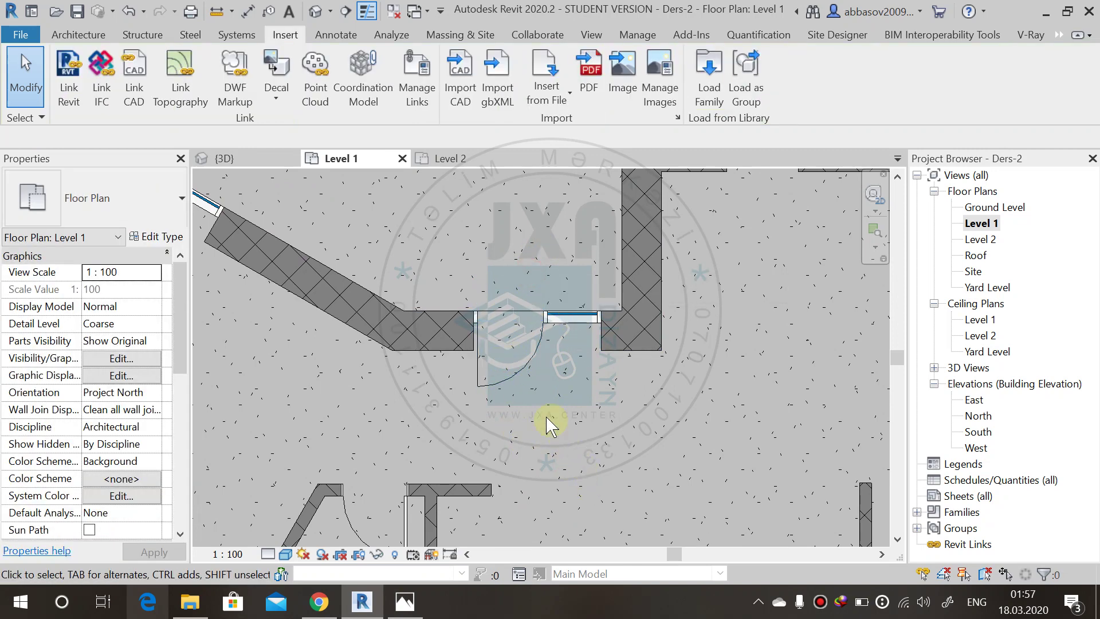
click(521, 356)
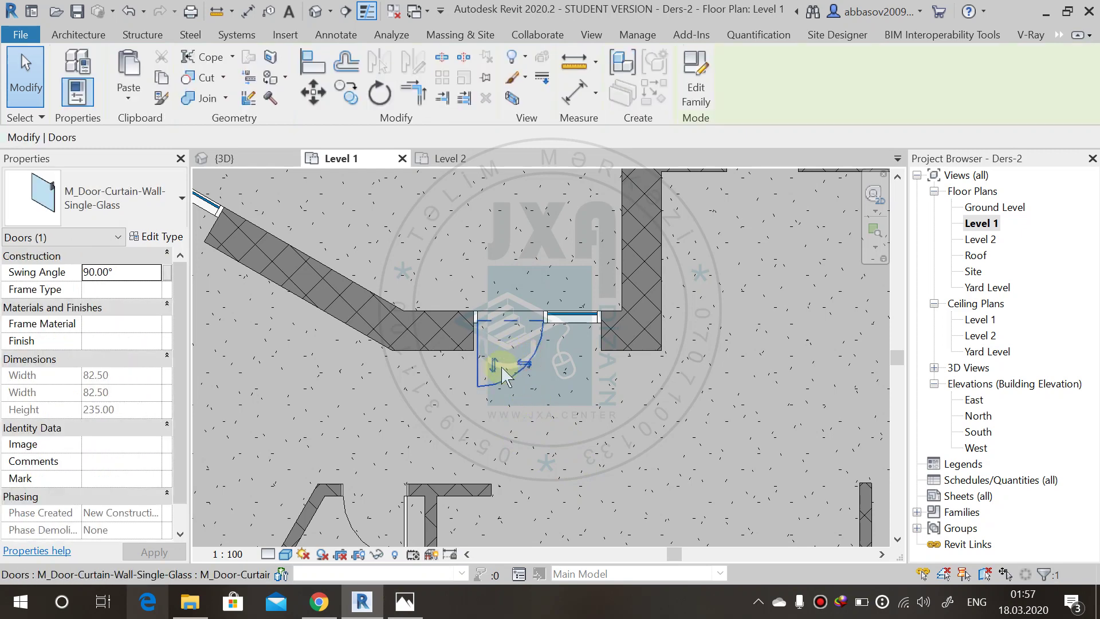
click(528, 367)
click(566, 409)
Step: Flip the front curtain wall door's facing on the Level 1 plan so it swings into the building
middle_drag(614, 386, 622, 171)
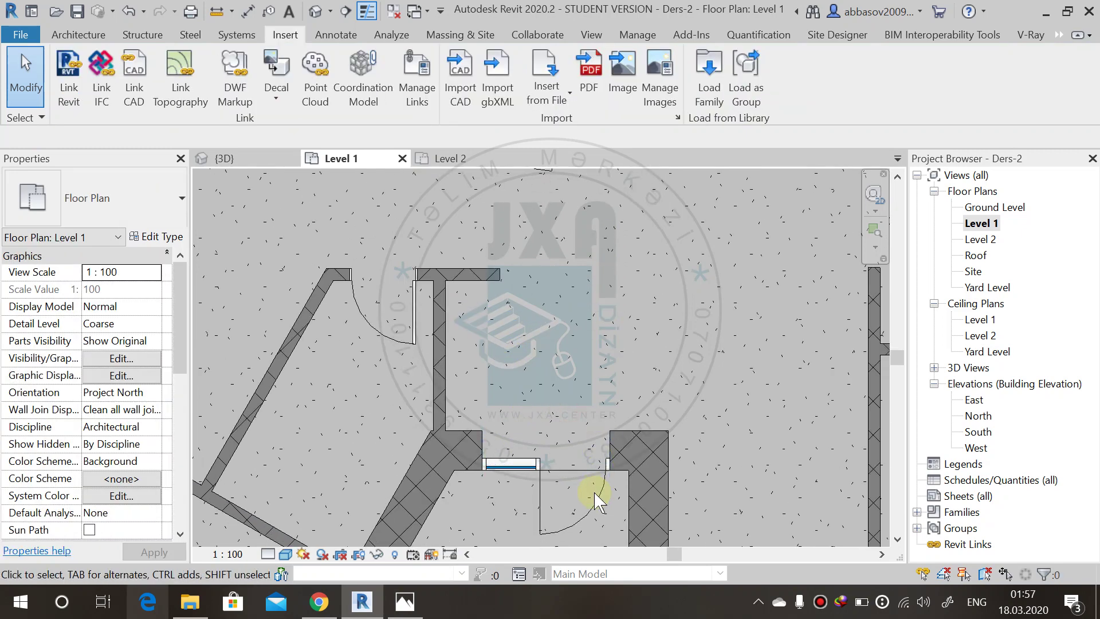
click(591, 509)
click(557, 511)
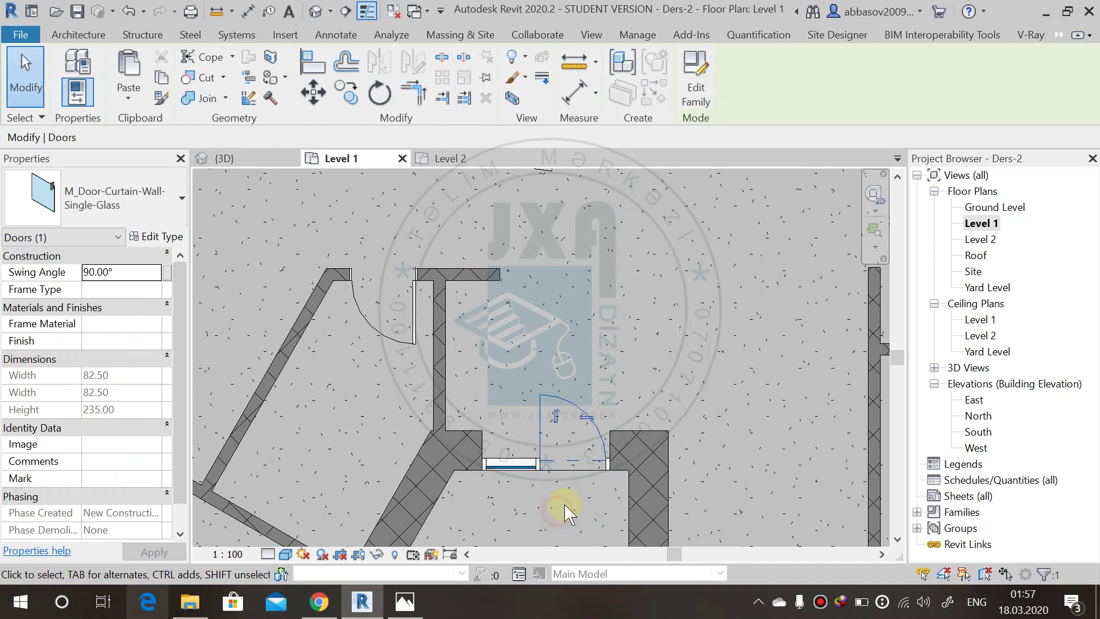
click(643, 404)
scroll(619, 442, down, 3)
scroll(619, 442, down, 1)
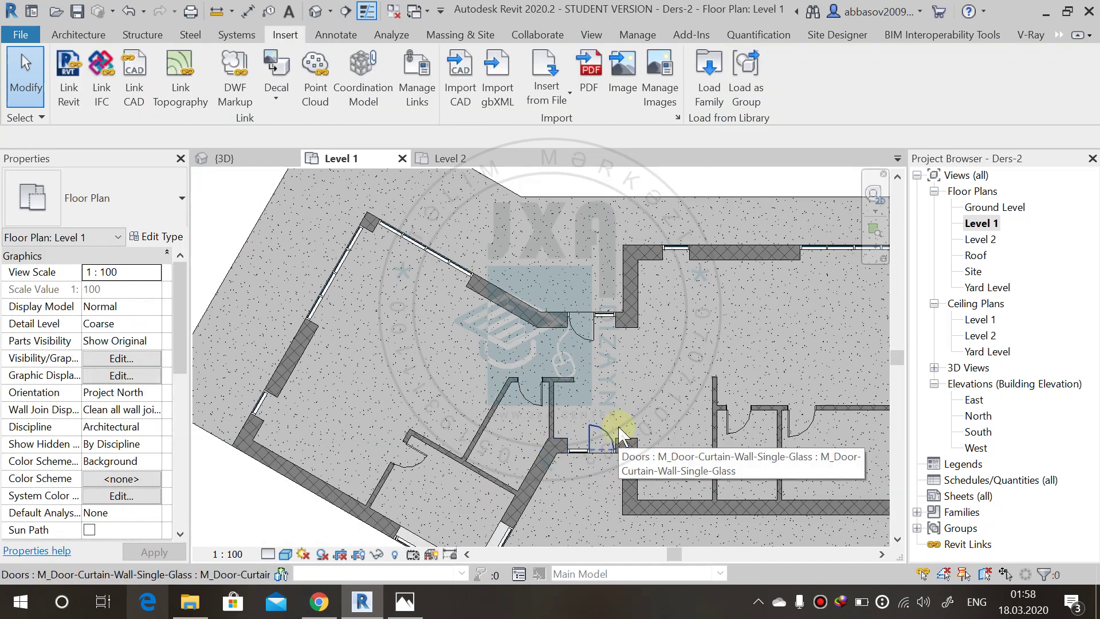
Step: Review the villa in 3D from the front and the rear, examining the new curtain wall doors on Level 1
click(315, 11)
scroll(530, 248, down, 3)
scroll(540, 256, up, 2)
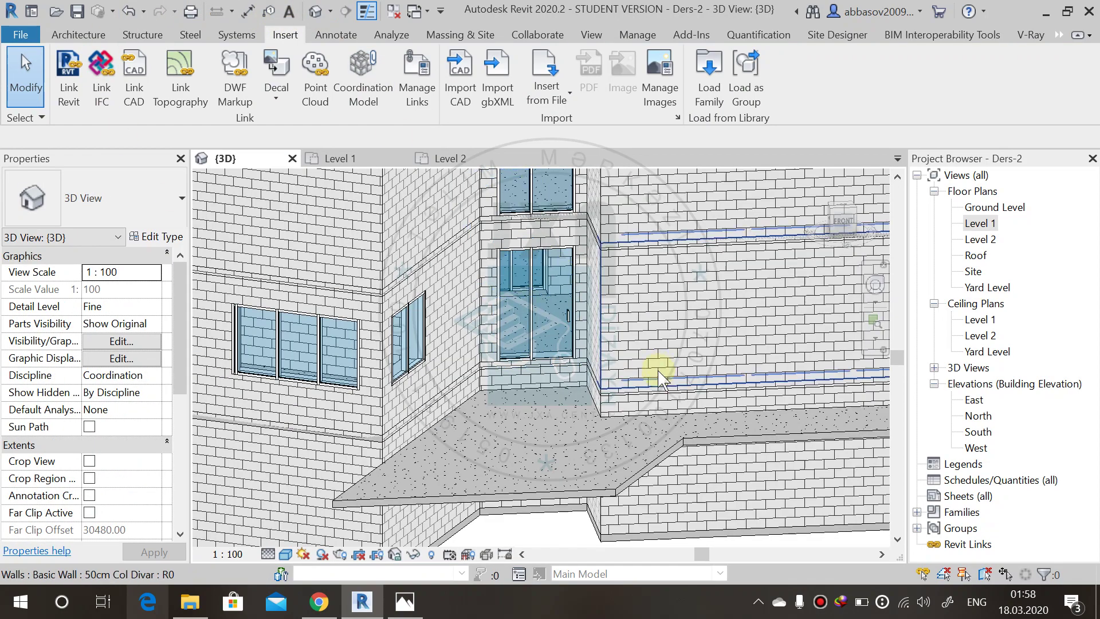
scroll(658, 378, down, 4)
shift+middle_drag(686, 410, 517, 502)
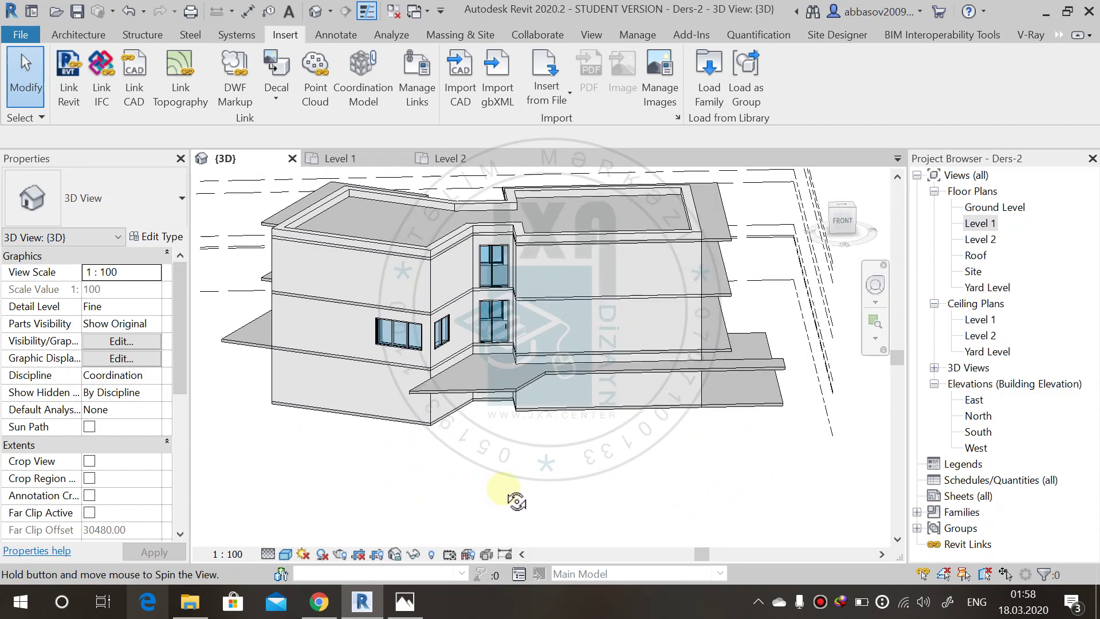
shift+middle_drag(430, 502, 634, 490)
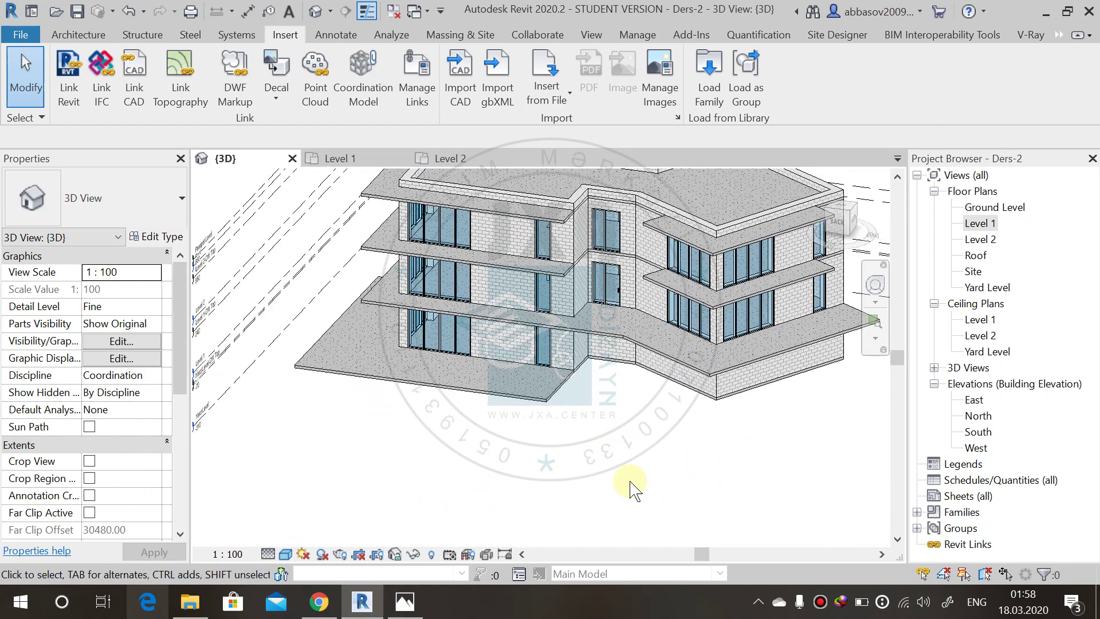
middle_drag(619, 448, 528, 479)
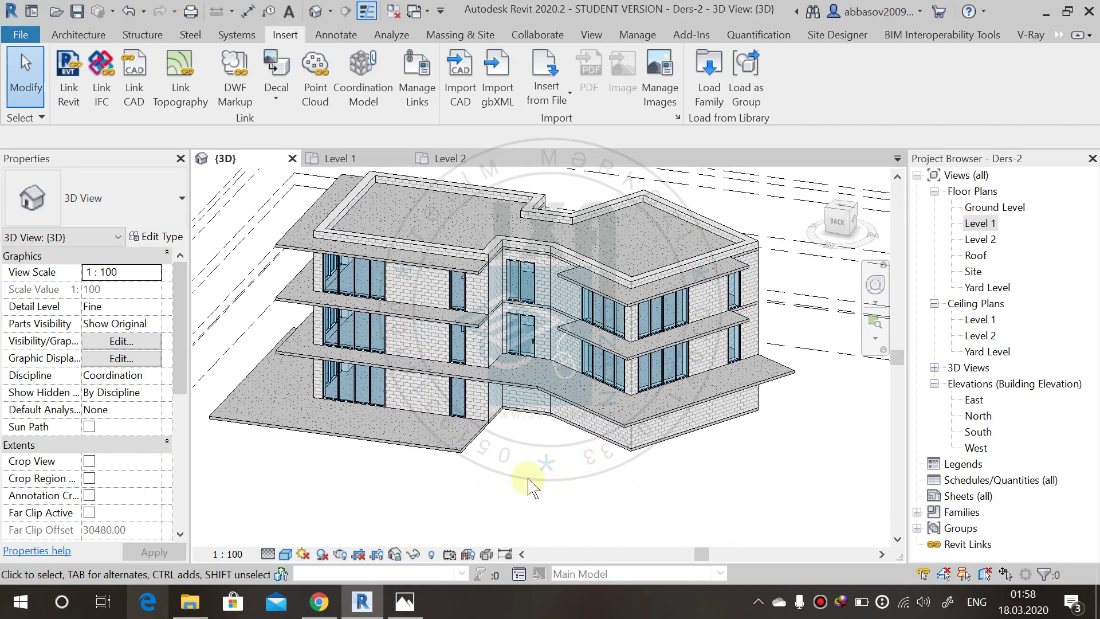
scroll(533, 464, down, 2)
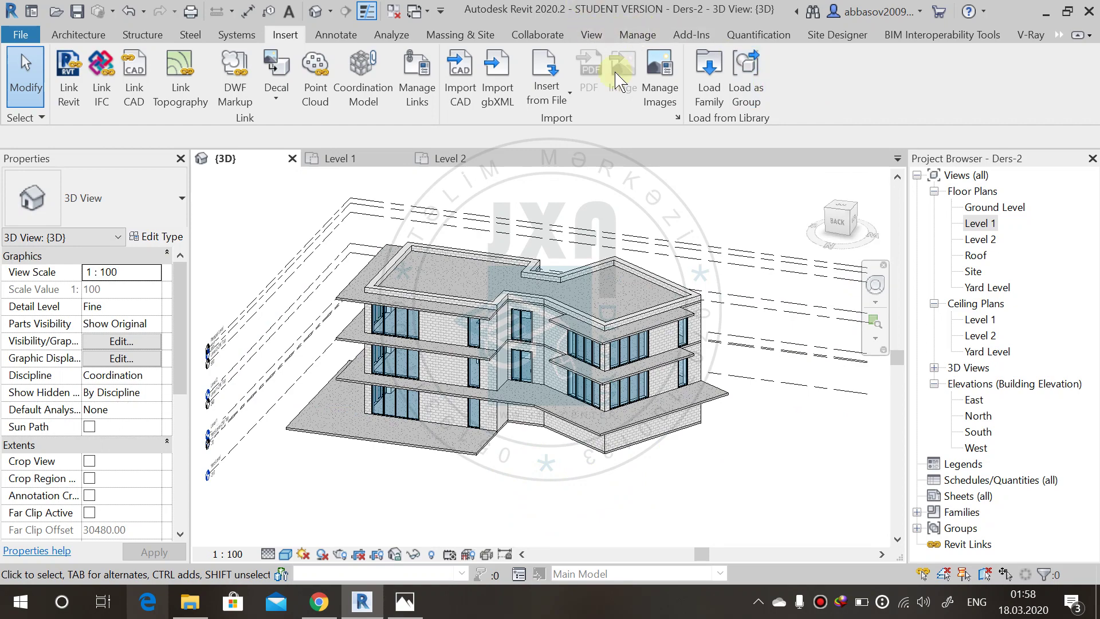